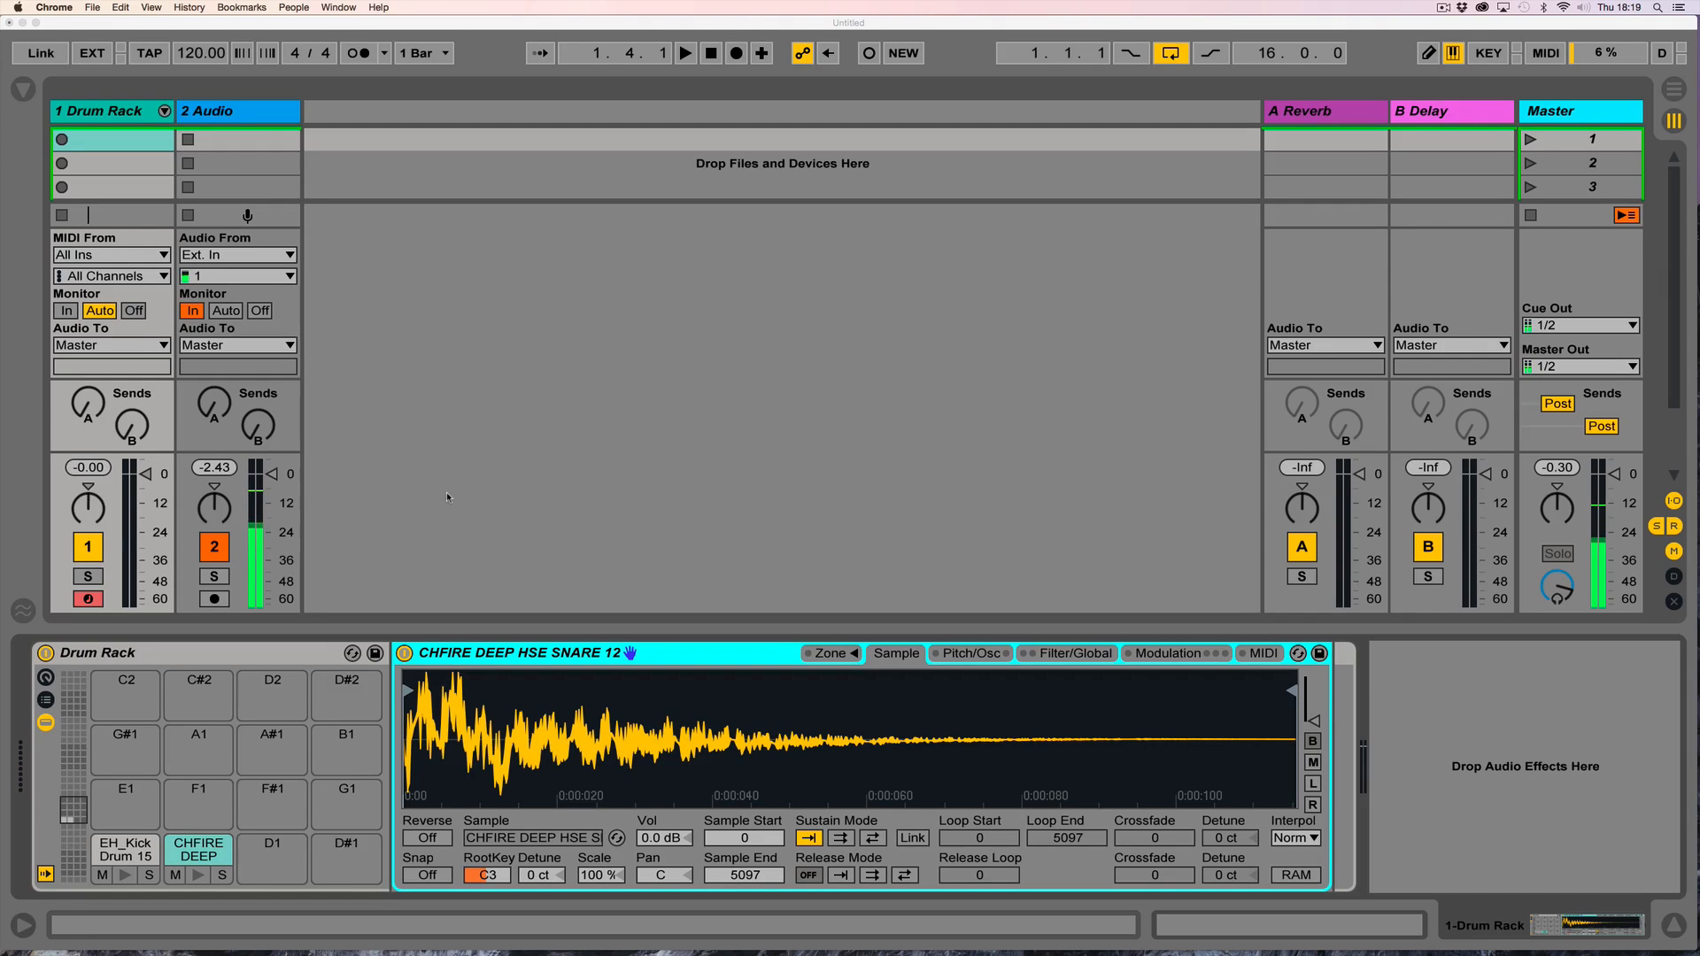
# Enable forward sustain looping on the kick sample and set a short loop from about 1154 to 1730.
pyautogui.click(484, 630)
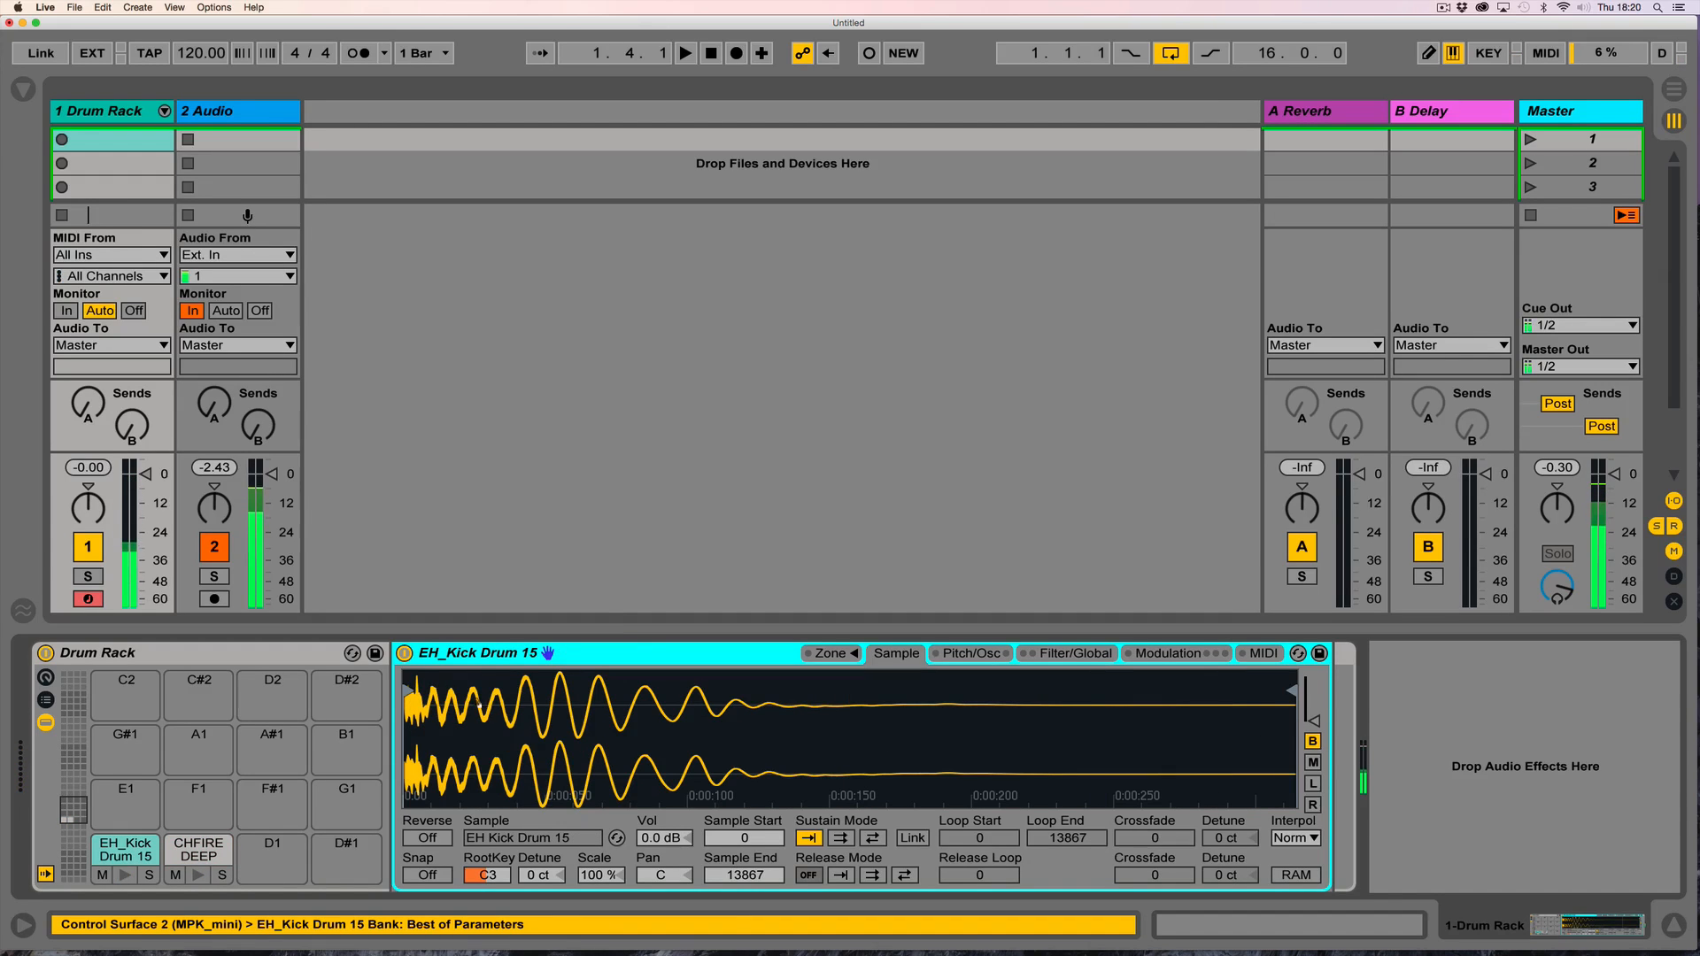
pyautogui.click(840, 840)
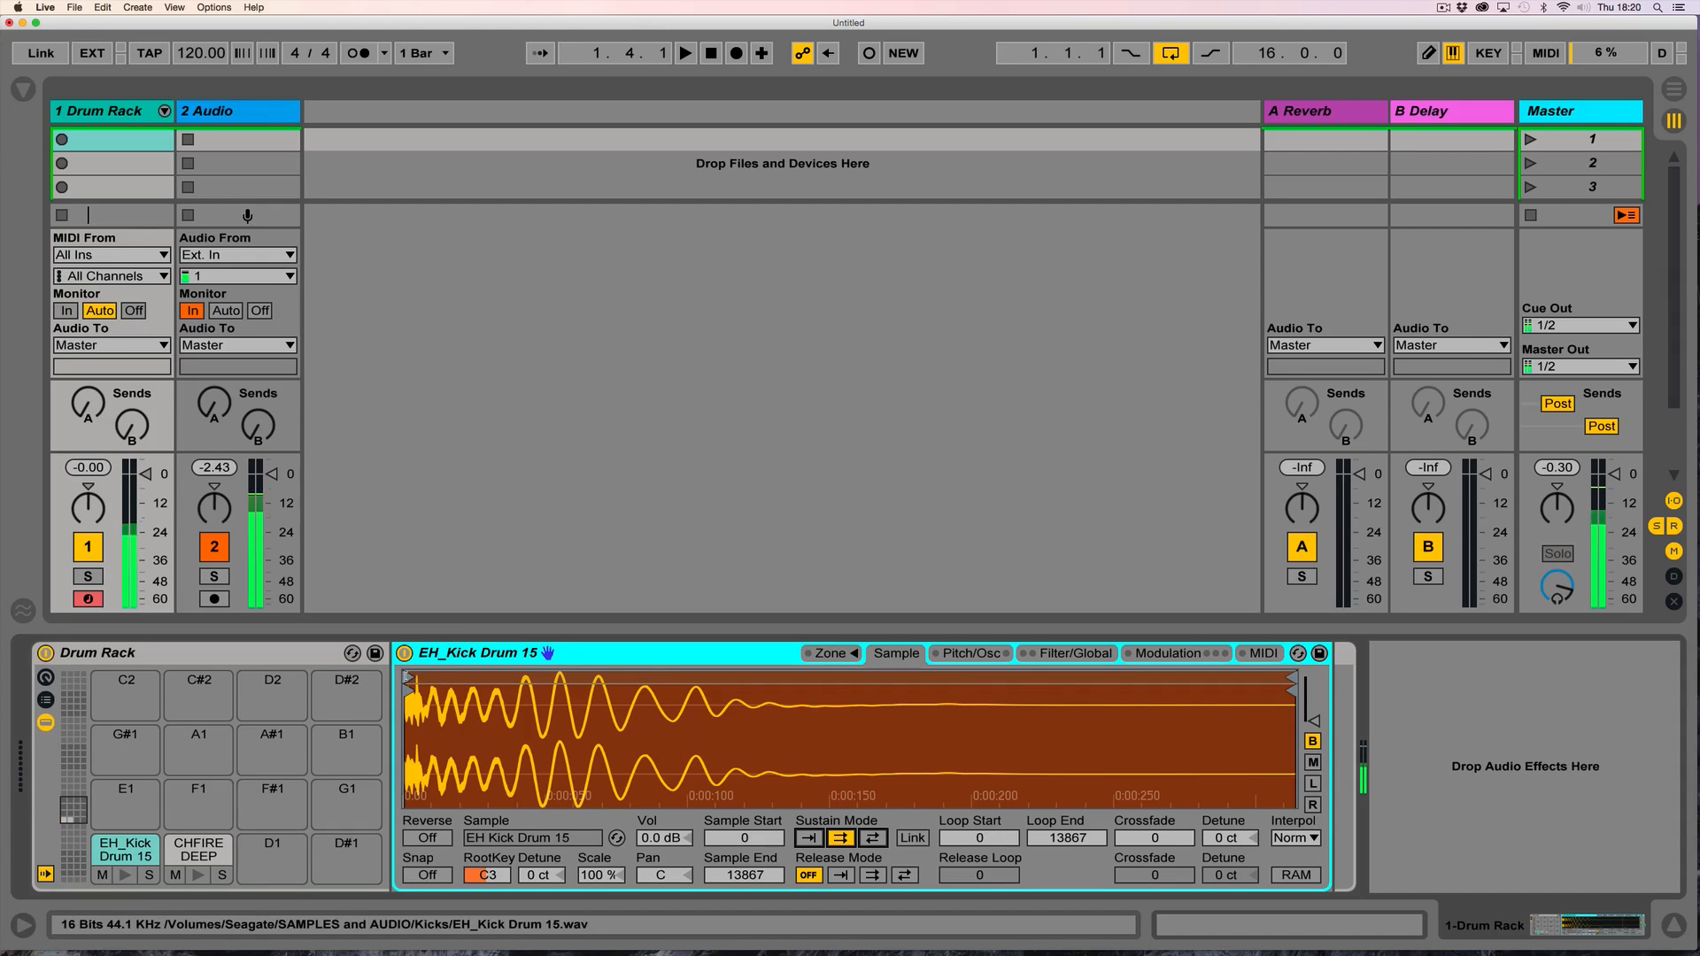
pyautogui.moveTo(409, 678); pyautogui.dragTo(434, 679)
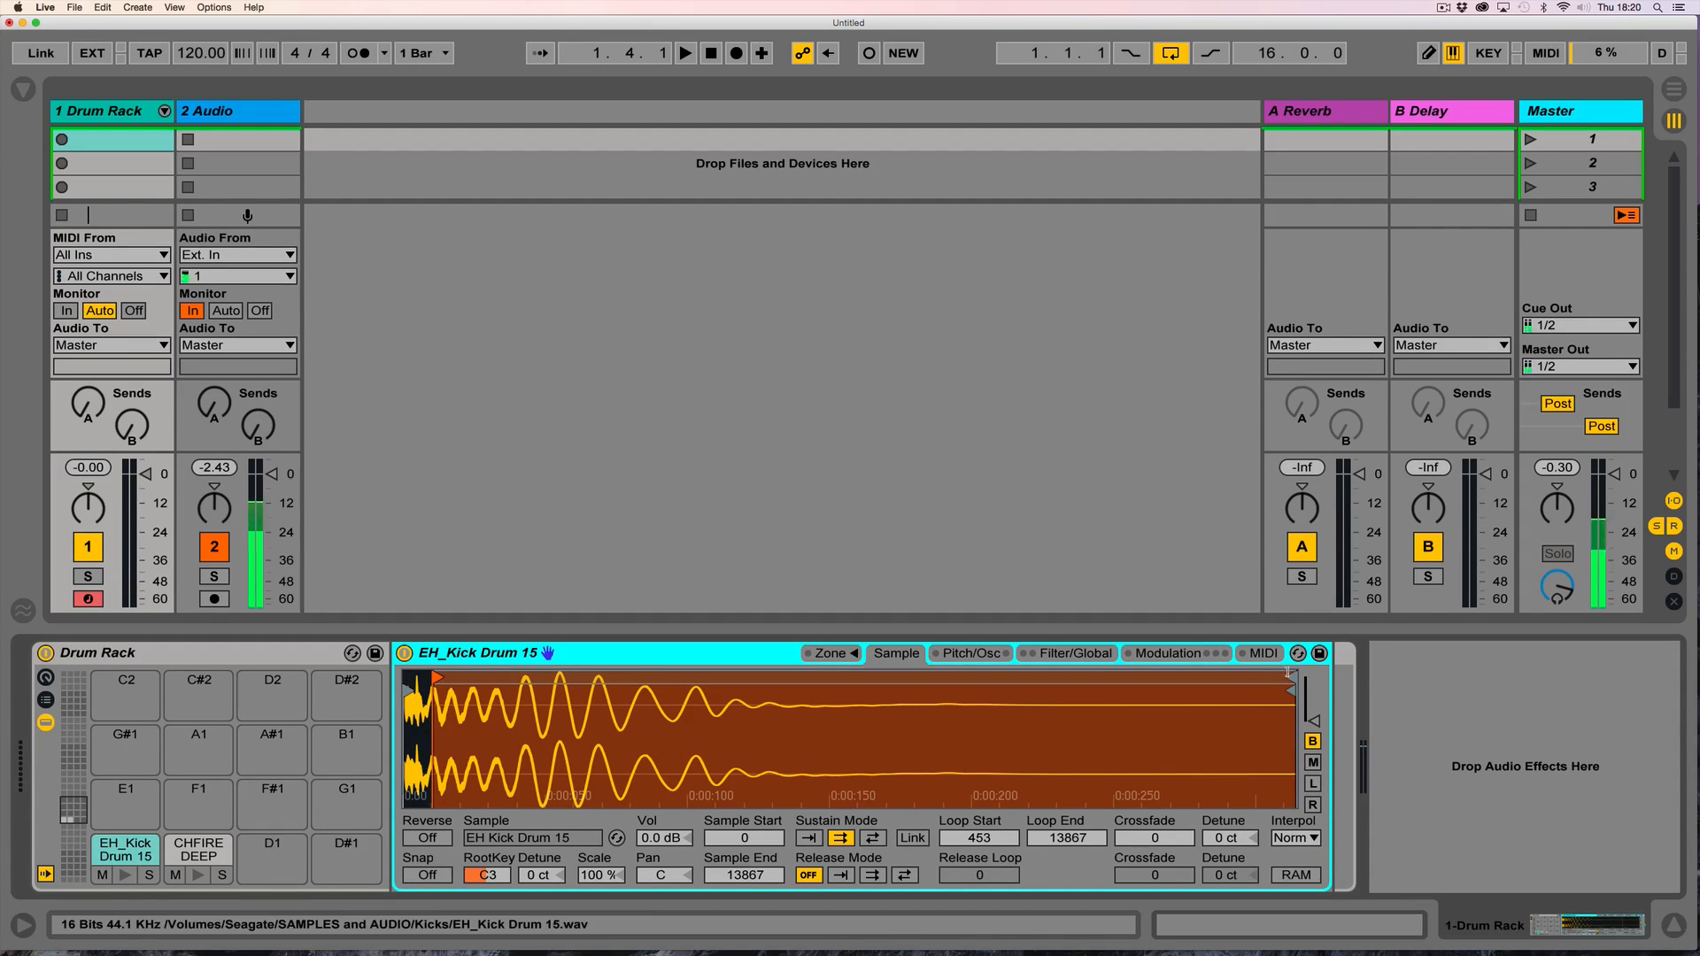
pyautogui.moveTo(1291, 677); pyautogui.dragTo(466, 679)
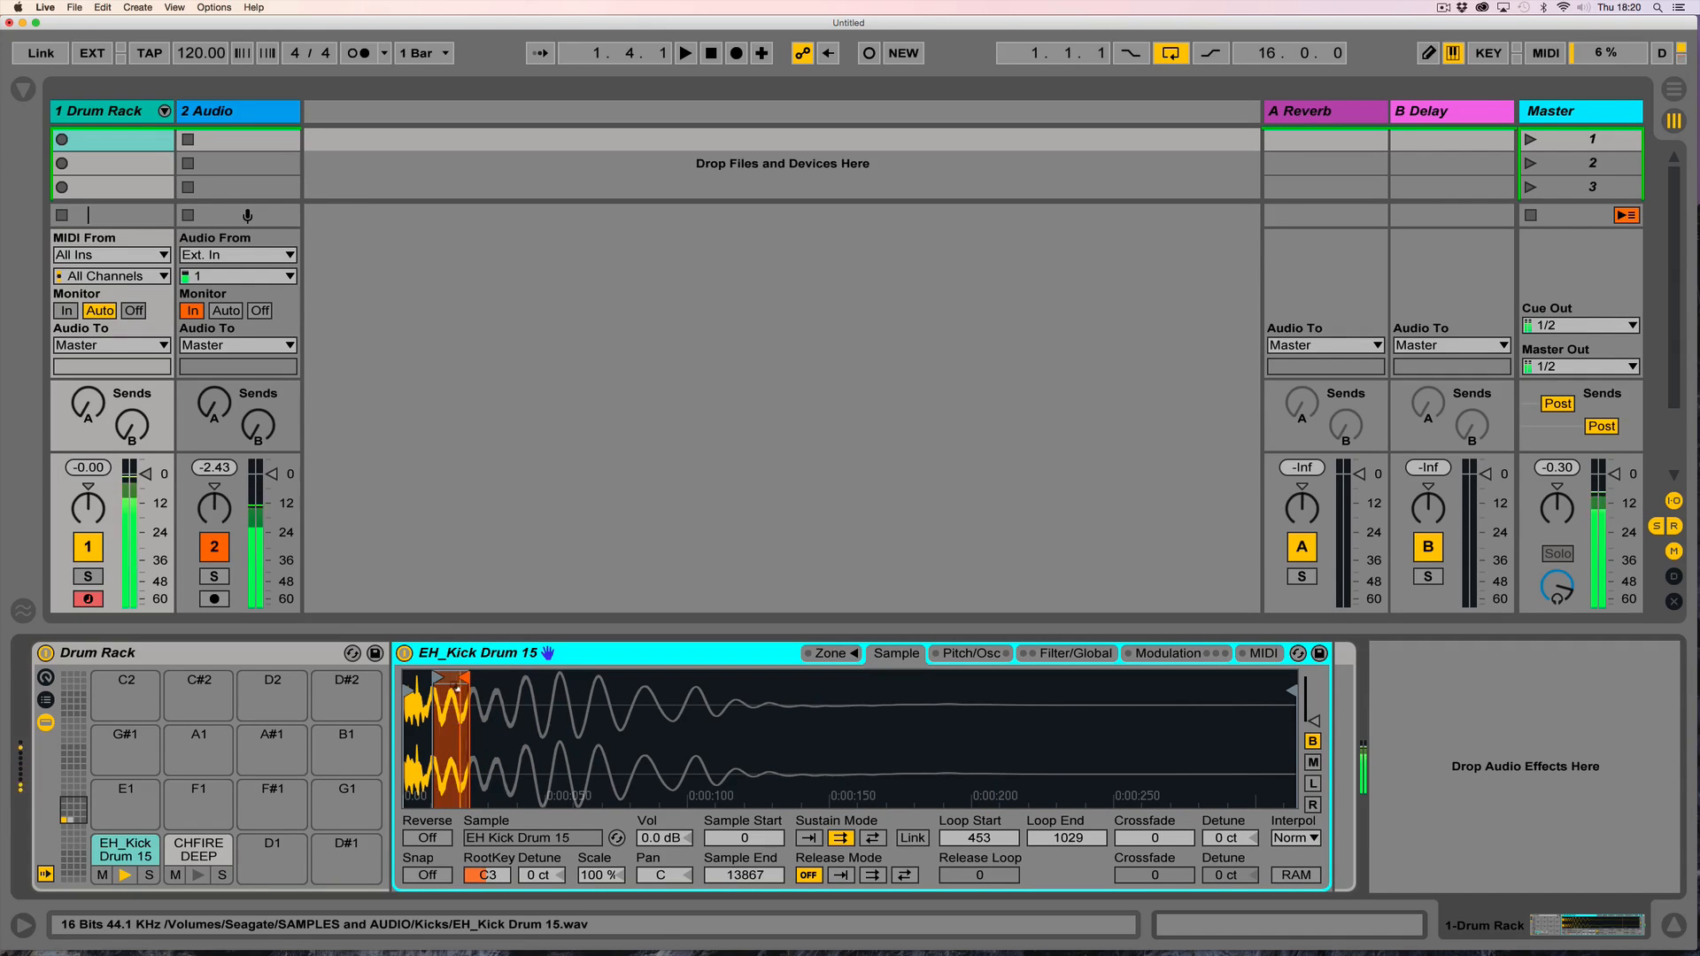
pyautogui.moveTo(448, 679); pyautogui.dragTo(493, 681)
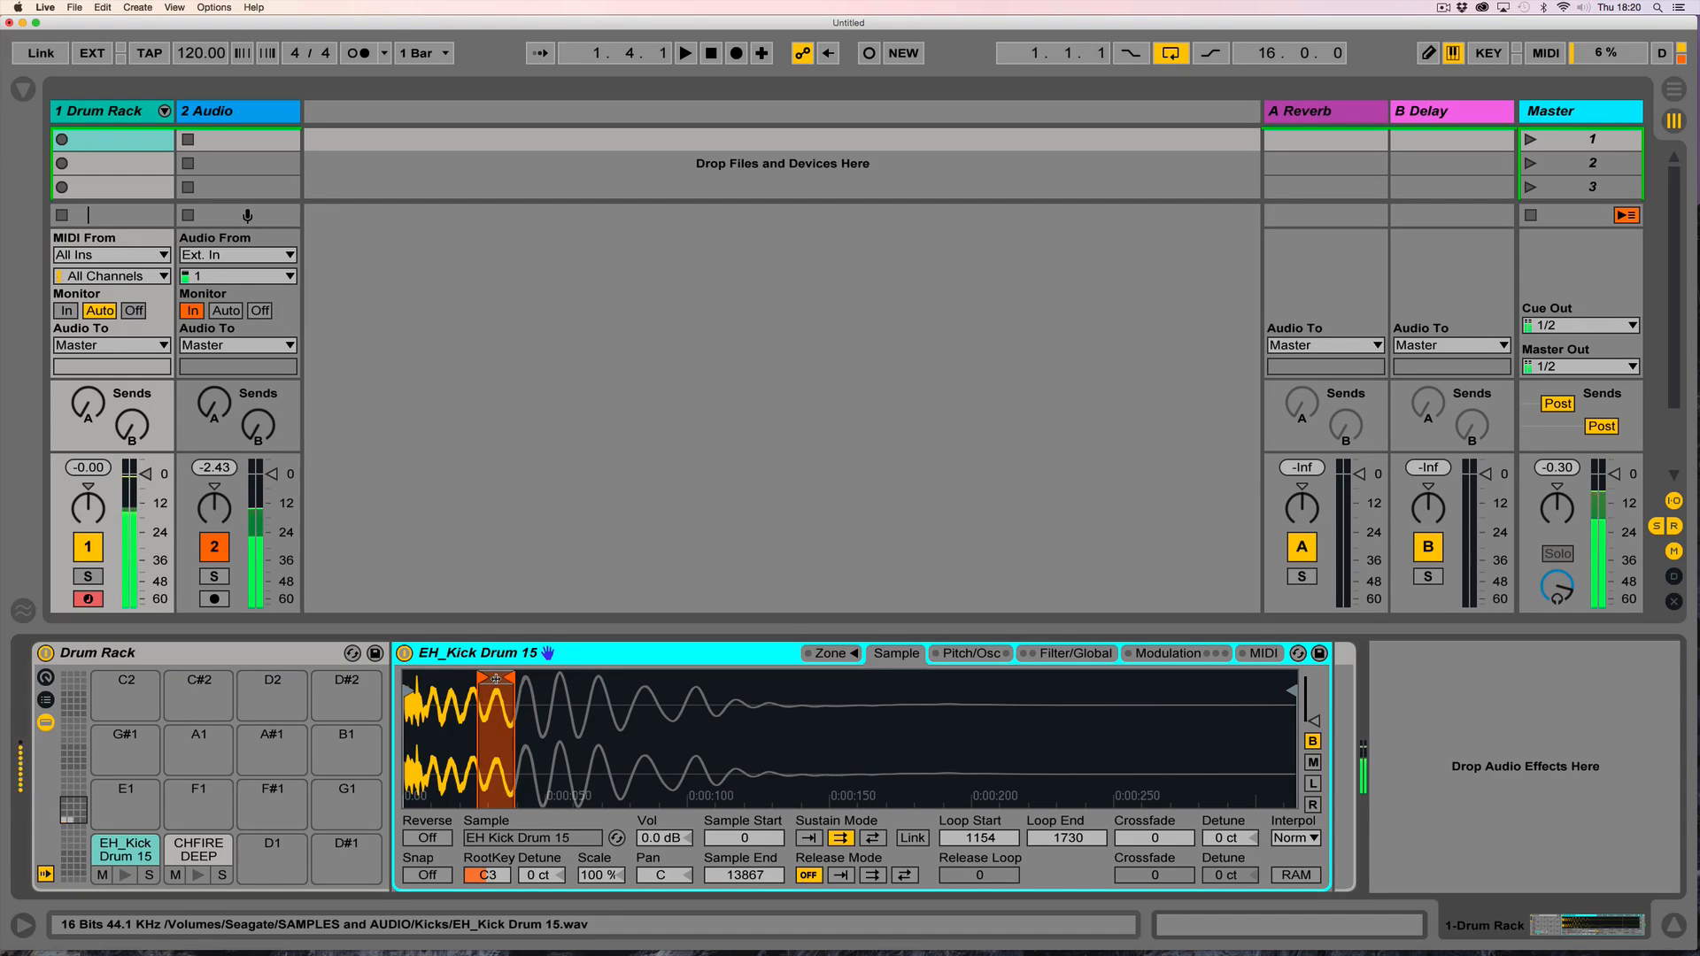
# Enable forward sustain looping on the snare sample and shorten its loop to a brief section near the start.
pyautogui.click(193, 847)
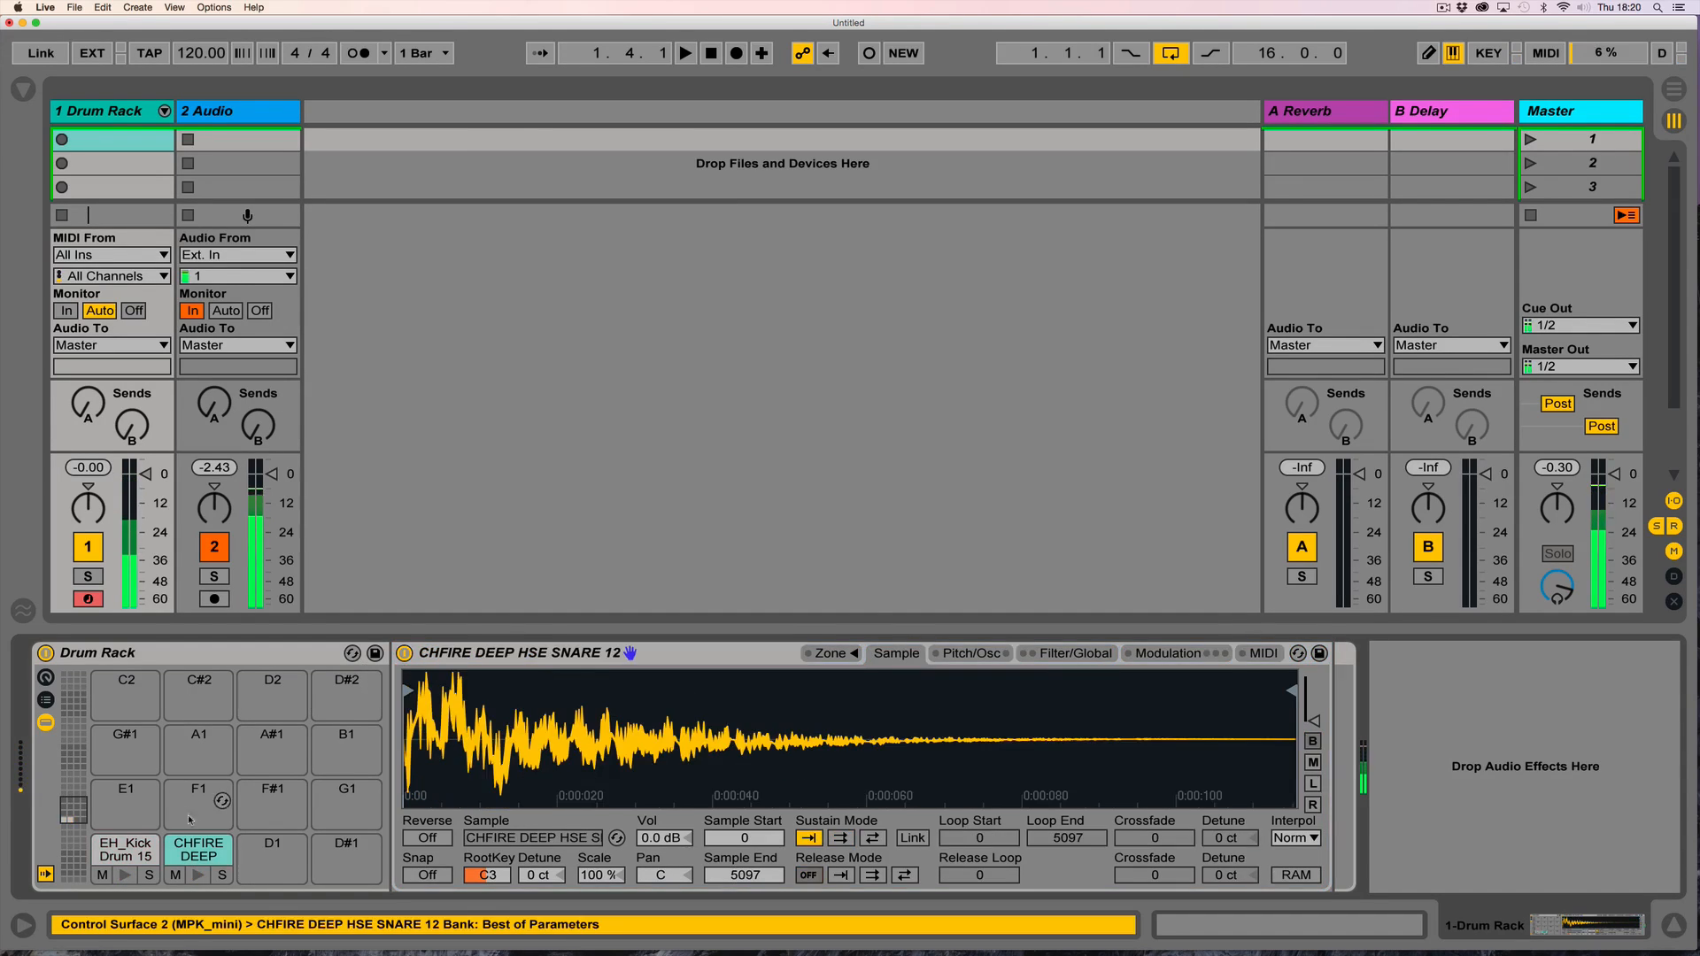
pyautogui.click(840, 837)
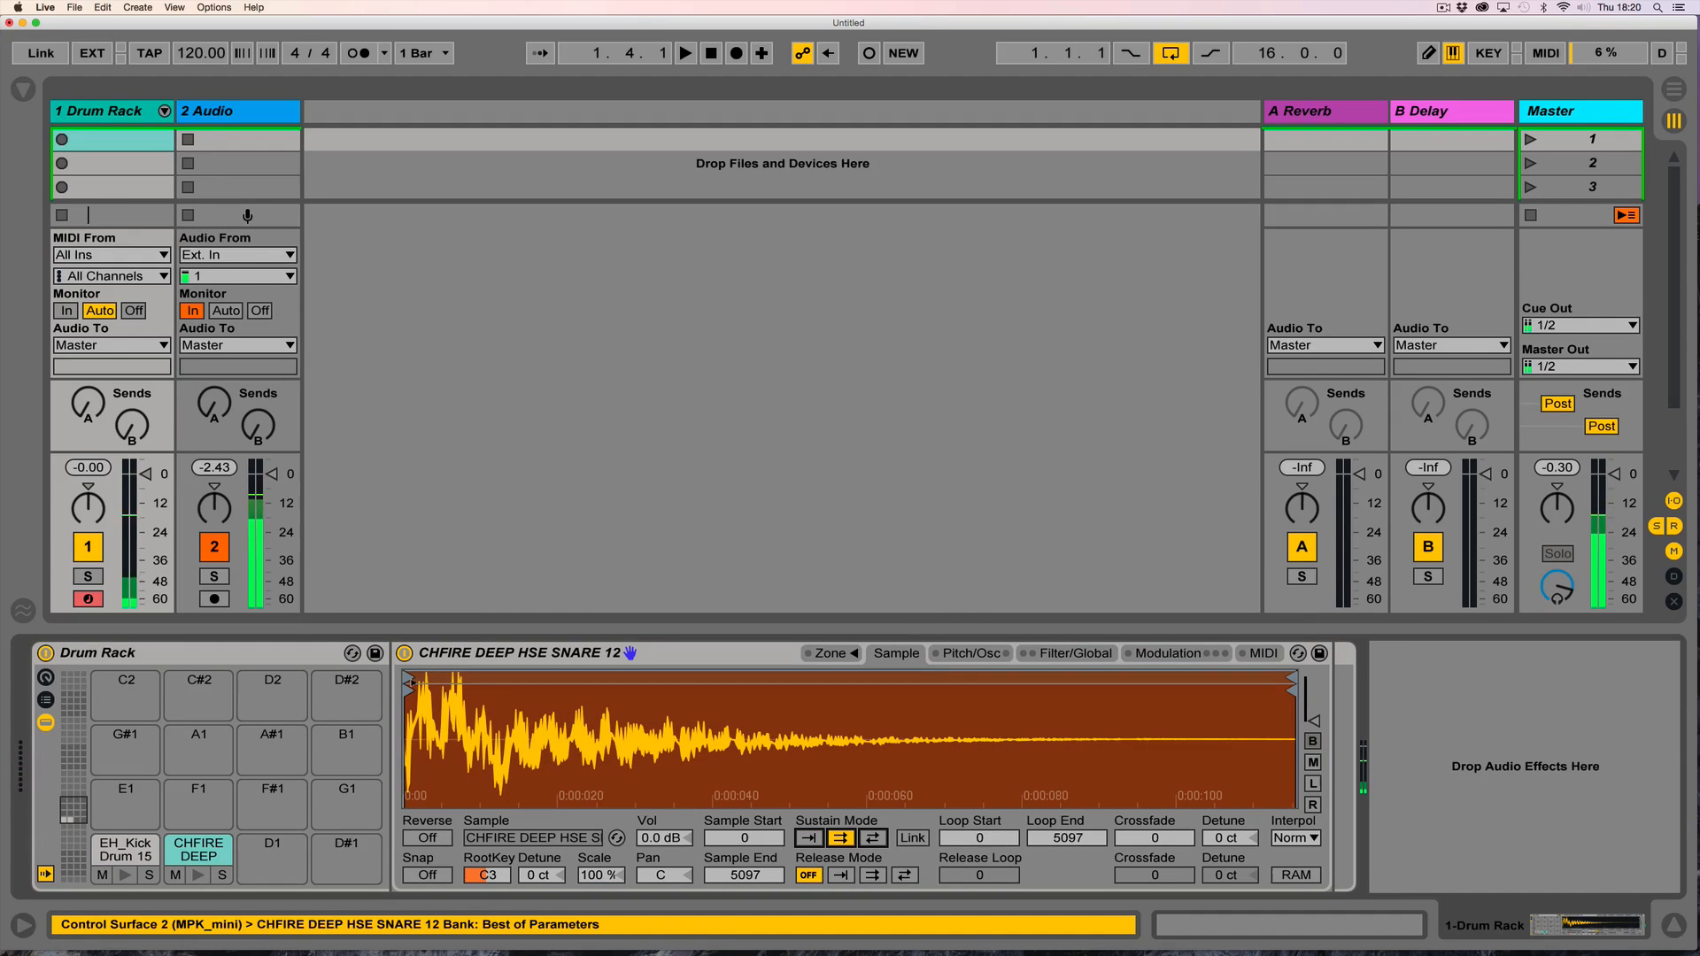
pyautogui.moveTo(412, 683); pyautogui.dragTo(441, 682)
pyautogui.moveTo(1291, 679); pyautogui.dragTo(494, 681)
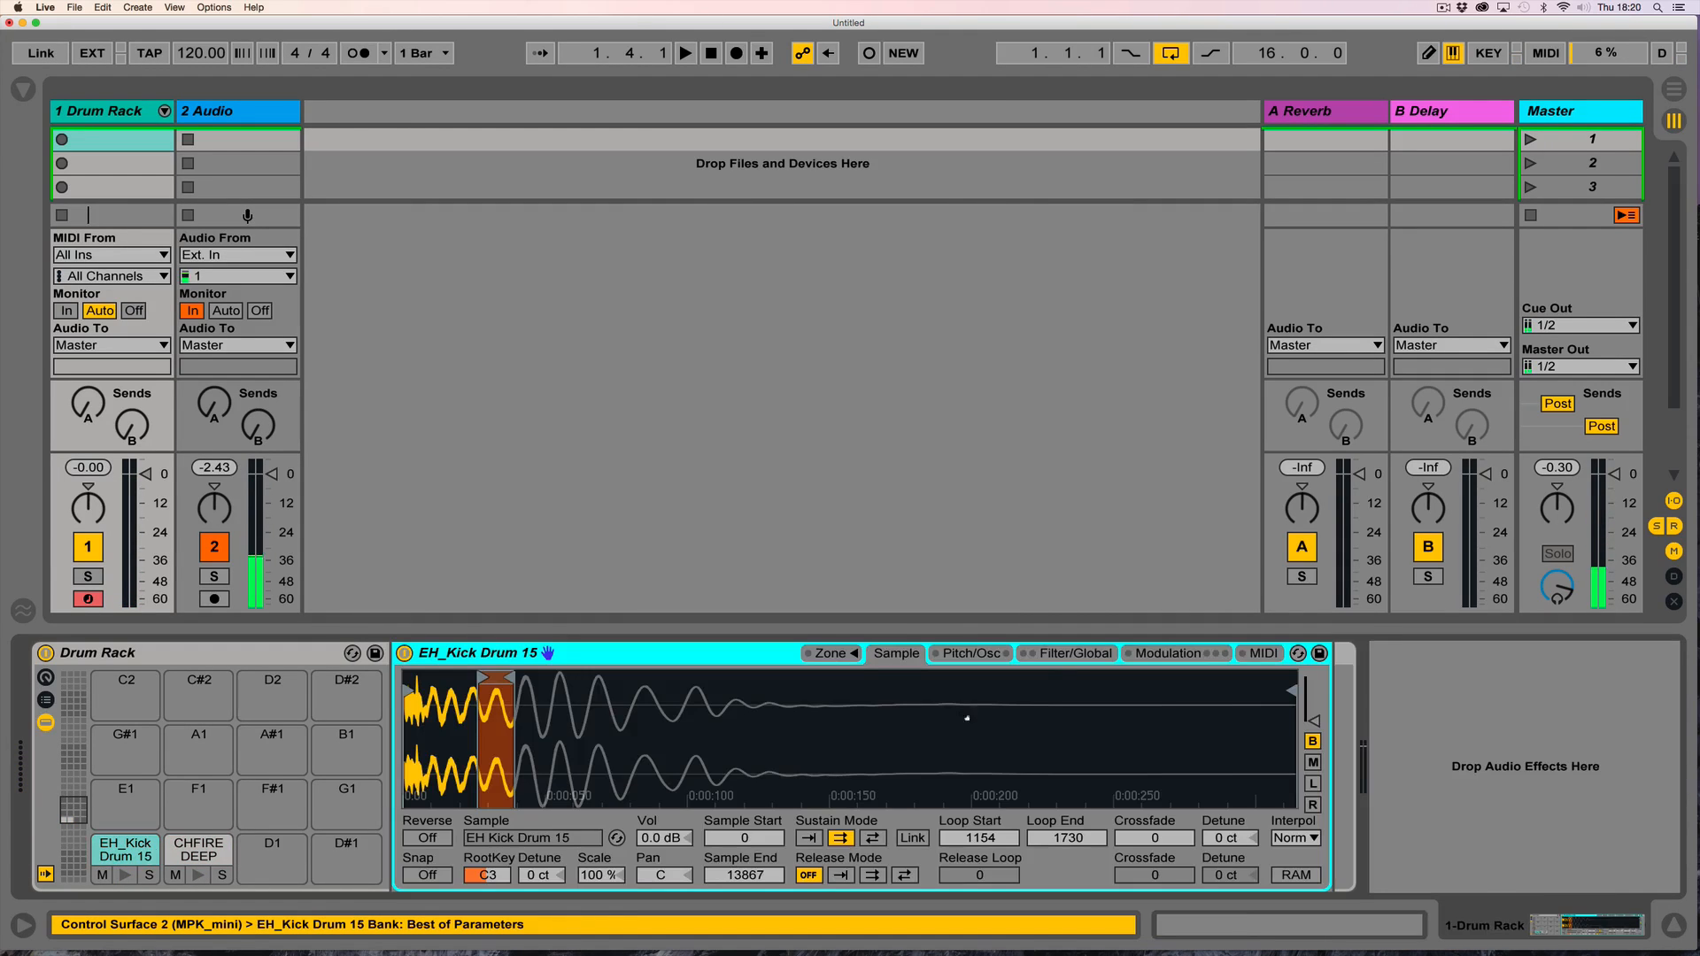
# Enable LFO 2 in the kick sampler's modulation settings.
pyautogui.click(1060, 655)
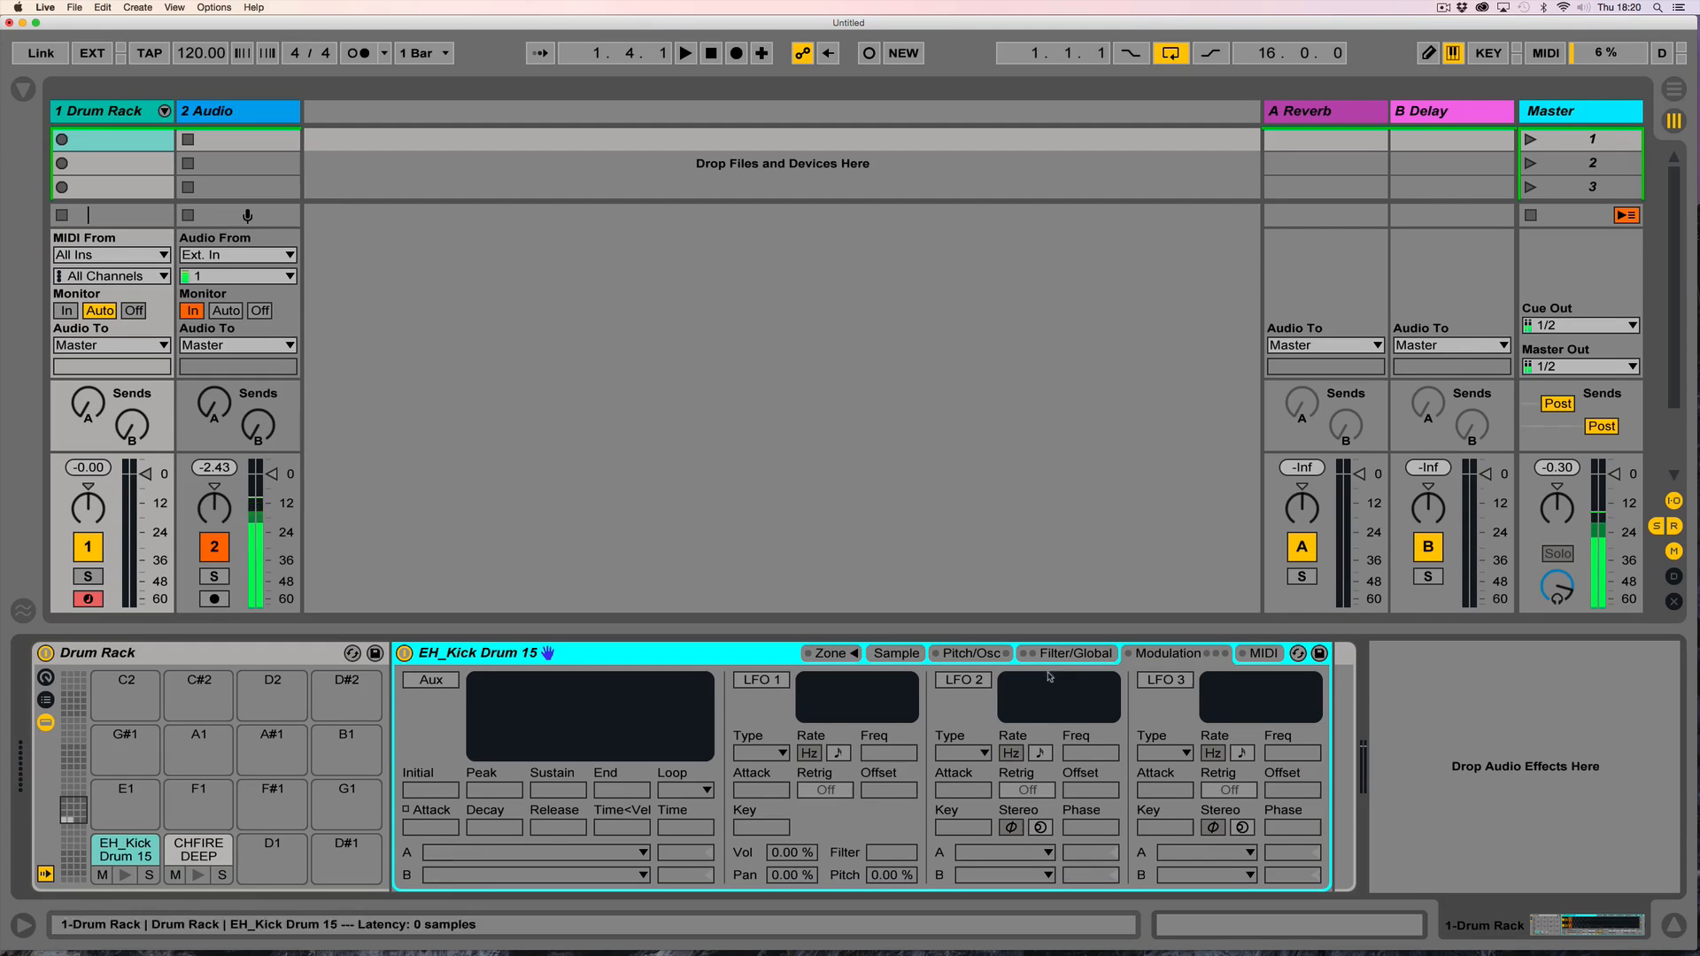
pyautogui.click(962, 682)
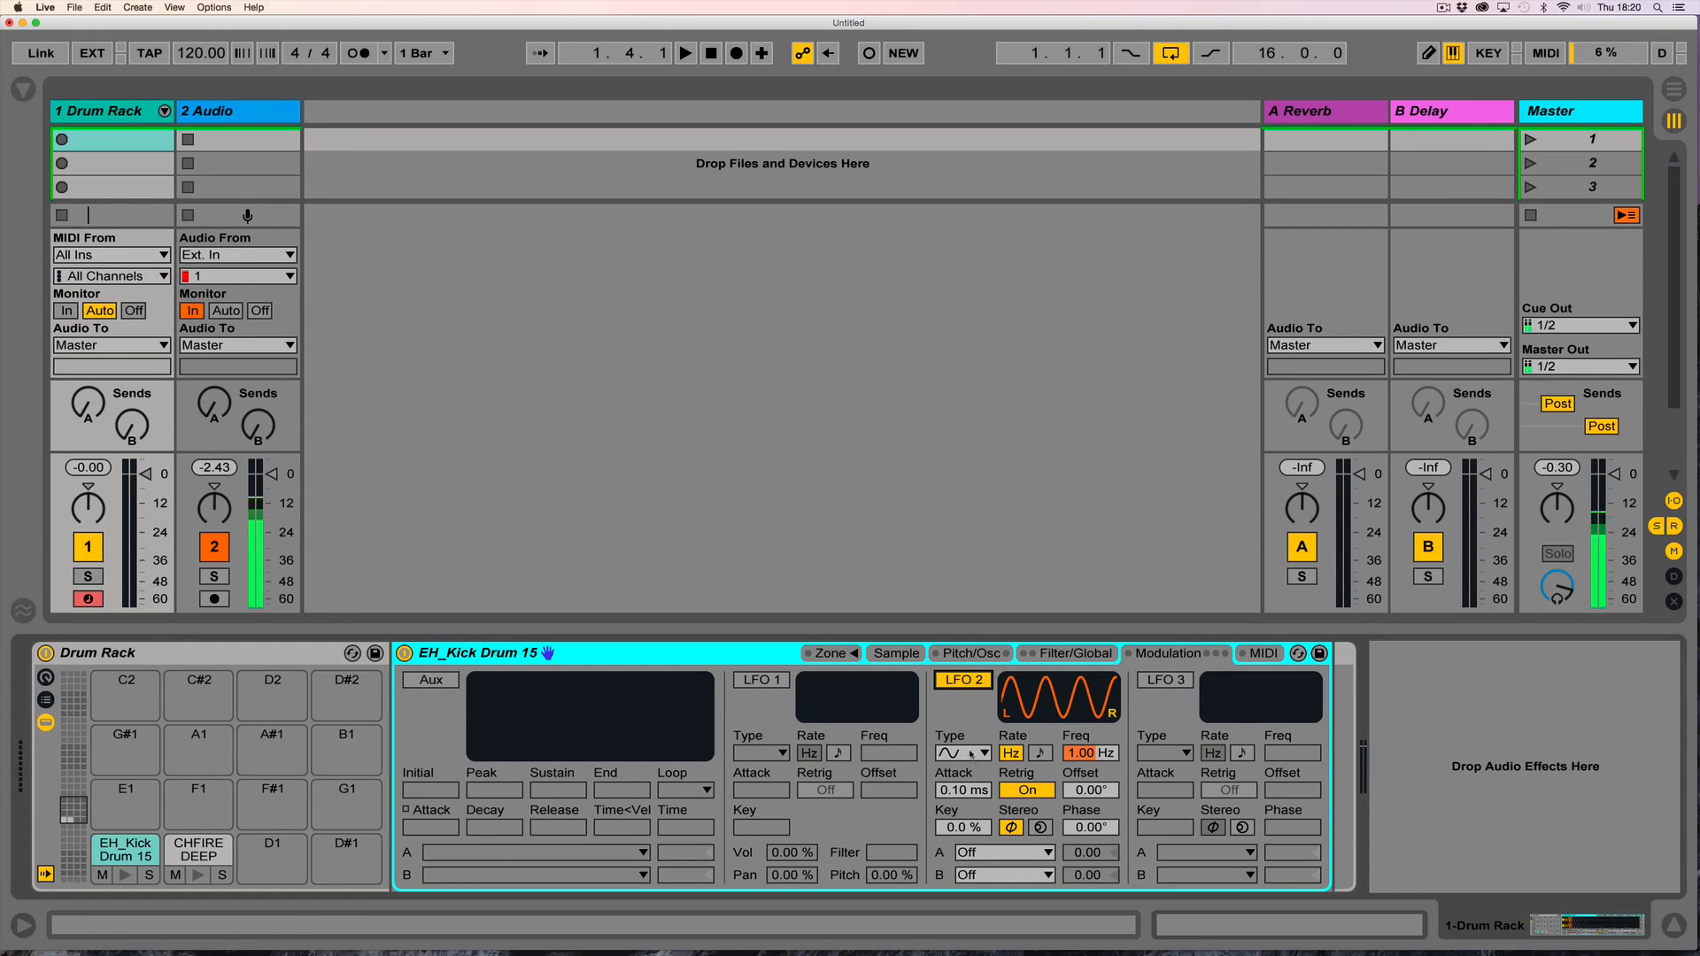
pyautogui.click(1161, 683)
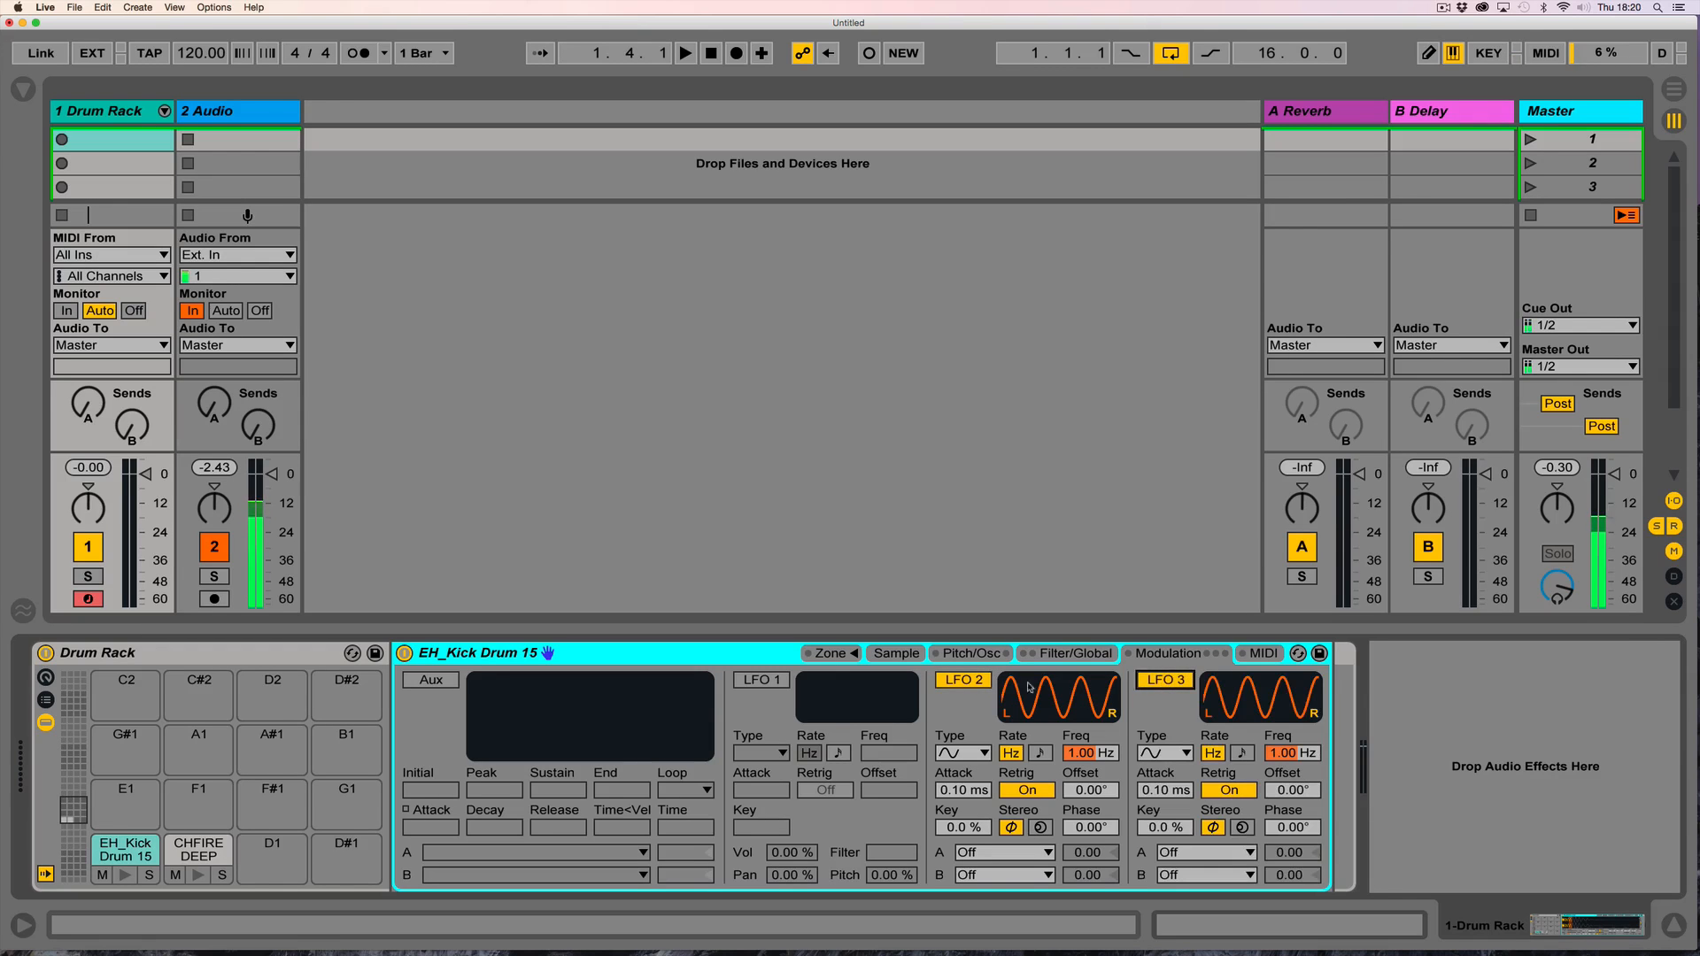
pyautogui.click(417, 682)
pyautogui.click(424, 683)
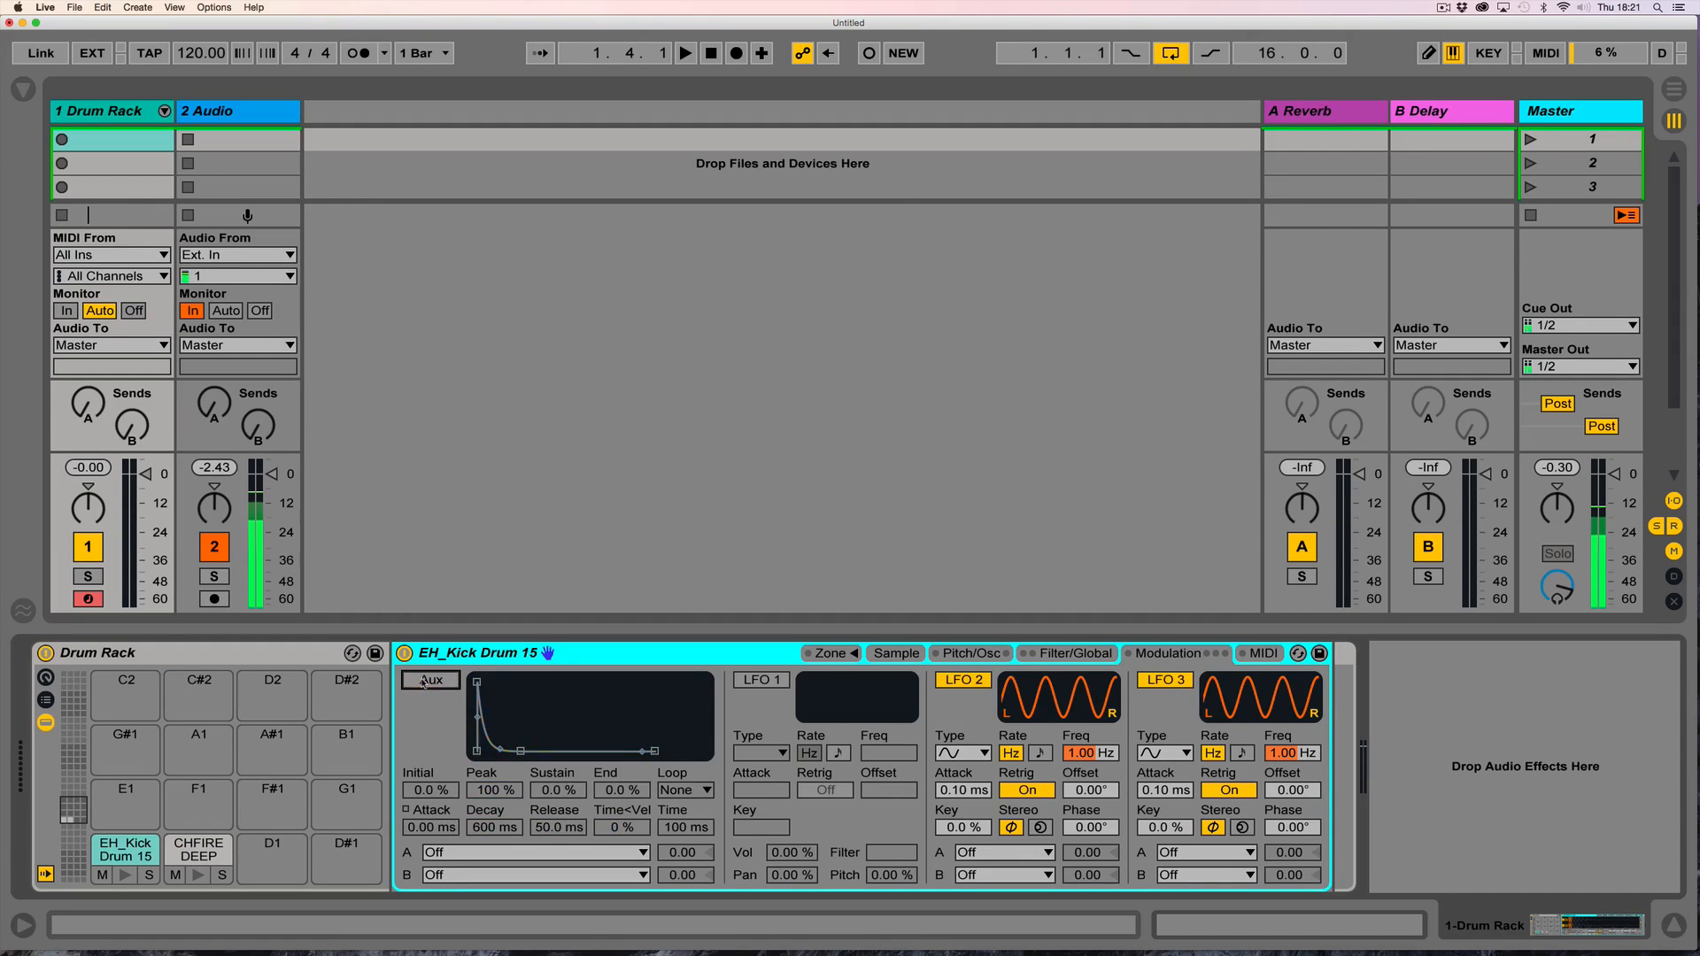
pyautogui.click(1165, 683)
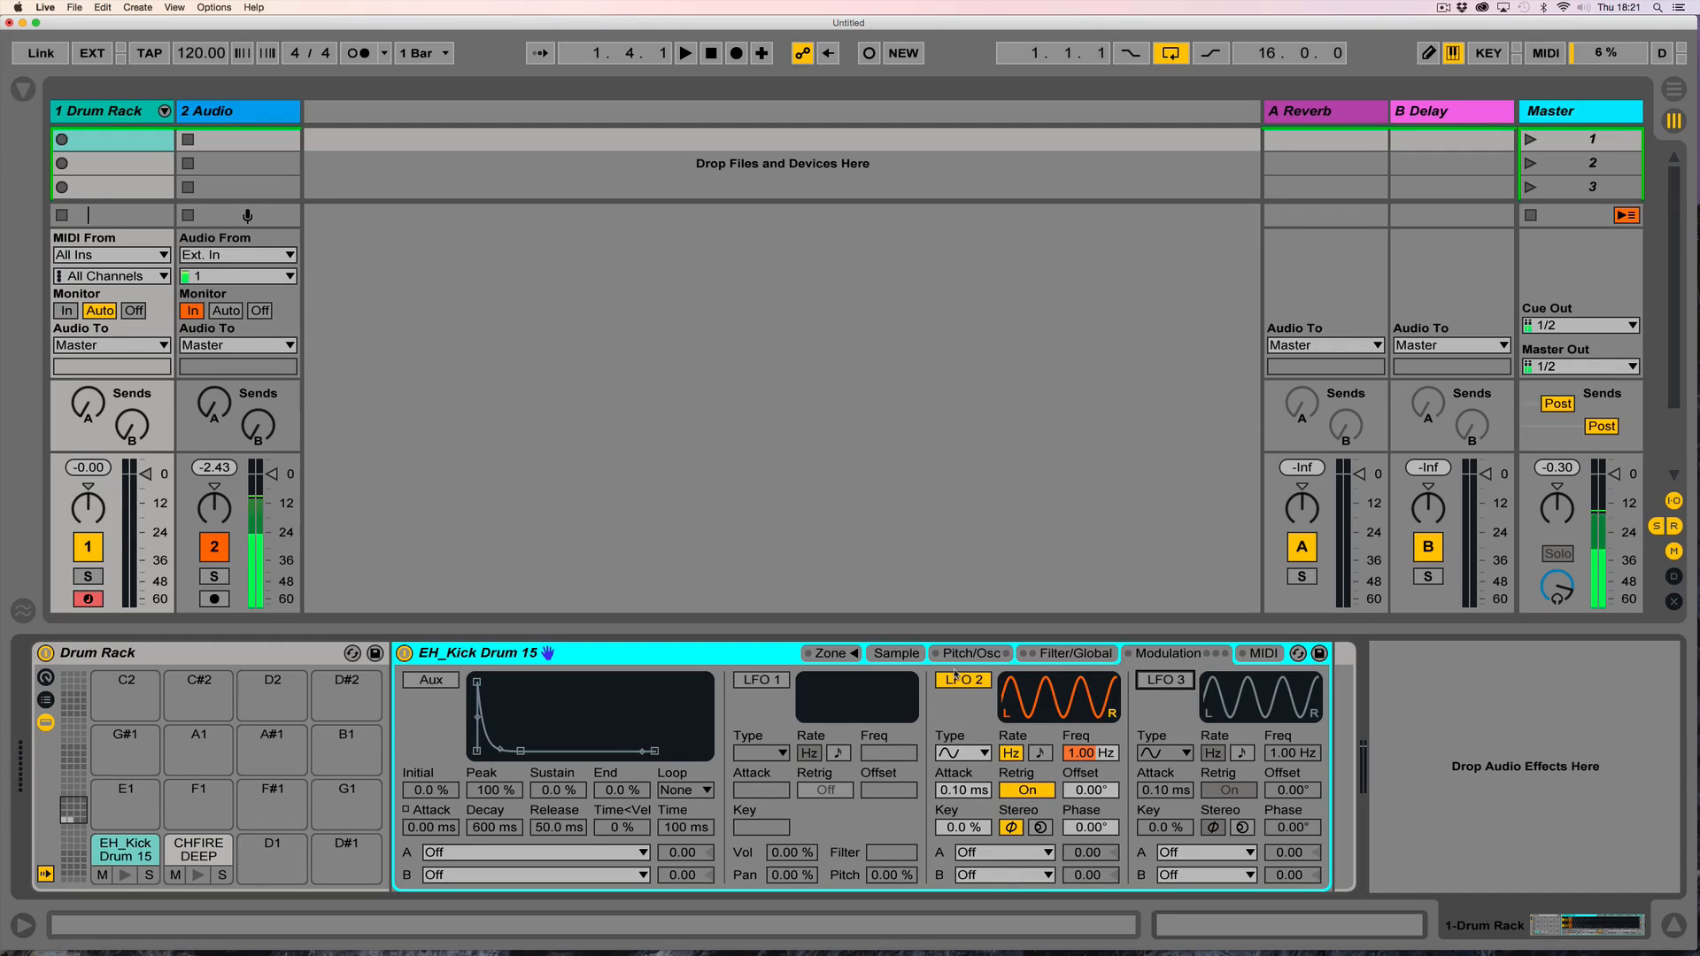
# Set the kick's LFO 2 to a rising sawtooth wave and assign its destination A to Loop Length.
pyautogui.click(975, 755)
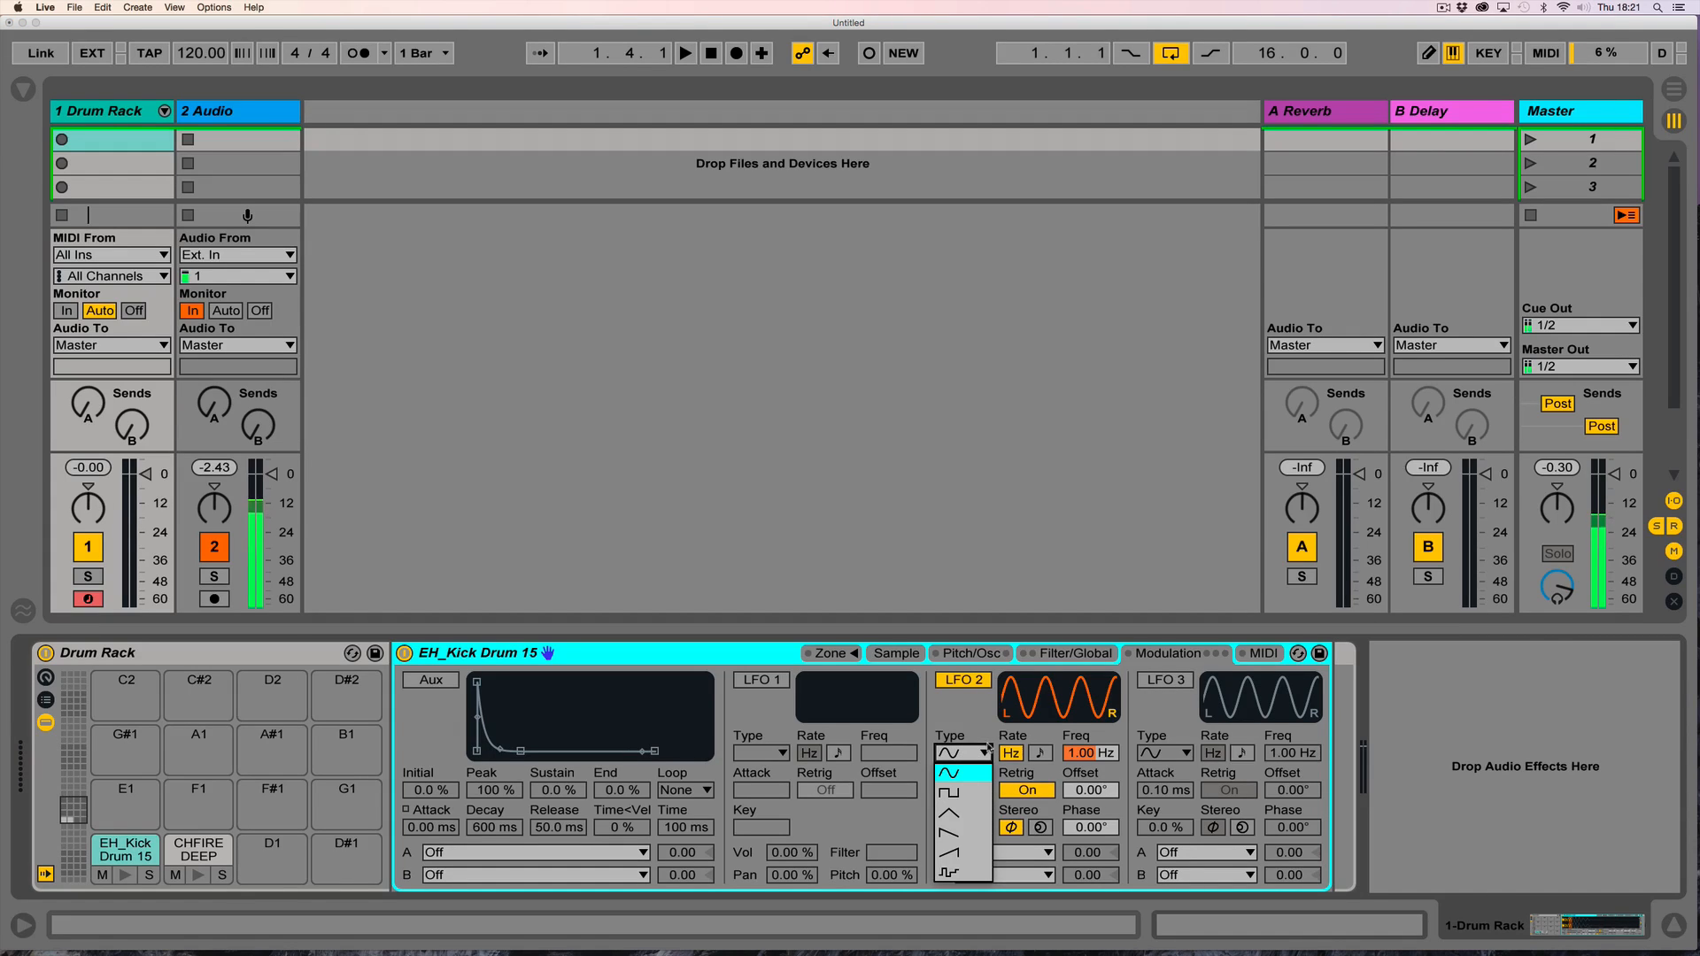
pyautogui.click(971, 857)
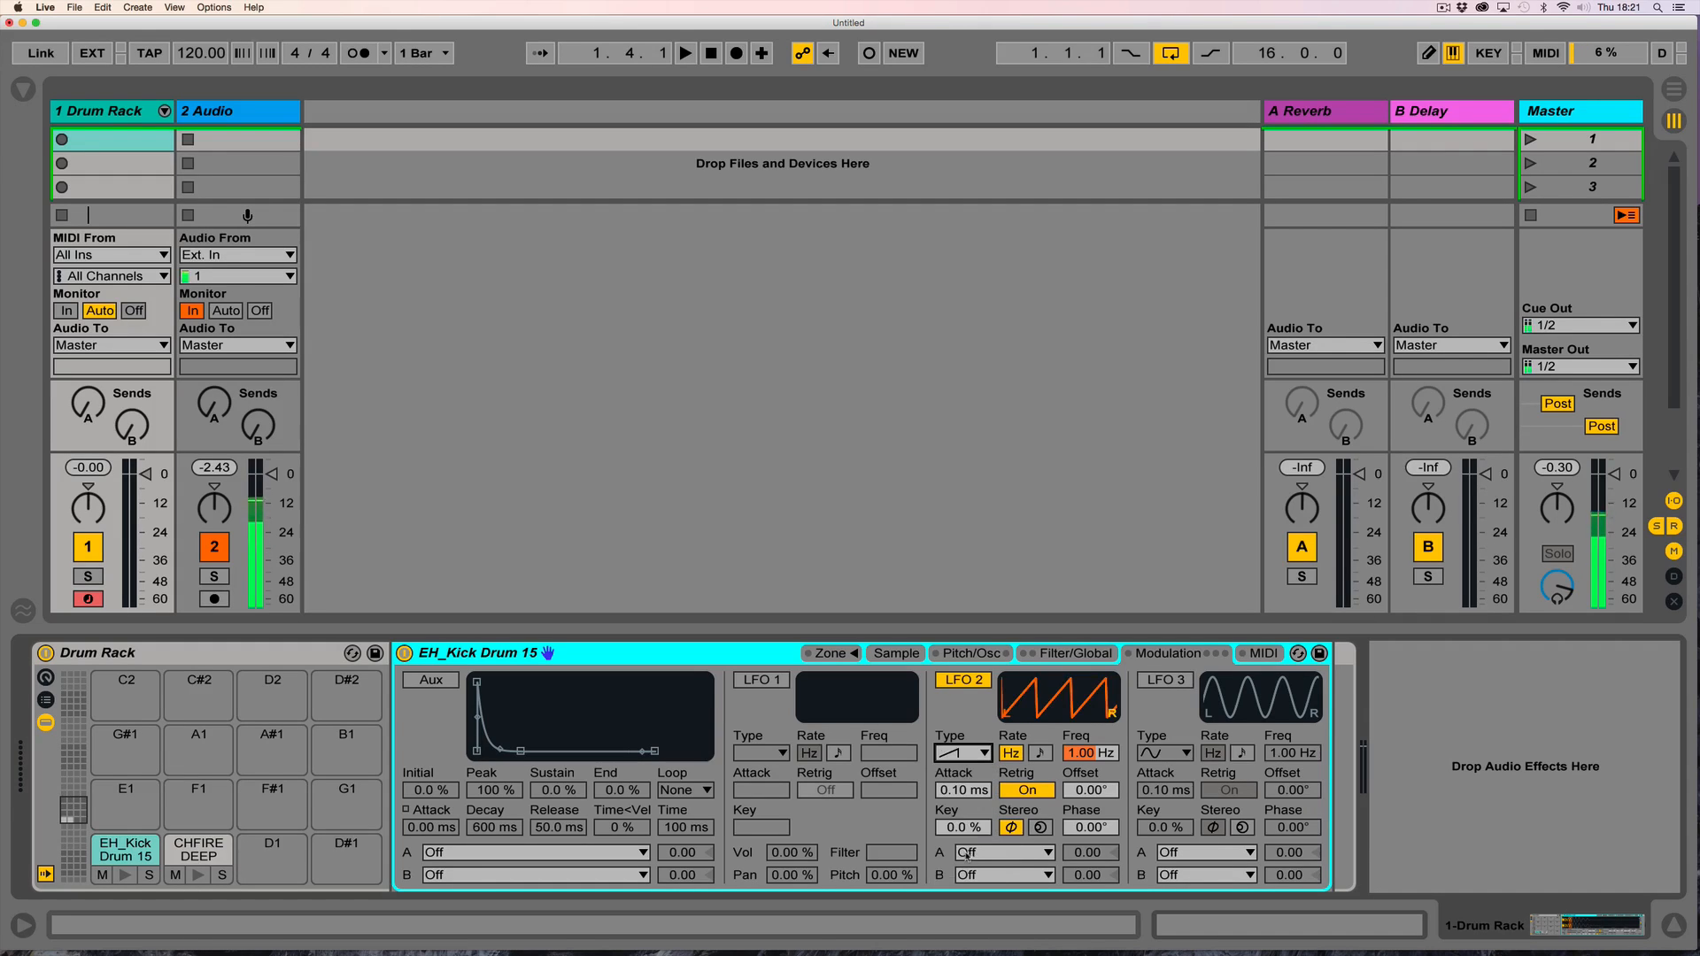
pyautogui.click(1025, 854)
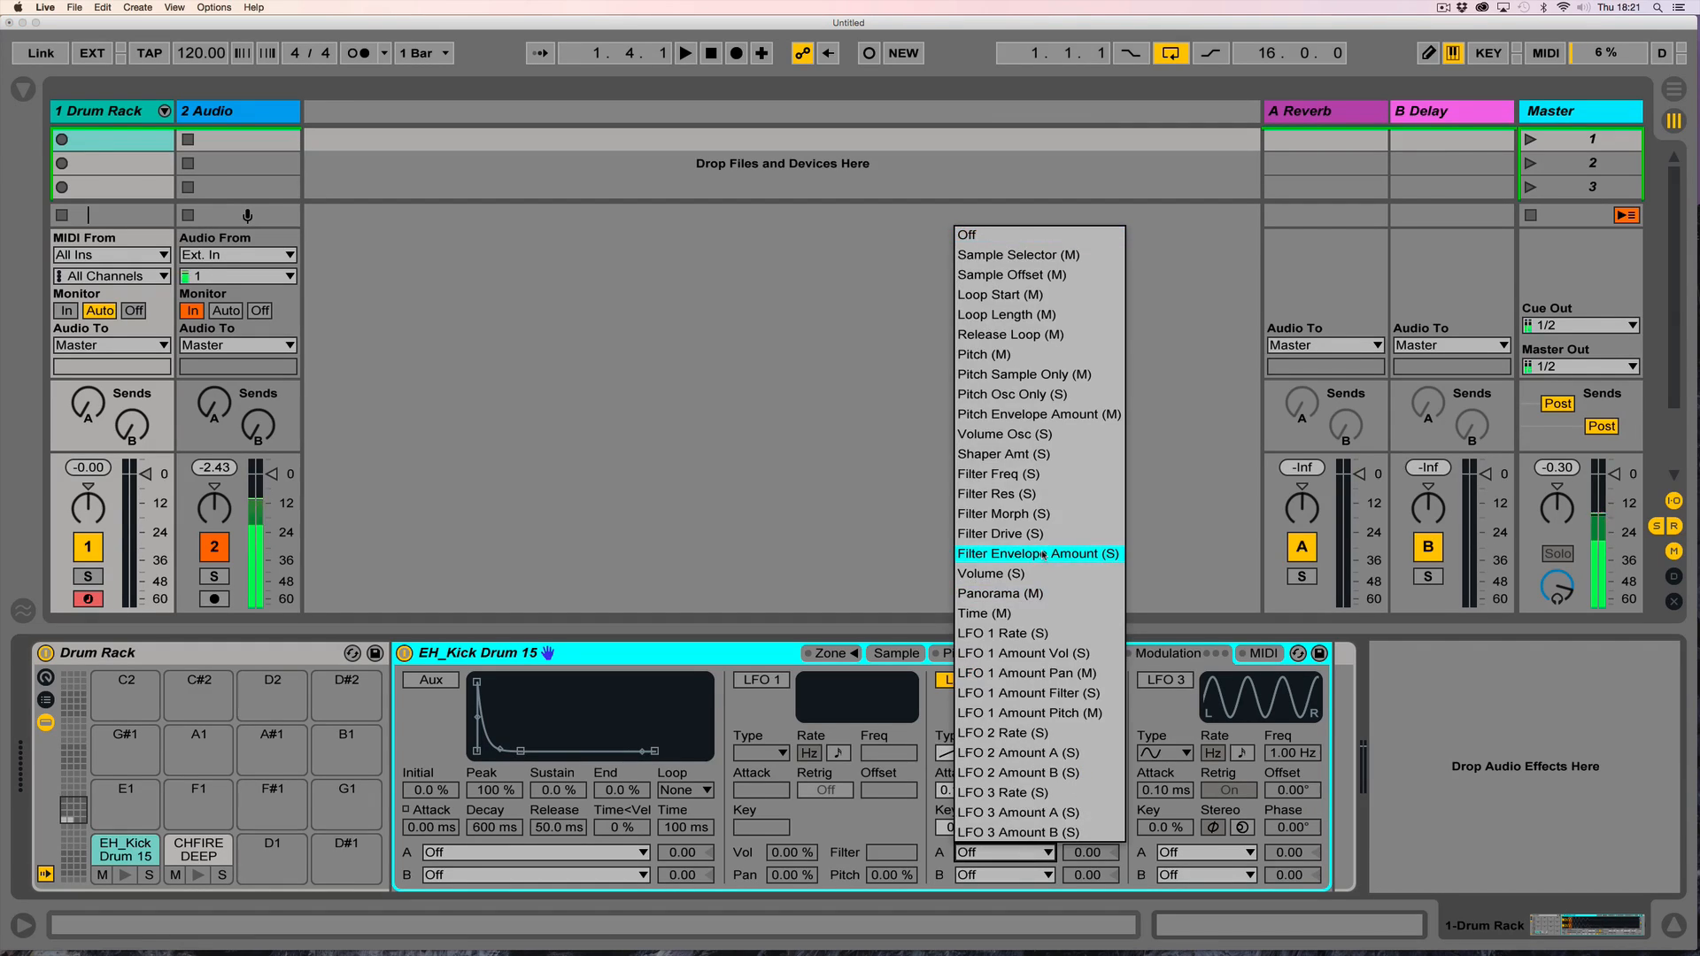
pyautogui.click(1043, 314)
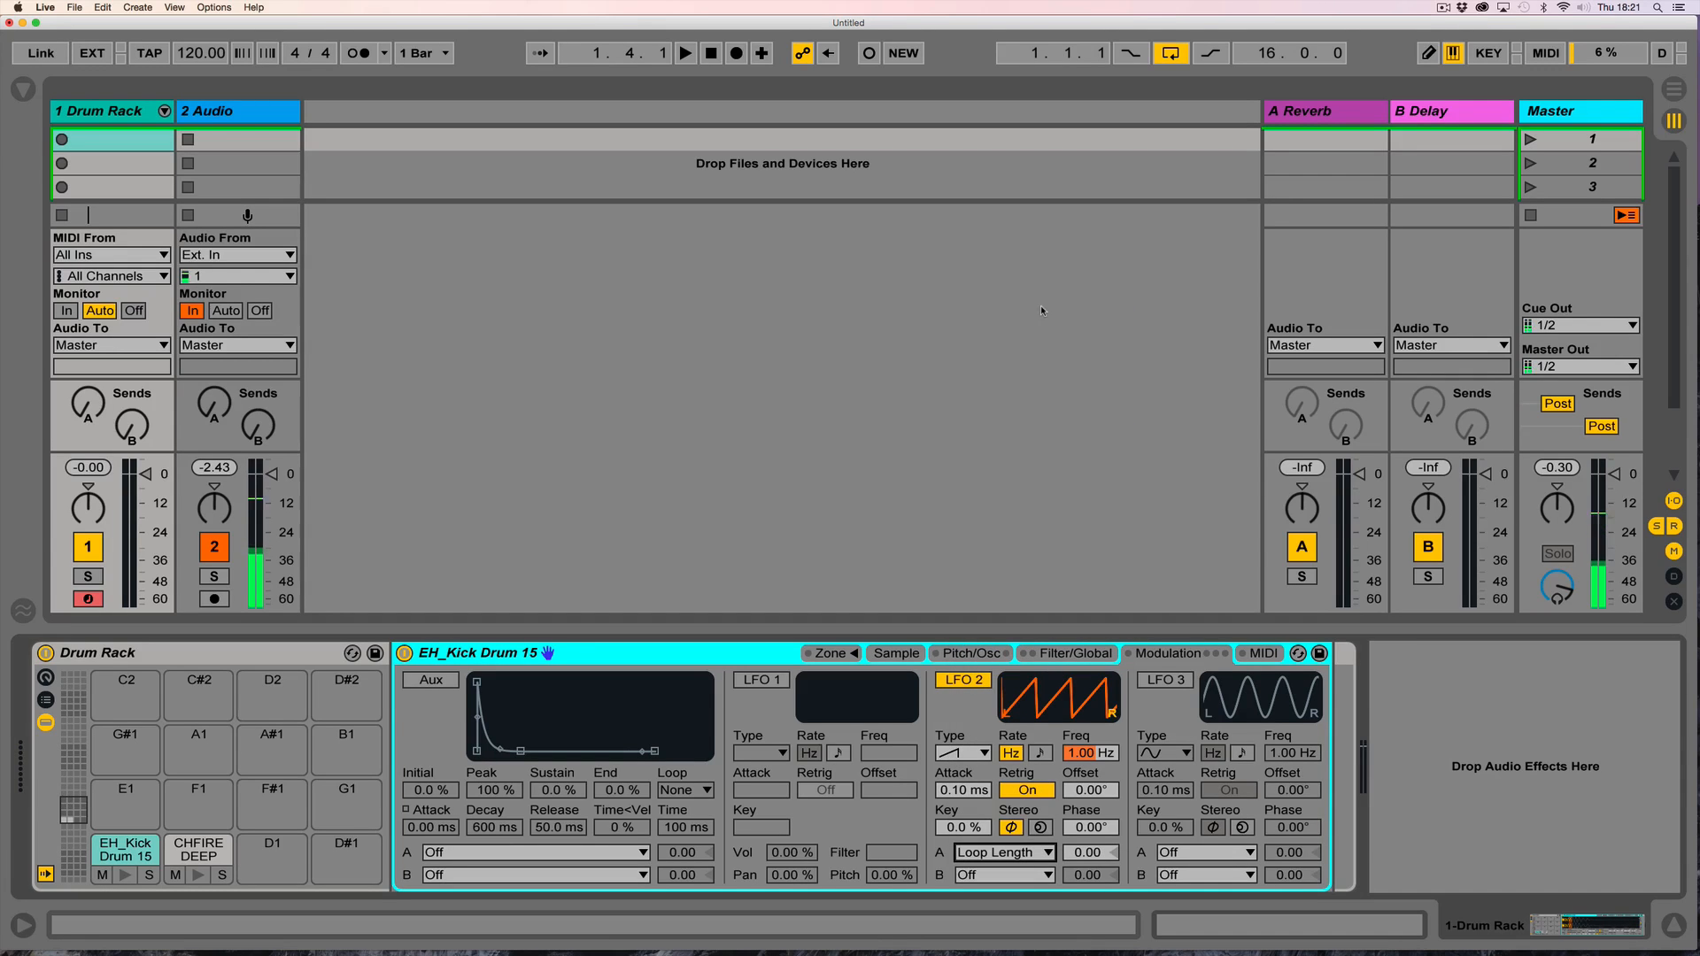
# Lengthen the kick's volume envelope release to about 13.9 s and limit it to 1 voice.
pyautogui.click(1073, 654)
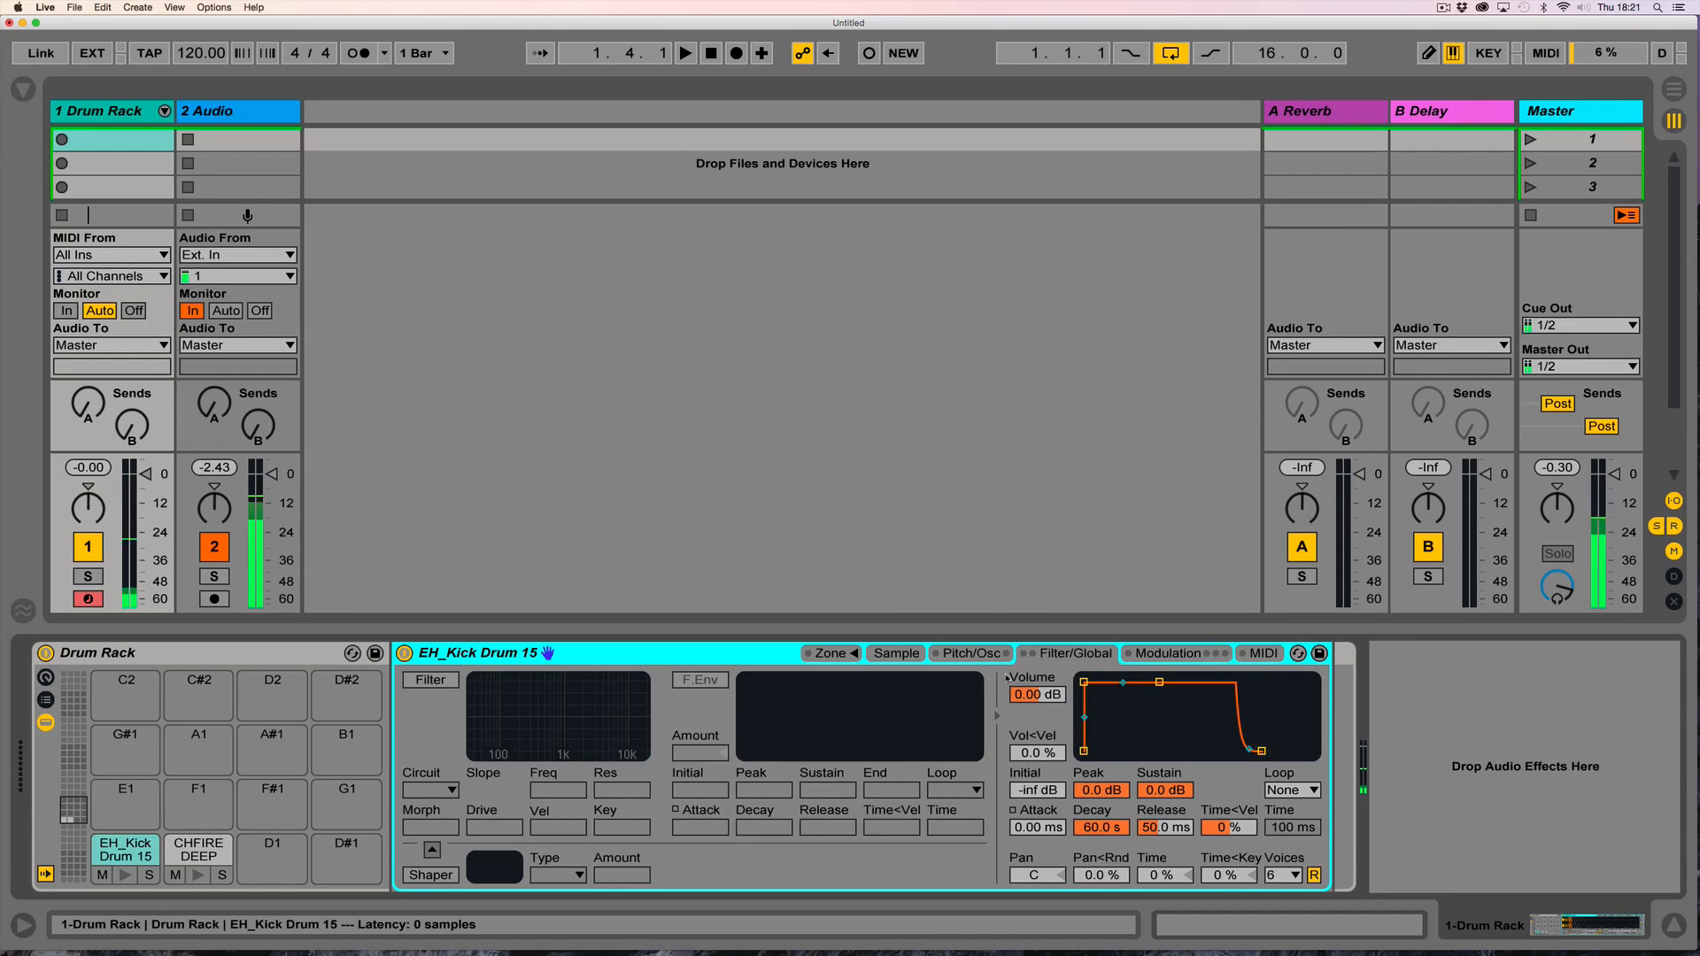
pyautogui.moveTo(1160, 827); pyautogui.dragTo(1160, 700)
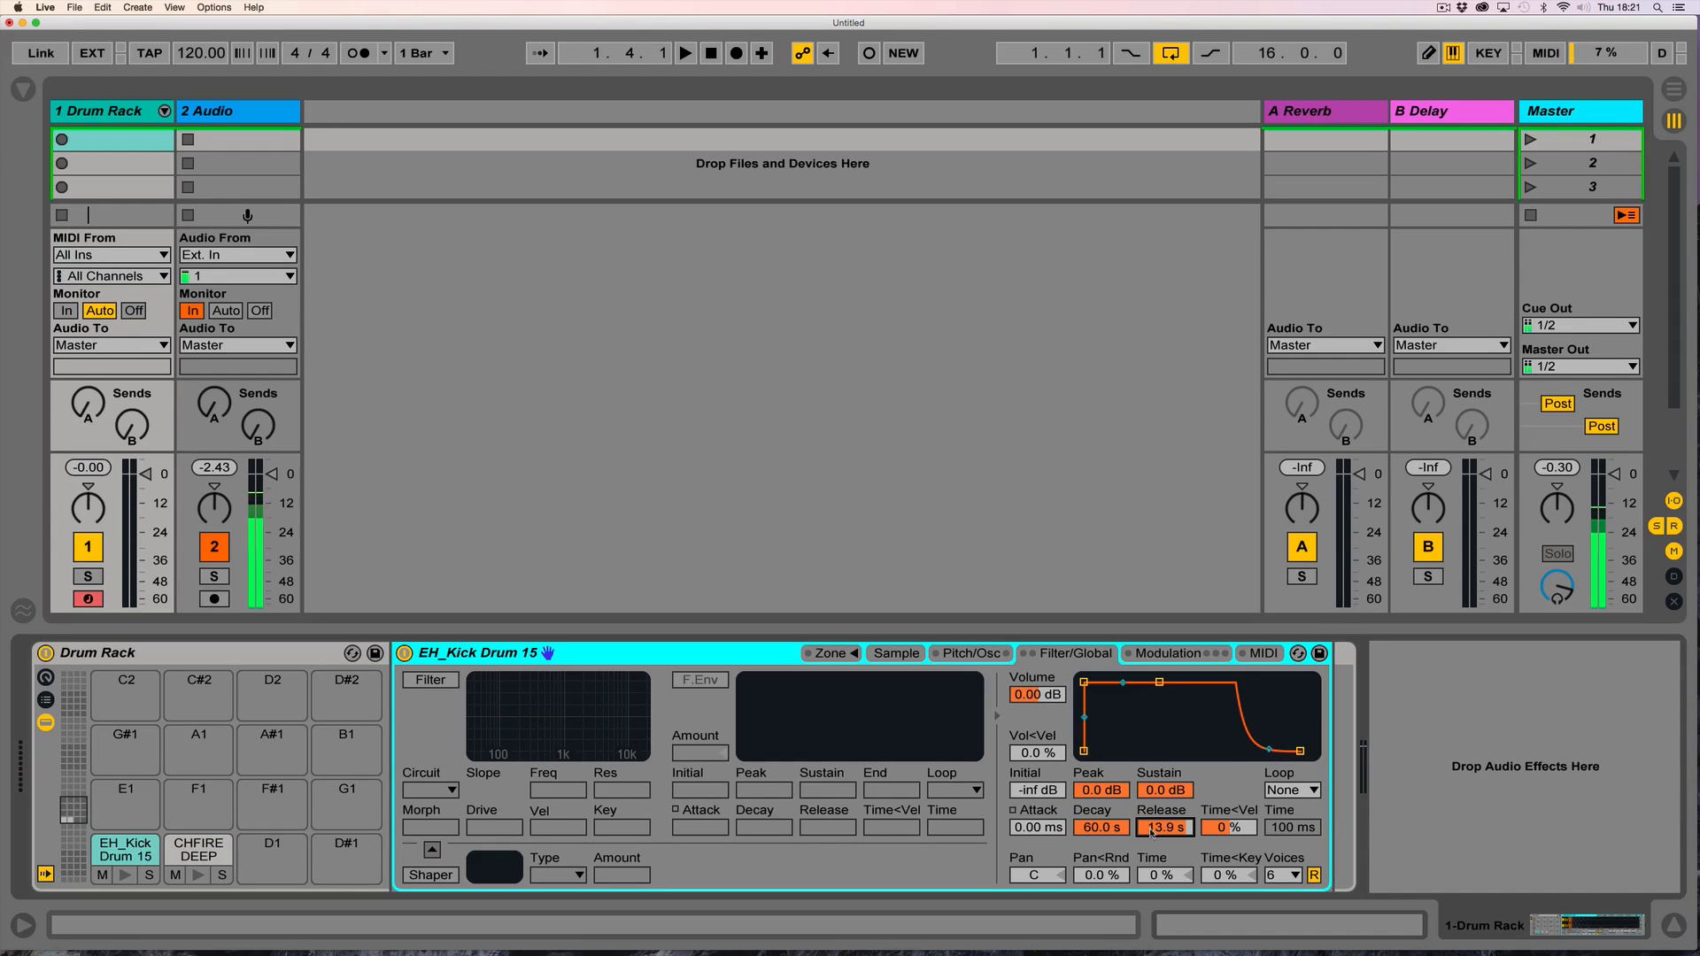
pyautogui.click(1280, 877)
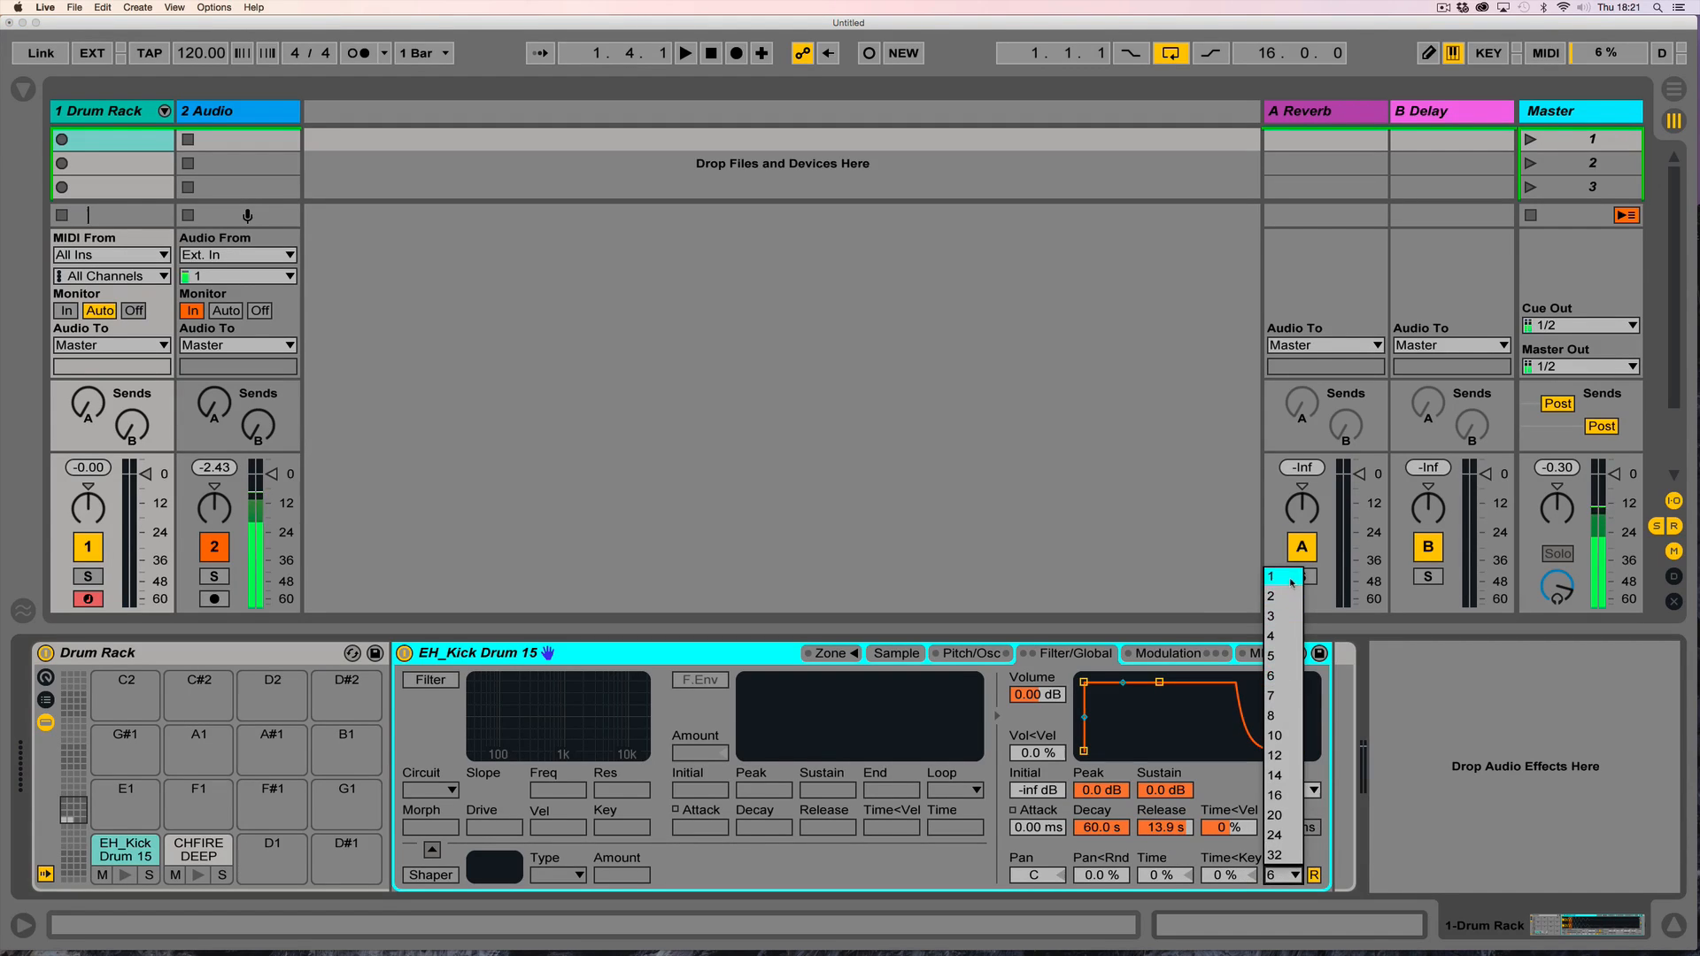
pyautogui.click(1292, 579)
# Set LFO 2's Loop Length modulation amount to 100 and move the kick's sample loop to about 1649–2225.
pyautogui.click(1165, 655)
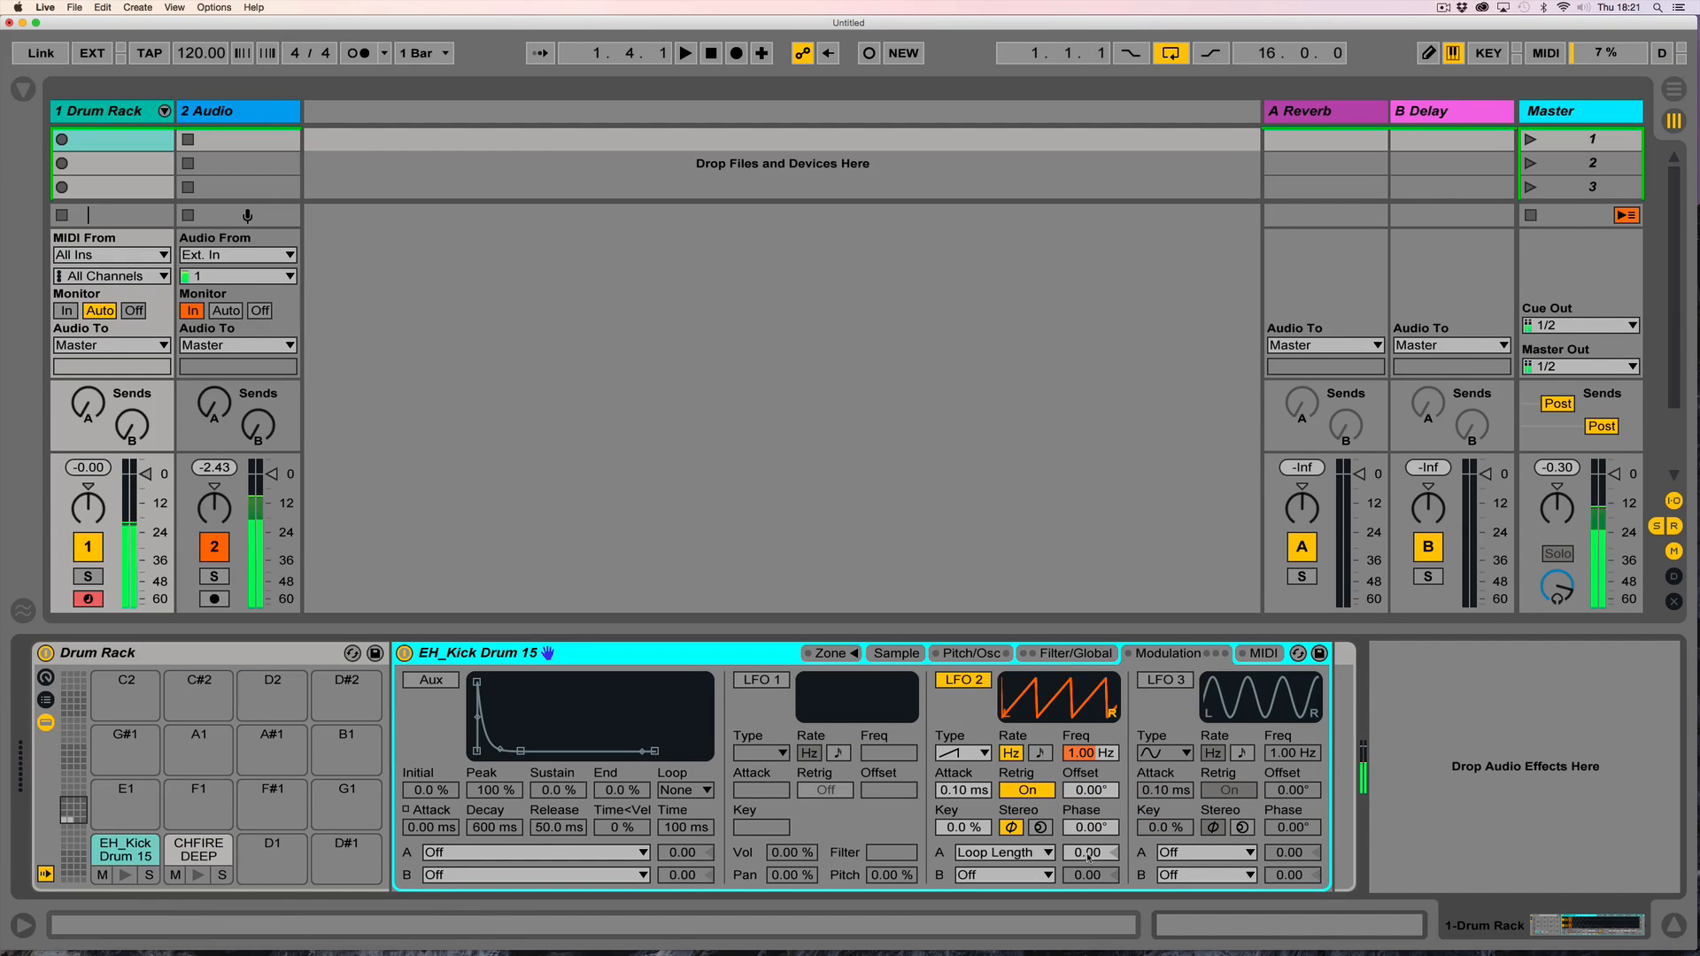
pyautogui.moveTo(1088, 856); pyautogui.dragTo(1088, 761)
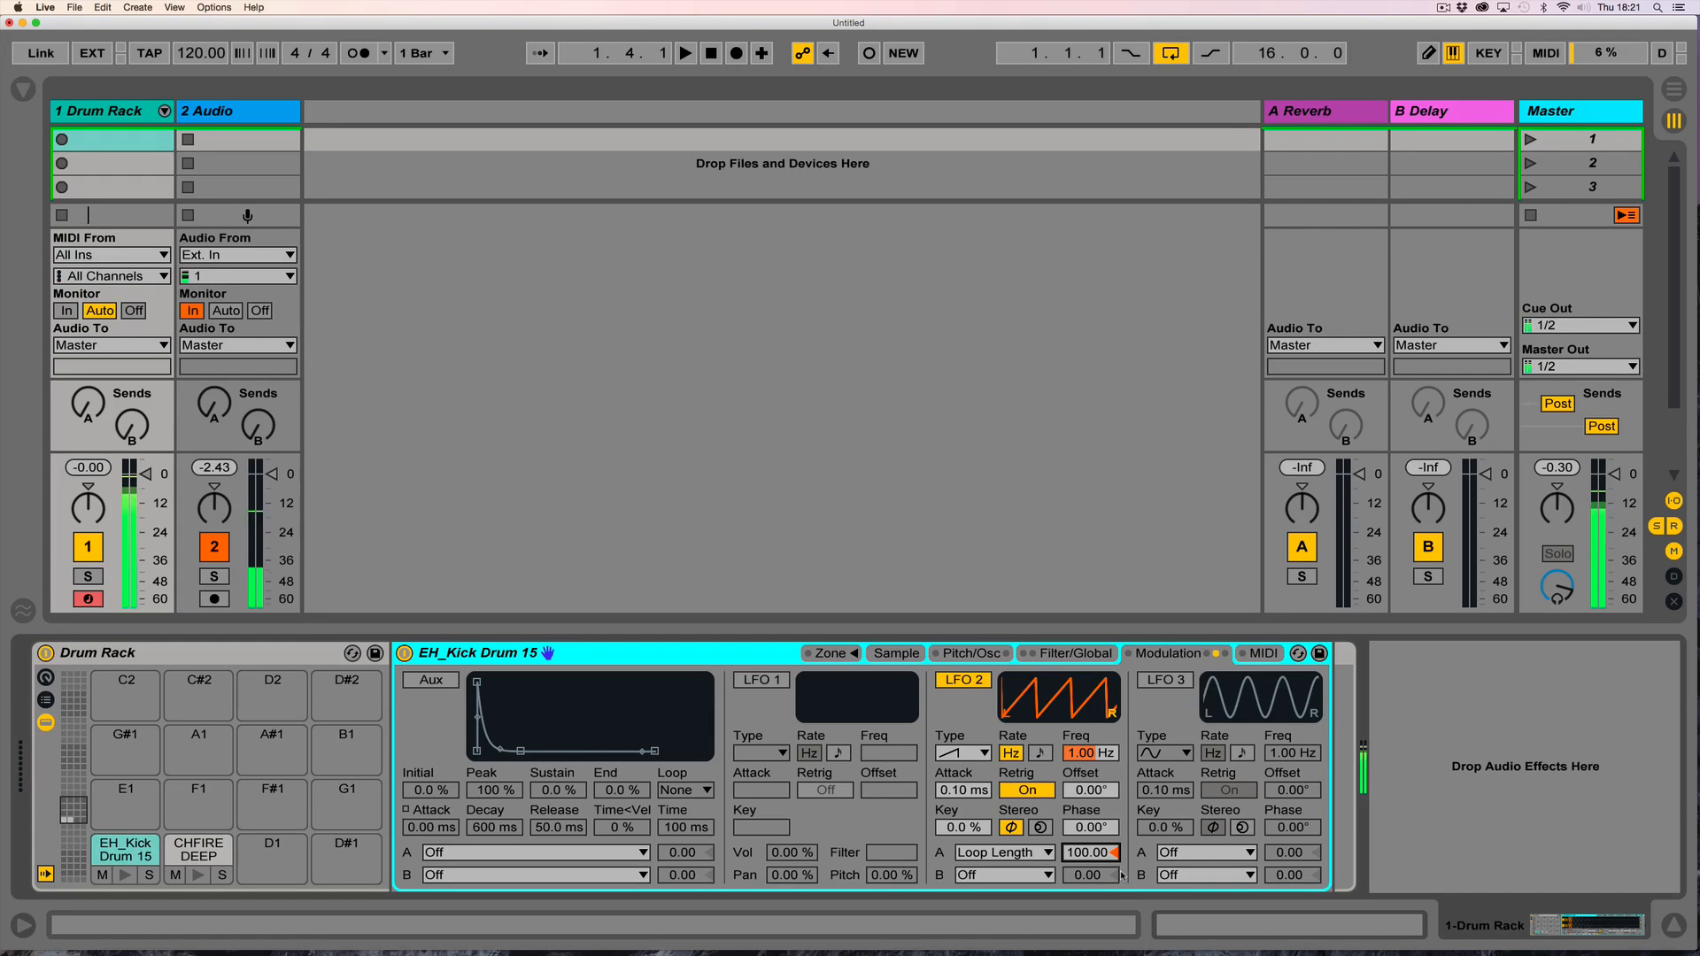
pyautogui.click(896, 653)
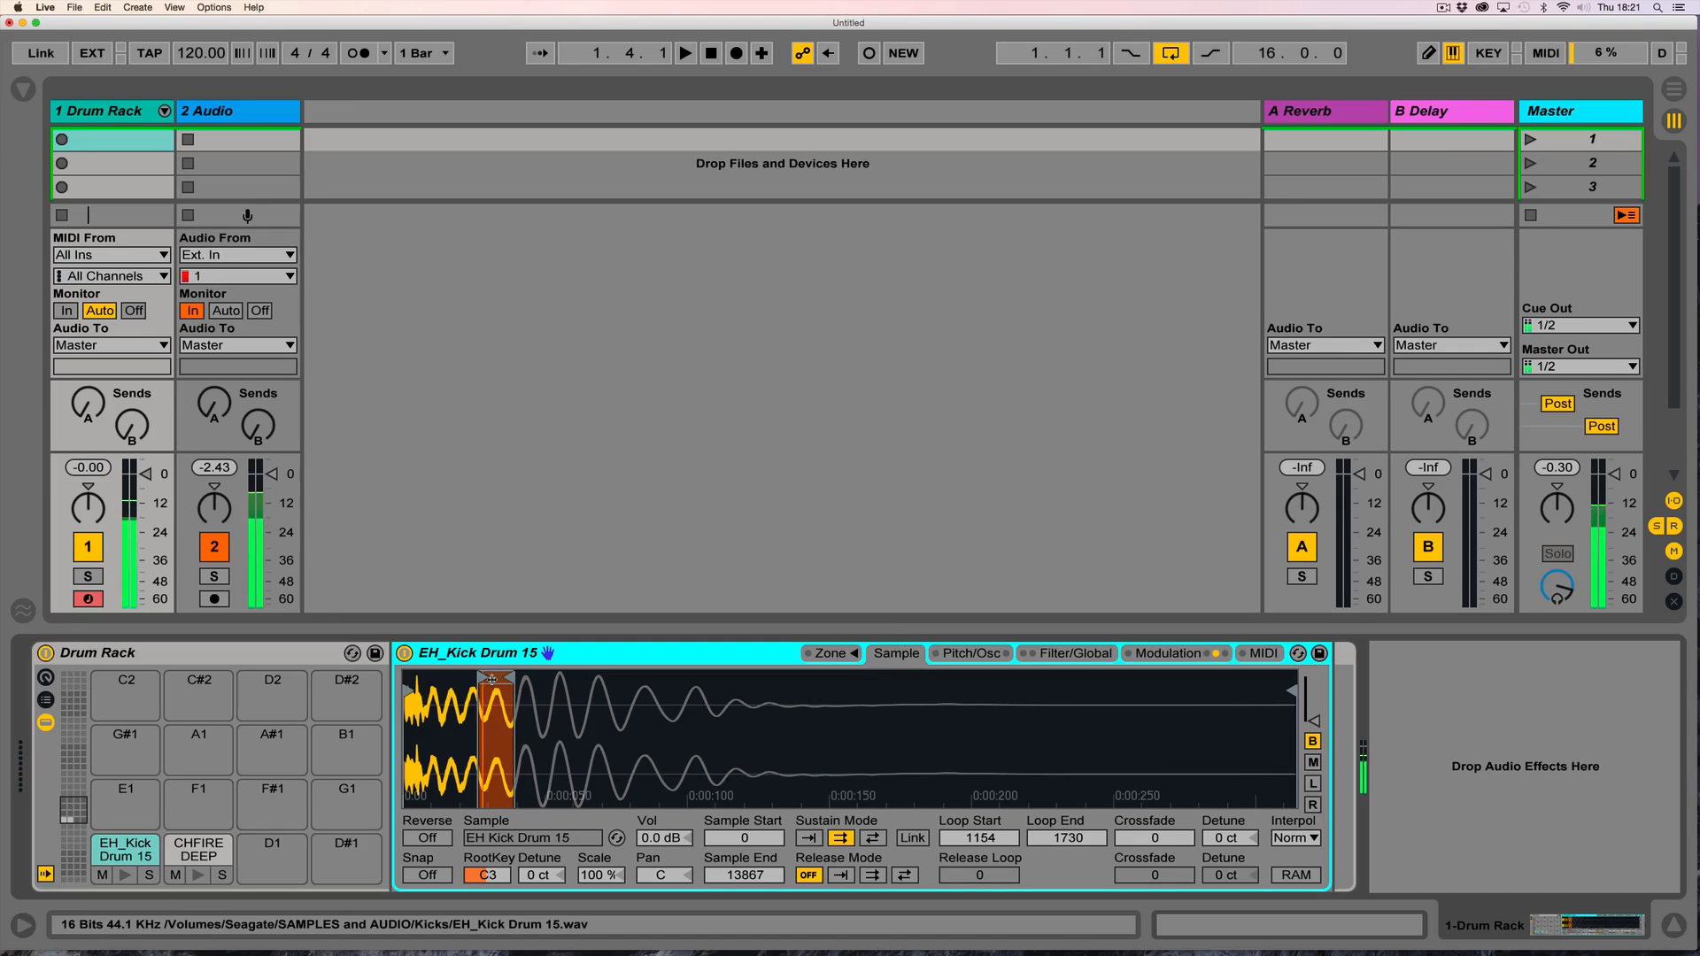
pyautogui.moveTo(493, 678); pyautogui.dragTo(524, 681)
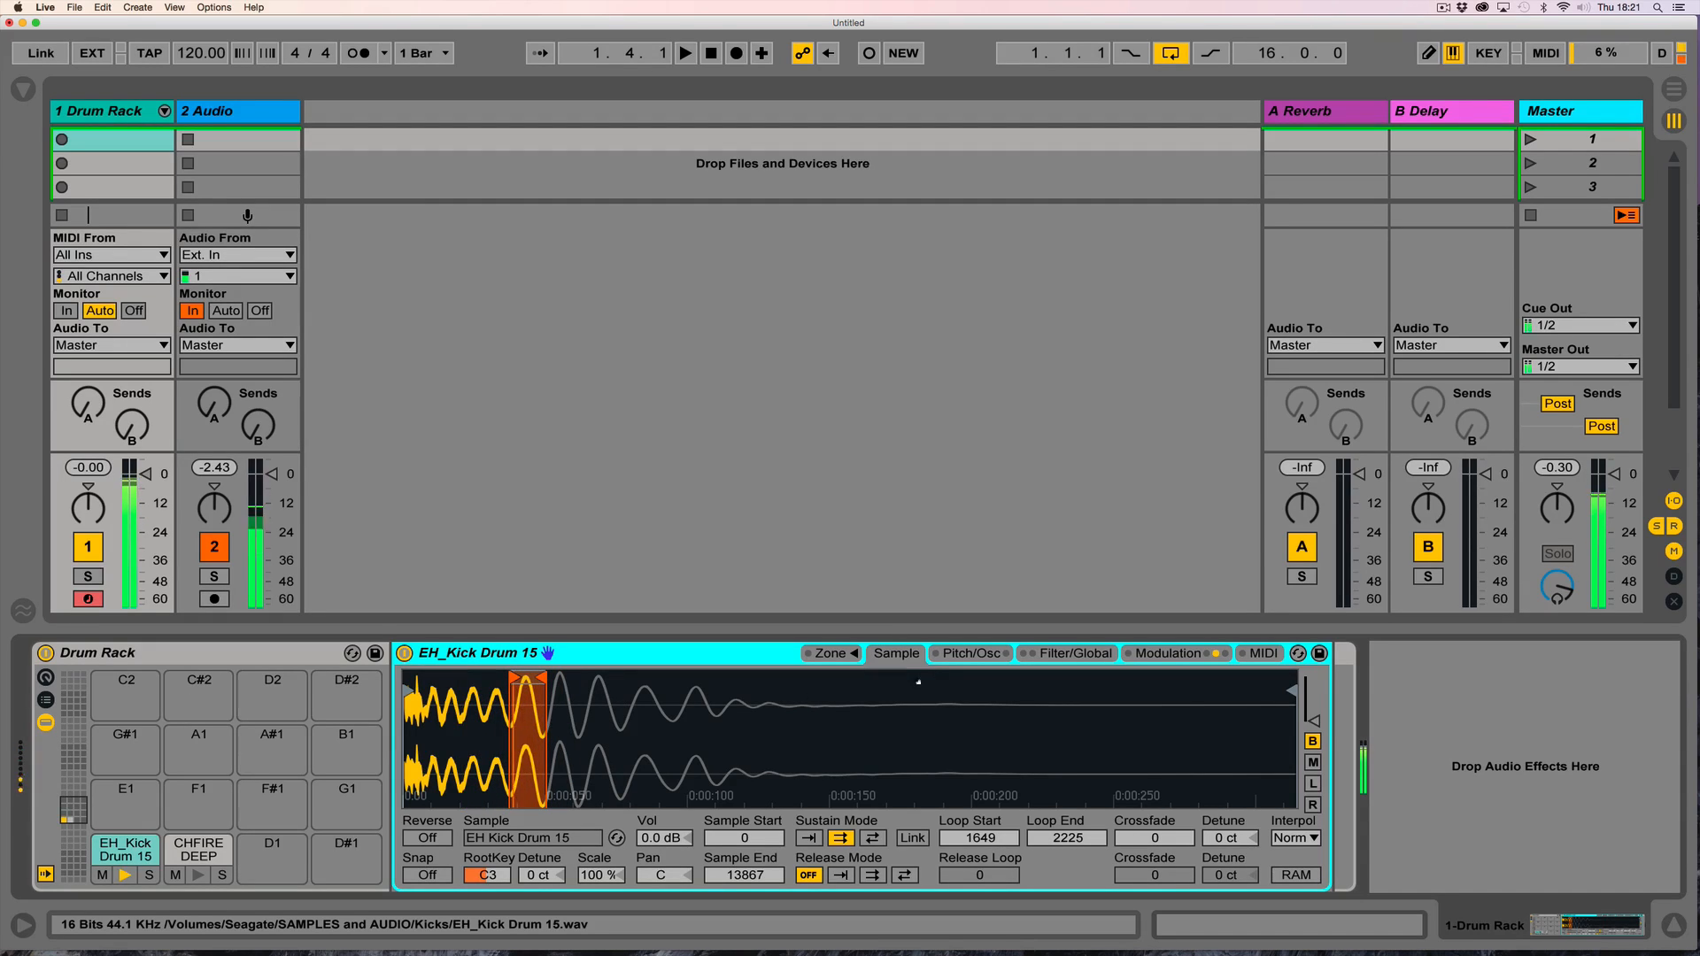
# Switch the kick's LFO 2 to a triangle wave with a tempo-synced rate of 2 beats.
pyautogui.click(1169, 652)
pyautogui.moveTo(1090, 753); pyautogui.dragTo(1090, 756)
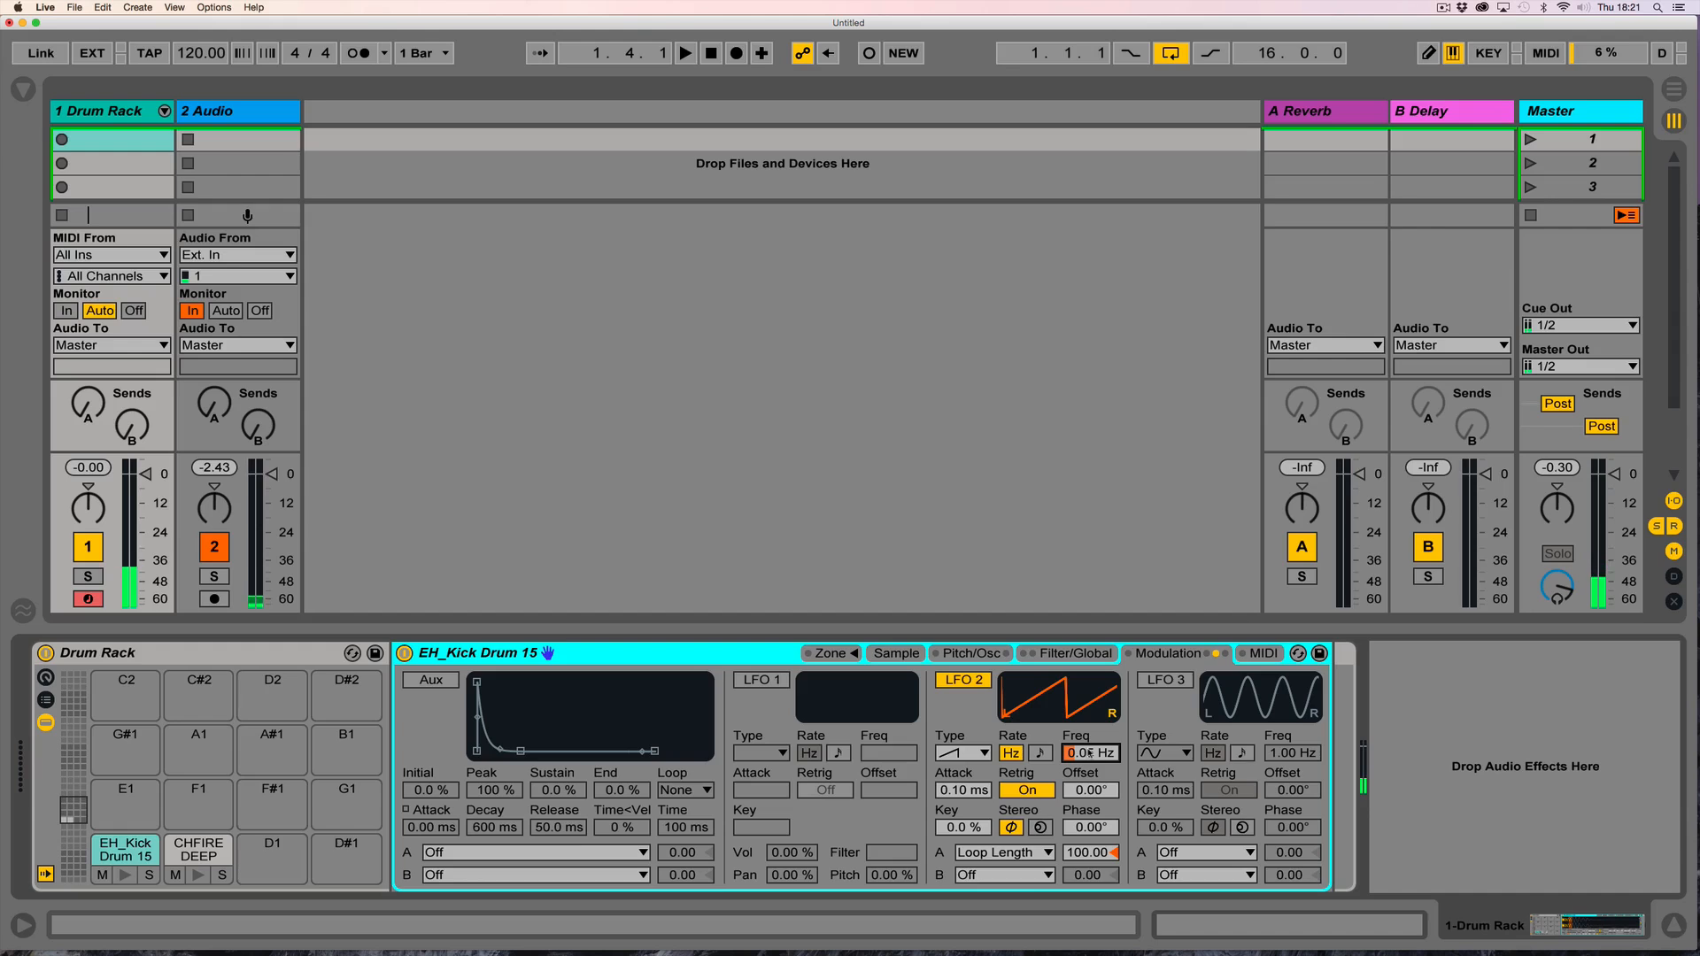
pyautogui.click(961, 753)
pyautogui.click(963, 817)
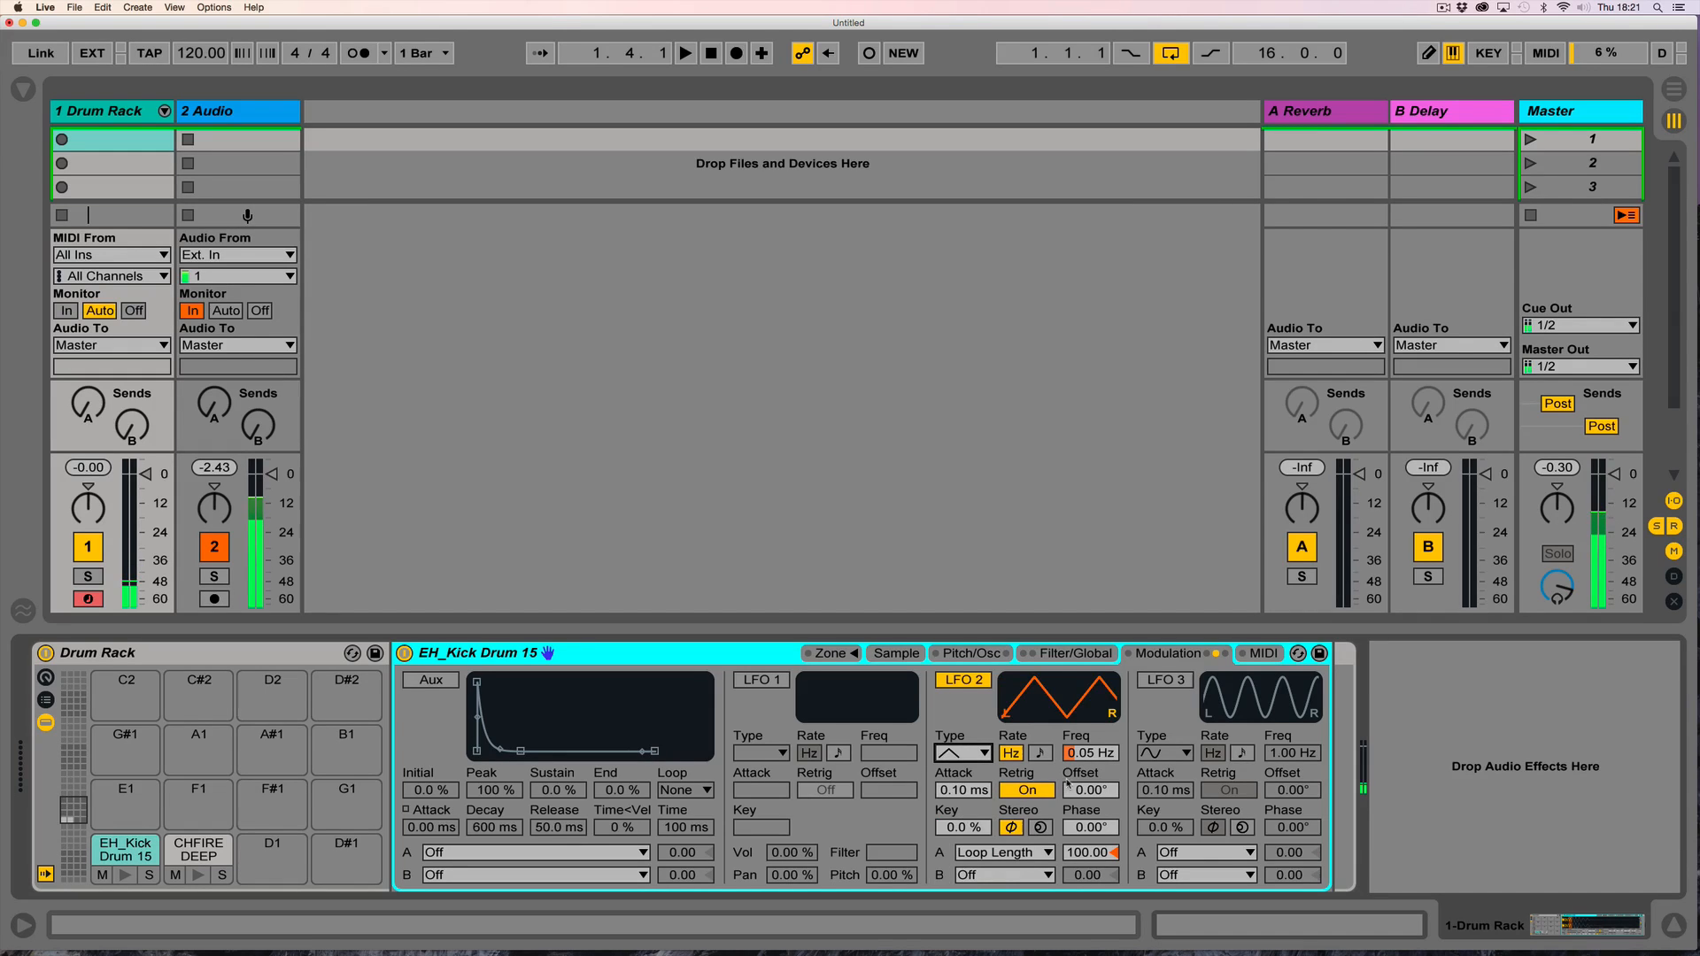
pyautogui.click(1040, 754)
pyautogui.moveTo(1090, 753)
pyautogui.mouseDown()
pyautogui.moveTo(1090, 721)
pyautogui.moveTo(1082, 751)
pyautogui.mouseUp()
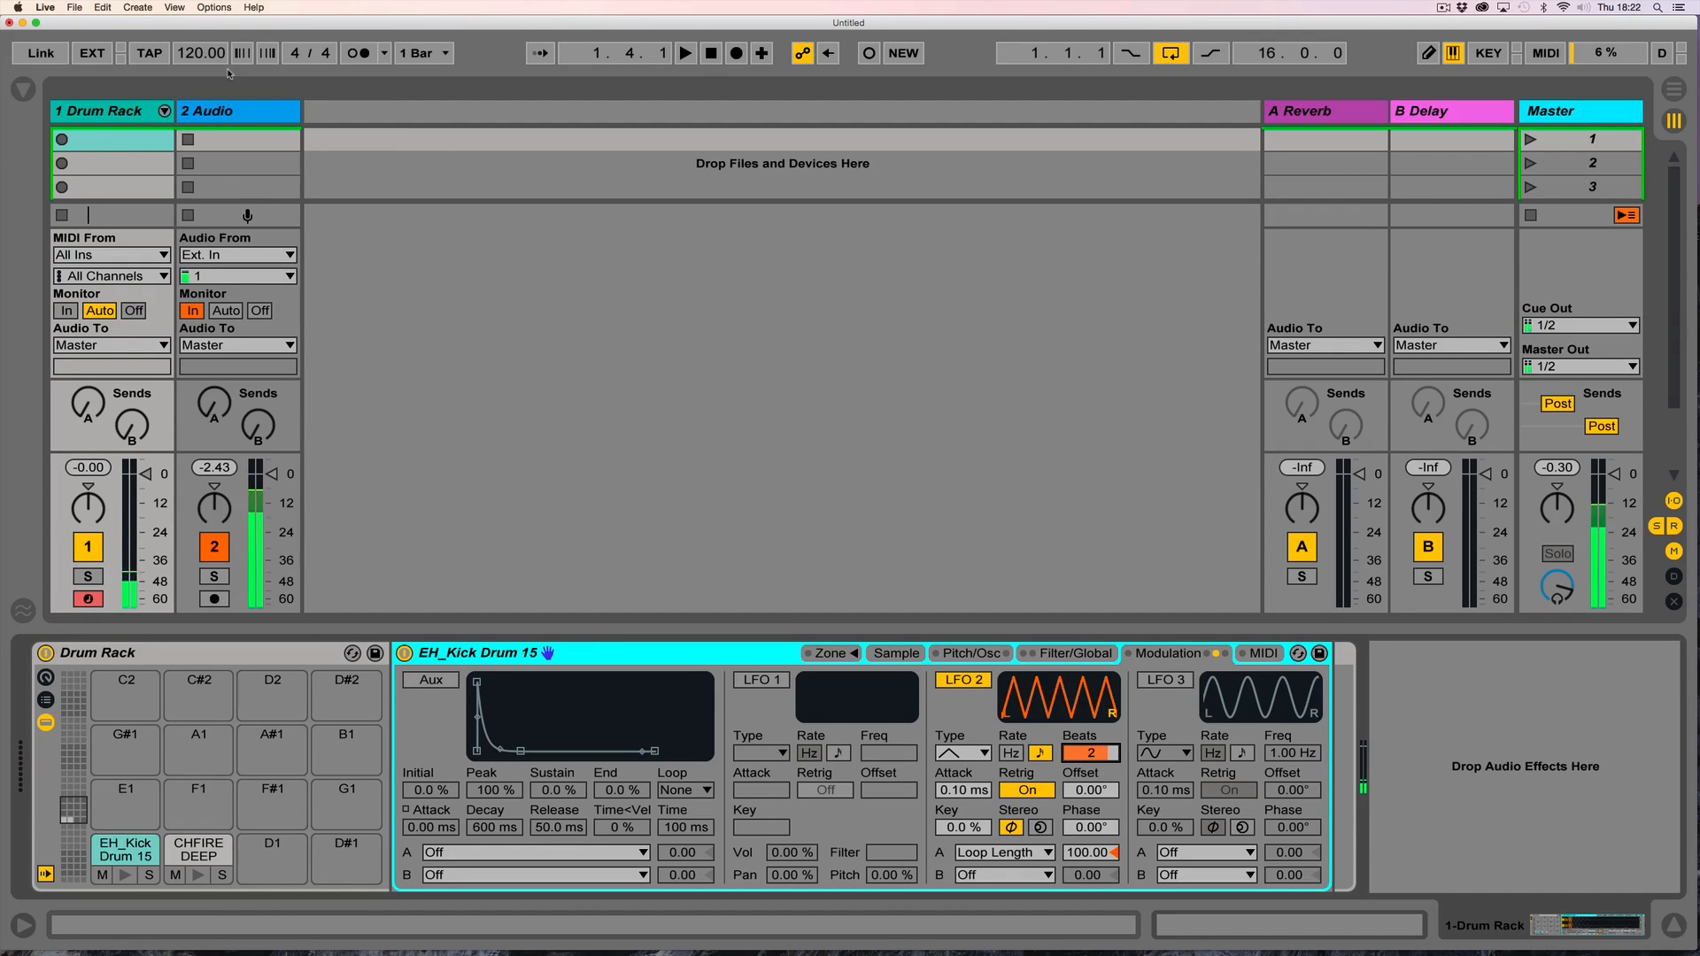
# Tap in a song tempo of about 145.63 BPM so that playback starts.
pyautogui.click(149, 55)
pyautogui.click(148, 54)
pyautogui.click(149, 55)
pyautogui.click(149, 55)
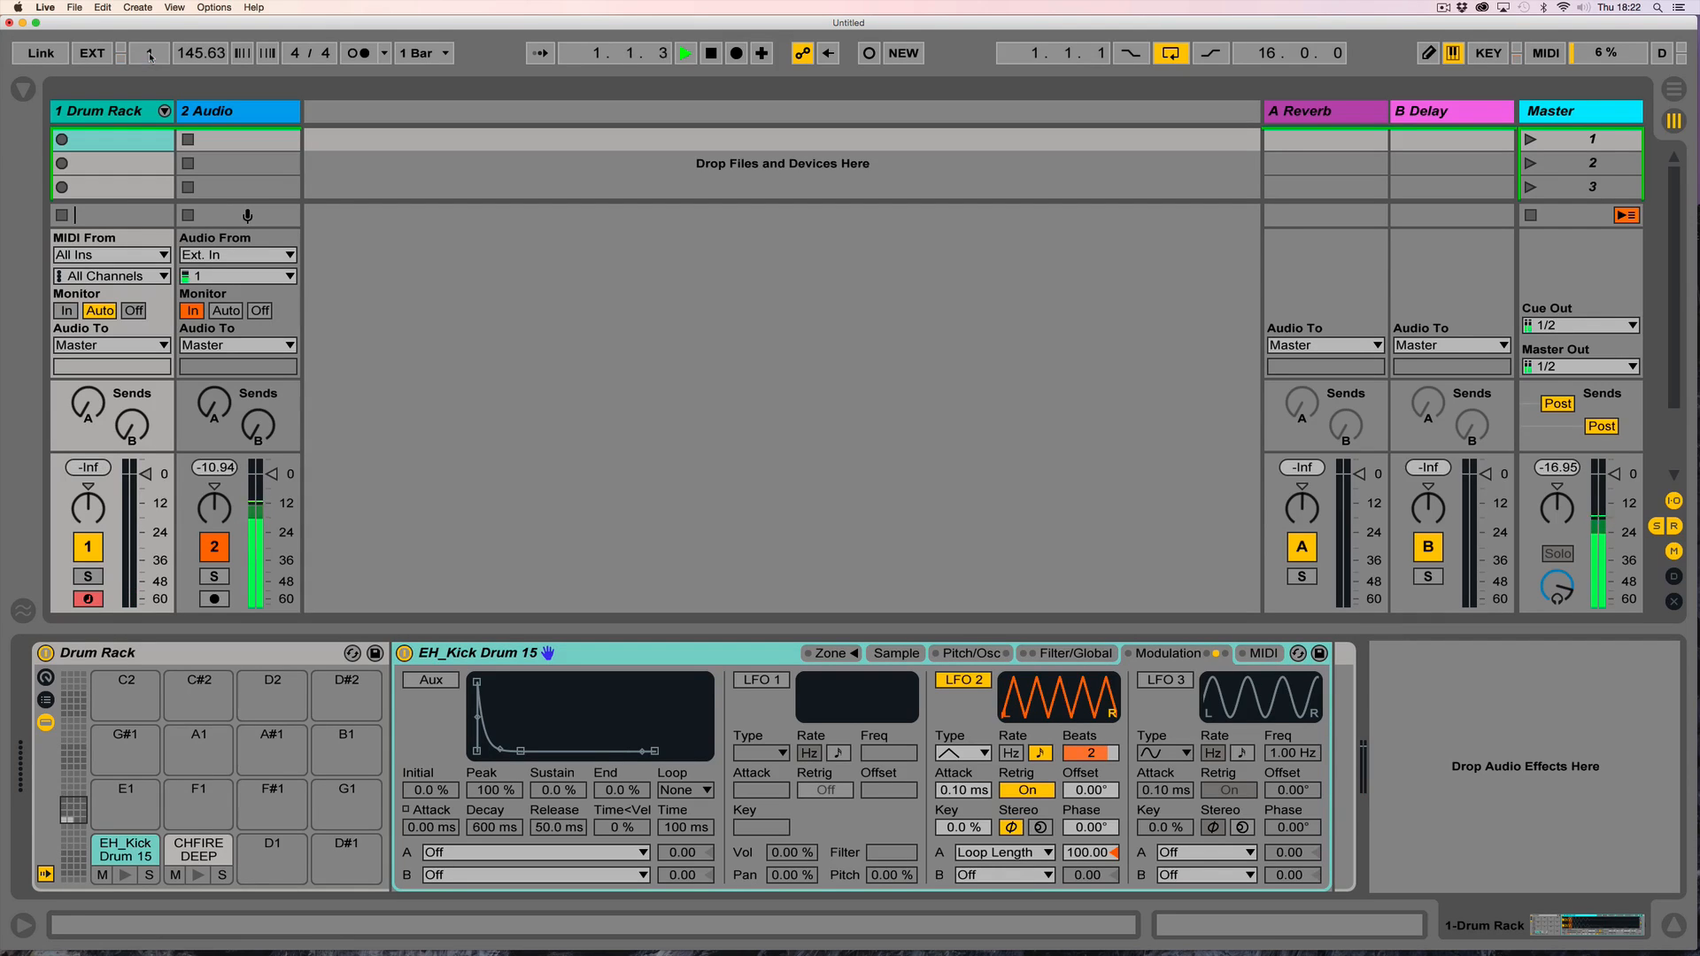
# Record a two-bar kick and snare clip in the Drum Rack track's first slot, using the metronome only while recording.
pyautogui.click(354, 54)
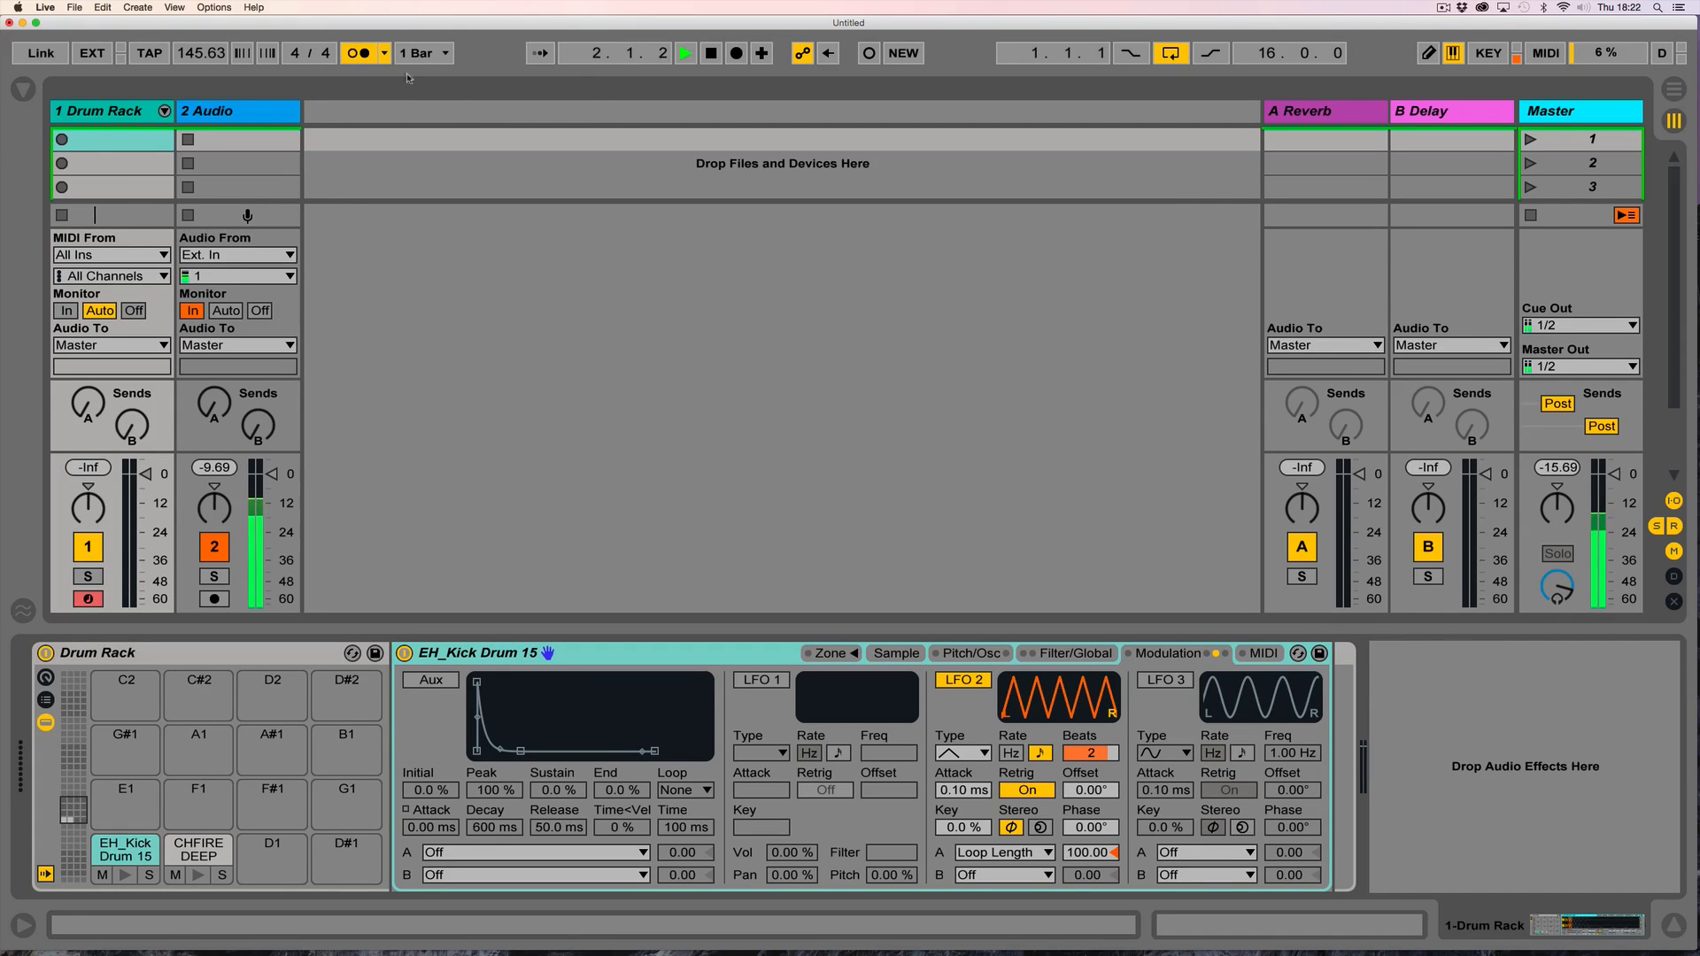
pyautogui.press('super+shift+F9')
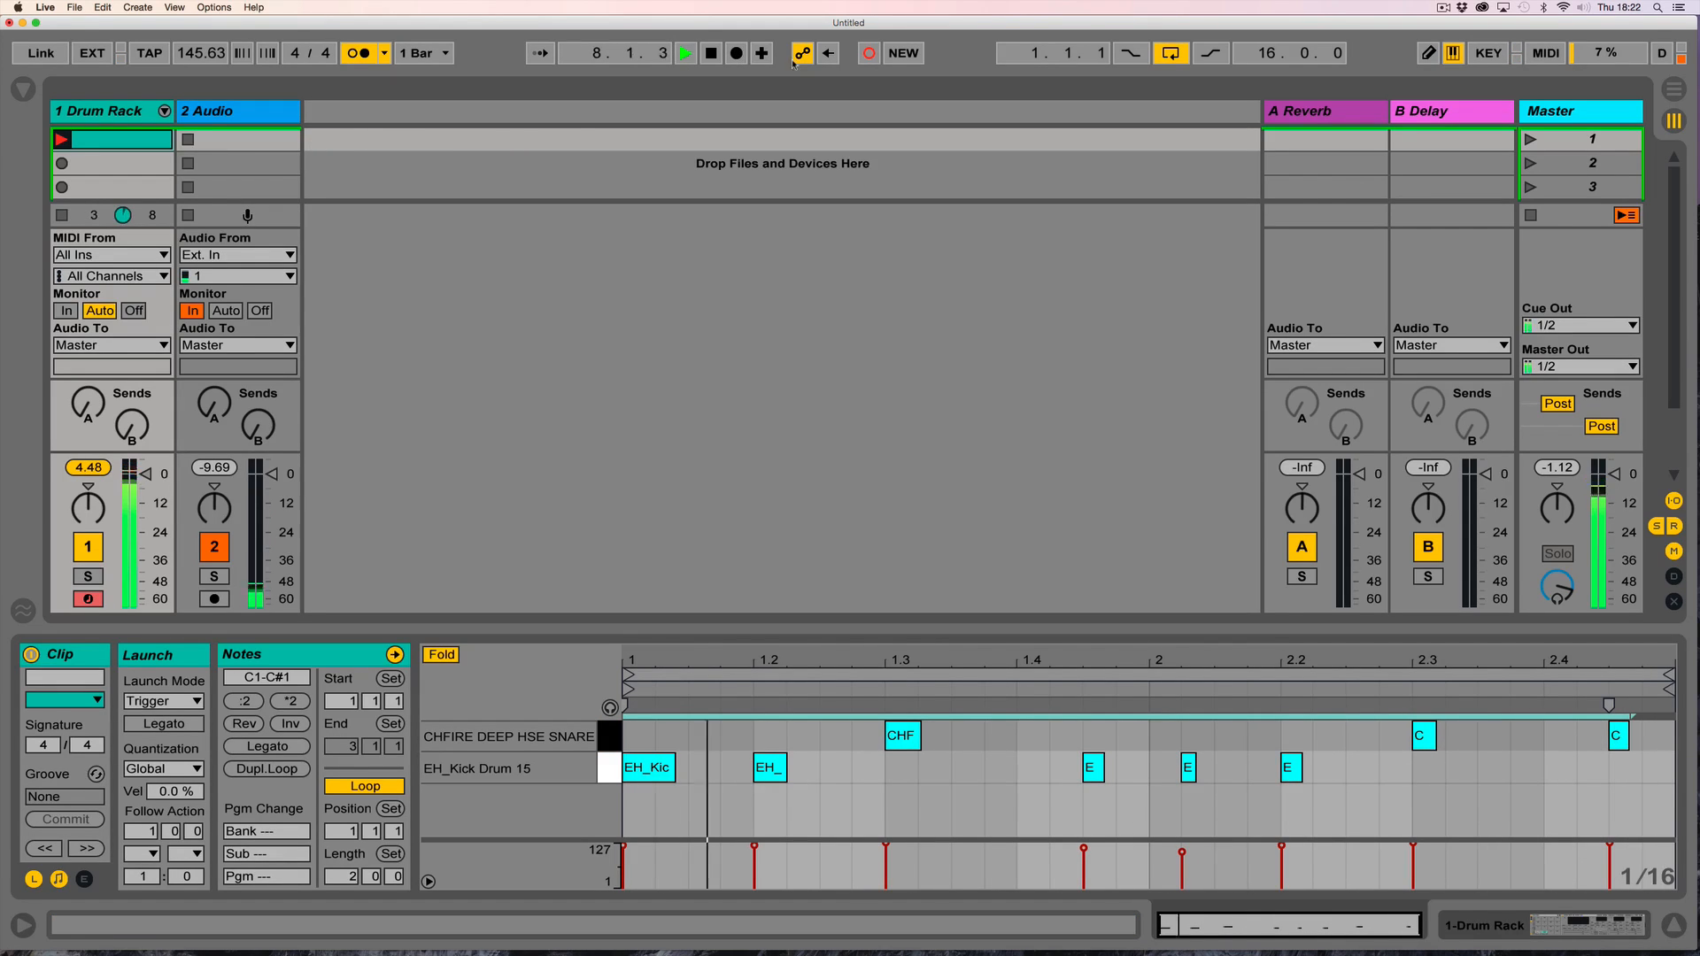
pyautogui.click(359, 53)
pyautogui.click(867, 55)
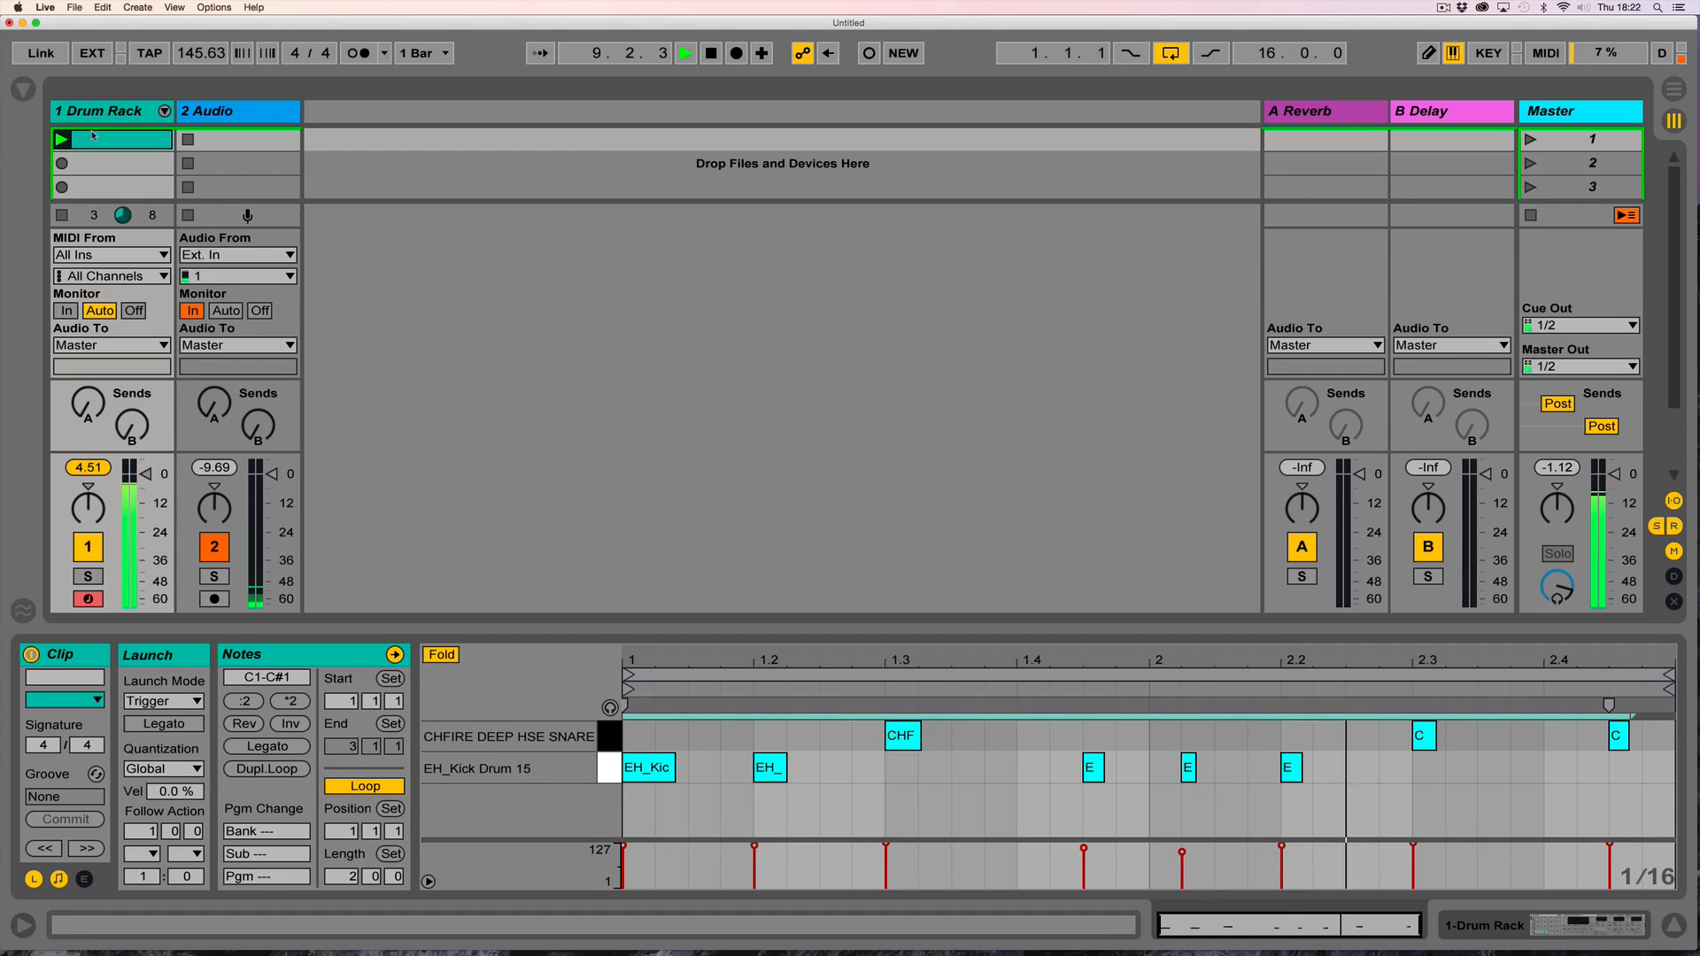
# Reduce the kick's LFO 2 Loop Length amount to 3.23 and lower the Drum Rack track's volume.
pyautogui.doubleClick(125, 112)
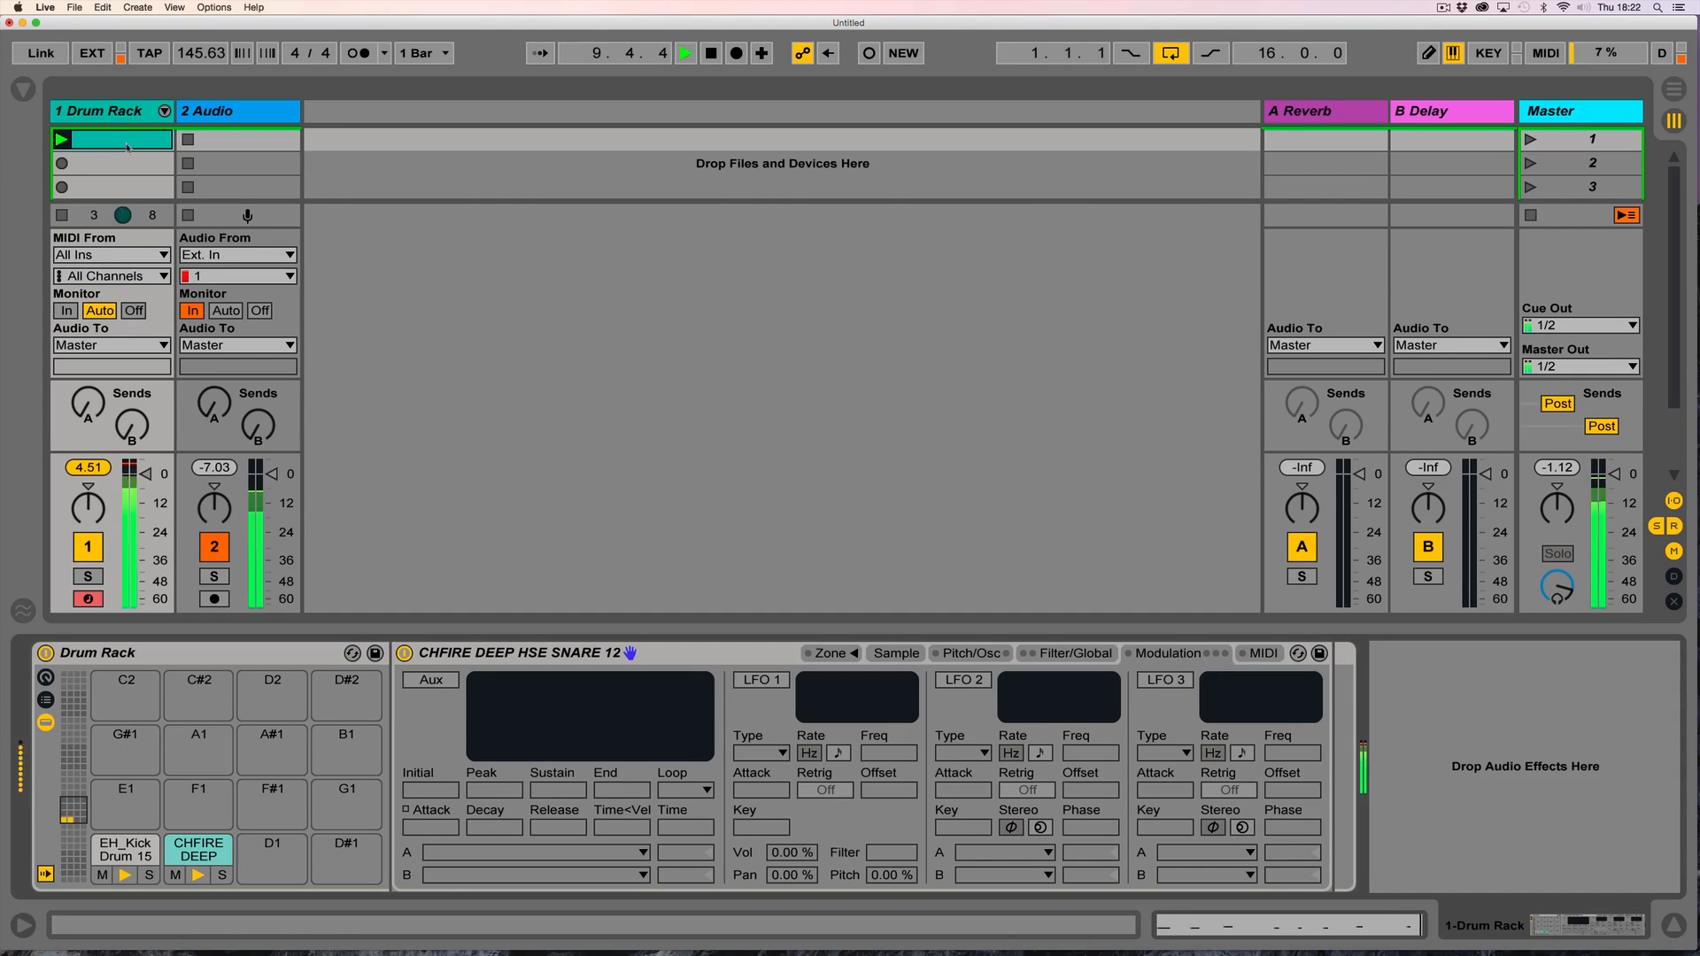
pyautogui.click(125, 848)
pyautogui.moveTo(1089, 854); pyautogui.dragTo(1089, 939)
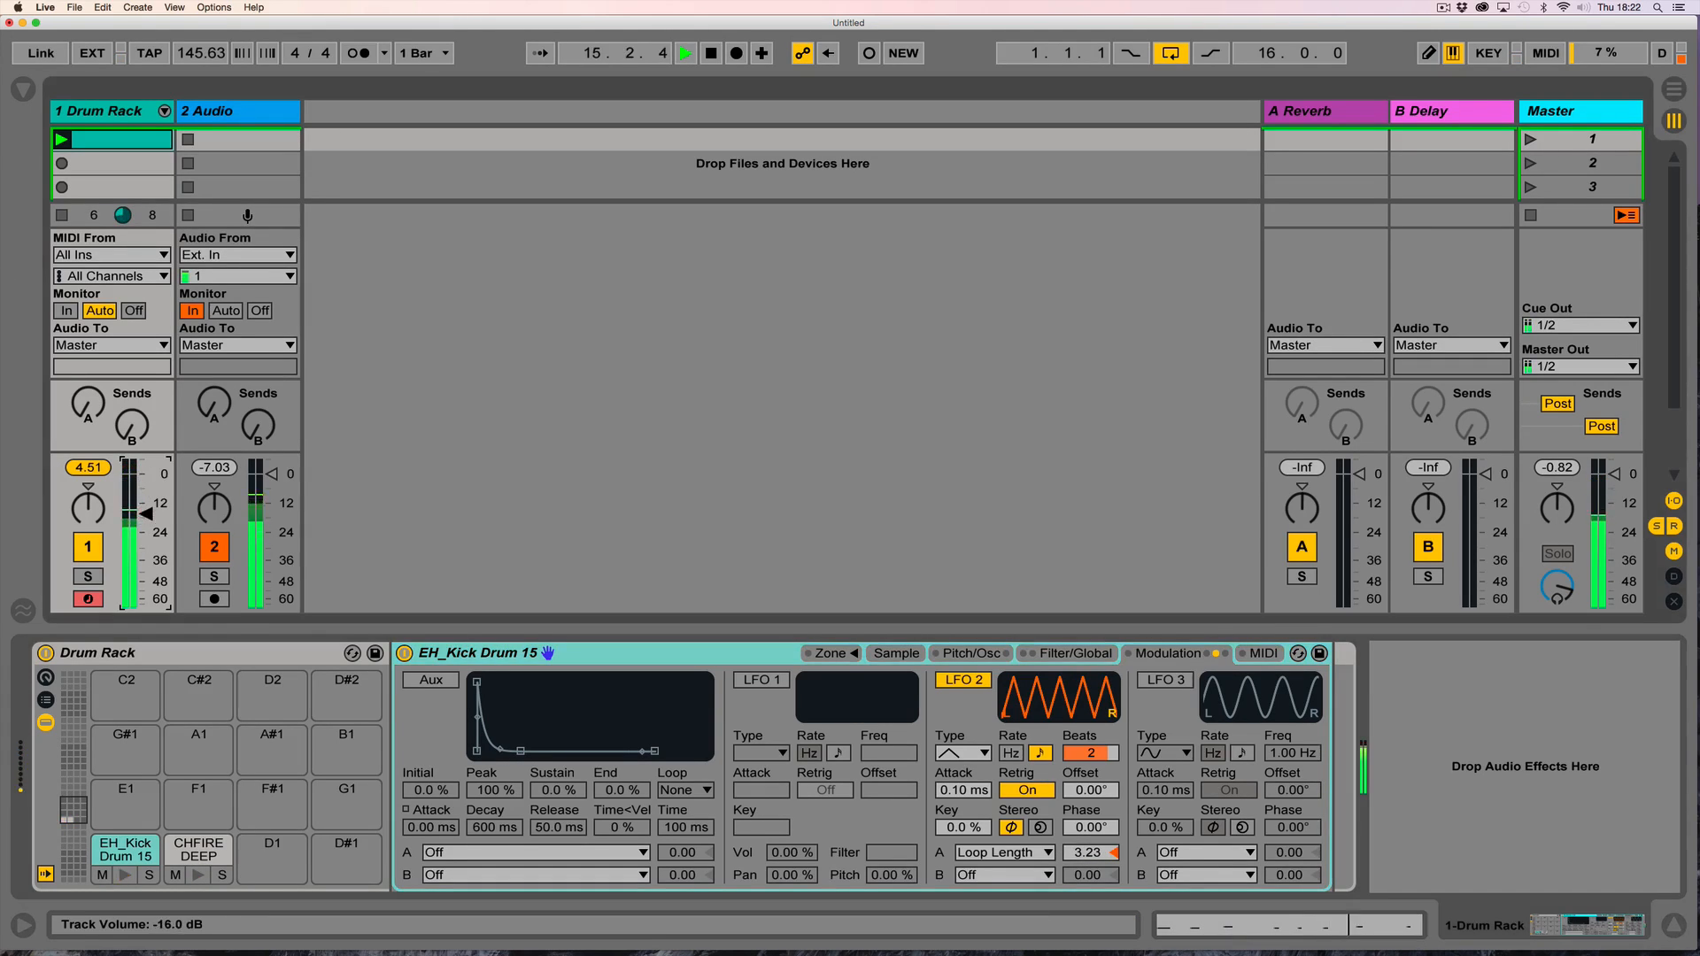
pyautogui.moveTo(143, 478); pyautogui.dragTo(140, 503)
# Add a Limiter audio effect after the Drum Rack and stop playback.
pyautogui.click(23, 89)
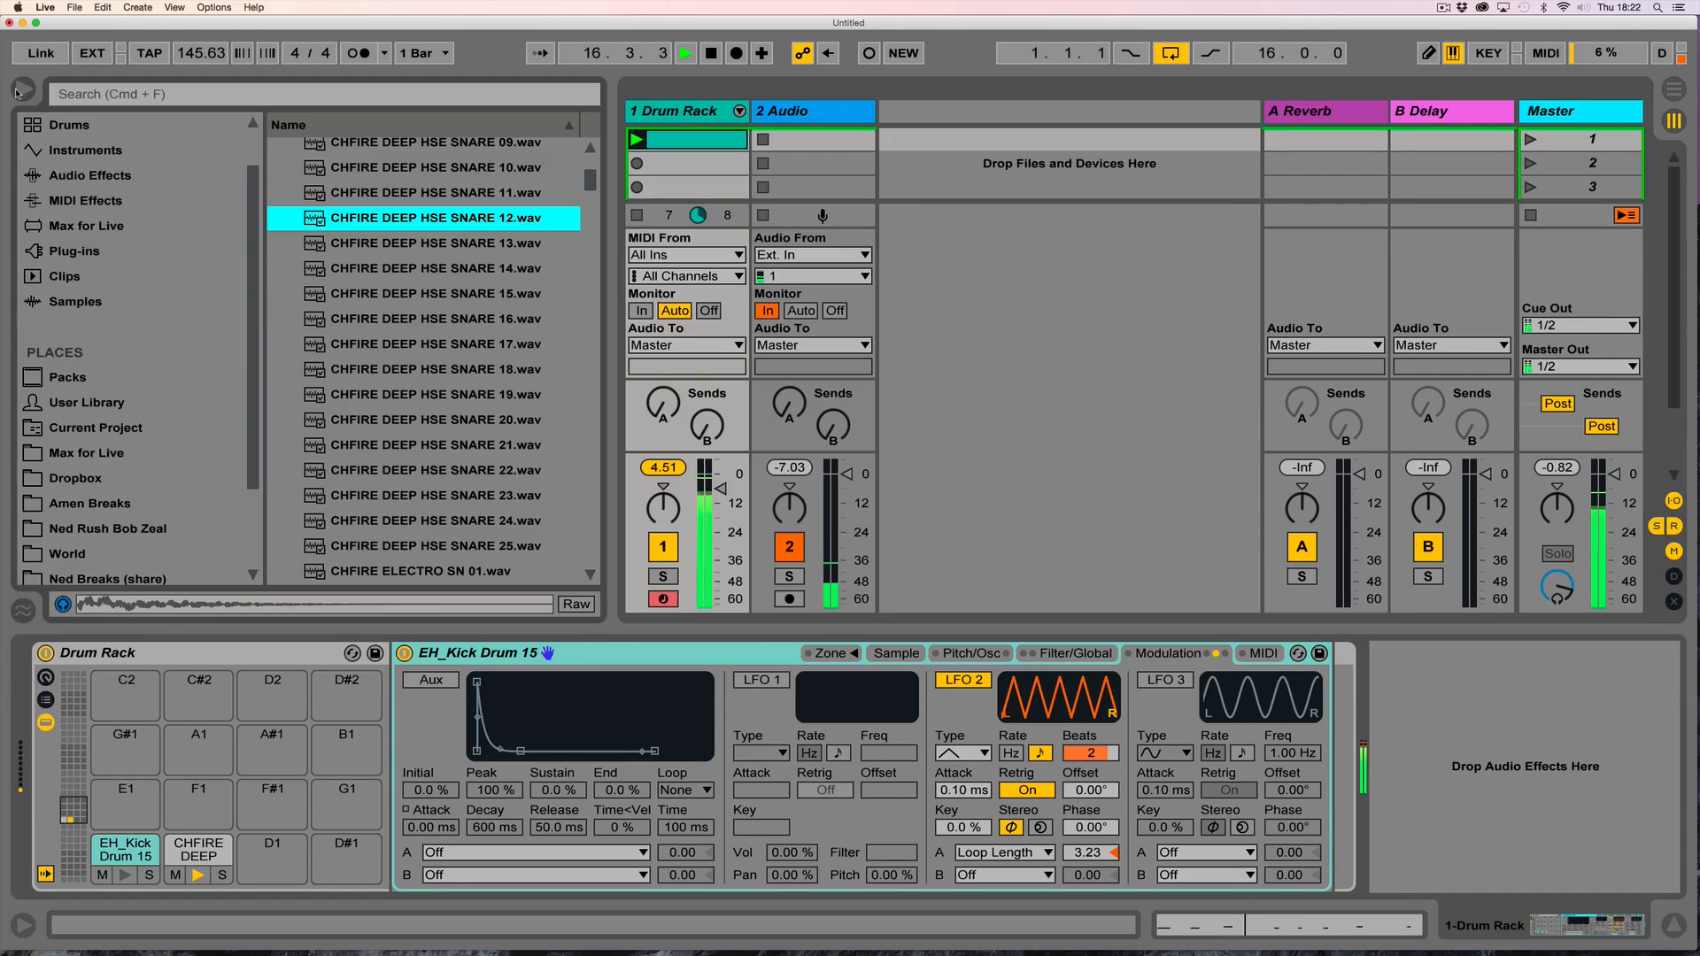
pyautogui.click(53, 226)
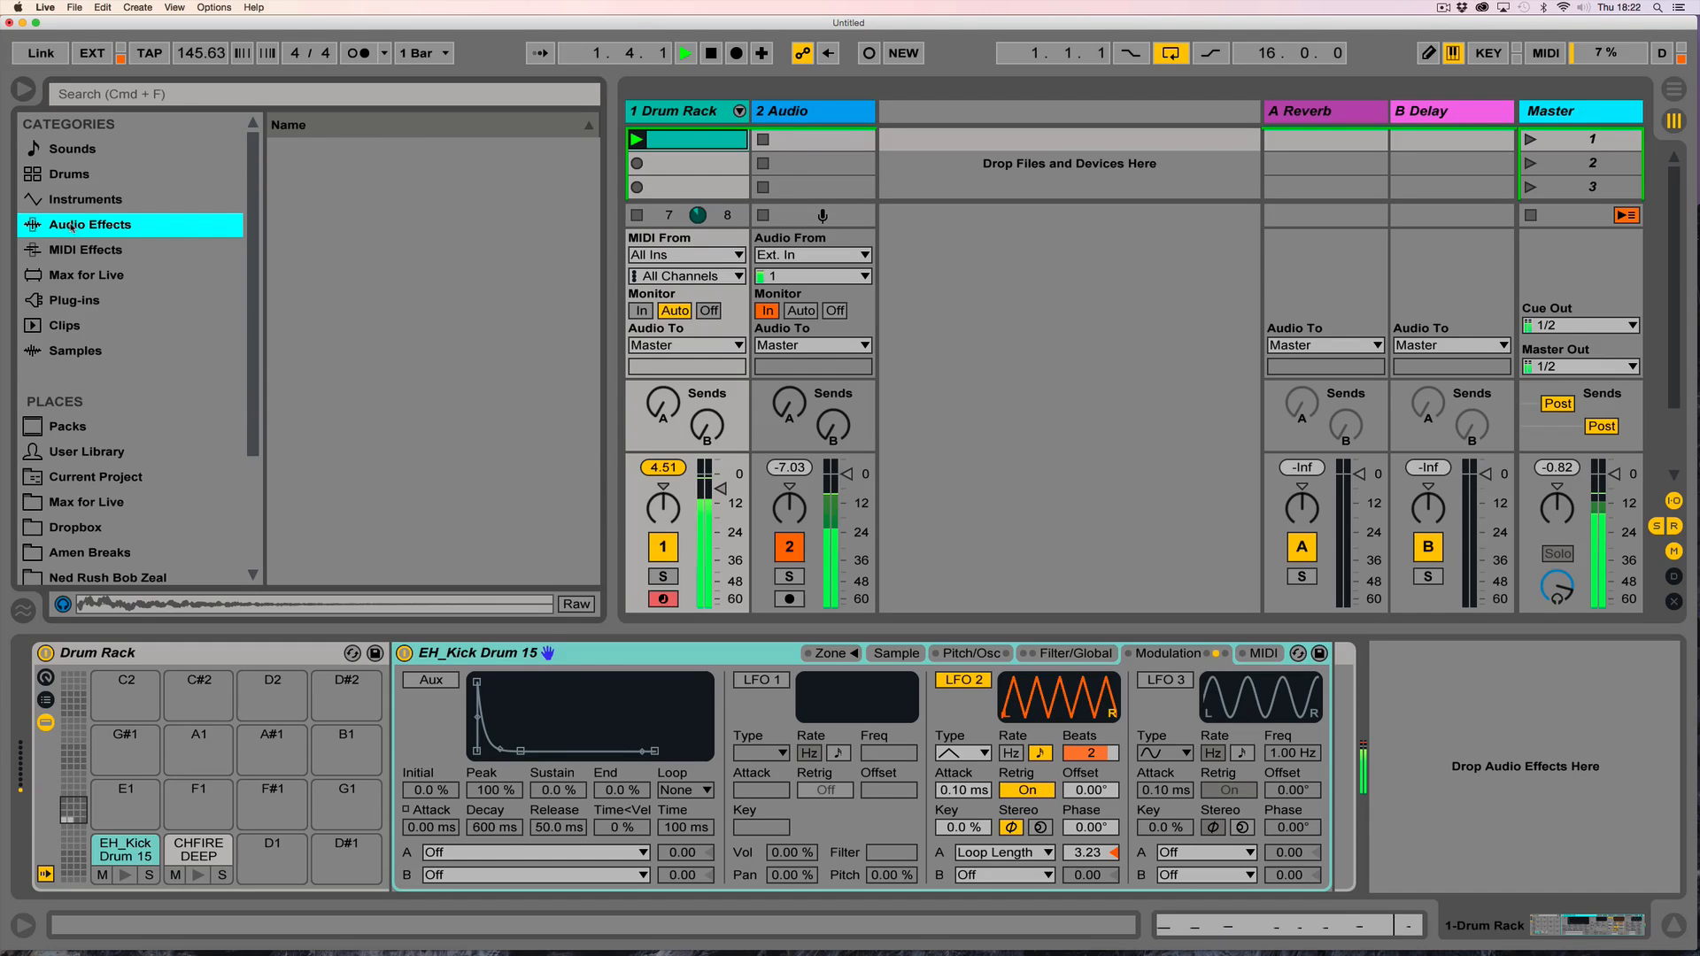
pyautogui.moveTo(336, 192); pyautogui.dragTo(1512, 788)
pyautogui.click(24, 91)
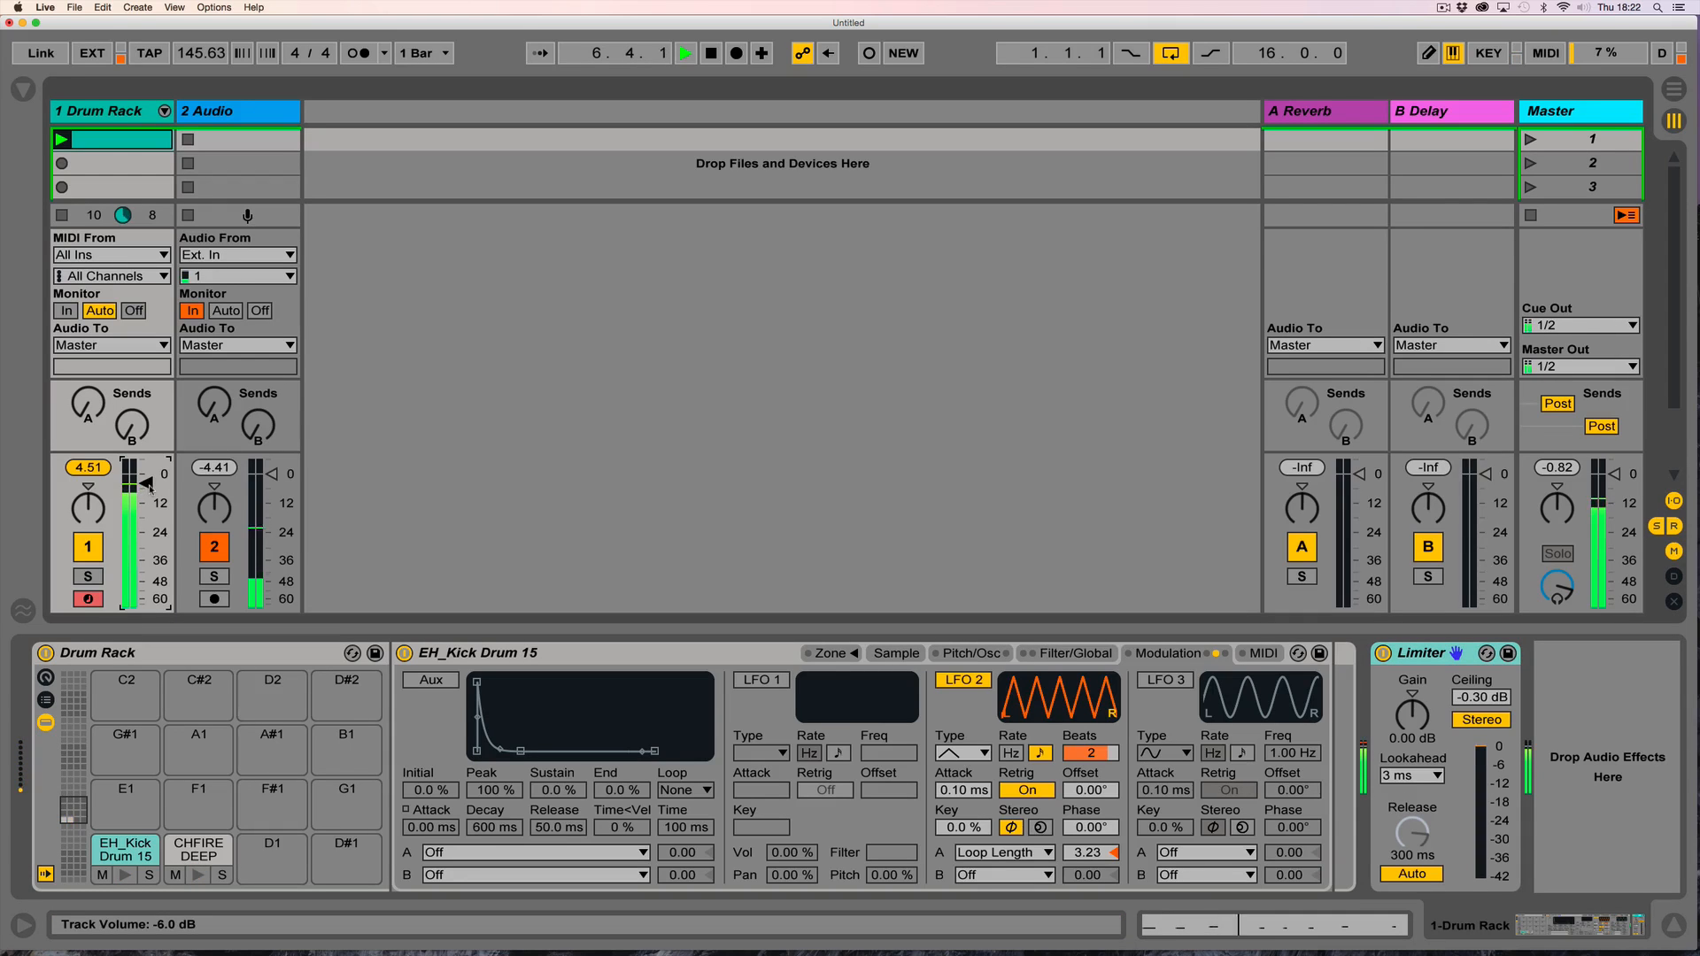
pyautogui.press('space')
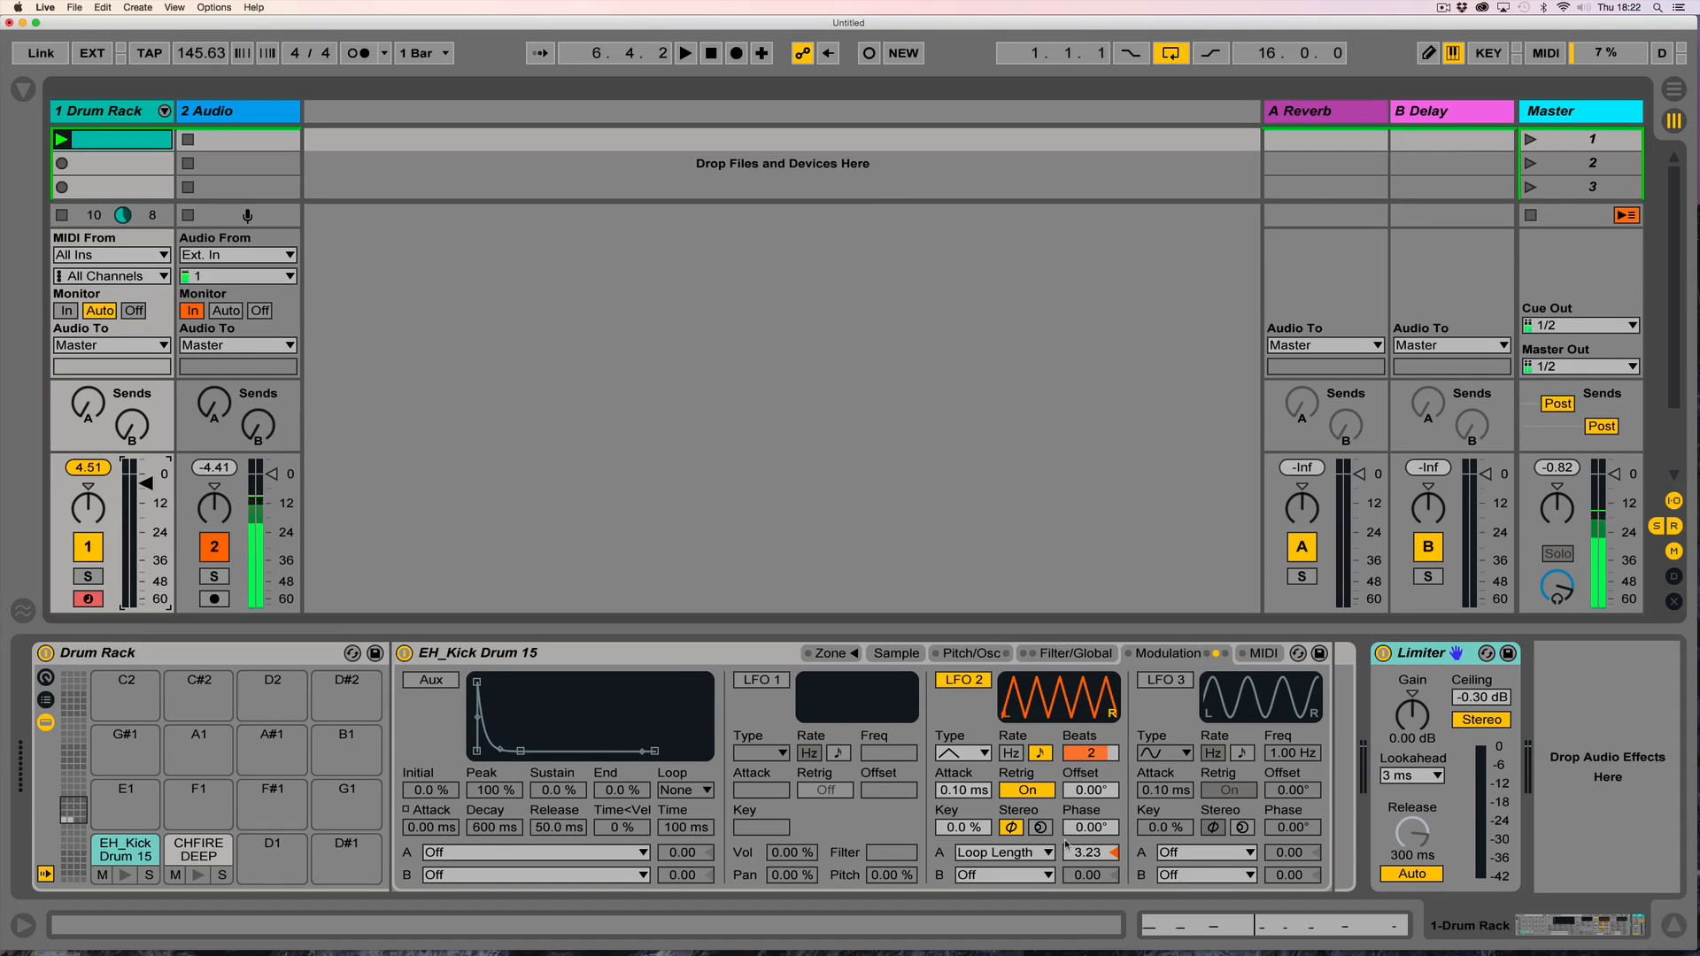
# Set the kick's LFO 2 Loop Length amount to 49.00.
pyautogui.click(882, 655)
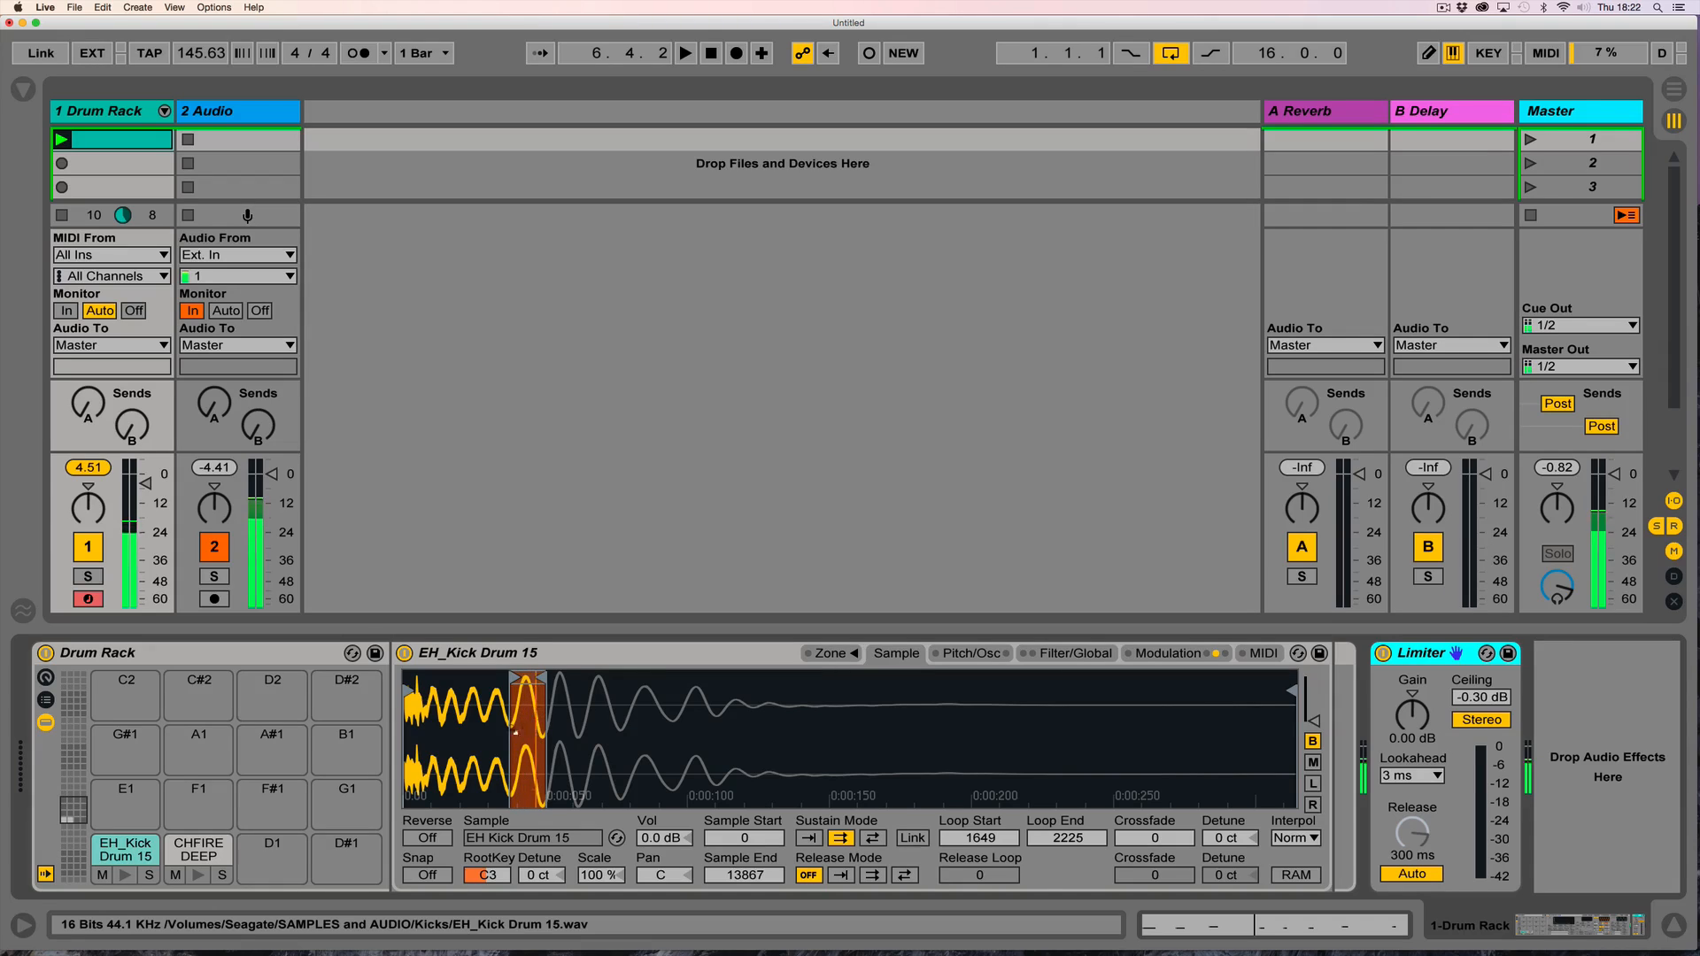
pyautogui.click(1165, 654)
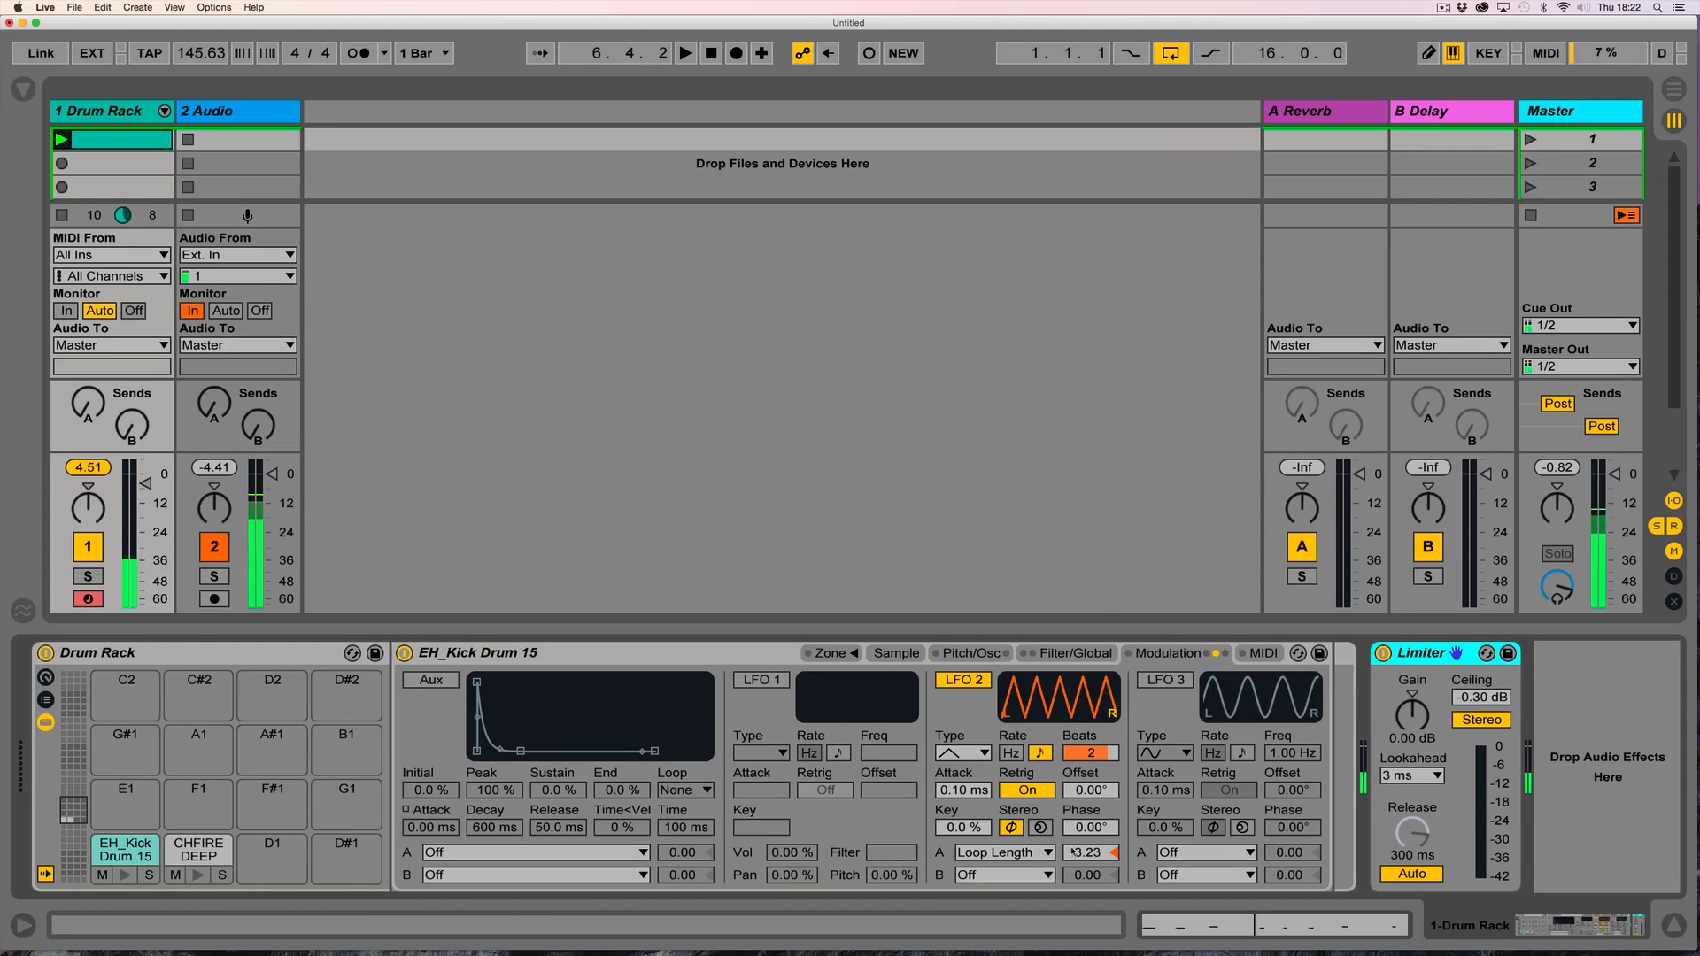
pyautogui.moveTo(1073, 851); pyautogui.dragTo(1074, 801)
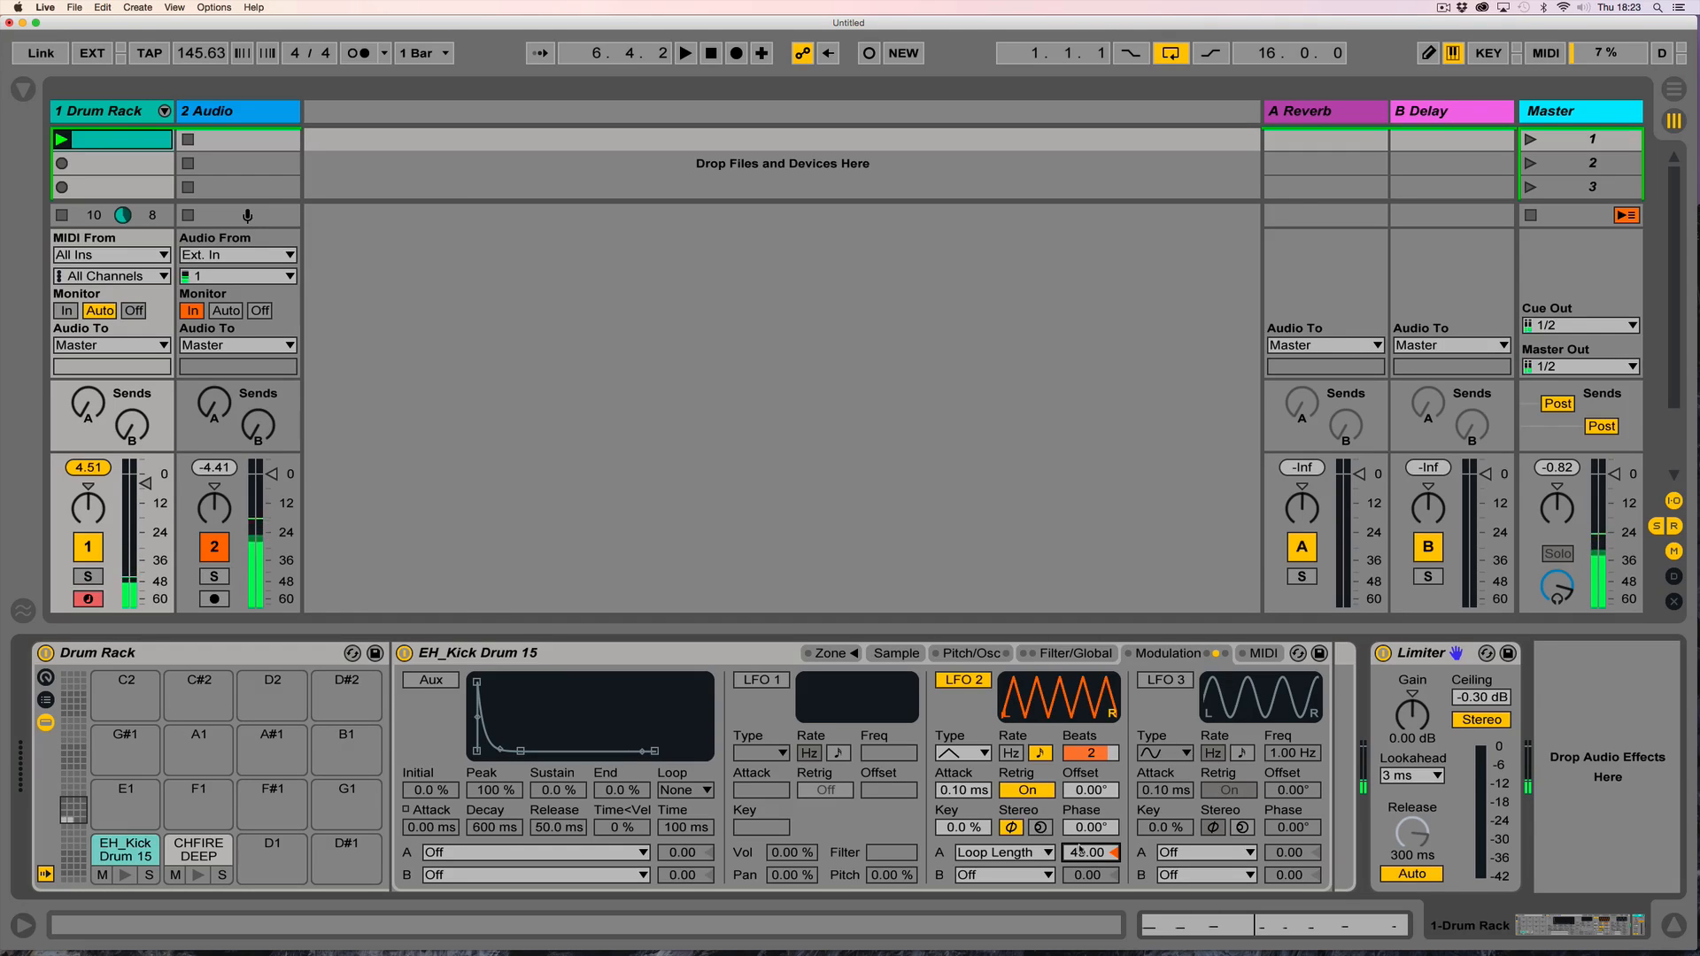
# Enable the kick's LFO 3 with a random stepped wave at 0.01 Hz, modulating Loop Length by 100.00.
pyautogui.click(1166, 687)
pyautogui.click(1163, 752)
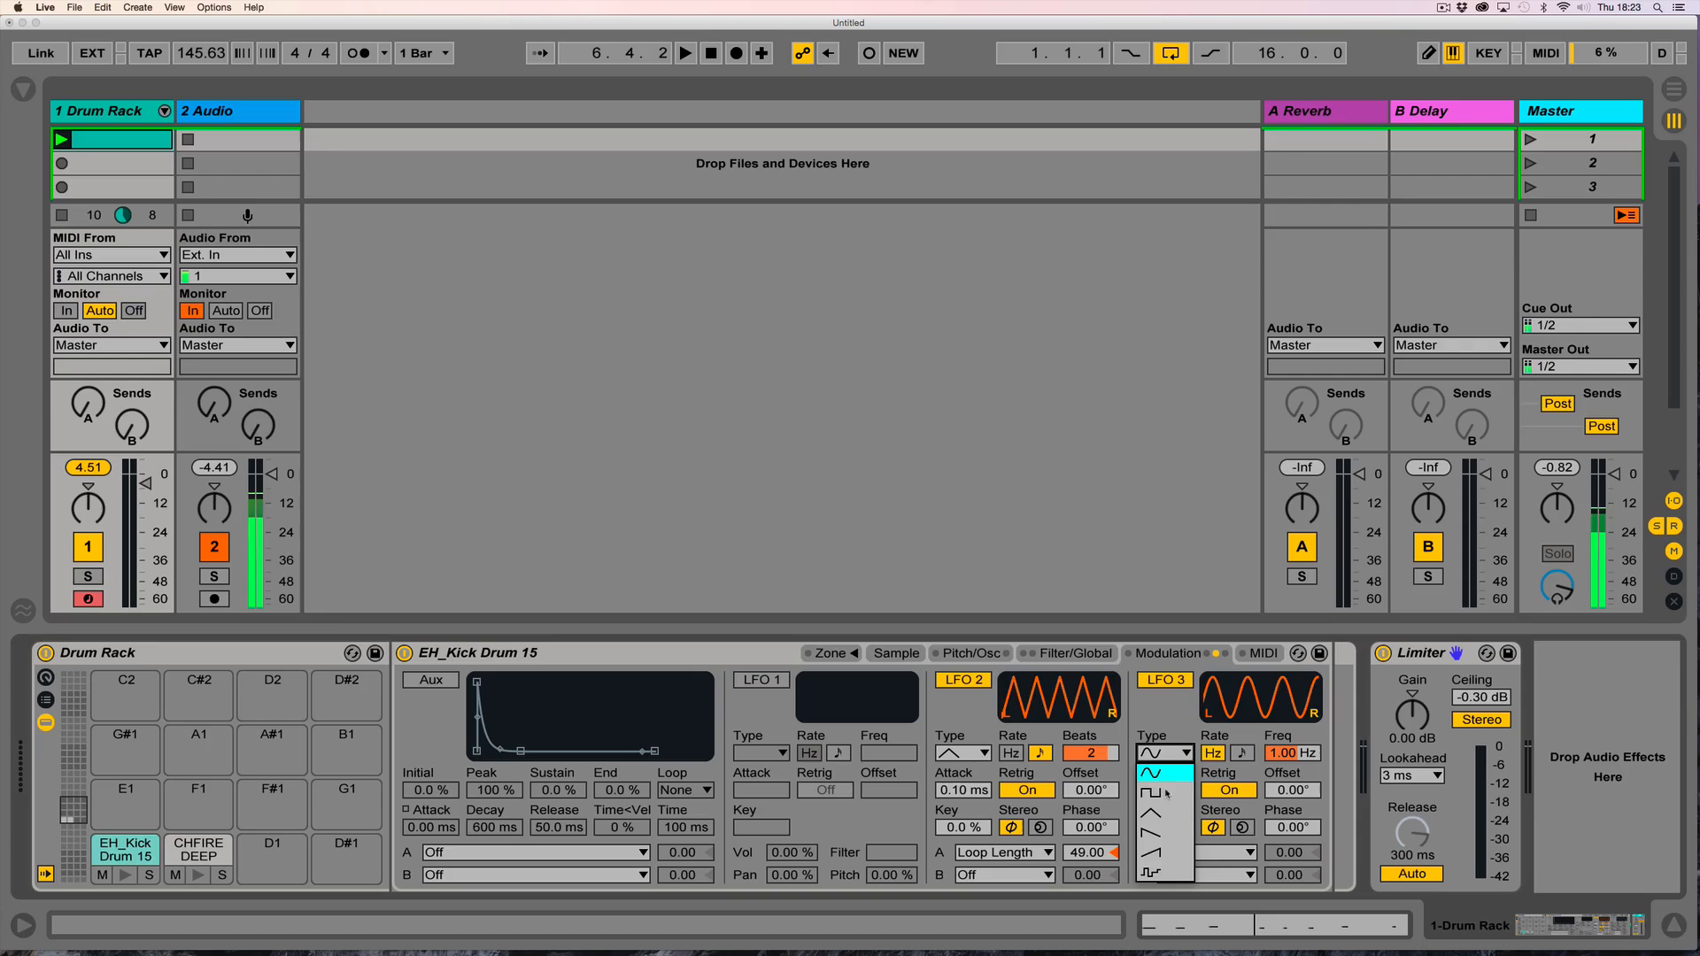
pyautogui.click(1169, 874)
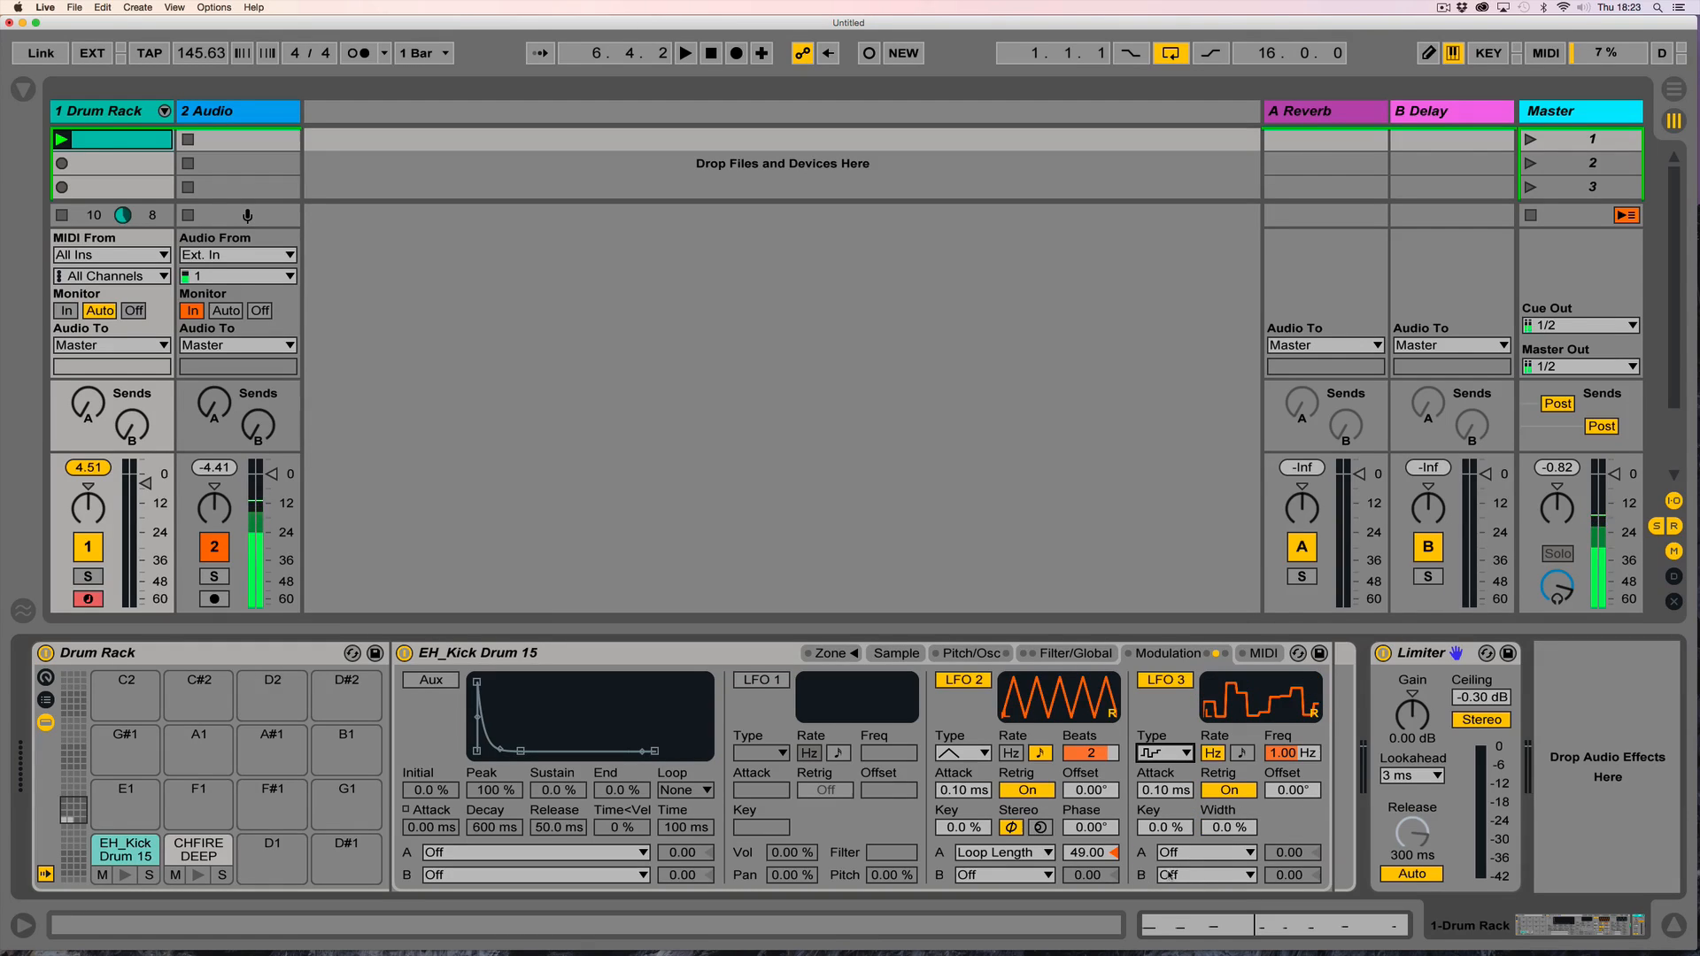
pyautogui.moveTo(1276, 752); pyautogui.dragTo(1276, 814)
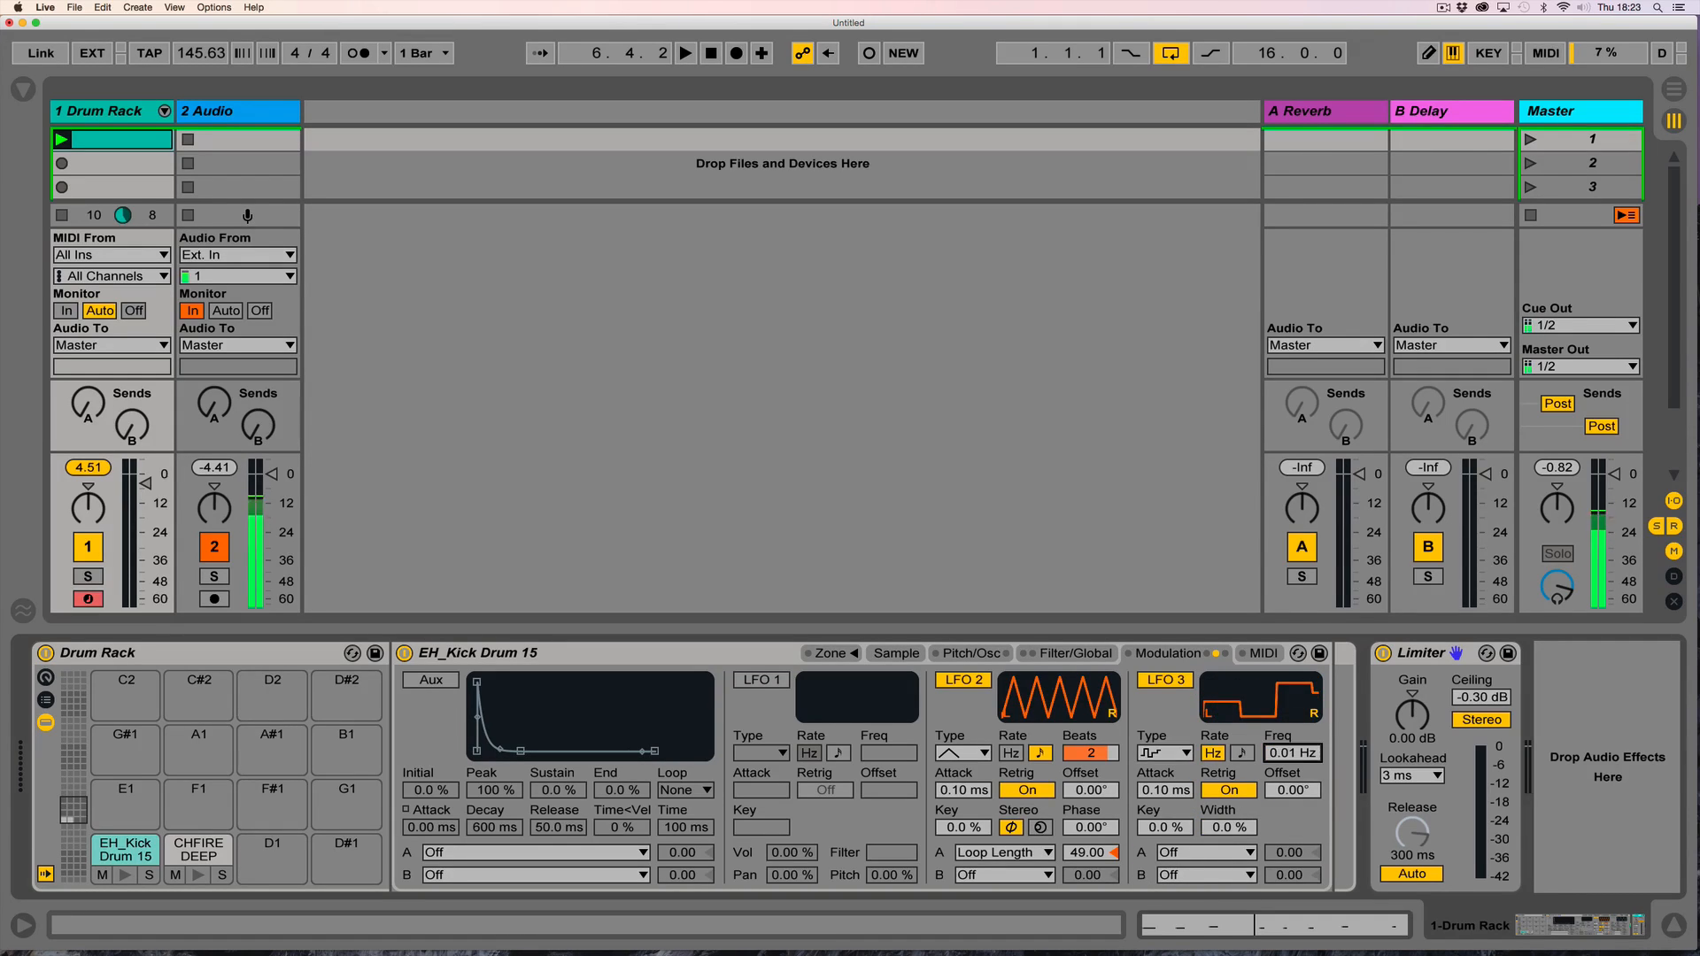
pyautogui.click(1208, 853)
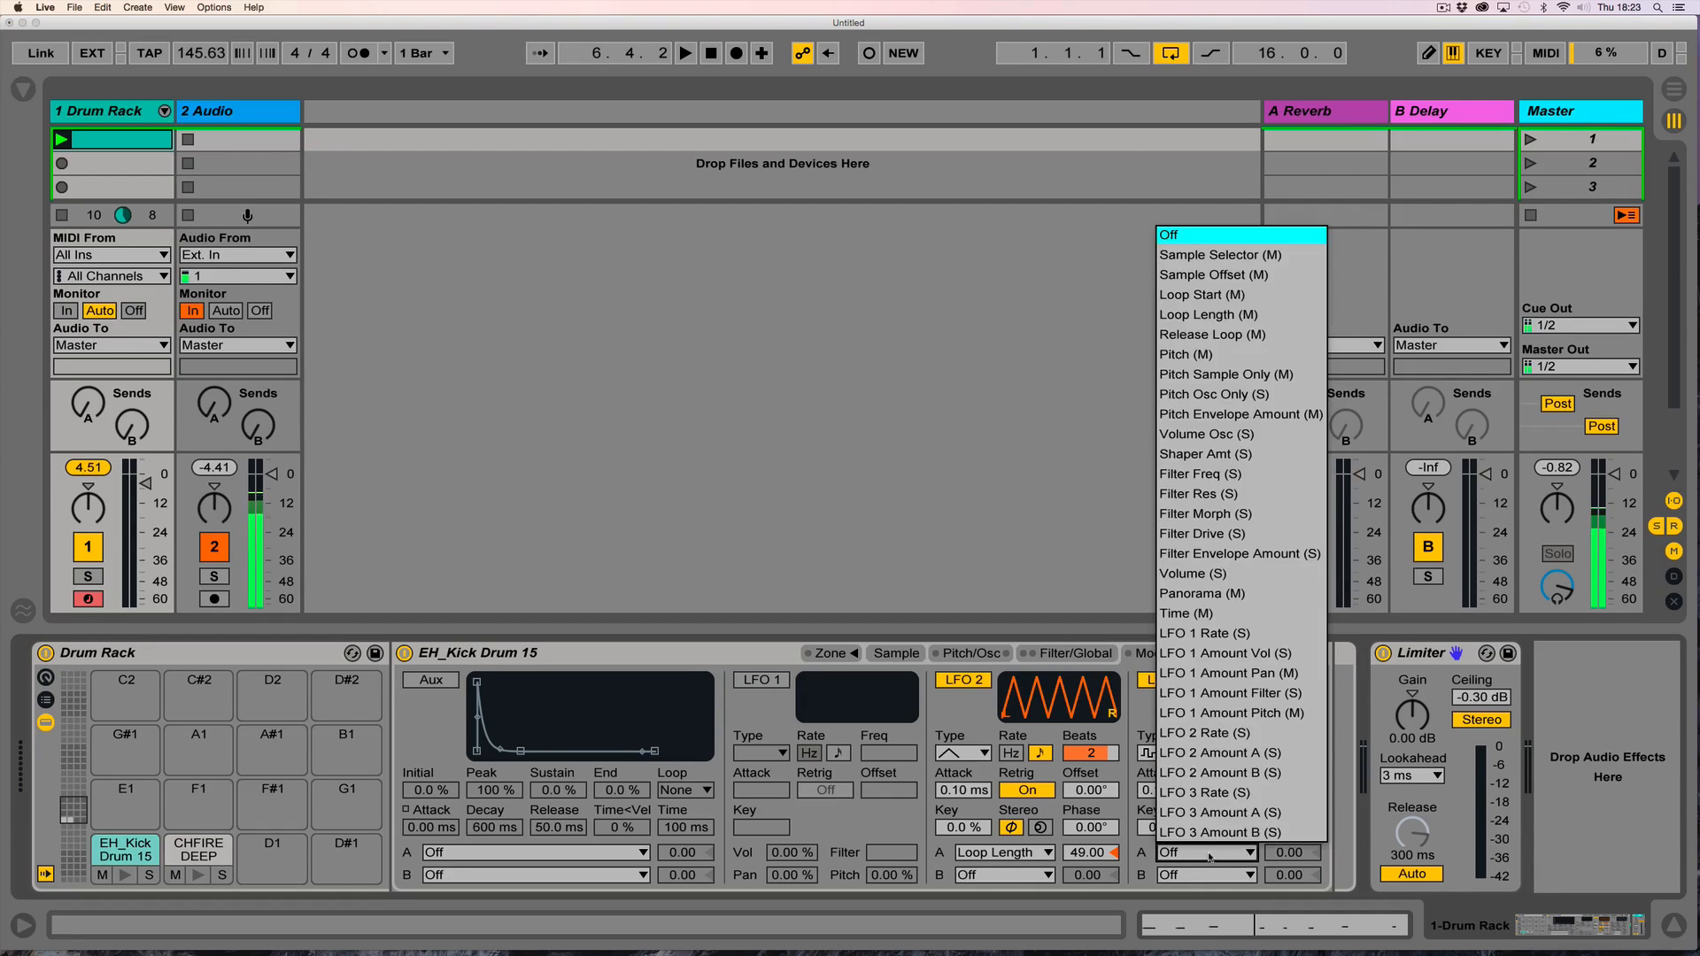
pyautogui.click(1235, 315)
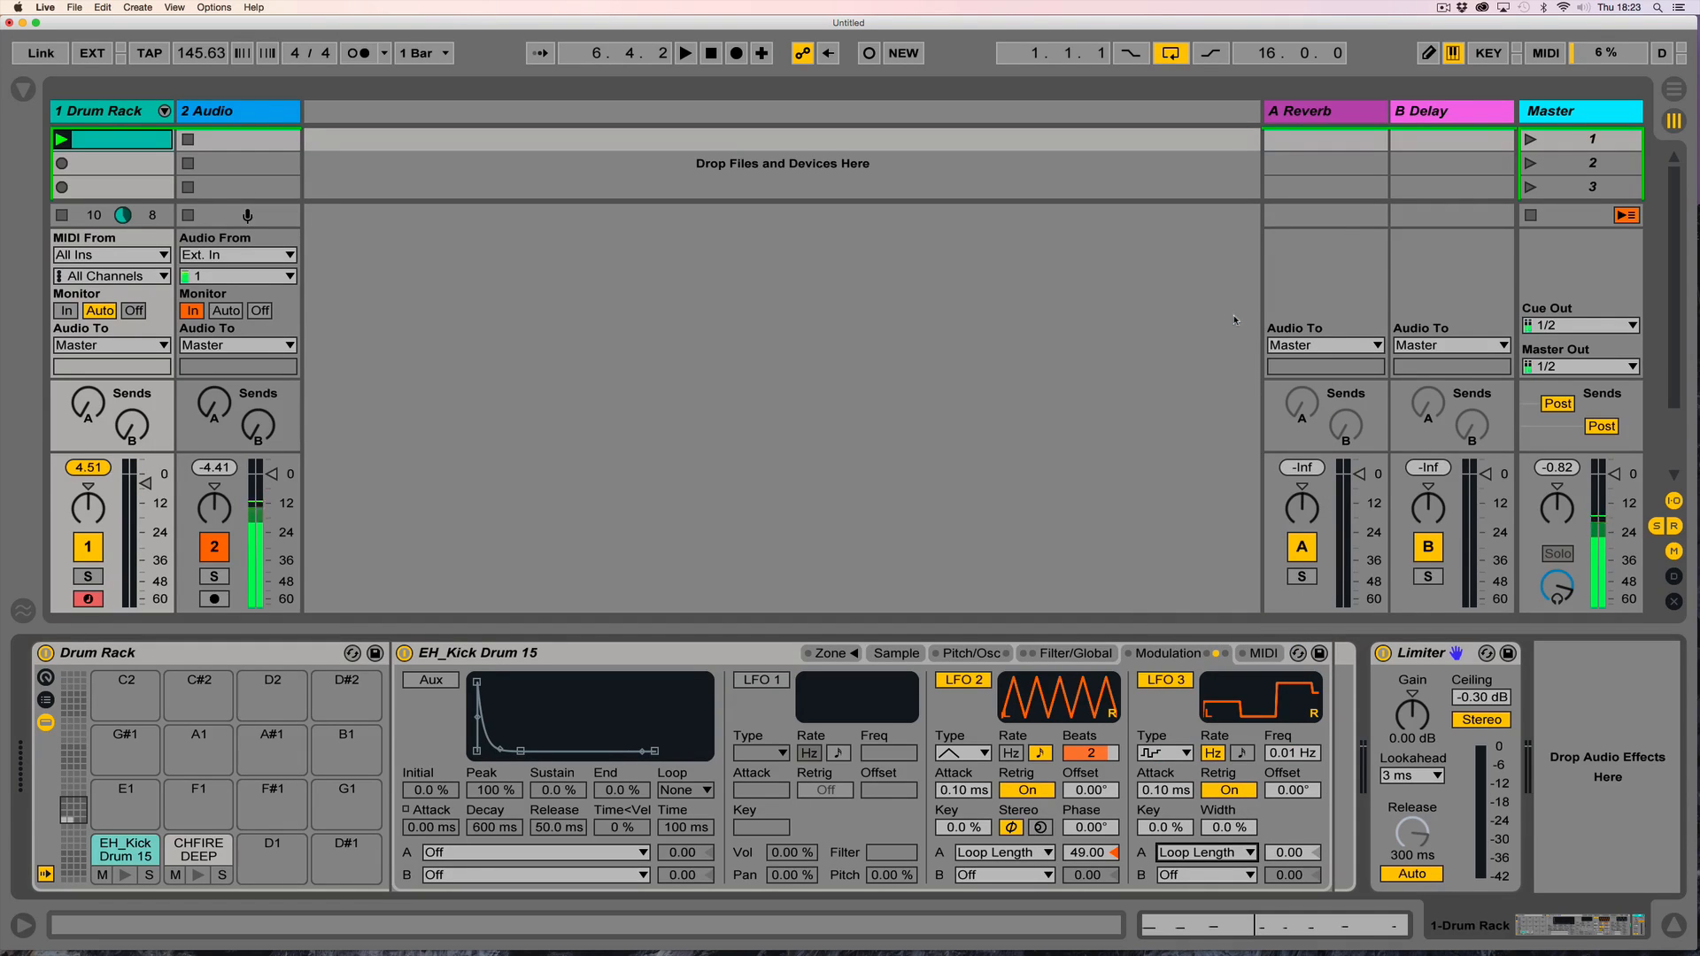
pyautogui.moveTo(1284, 855); pyautogui.dragTo(1284, 766)
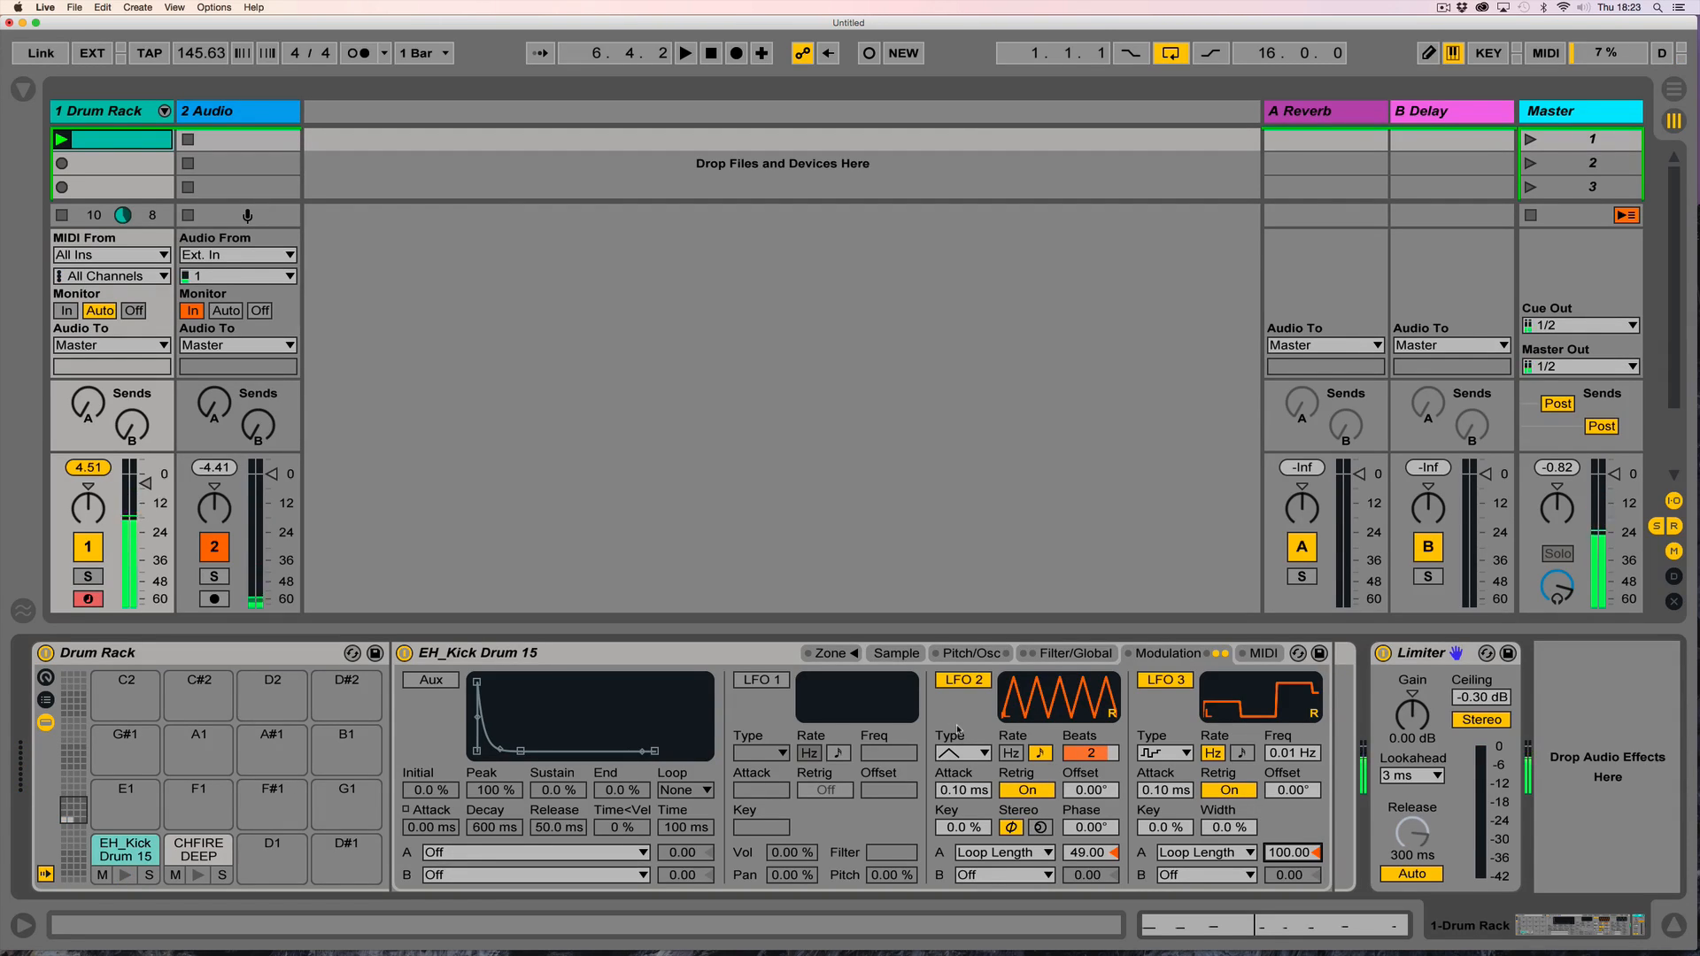
# Enable the snare's LFO 2 with a triangle wave and a tempo-synced rate of 1 beat.
pyautogui.click(191, 849)
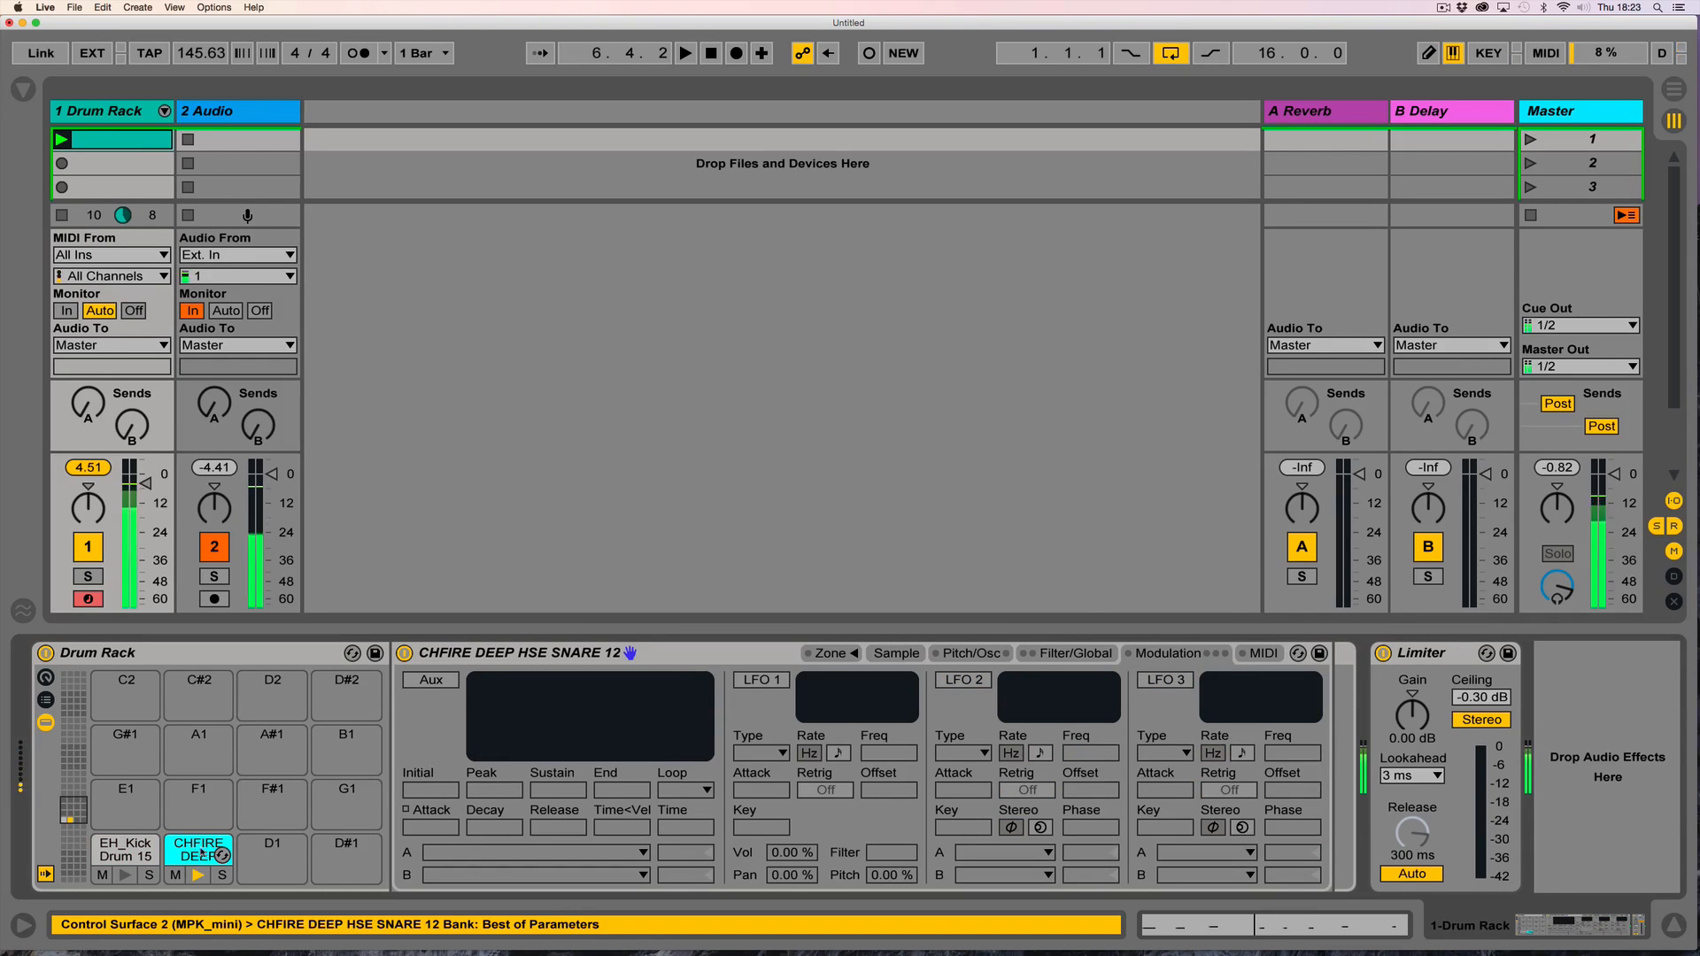
pyautogui.click(902, 657)
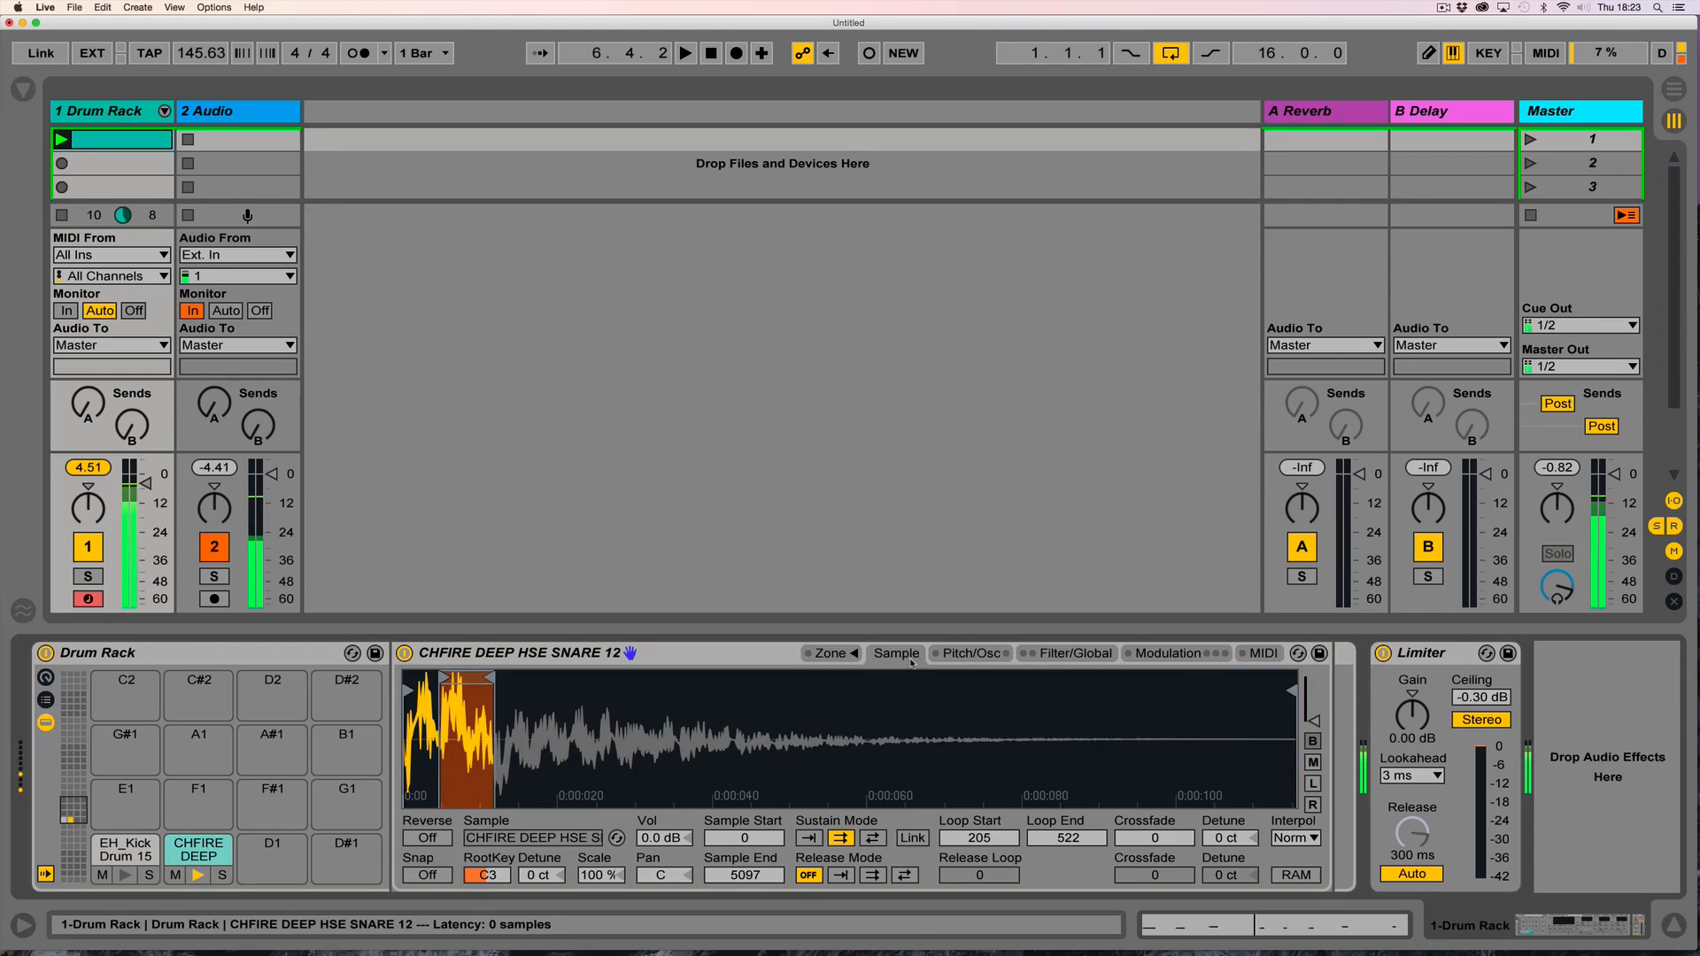
pyautogui.click(1167, 655)
pyautogui.click(963, 681)
pyautogui.click(955, 753)
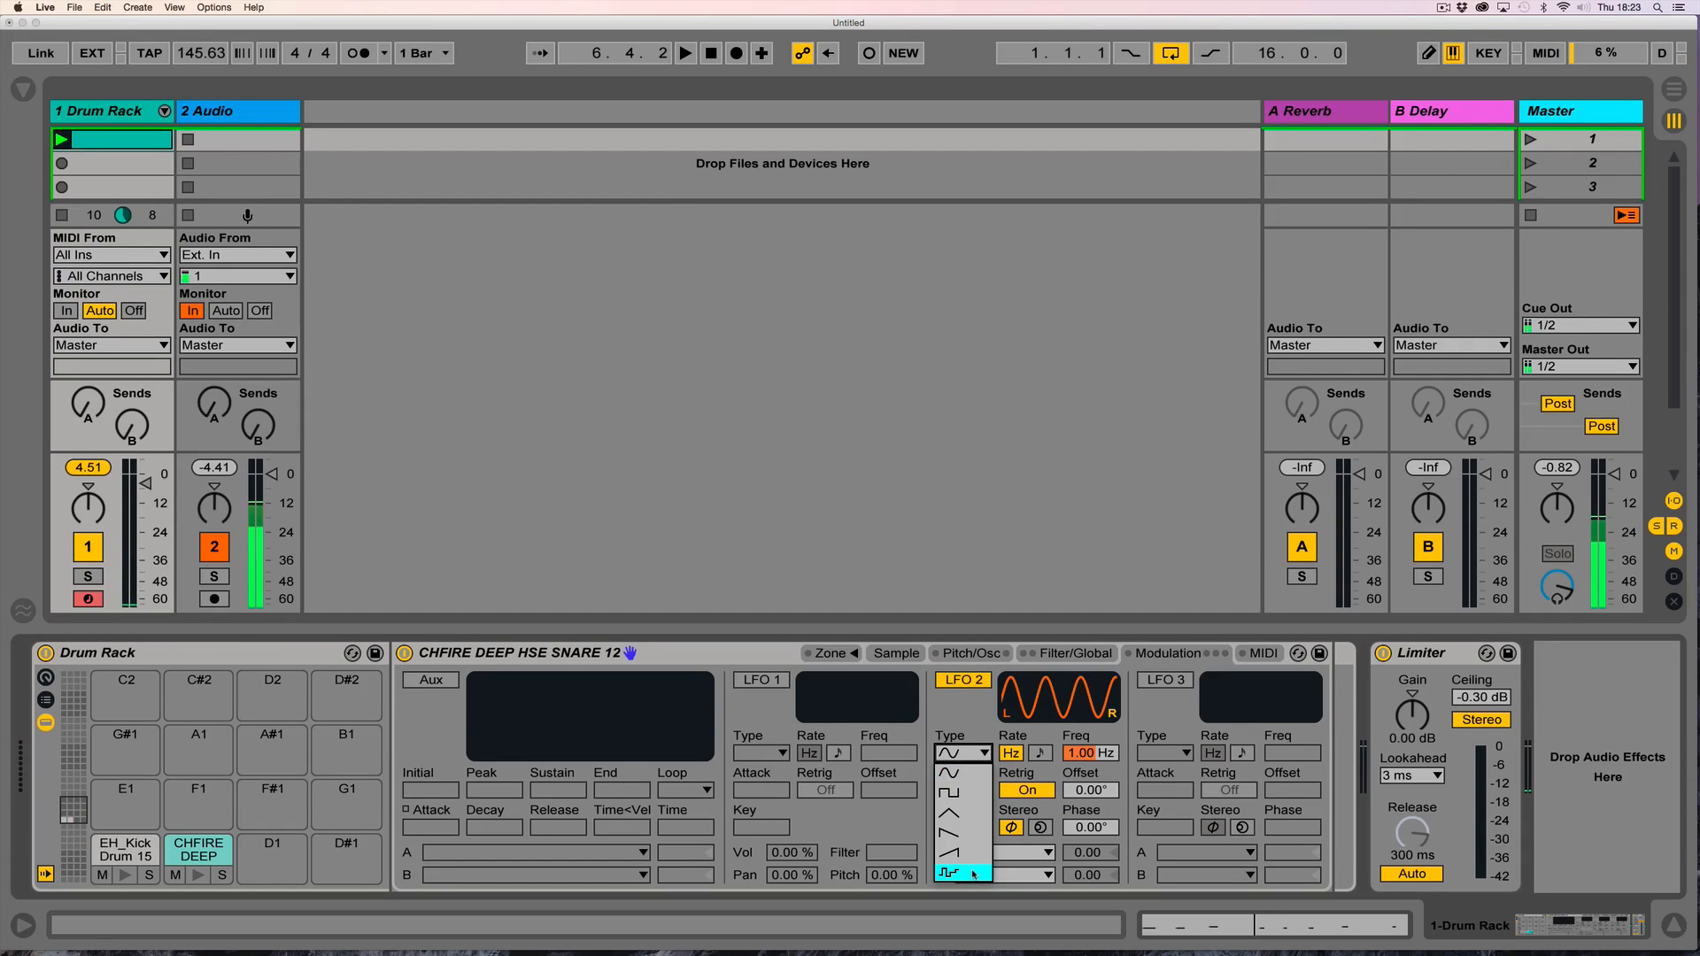
pyautogui.click(968, 815)
pyautogui.click(1041, 754)
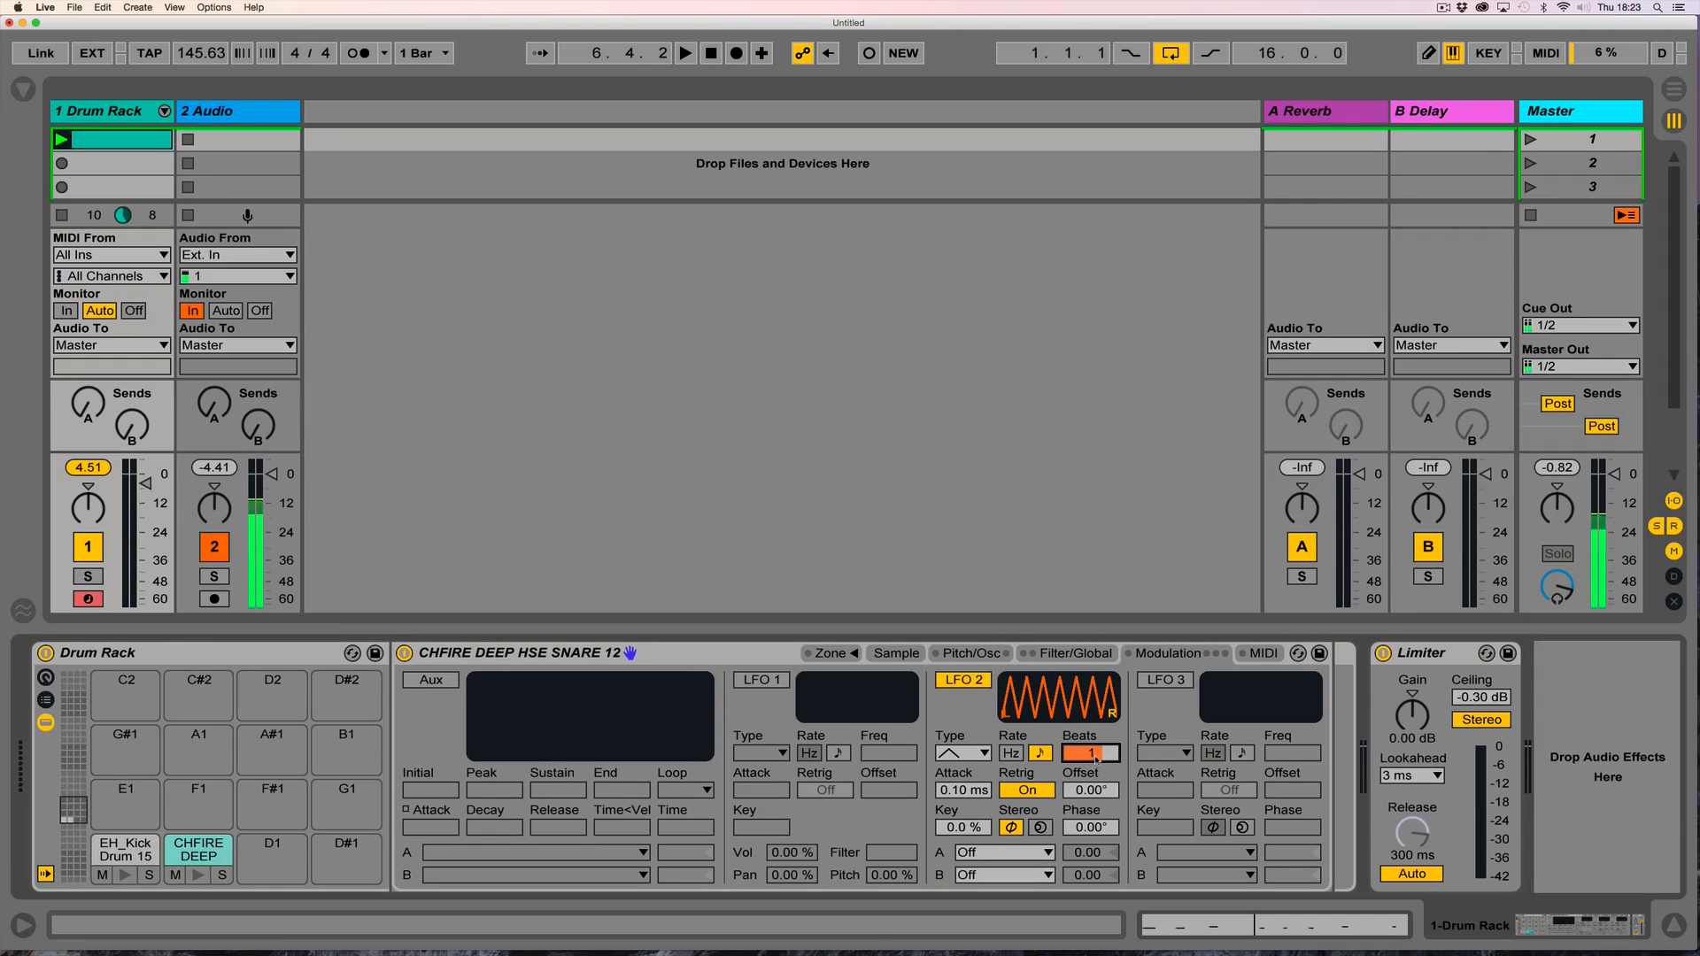
# Assign the snare's LFO 2 to Loop Length with an amount of 100.00.
pyautogui.click(1020, 853)
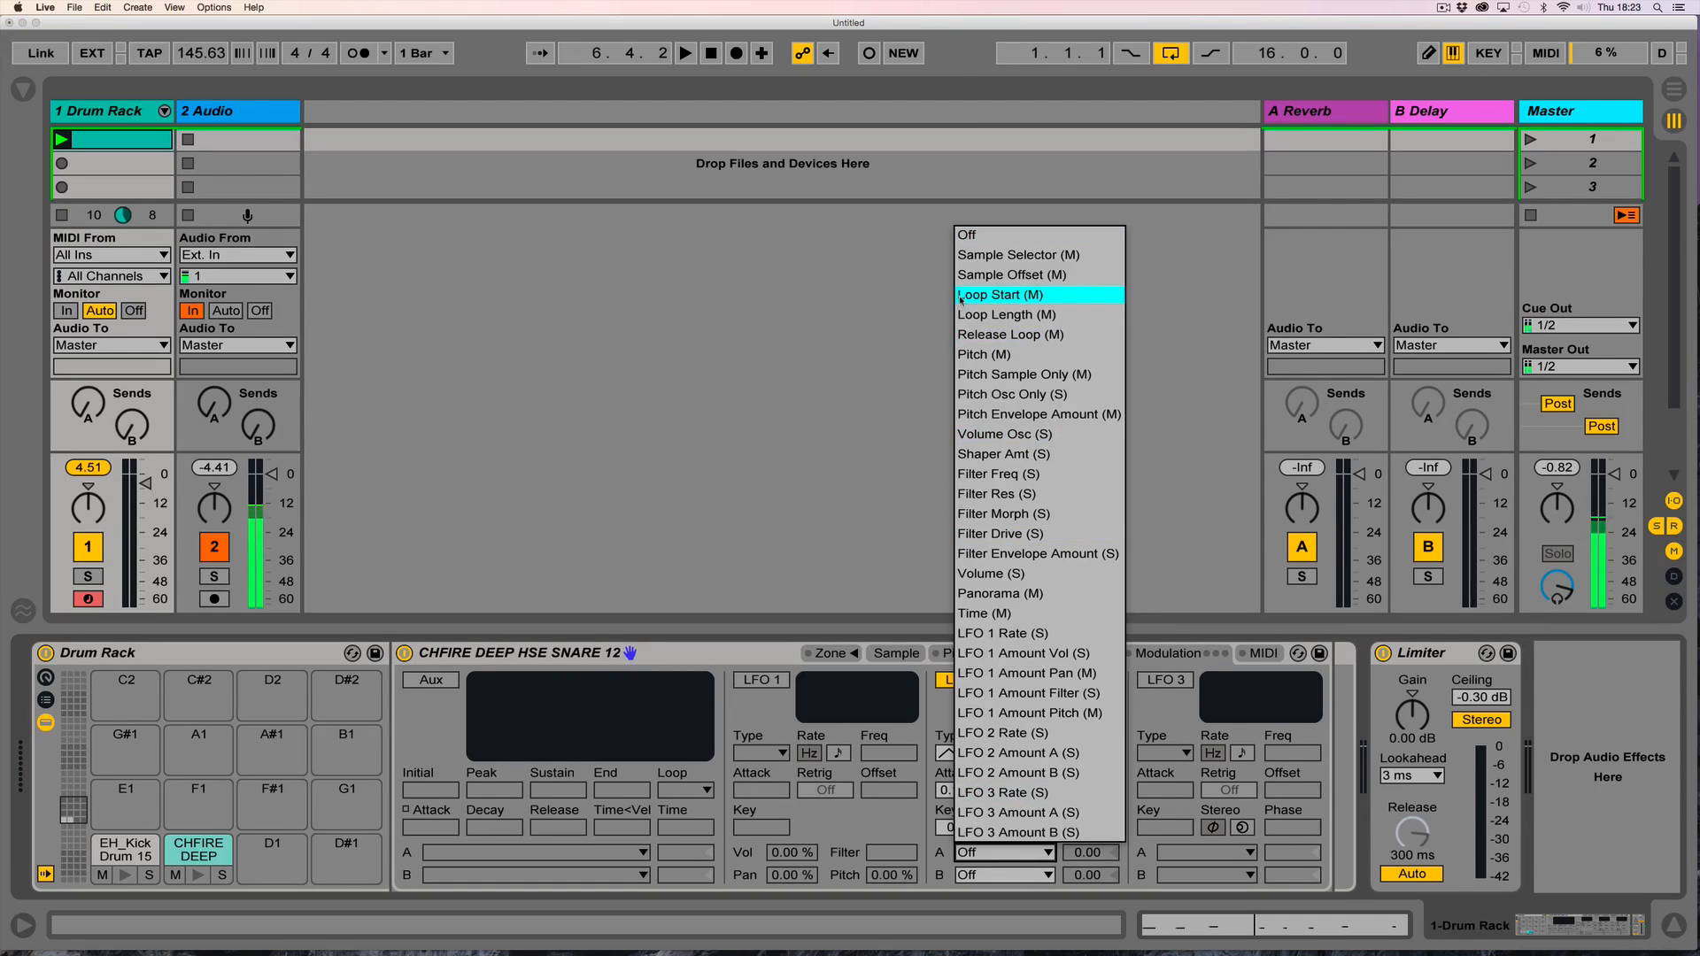
pyautogui.click(992, 316)
pyautogui.moveTo(1084, 857); pyautogui.dragTo(1083, 752)
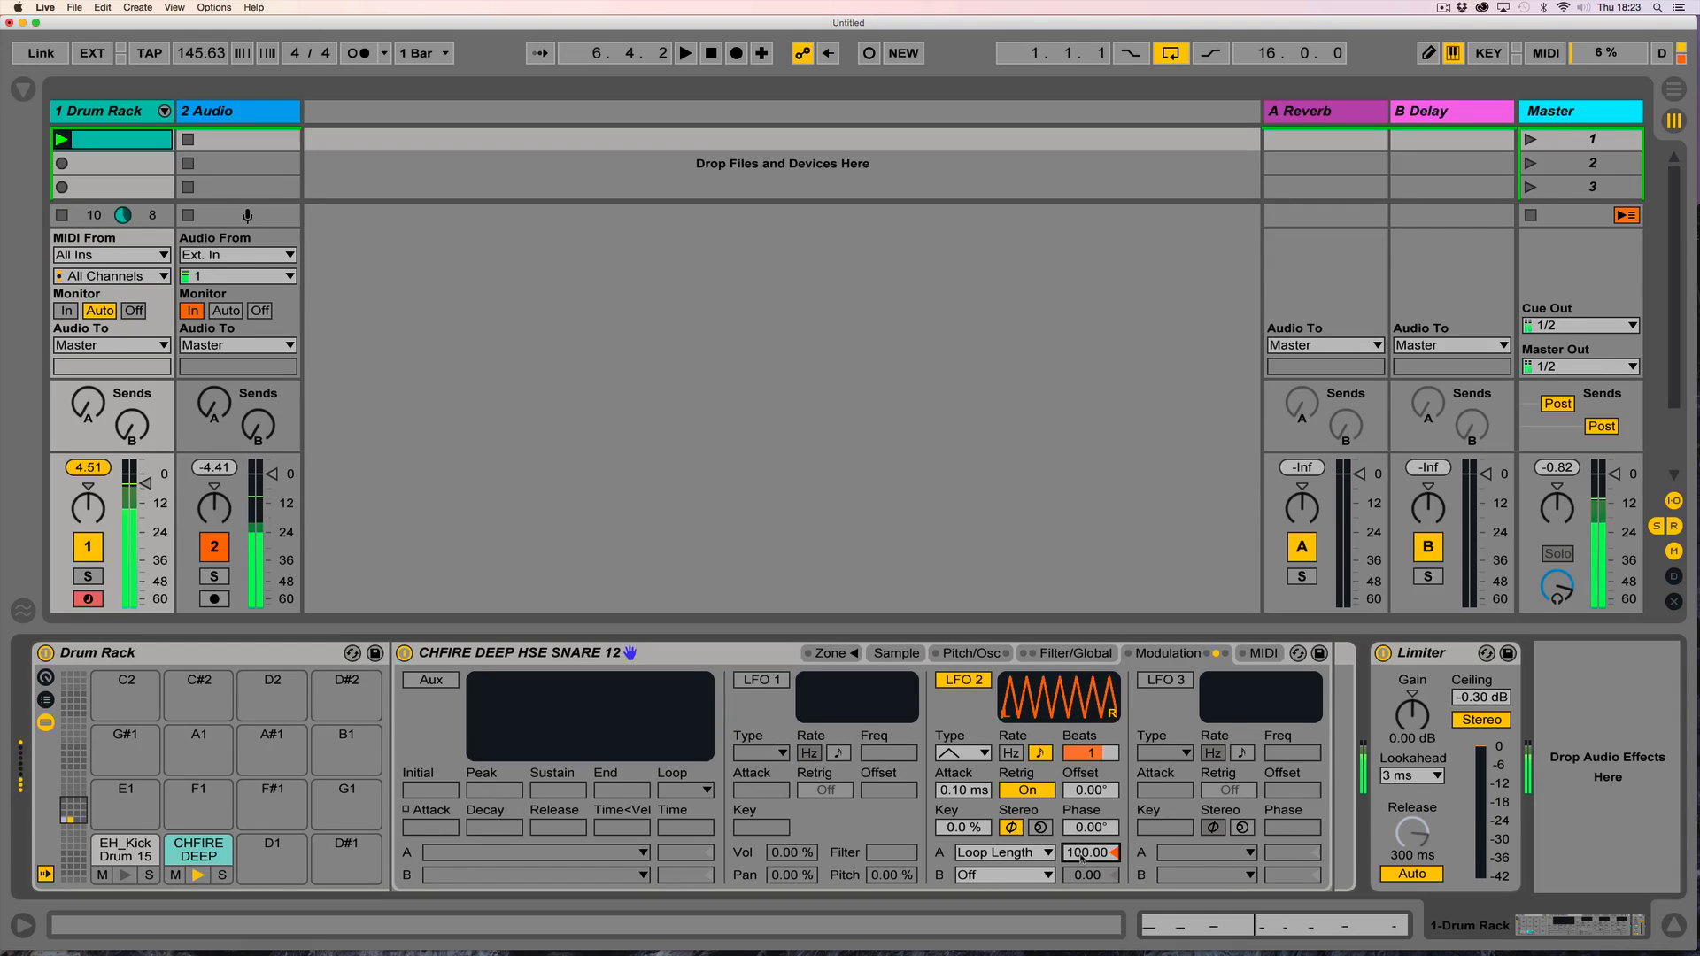
# Set the snare's volume envelope release to 9.06 s and limit it to 1 voice.
pyautogui.click(1075, 654)
pyautogui.moveTo(1162, 835); pyautogui.dragTo(1162, 735)
pyautogui.click(1282, 874)
pyautogui.click(1280, 574)
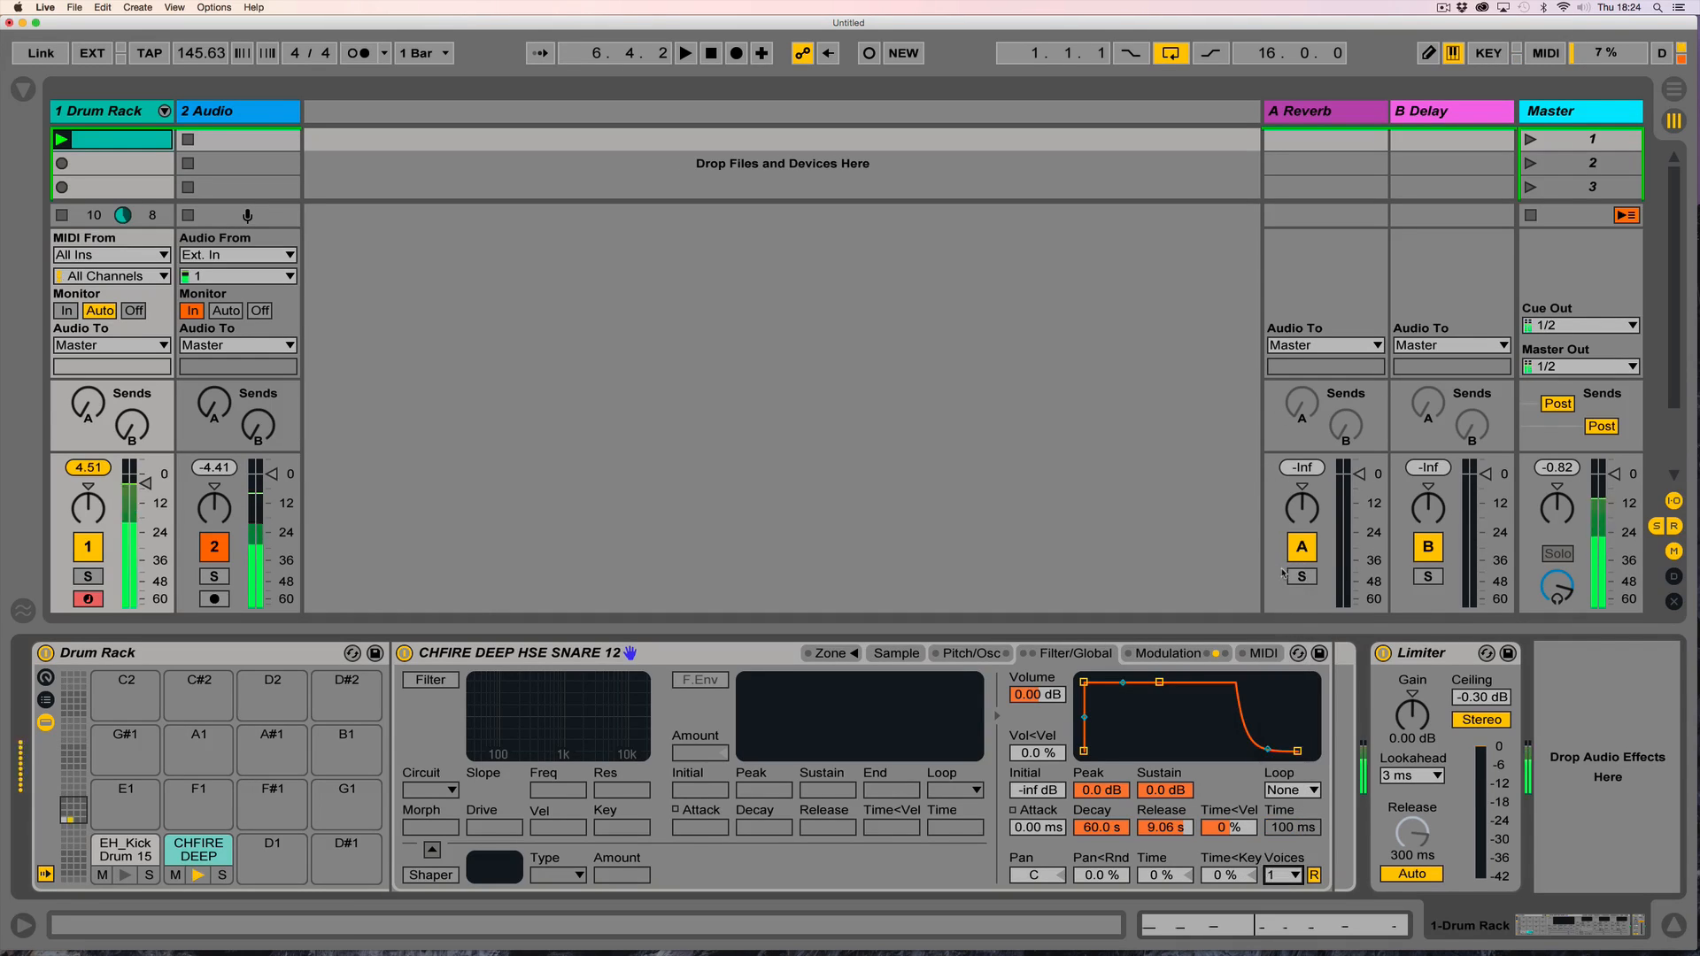
# Shift the snare's sustain loop further into the sample, from loop start 970 to loop end 1287.
pyautogui.click(1168, 653)
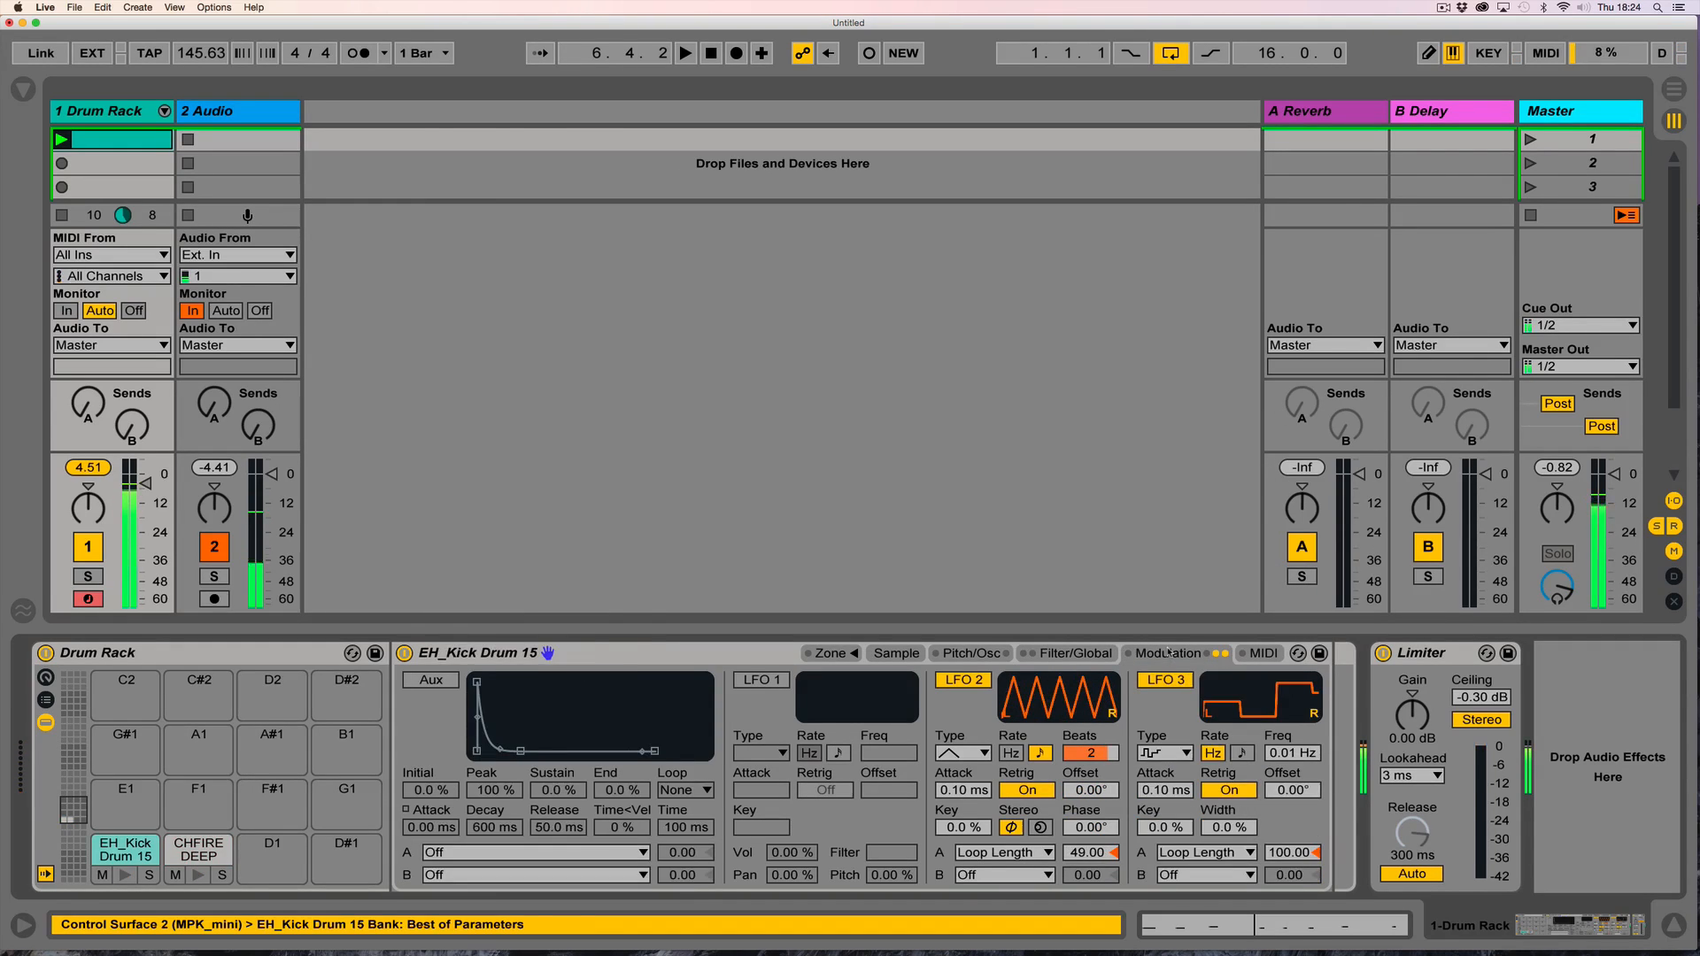
pyautogui.click(897, 653)
pyautogui.moveTo(442, 678); pyautogui.dragTo(588, 673)
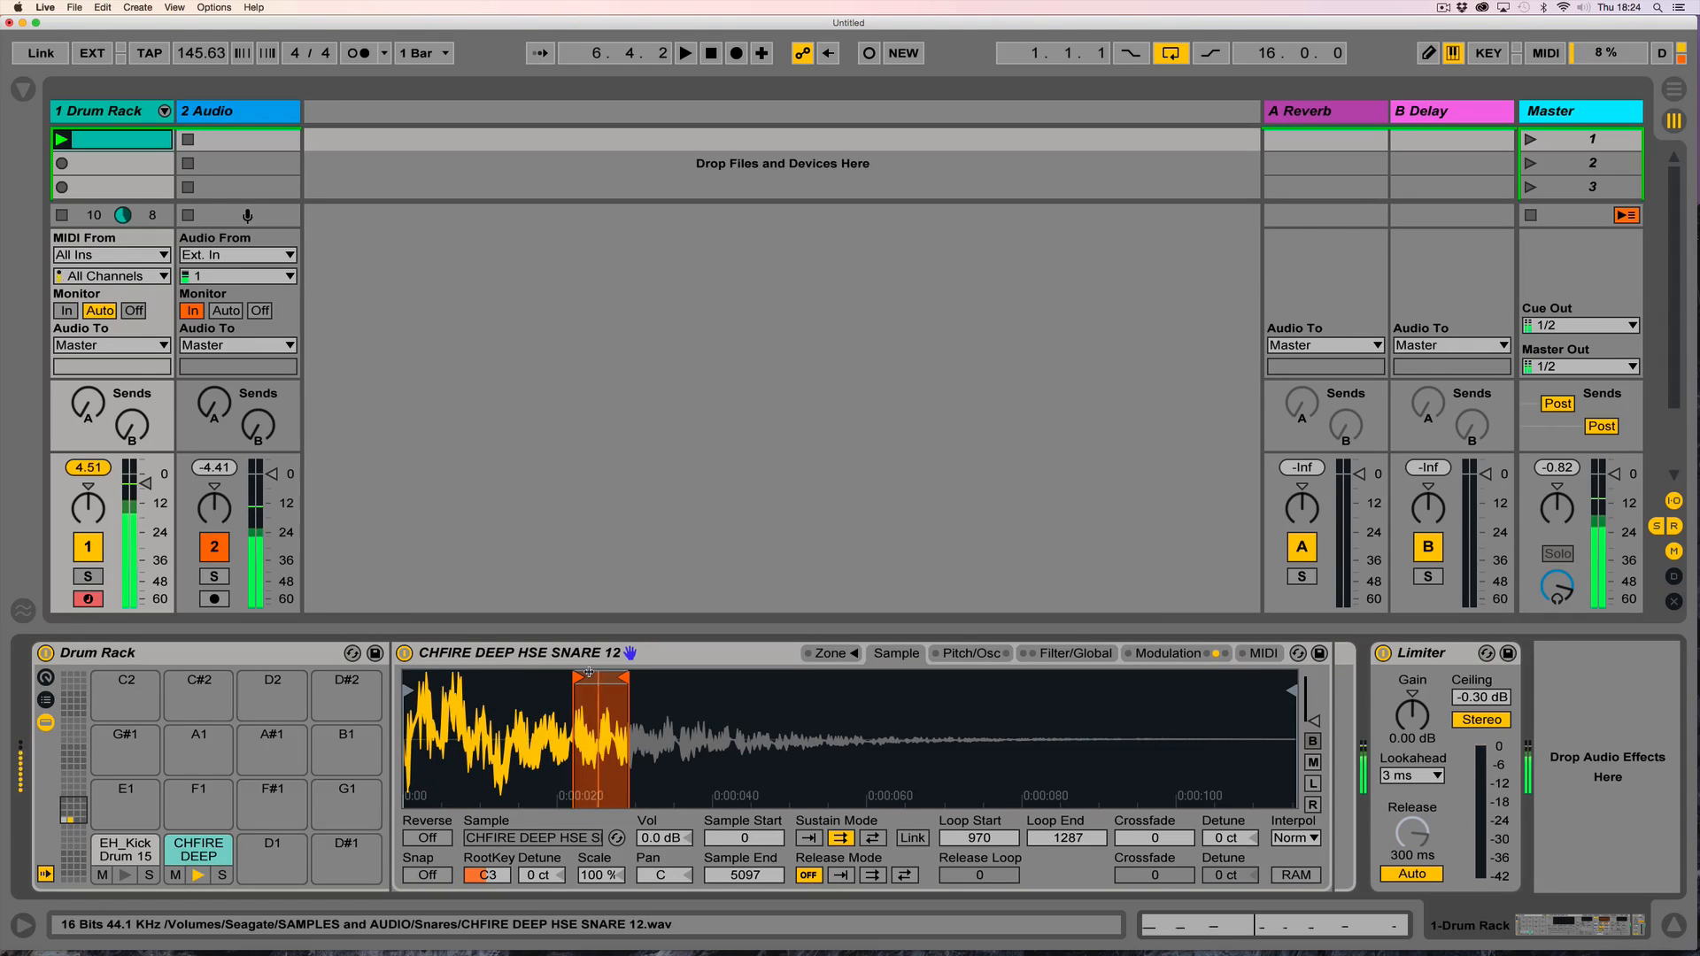
# Enable the snare's LFO 3 with a random stepped wave at 0.01 Hz, modulating Loop Length by 100.00.
pyautogui.click(1168, 654)
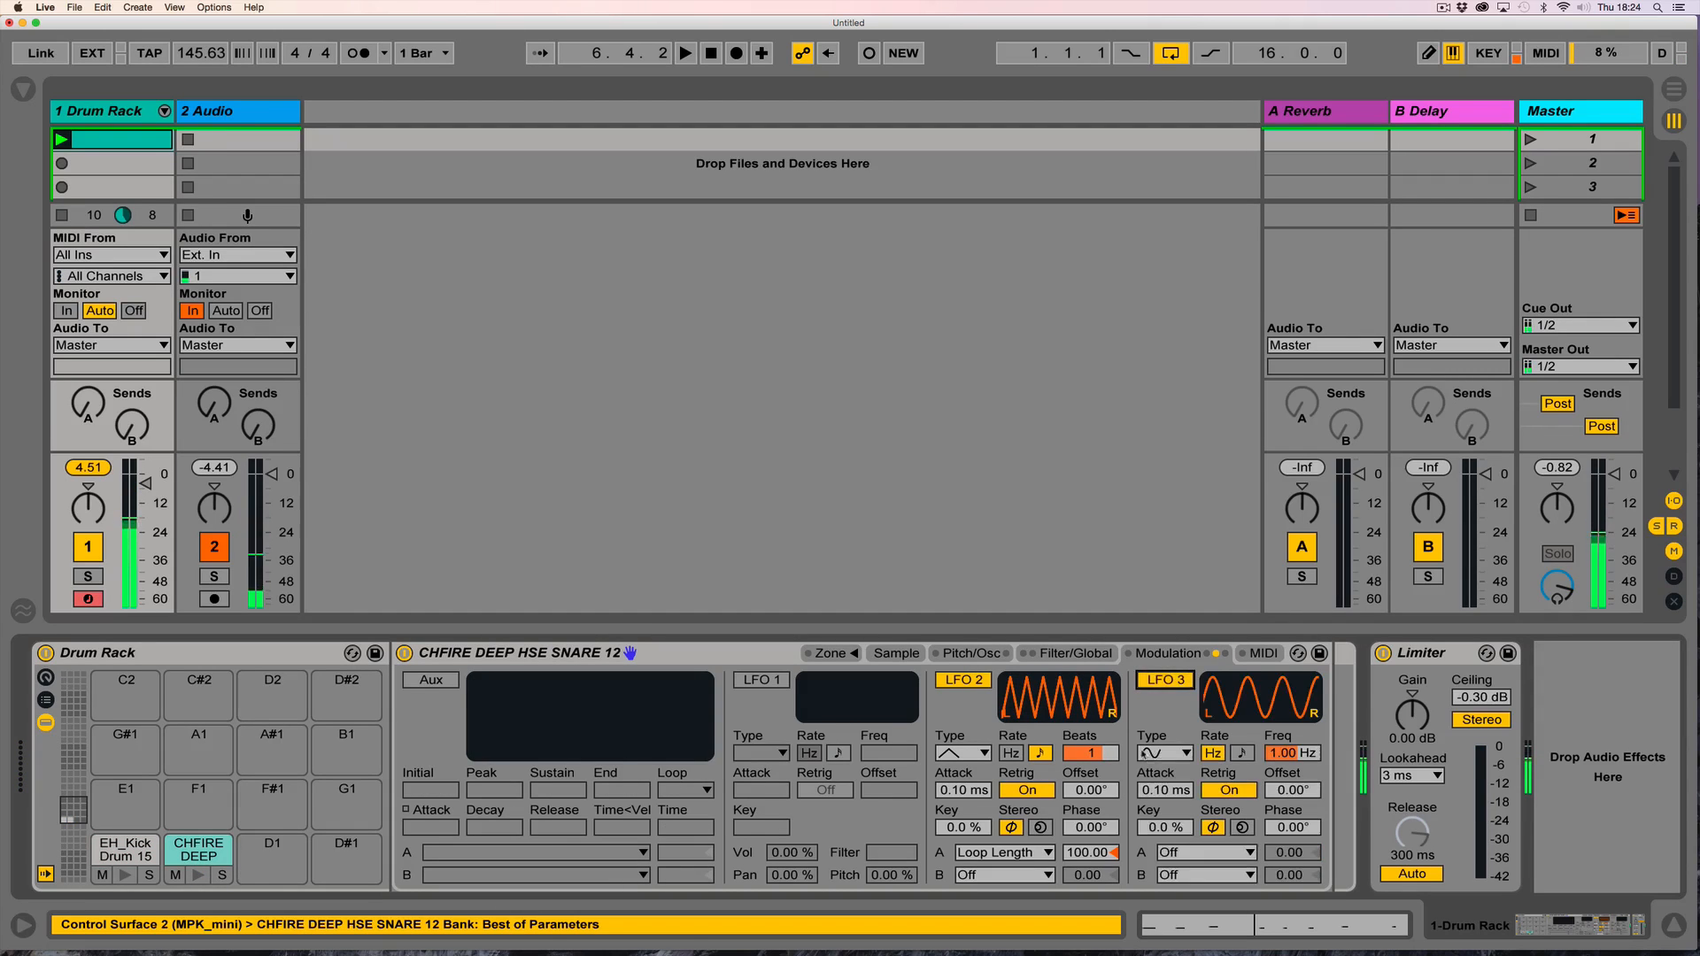
pyautogui.click(1164, 752)
pyautogui.click(1161, 875)
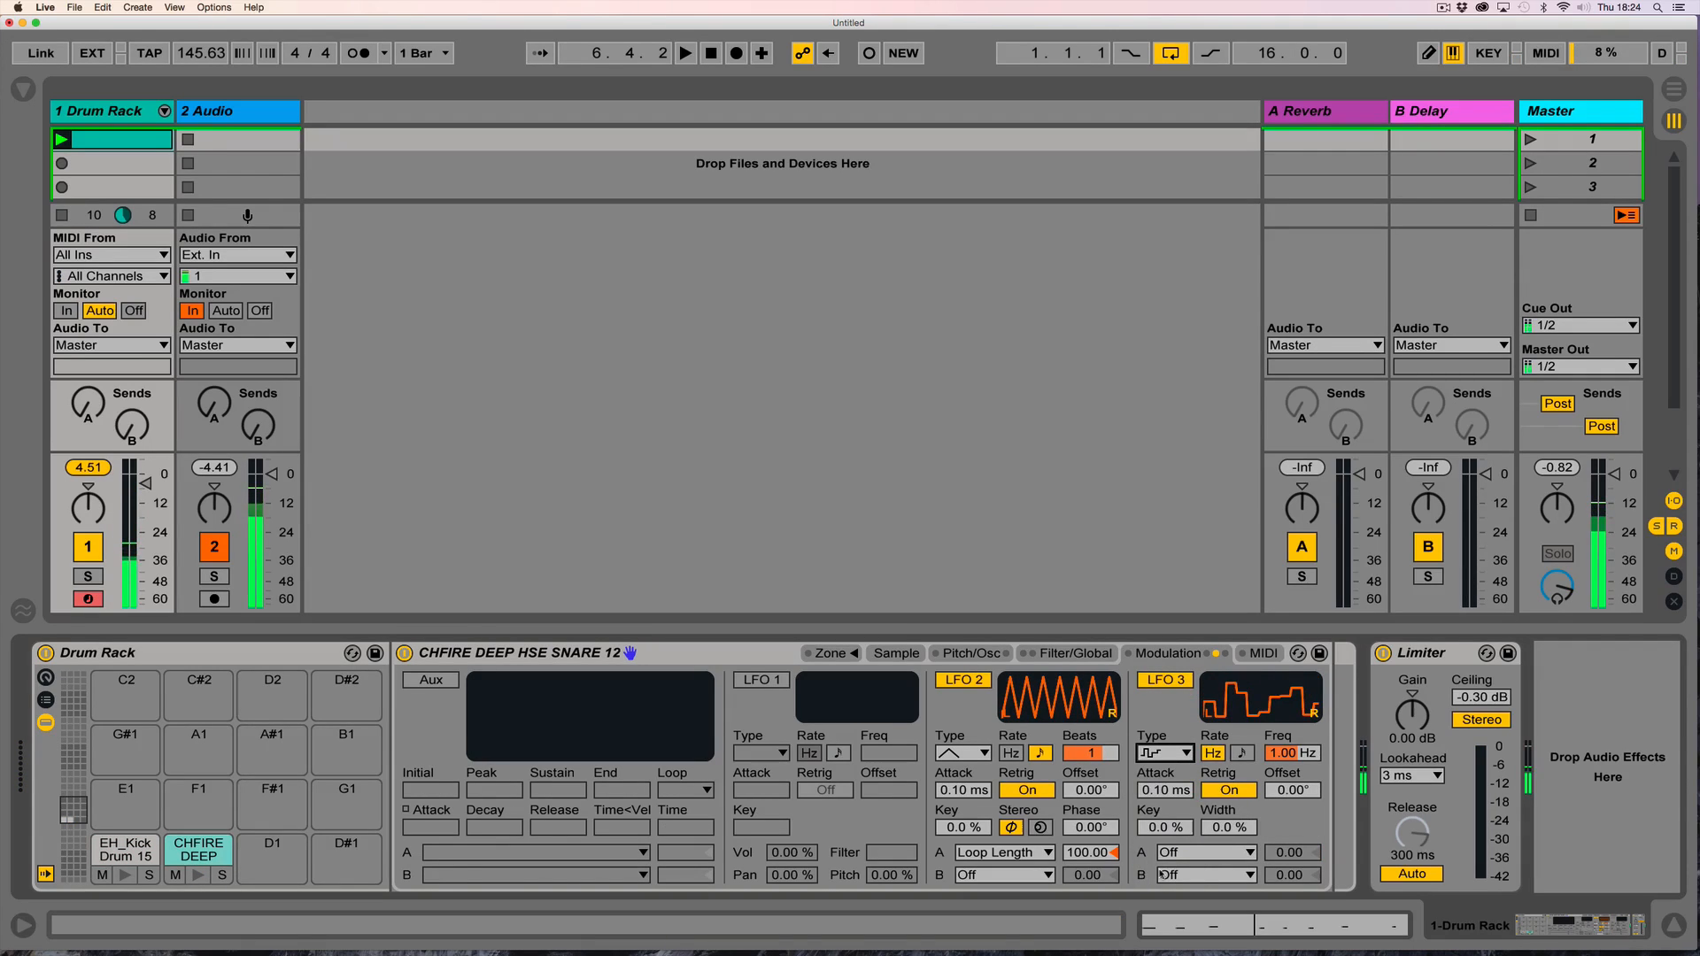
pyautogui.moveTo(1292, 754); pyautogui.dragTo(1292, 824)
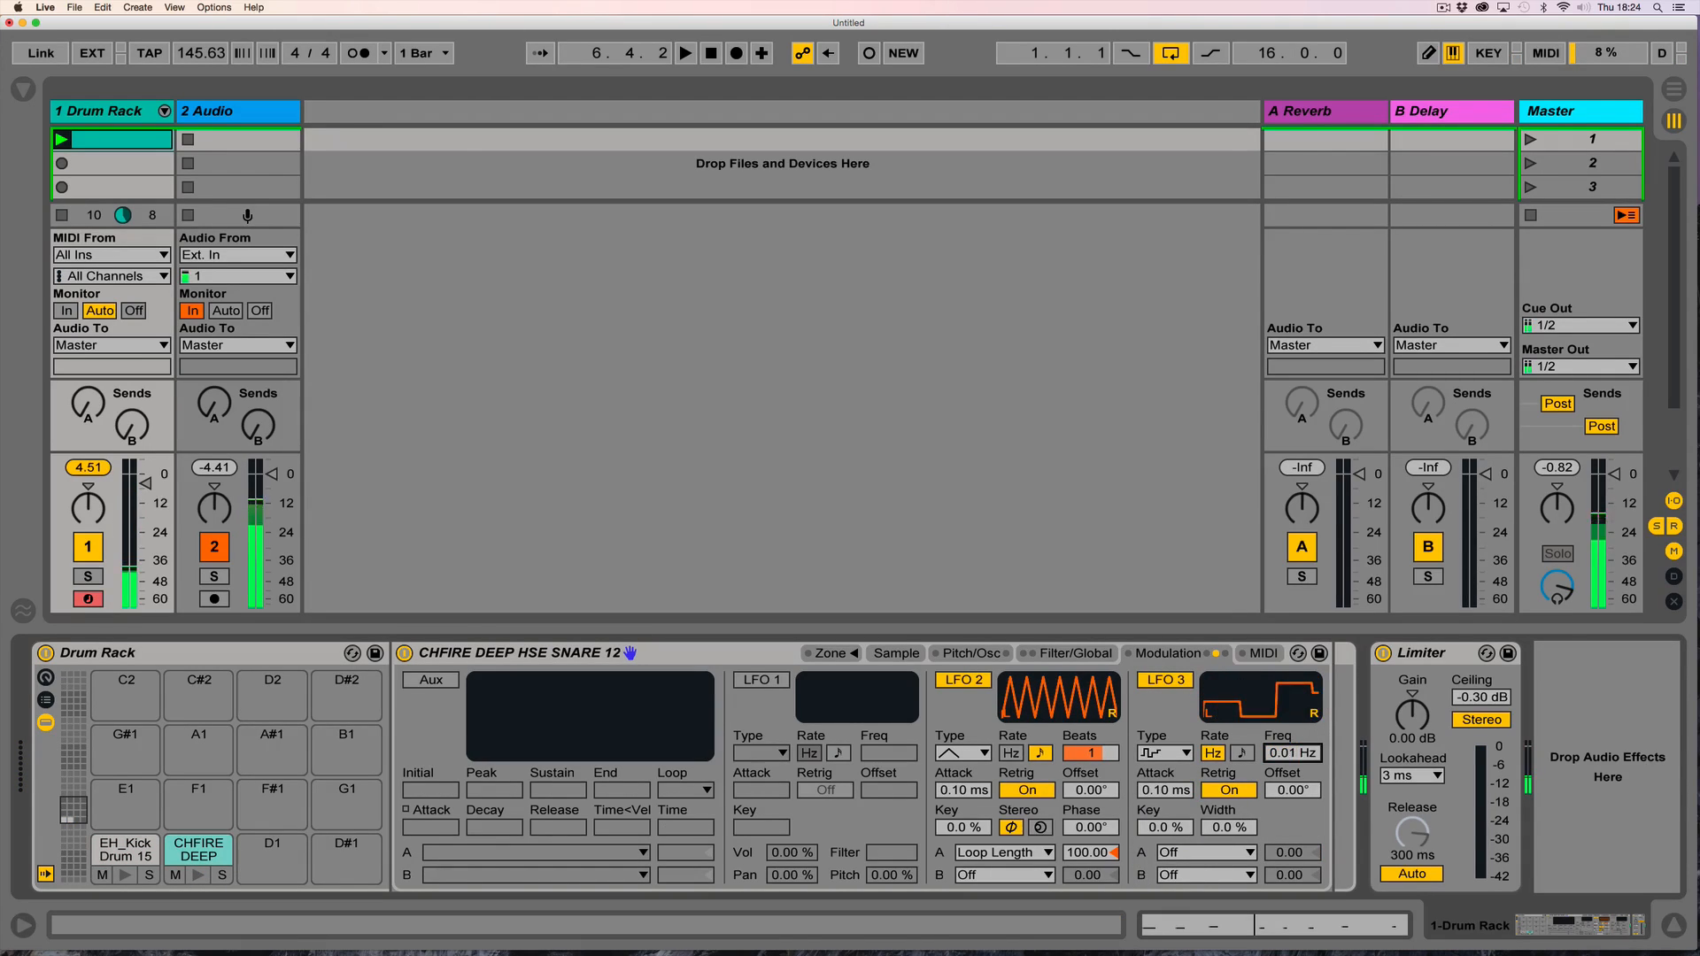
pyautogui.click(1195, 853)
pyautogui.click(1230, 315)
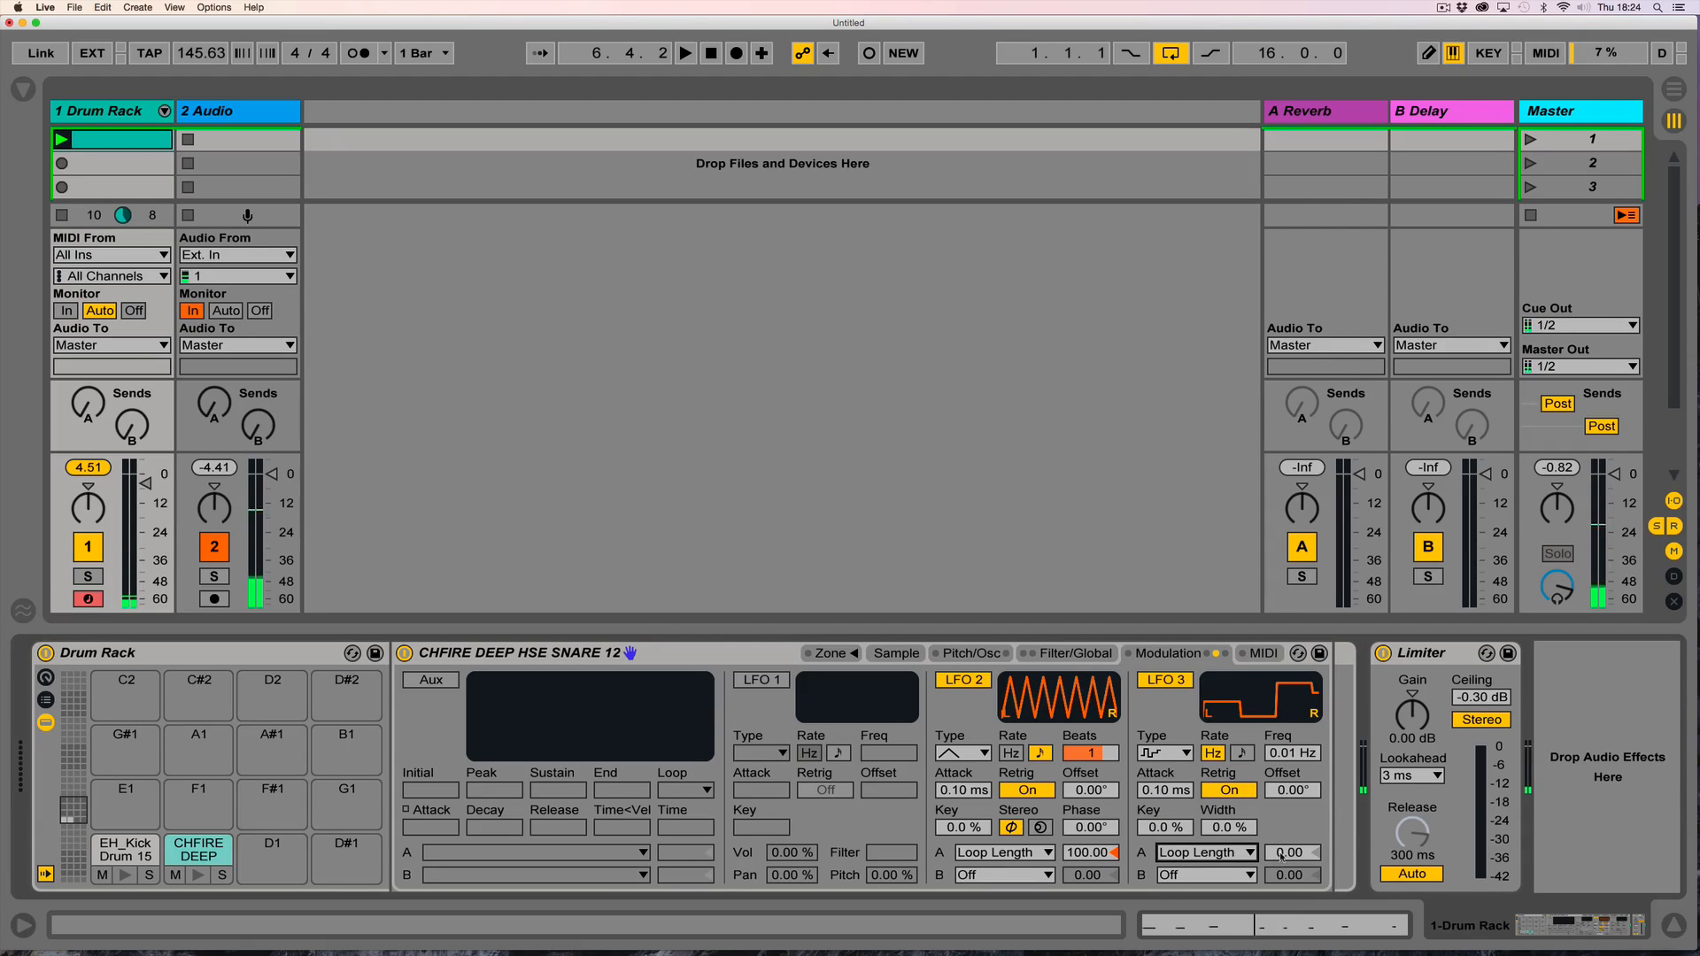
pyautogui.moveTo(1292, 853); pyautogui.dragTo(1292, 752)
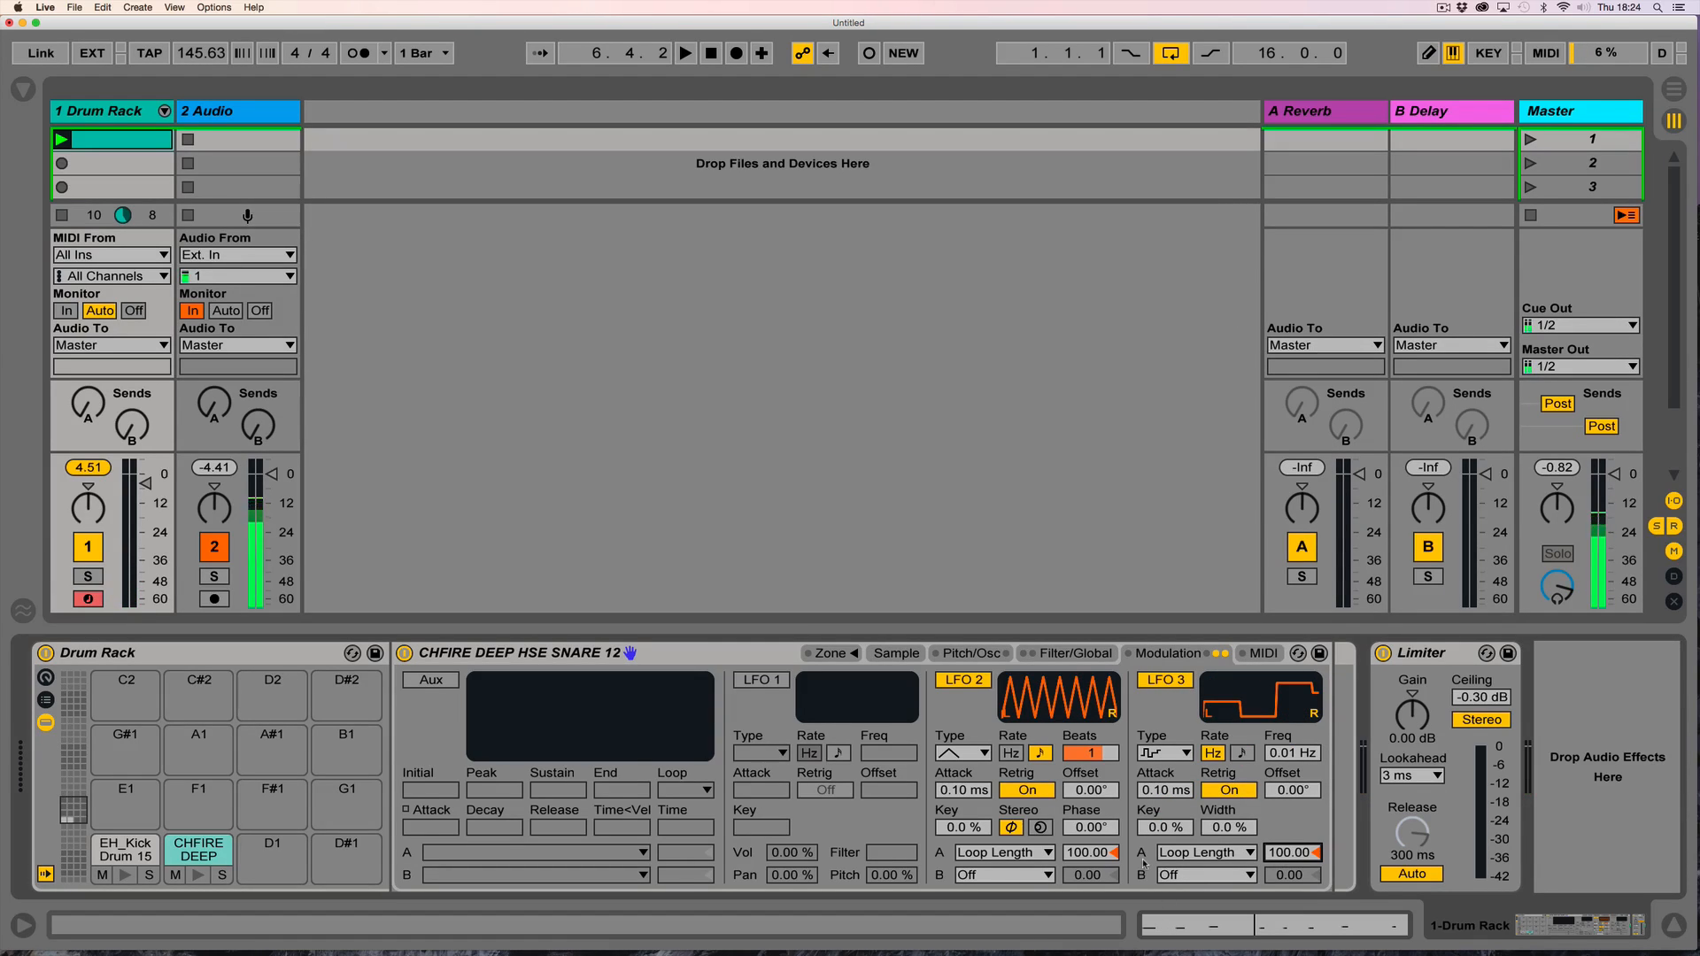
# Launch the recorded drum clip and lower the Drum Rack track's volume while it plays.
pyautogui.click(59, 140)
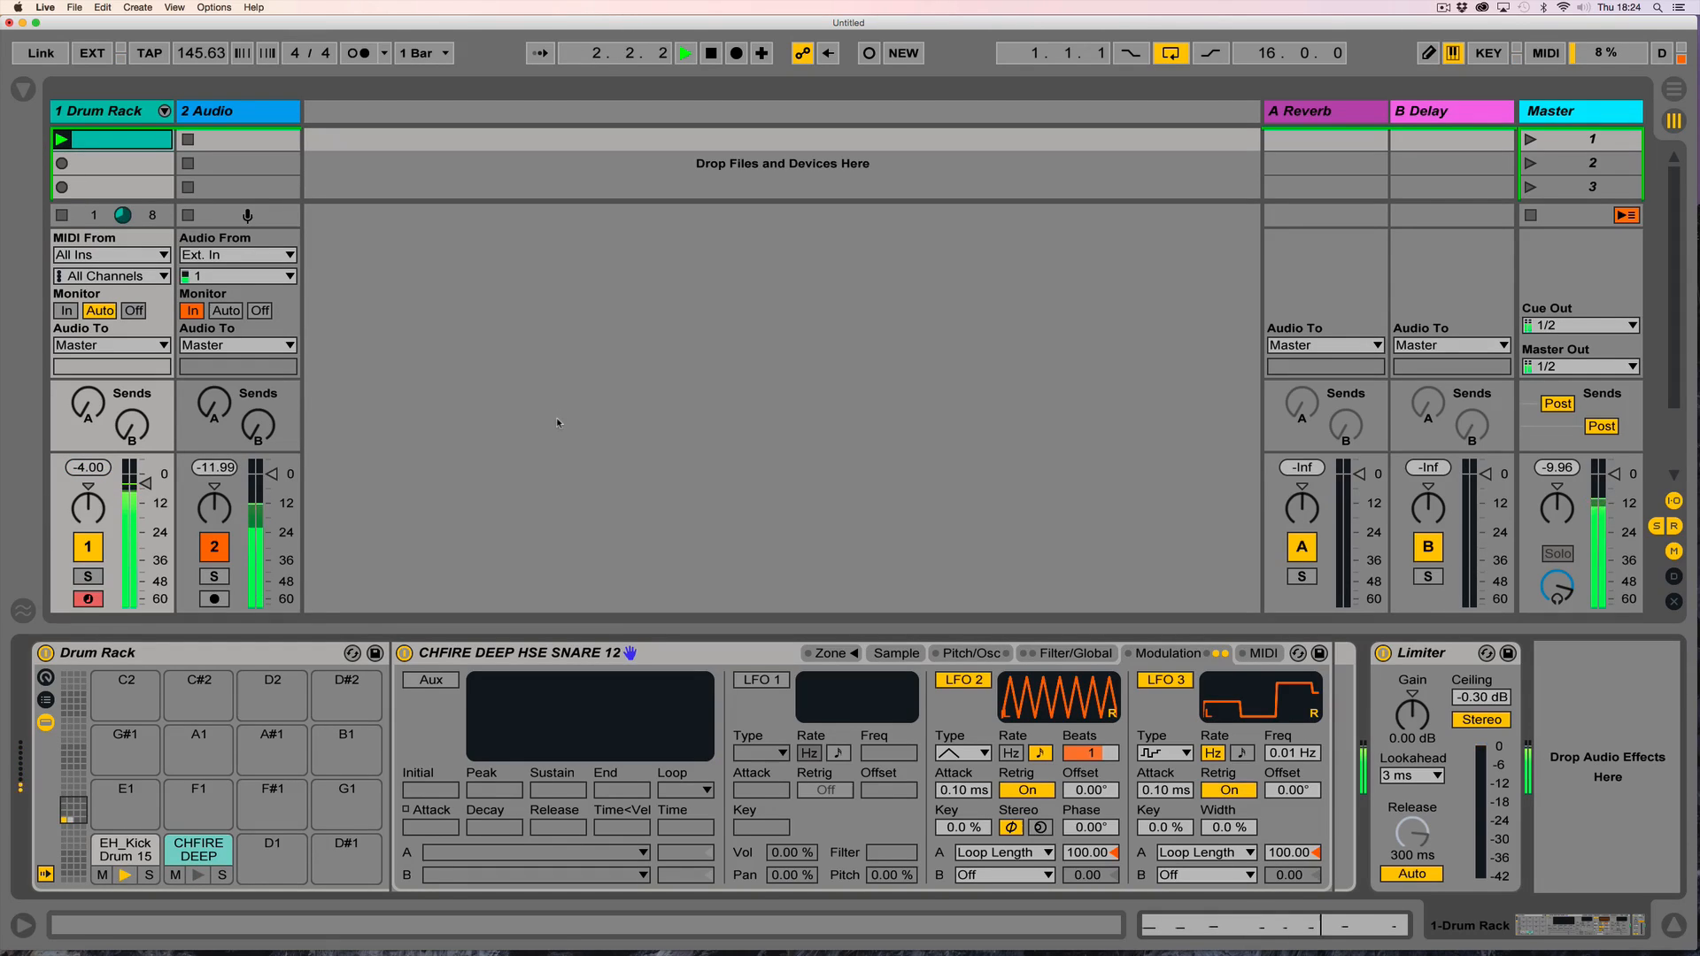
pyautogui.click(1069, 653)
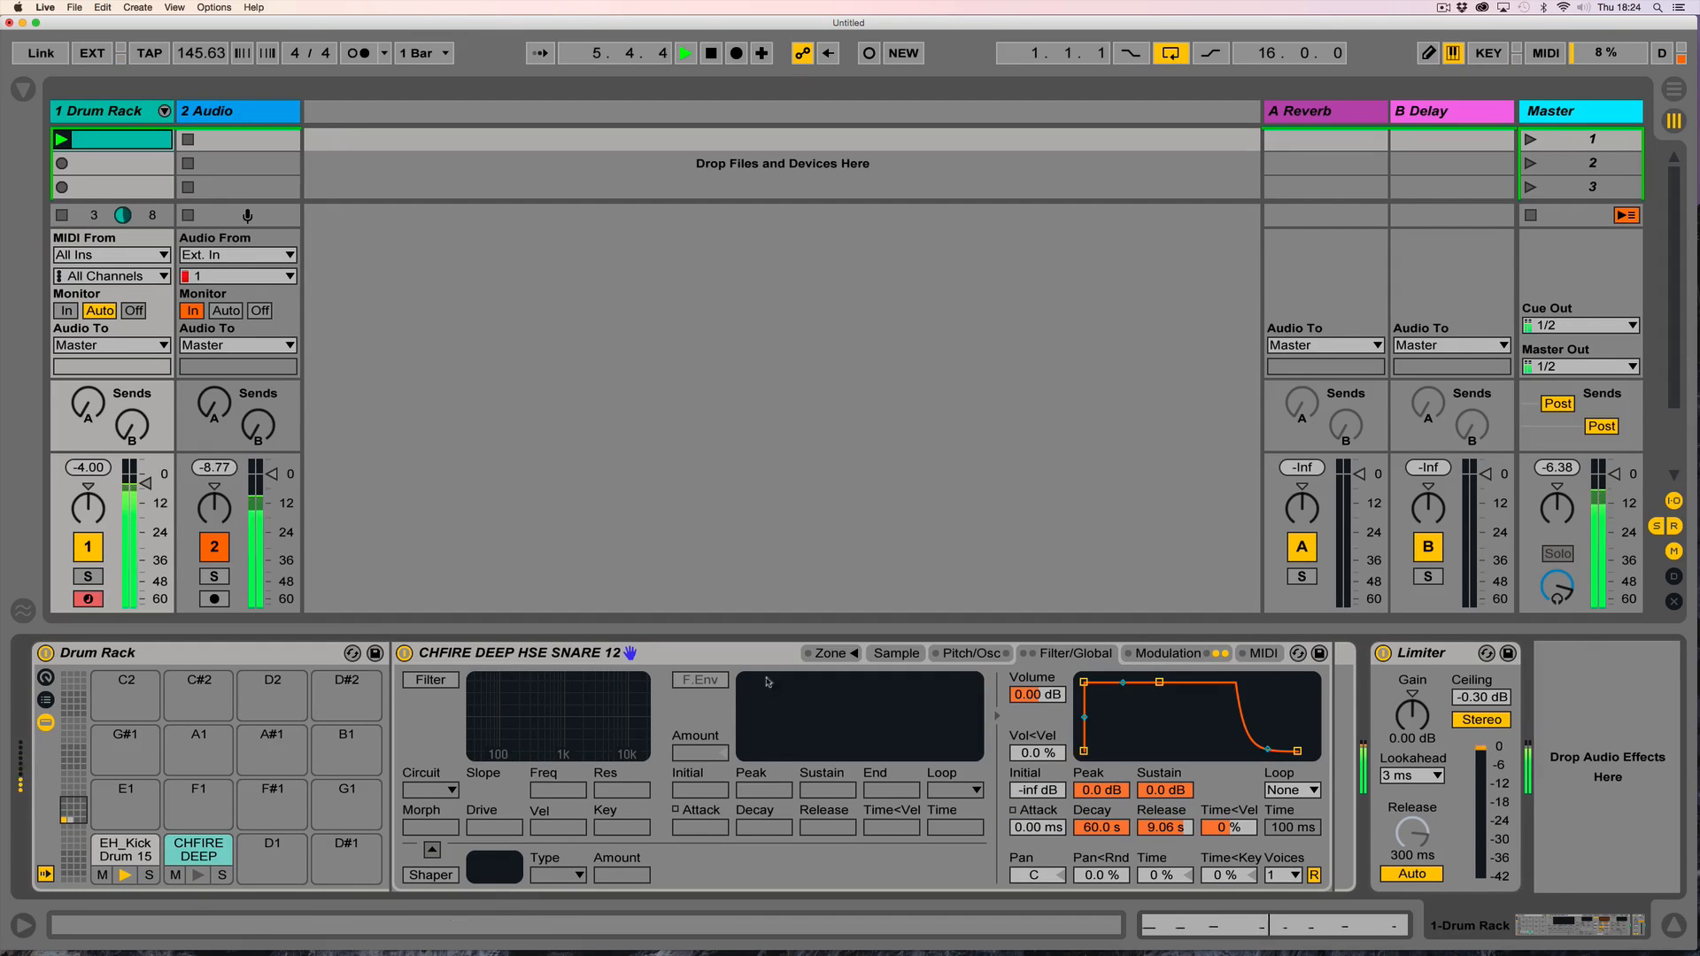
pyautogui.moveTo(145, 482)
pyautogui.mouseDown()
pyautogui.moveTo(146, 526)
pyautogui.moveTo(146, 502)
pyautogui.mouseUp()
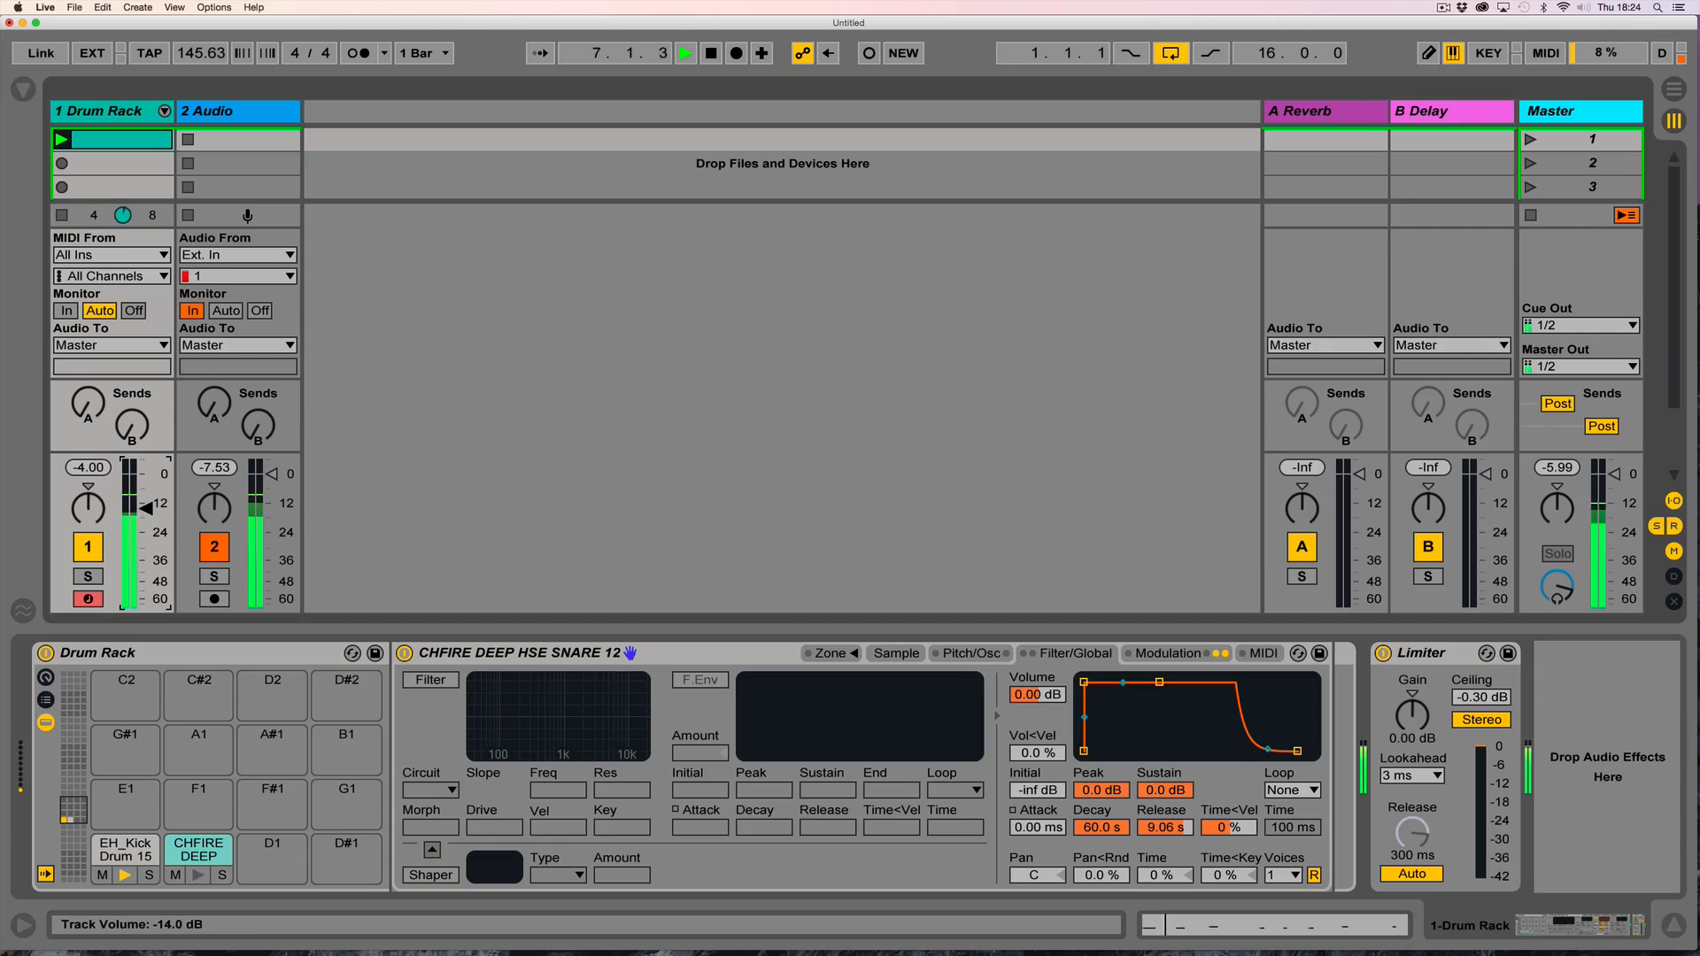
# Shorten the volume envelope decay to 18.1 ms on the kick and 14.9 ms on the snare, both with sustain at -11 dB.
pyautogui.click(124, 848)
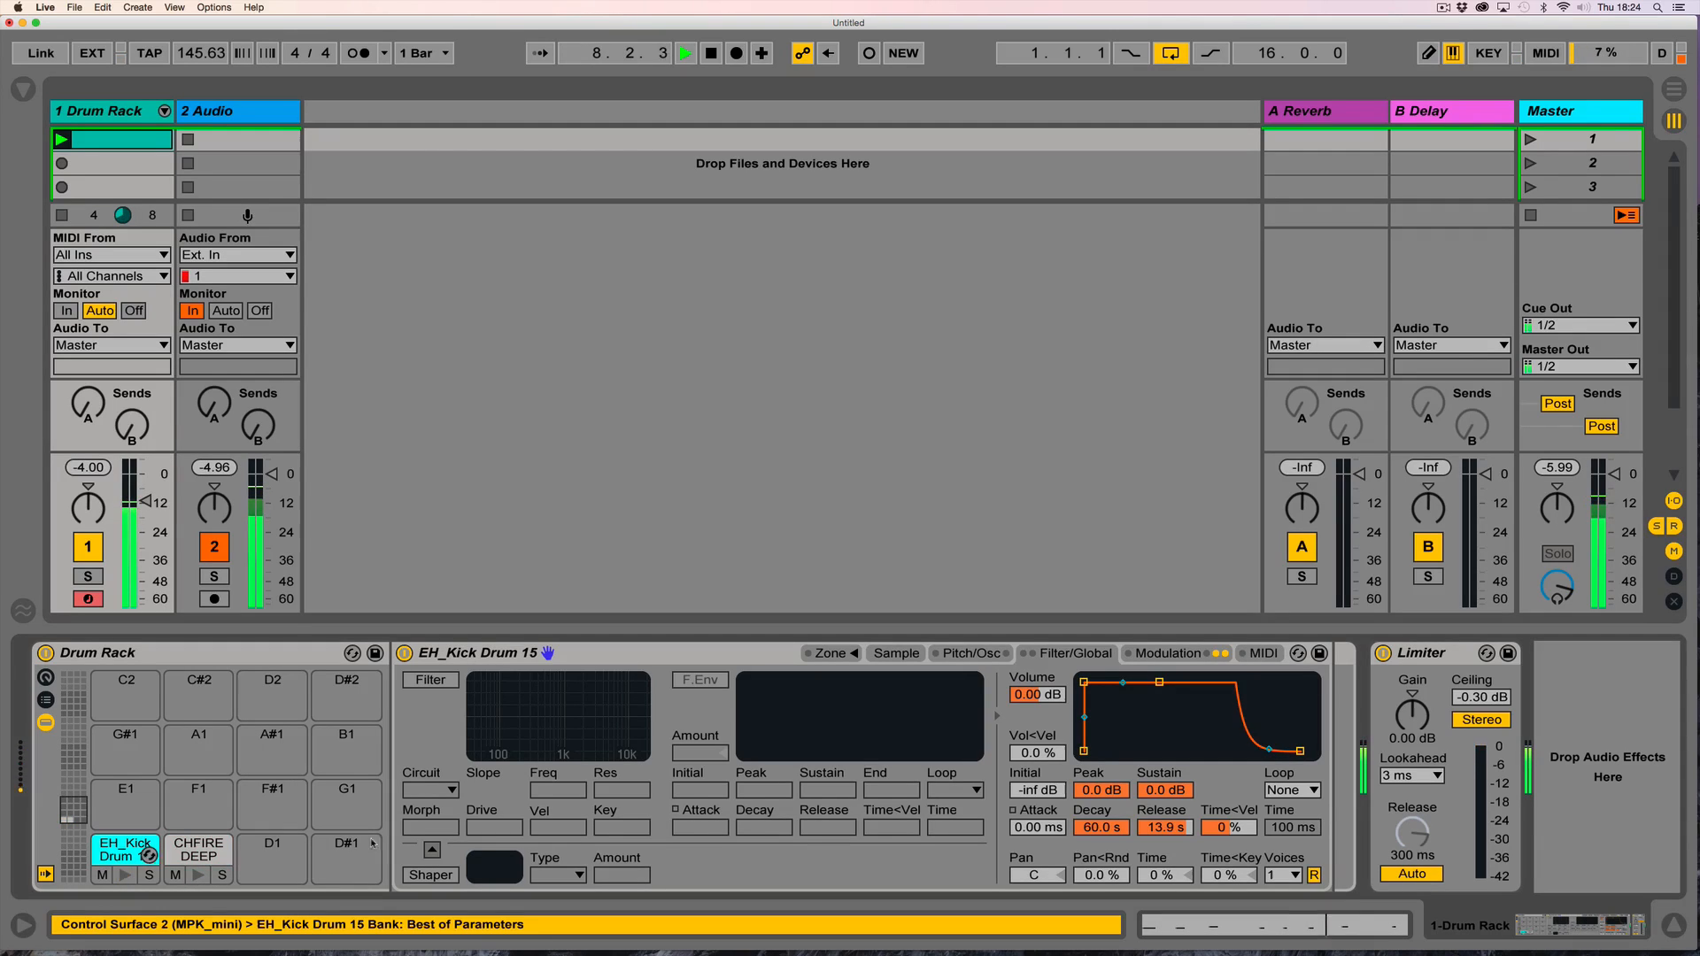
pyautogui.moveTo(1163, 685); pyautogui.dragTo(1103, 701)
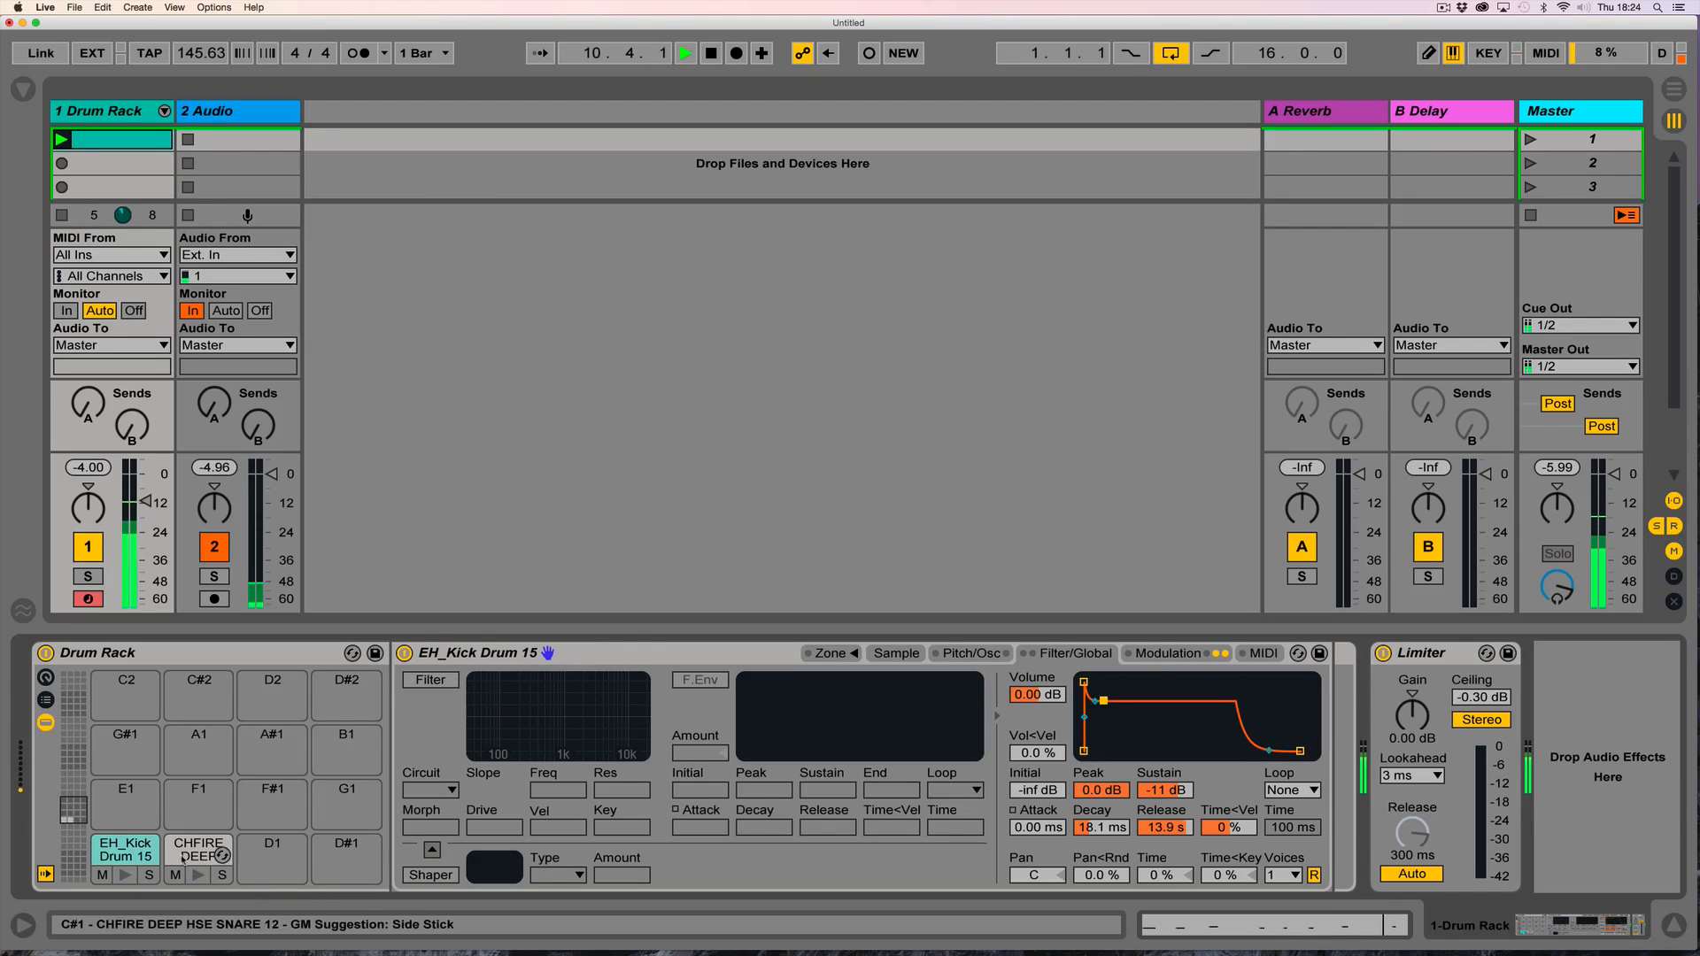
pyautogui.click(213, 852)
pyautogui.moveTo(1160, 687); pyautogui.dragTo(1104, 704)
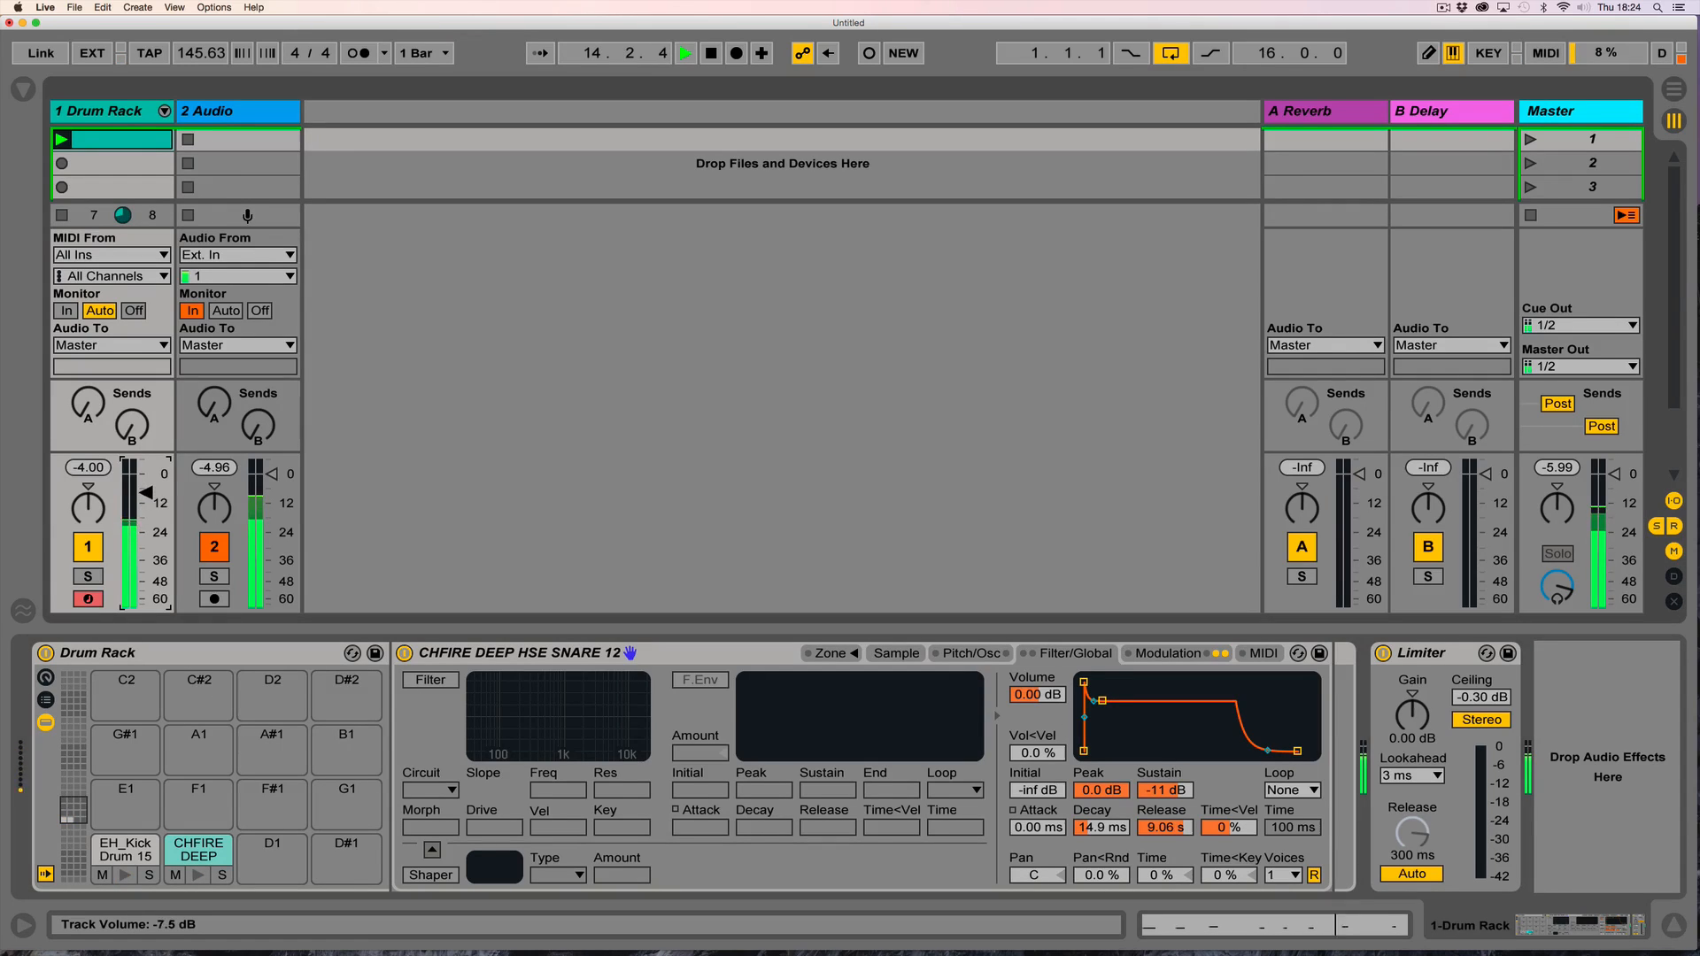
# Raise the Drum Rack track's volume and open the kick's sample waveform settings.
pyautogui.moveTo(146, 484)
pyautogui.mouseDown()
pyautogui.moveTo(146, 516)
pyautogui.moveTo(146, 474)
pyautogui.mouseUp()
pyautogui.click(116, 845)
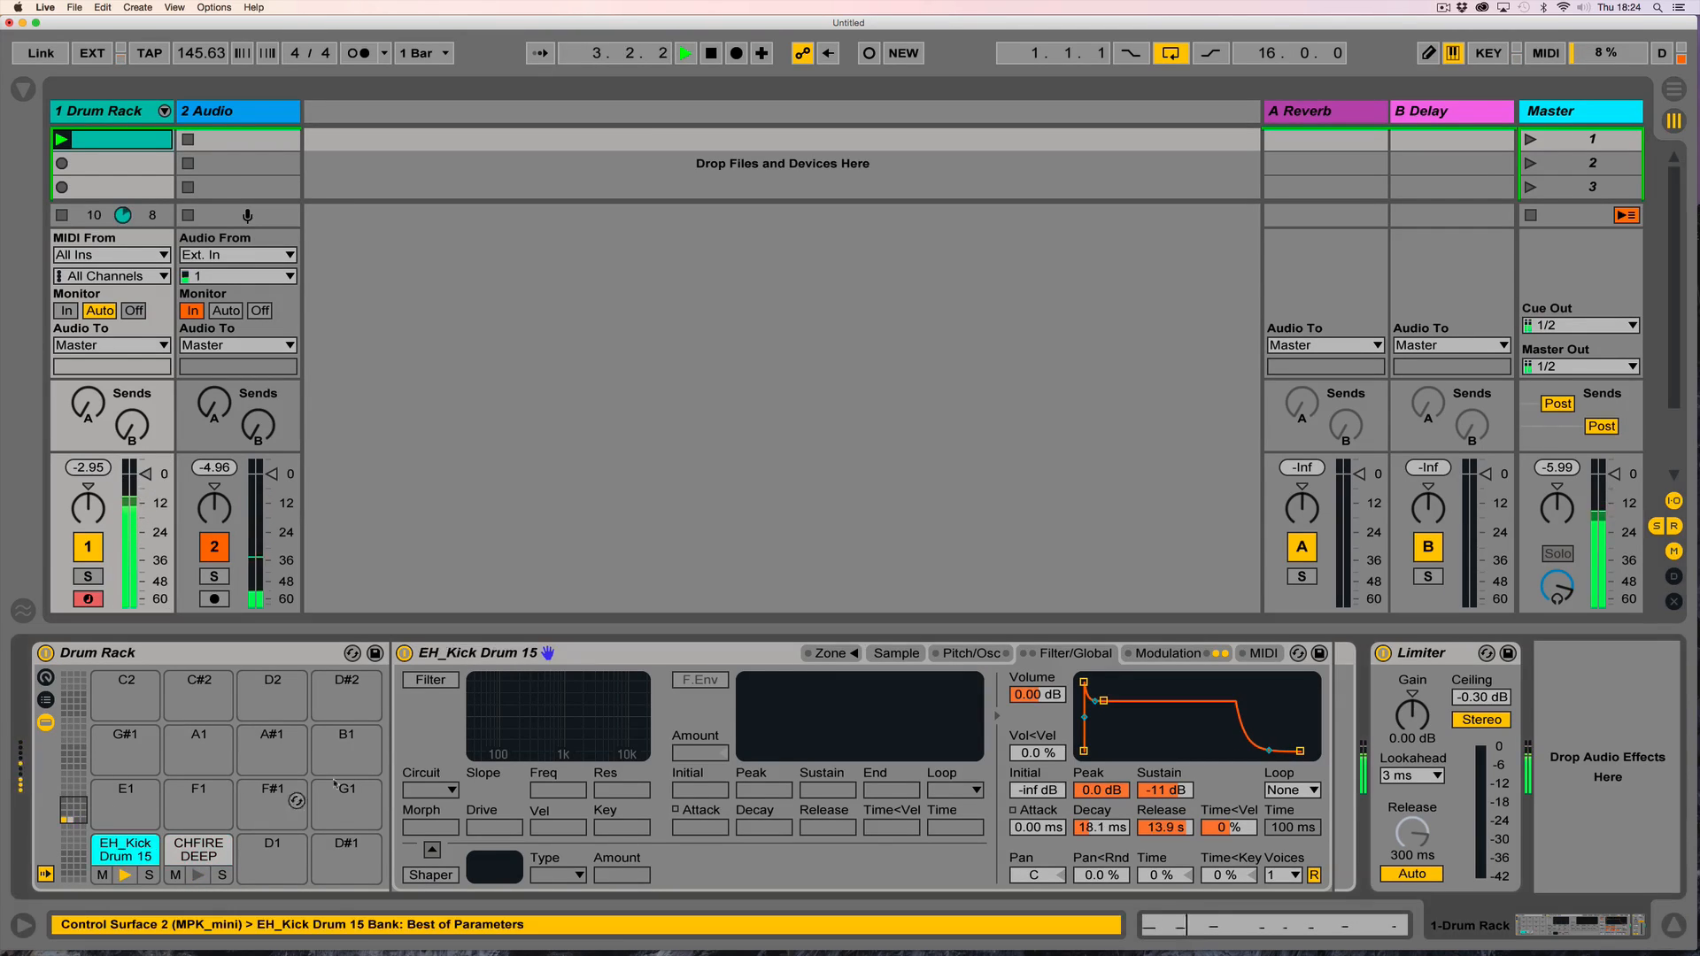
pyautogui.click(896, 653)
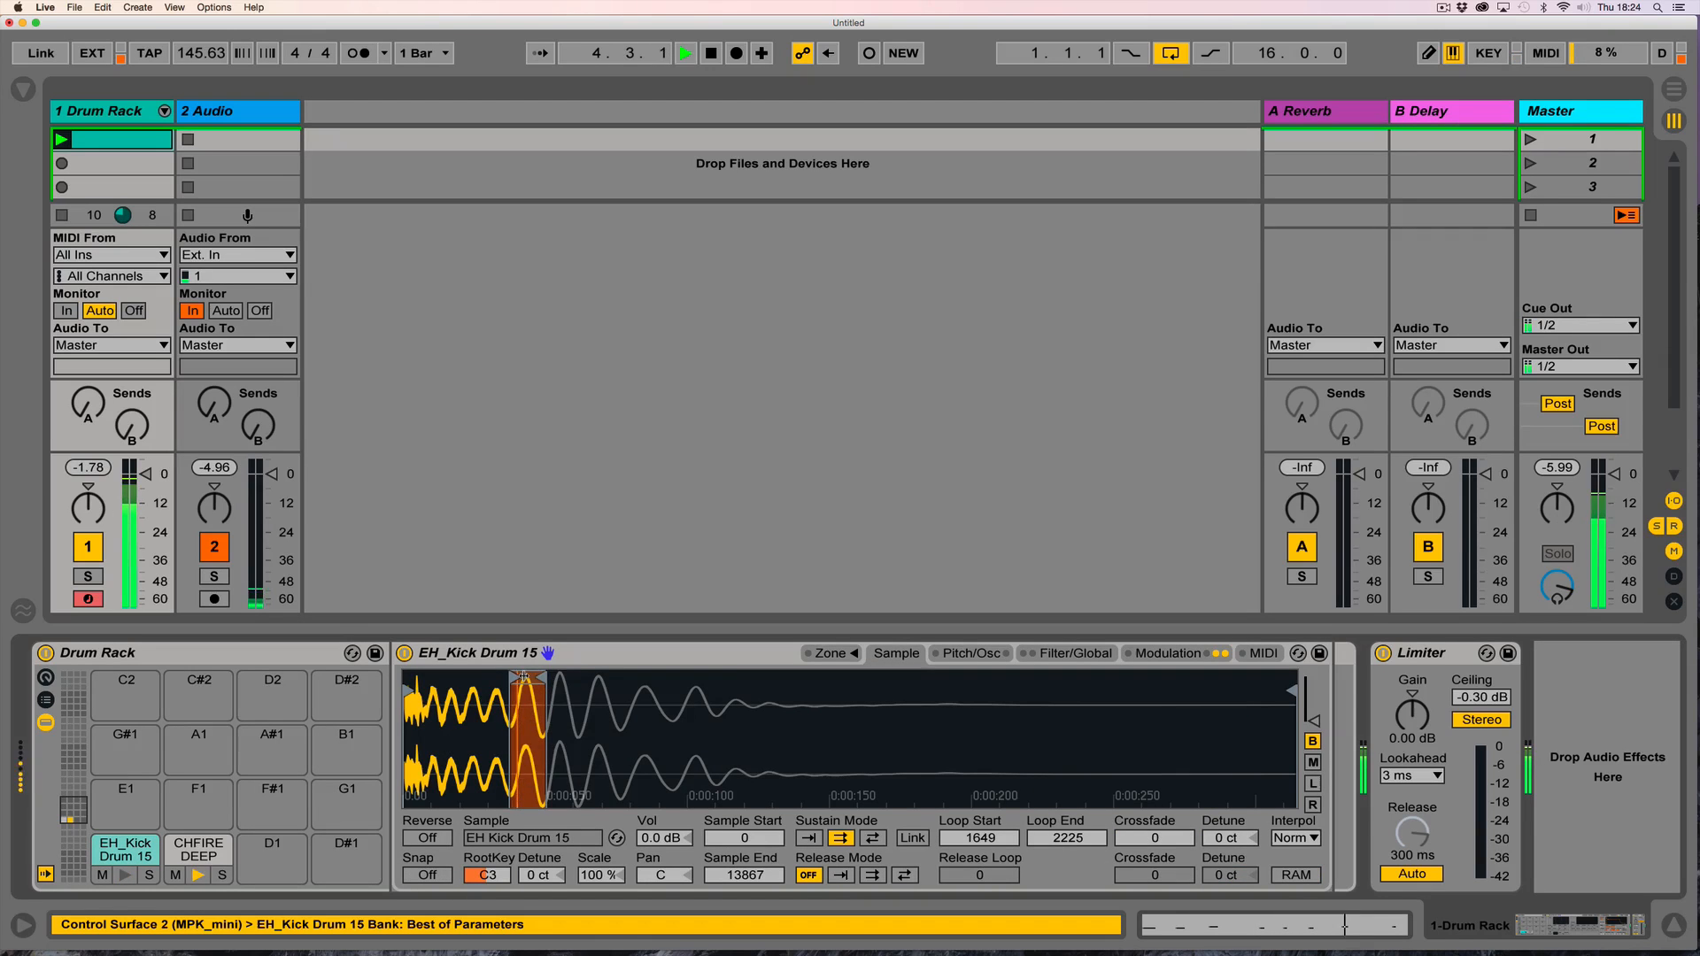
# Move the kick's sustain loop to start 2247 and end 2823, and shift the snare's sustain loop further along its waveform.
pyautogui.moveTo(528, 677); pyautogui.dragTo(562, 677)
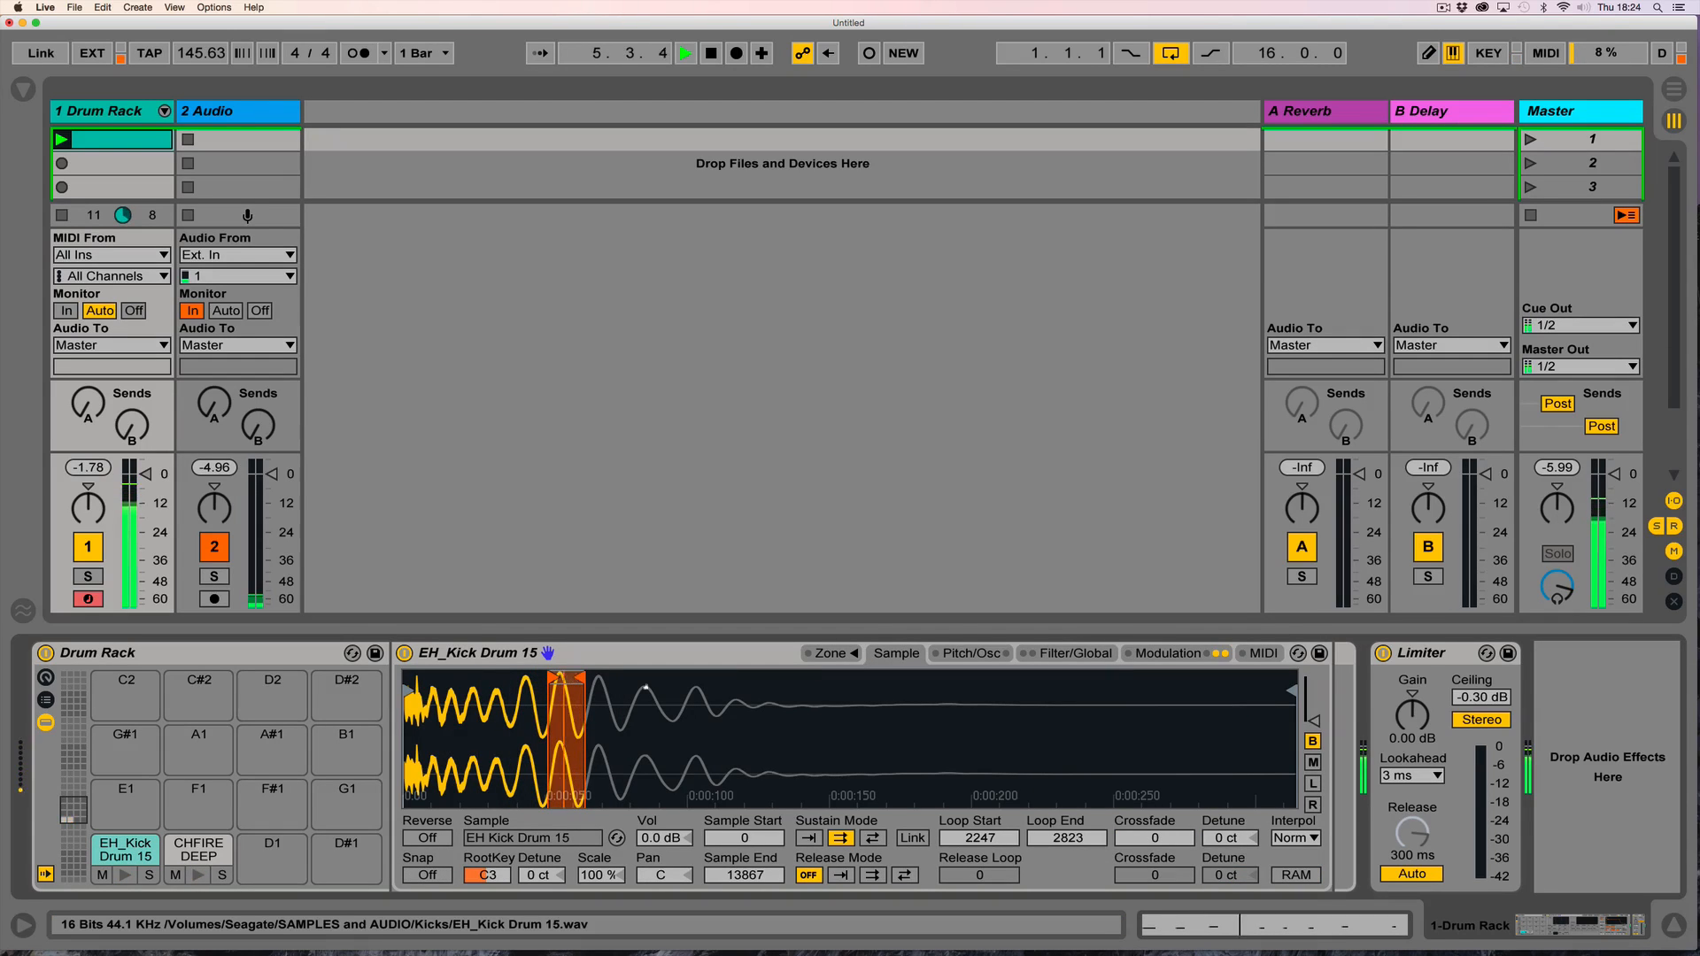
pyautogui.click(174, 846)
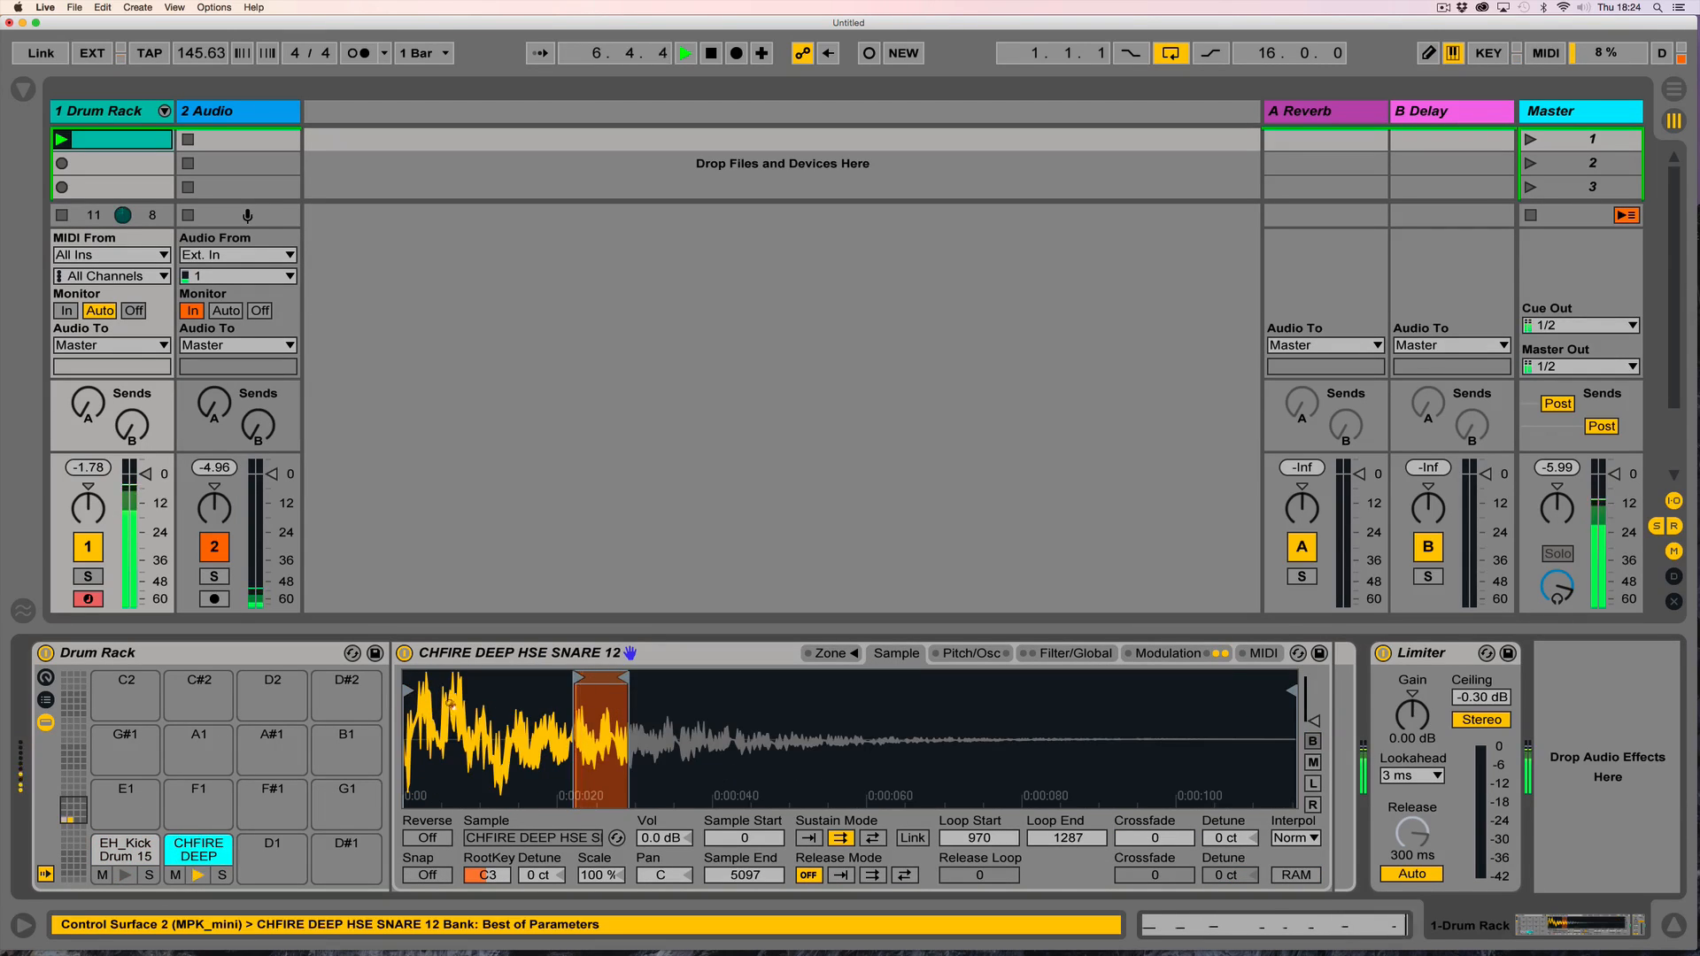
pyautogui.moveTo(589, 678); pyautogui.dragTo(620, 677)
# Set the snare's LFO 2 Loop Length modulation amount to 86.07 and bring up the snare's volume envelope settings.
pyautogui.click(1168, 654)
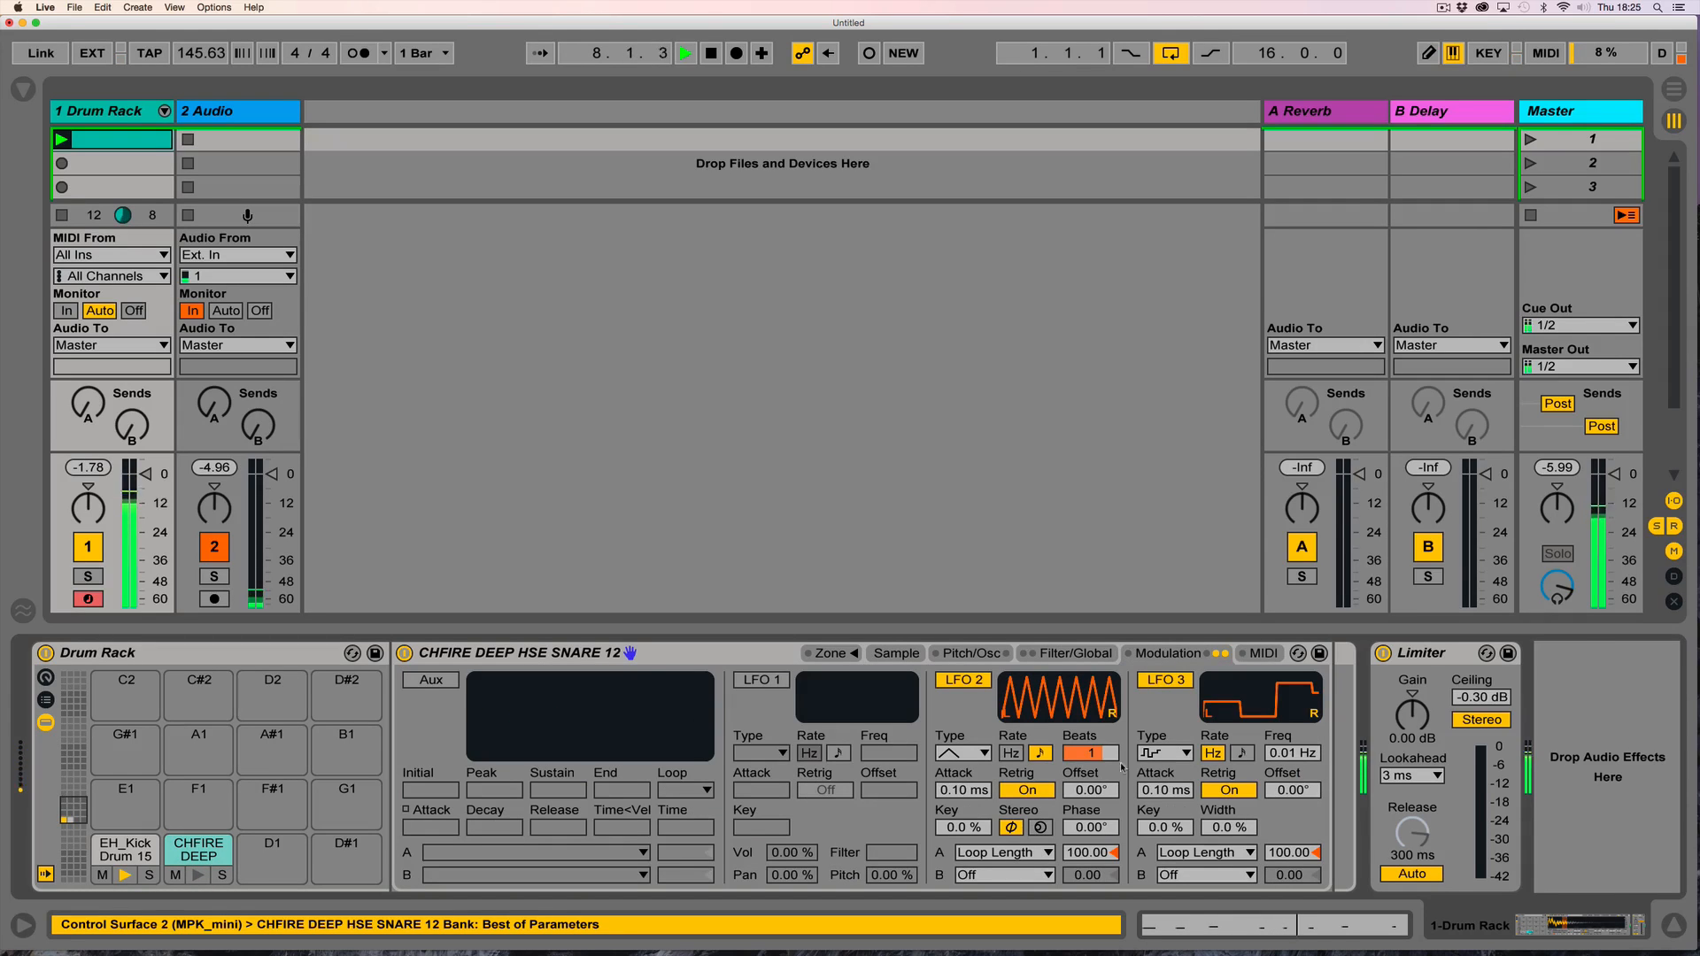
pyautogui.moveTo(1089, 853)
pyautogui.mouseDown()
pyautogui.moveTo(1089, 873)
pyautogui.moveTo(1088, 834)
pyautogui.mouseUp()
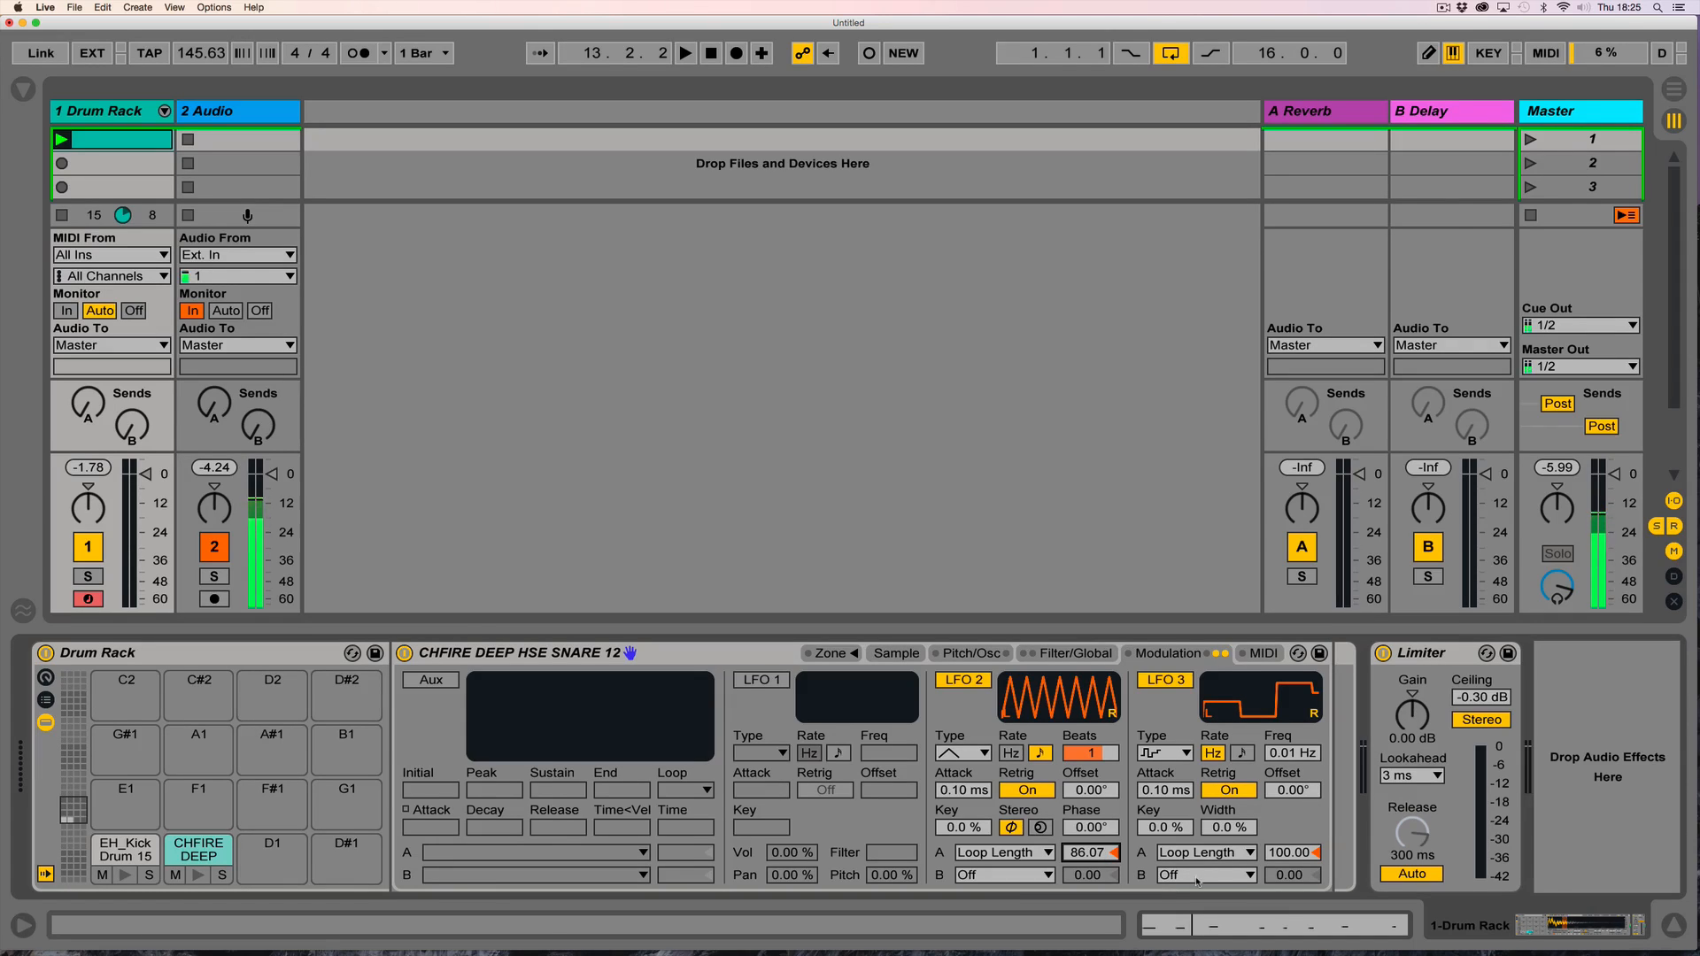
pyautogui.click(1071, 653)
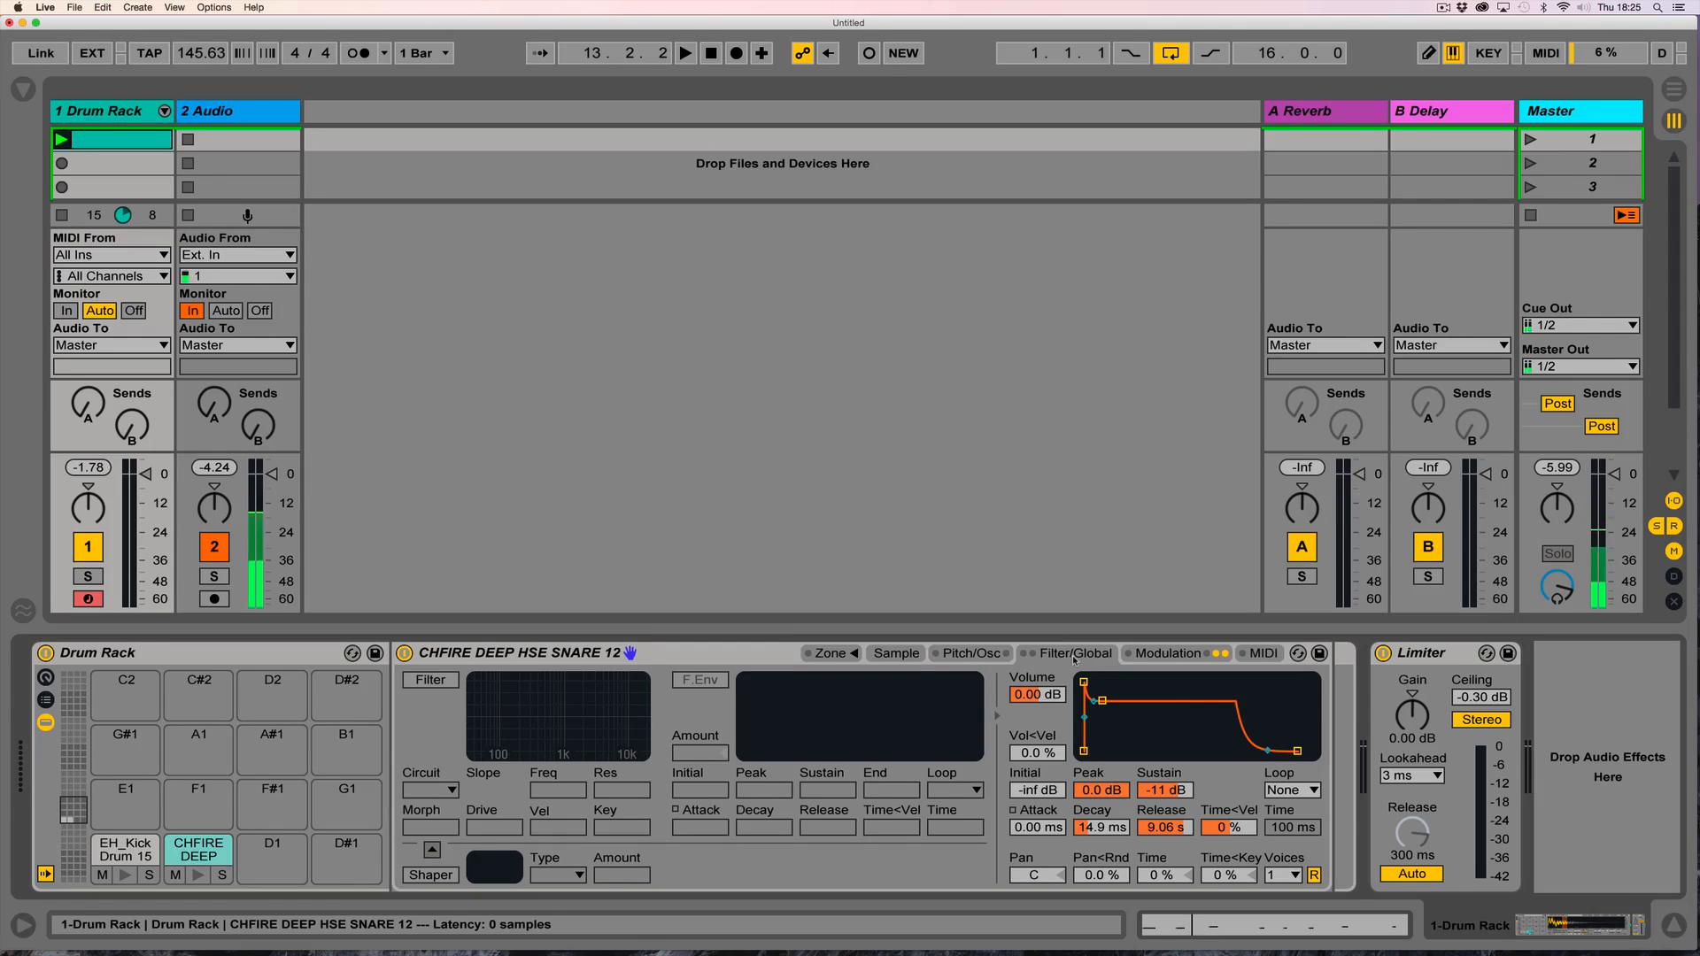
# Add a Velocity MIDI effect in front of both the snare and the kick samplers in the Drum Rack.
pyautogui.click(23, 91)
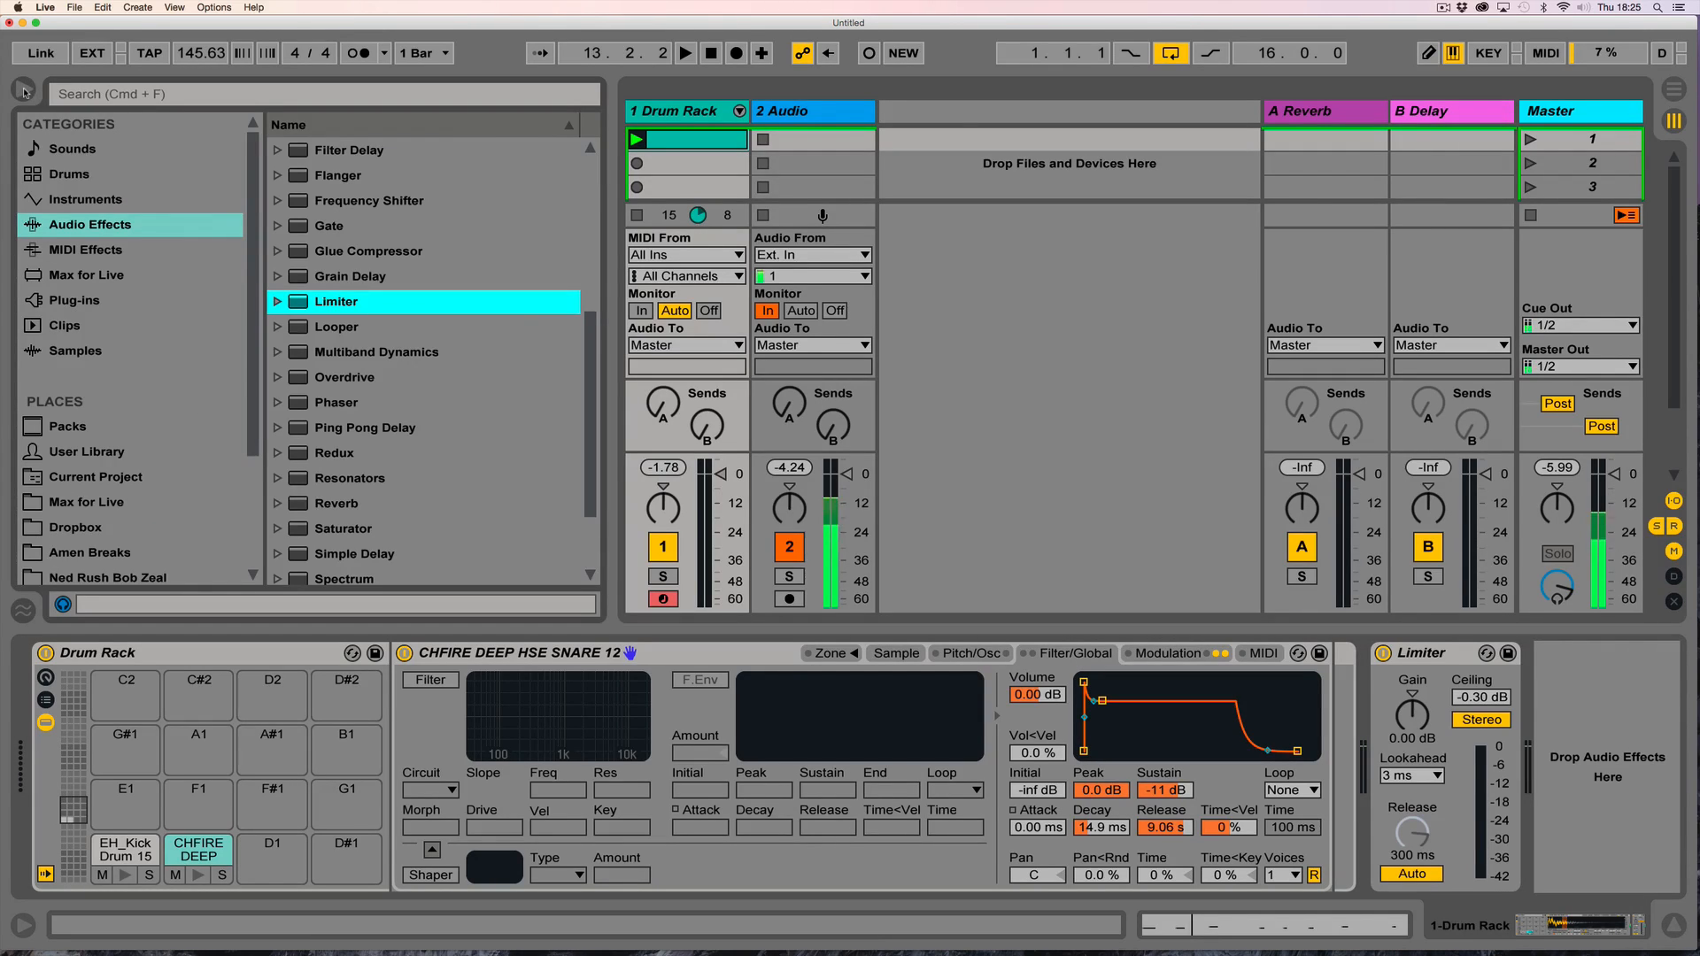
pyautogui.scroll(5, 396, 271)
pyautogui.scroll(-8, 396, 264)
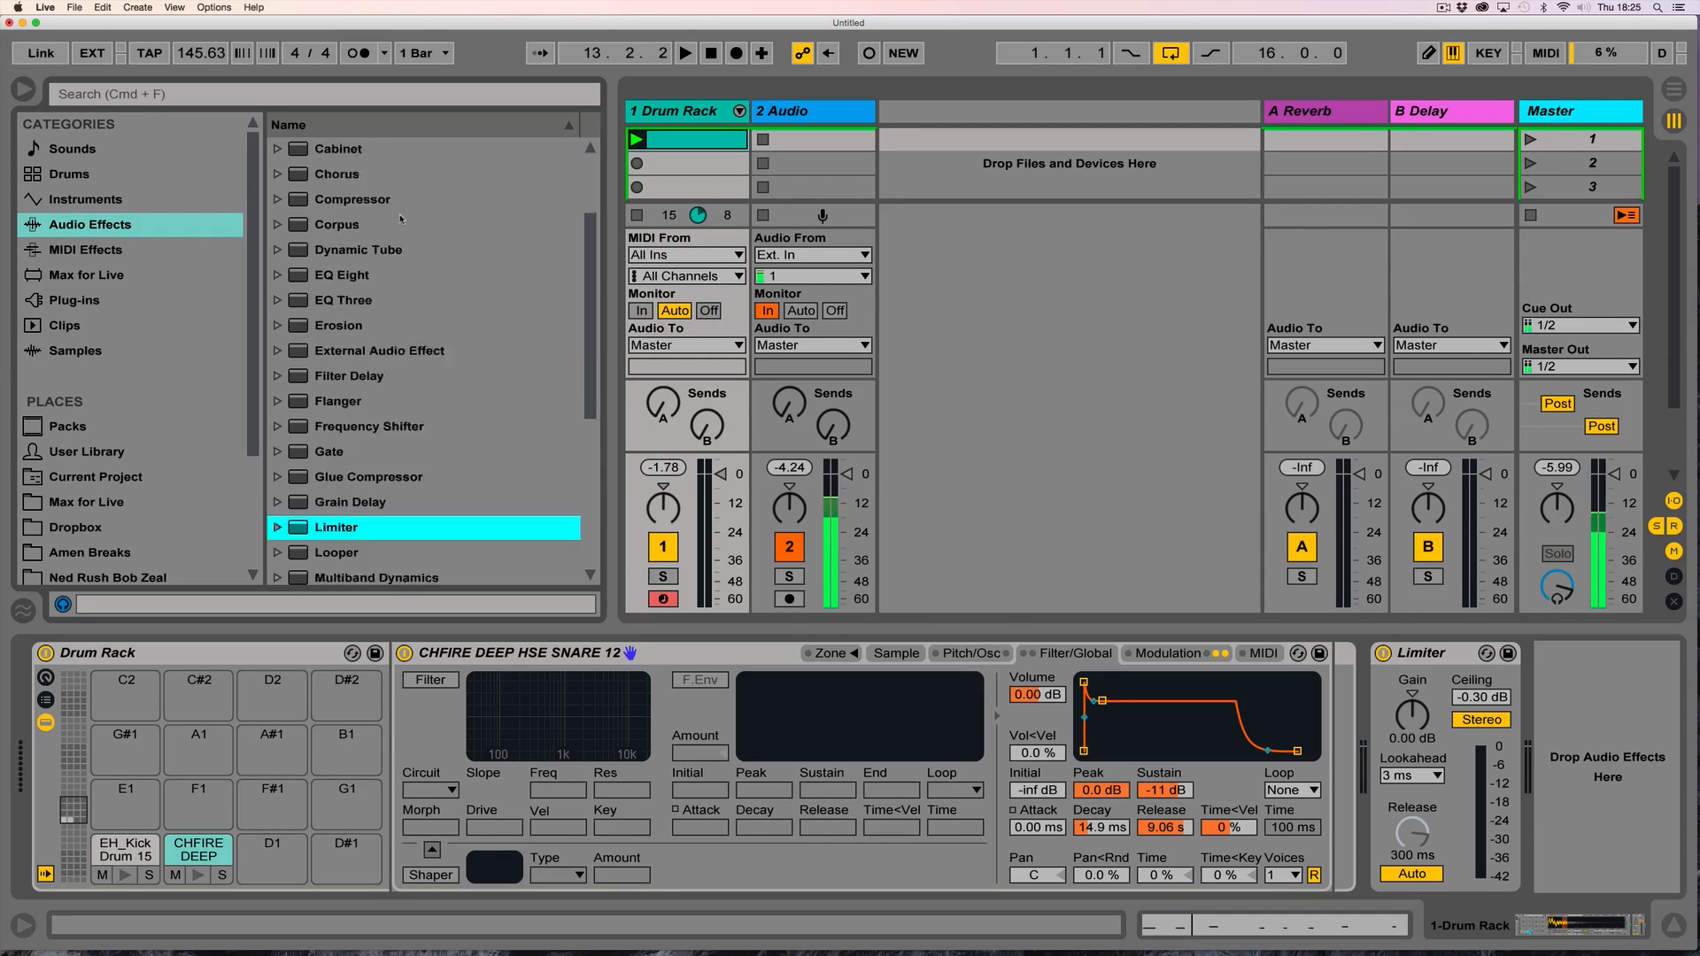
pyautogui.click(115, 250)
pyautogui.moveTo(295, 334); pyautogui.dragTo(413, 710)
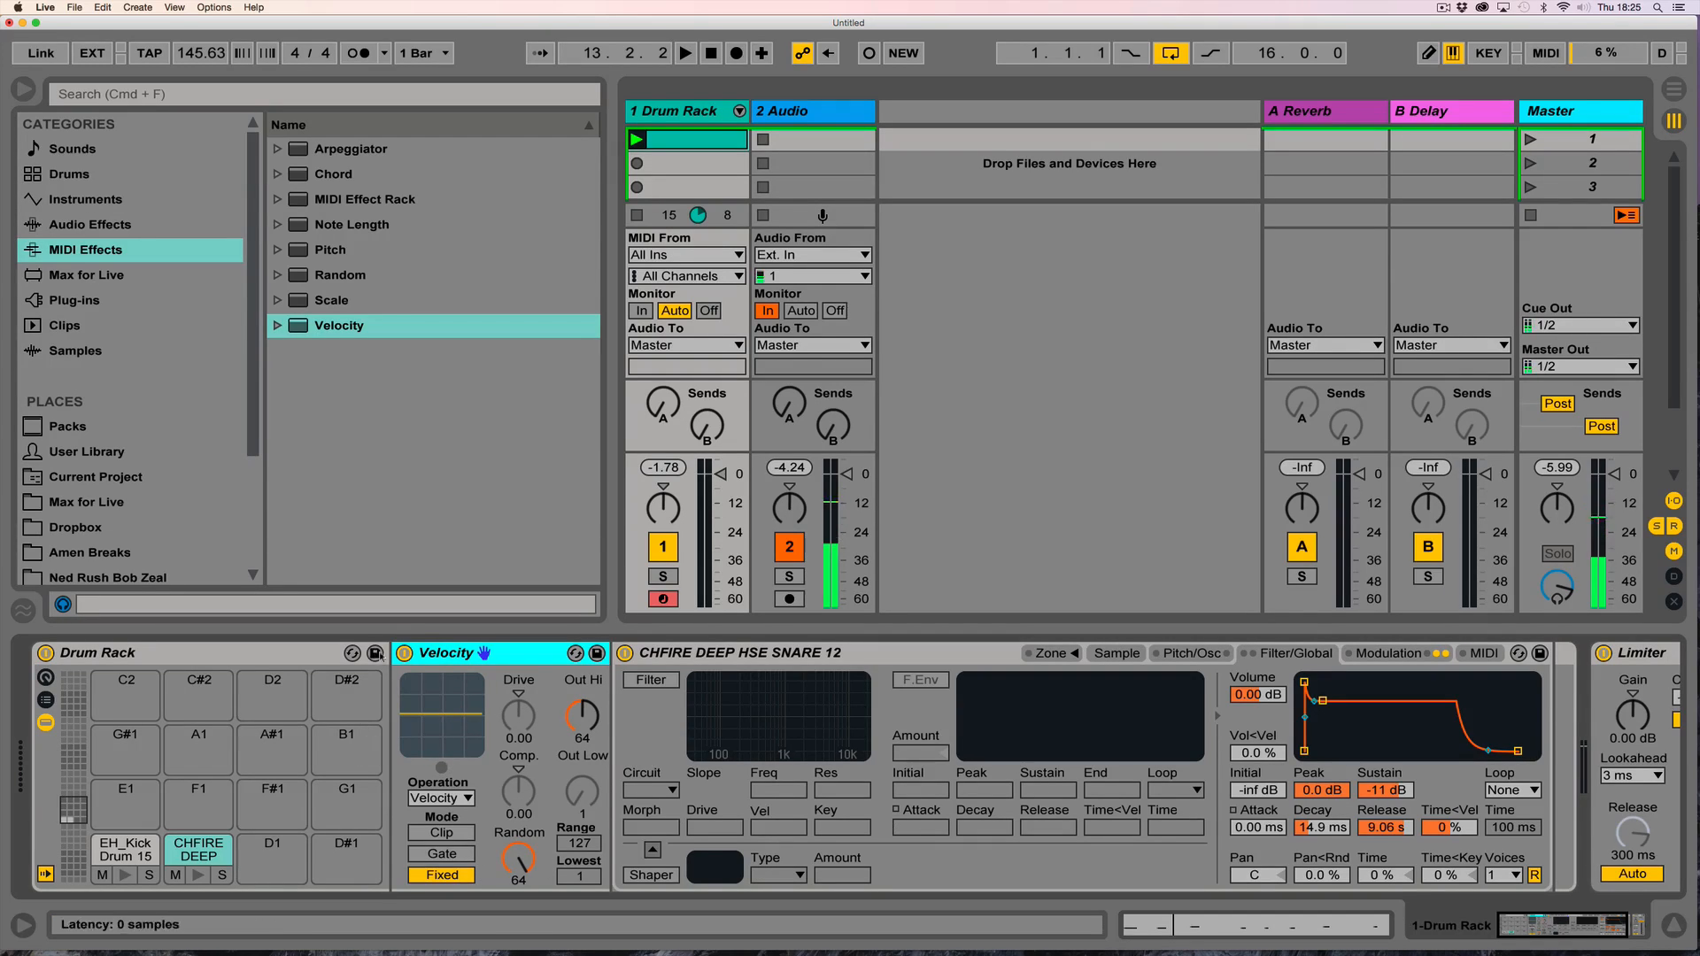
pyautogui.click(129, 851)
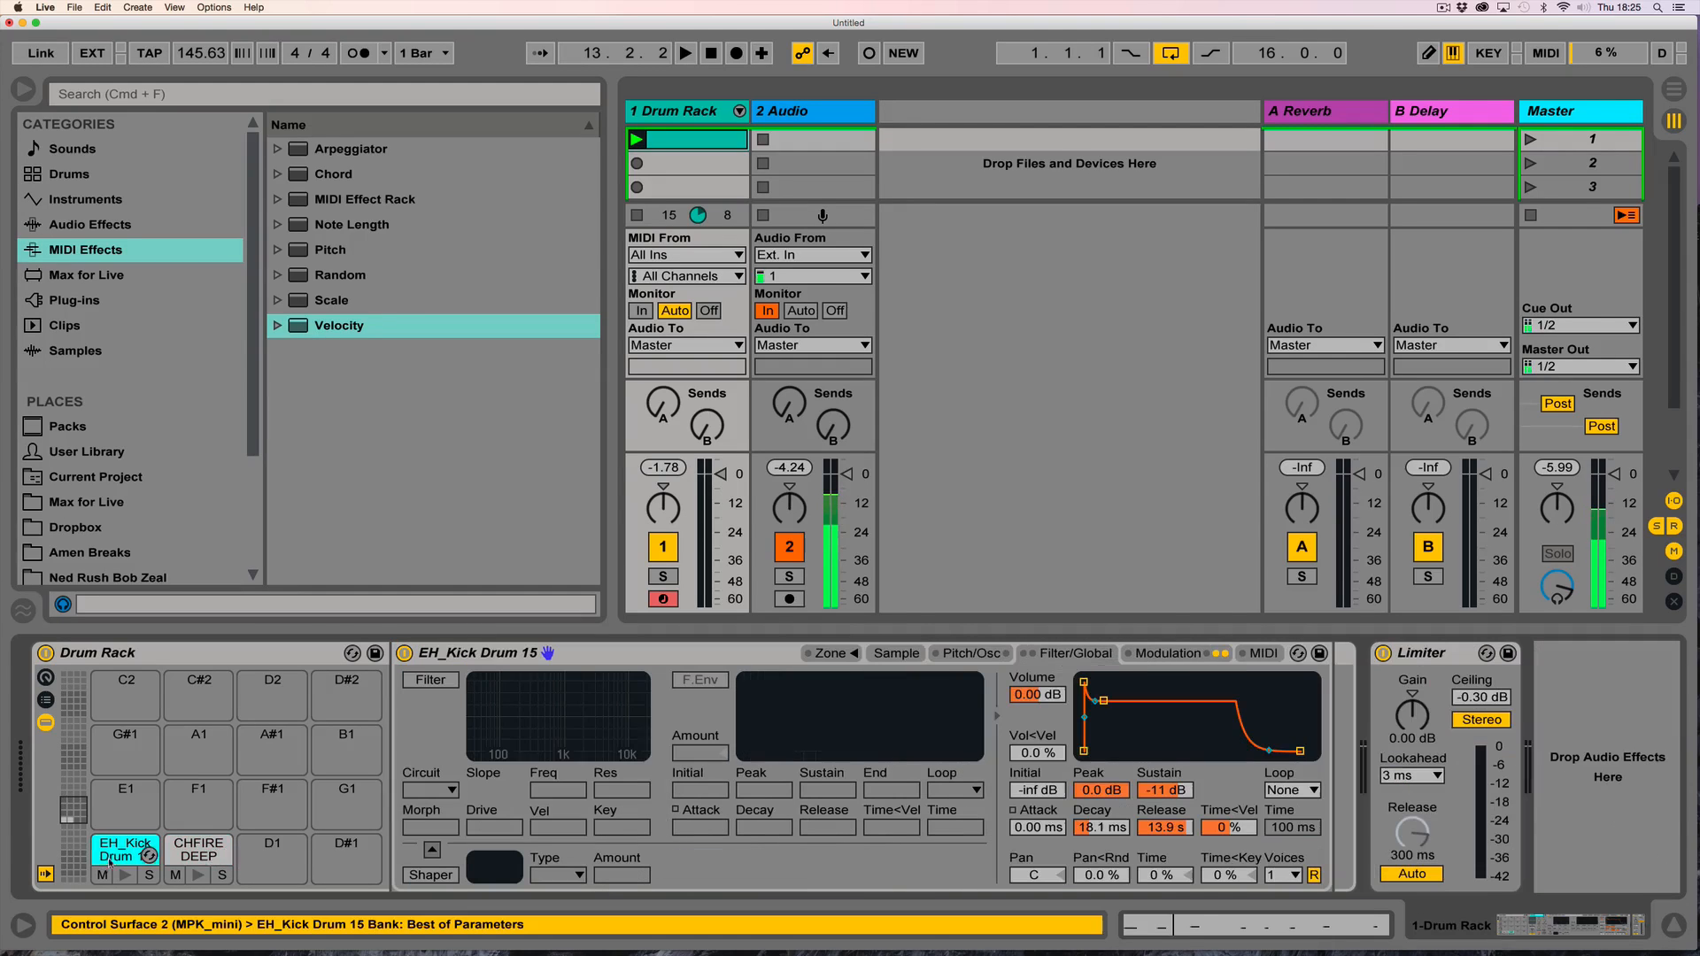
pyautogui.moveTo(299, 328); pyautogui.dragTo(382, 713)
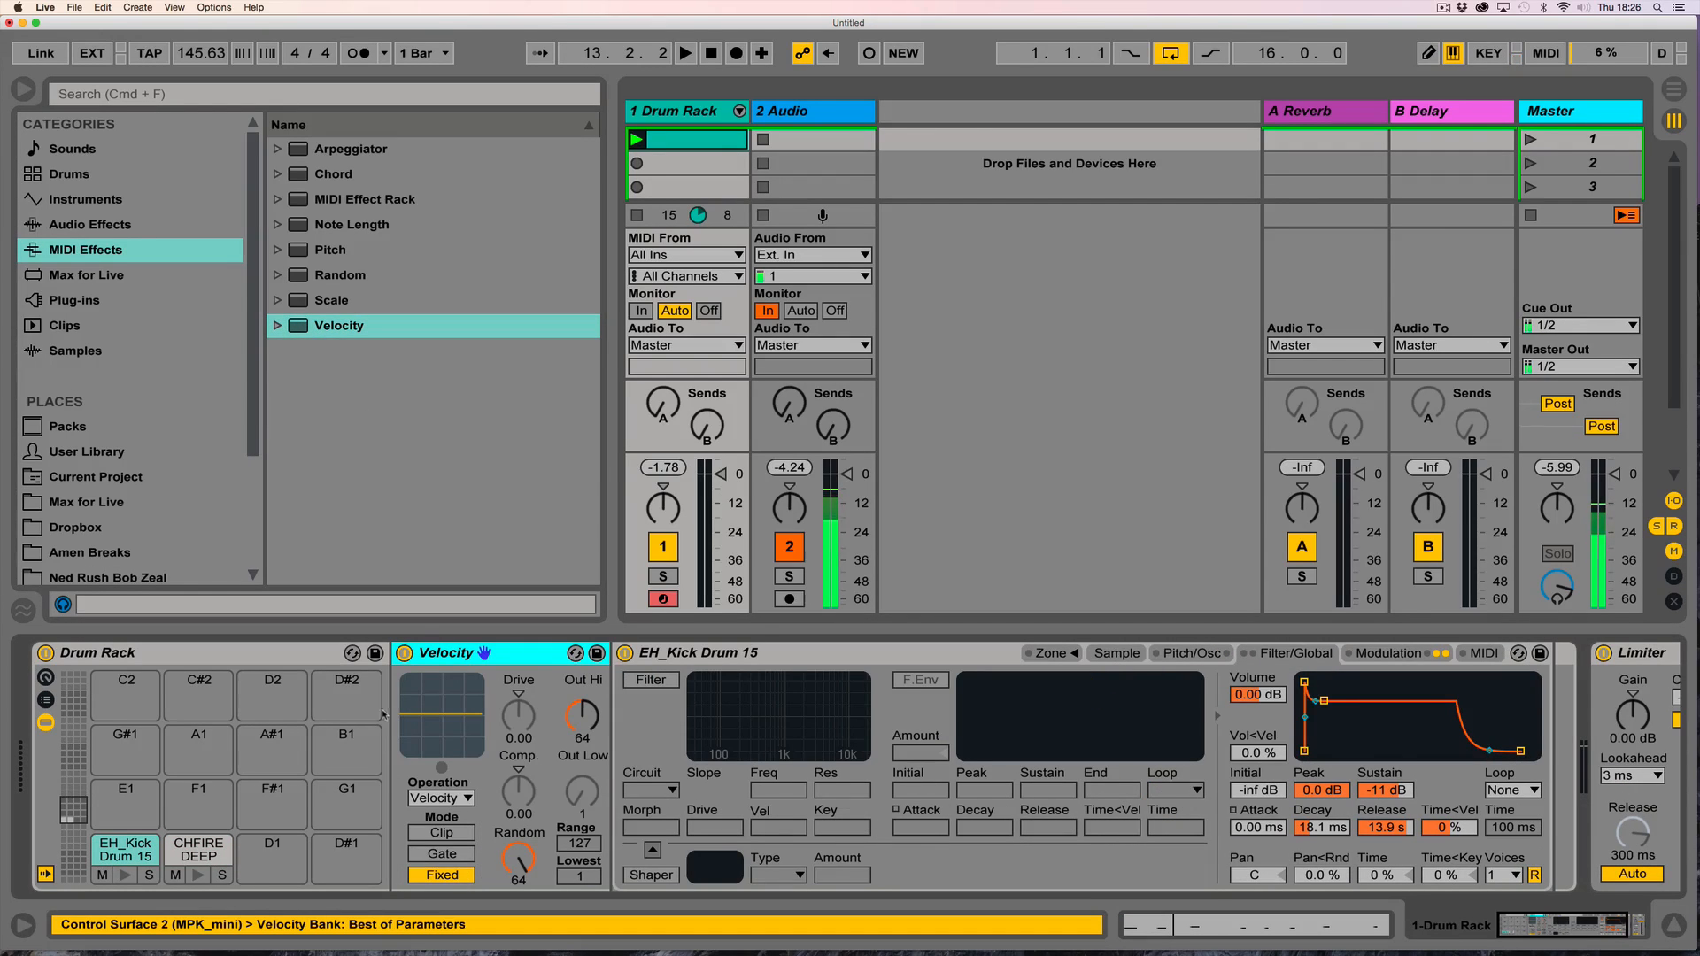
# Set the kick's volume envelope Time<Vel to 100 % and copy the value to the sibling sampler, then hide the browser.
pyautogui.moveTo(1528, 927); pyautogui.dragTo(1548, 933)
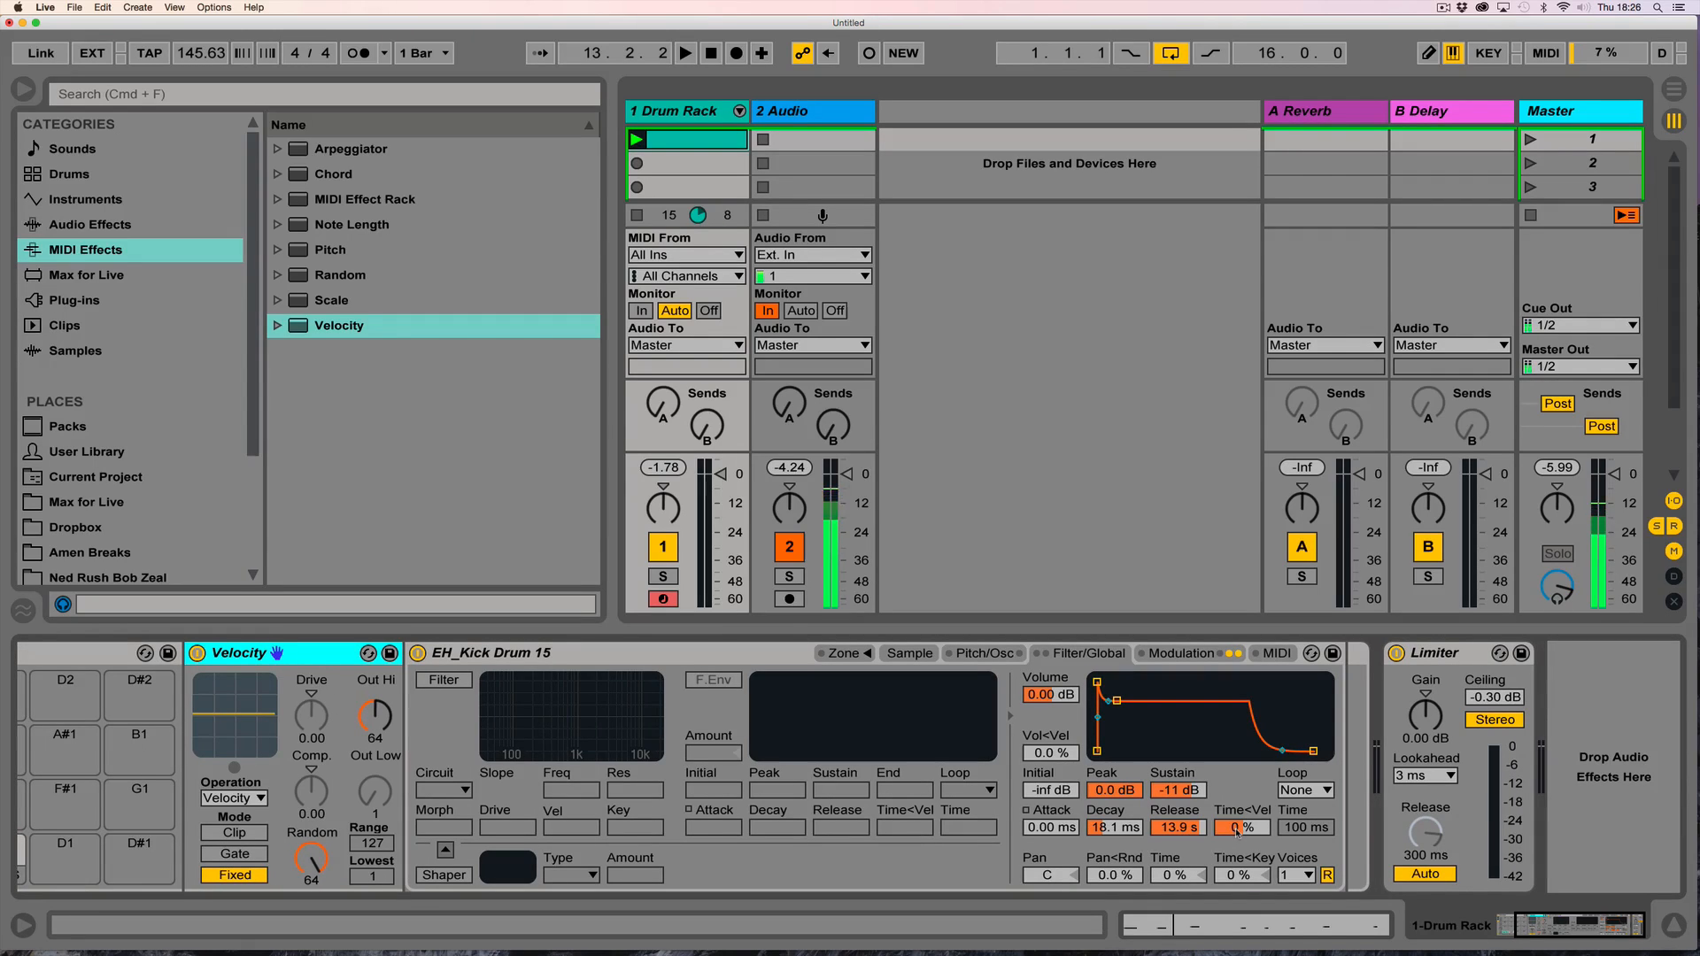
pyautogui.moveTo(1238, 833); pyautogui.dragTo(1237, 792)
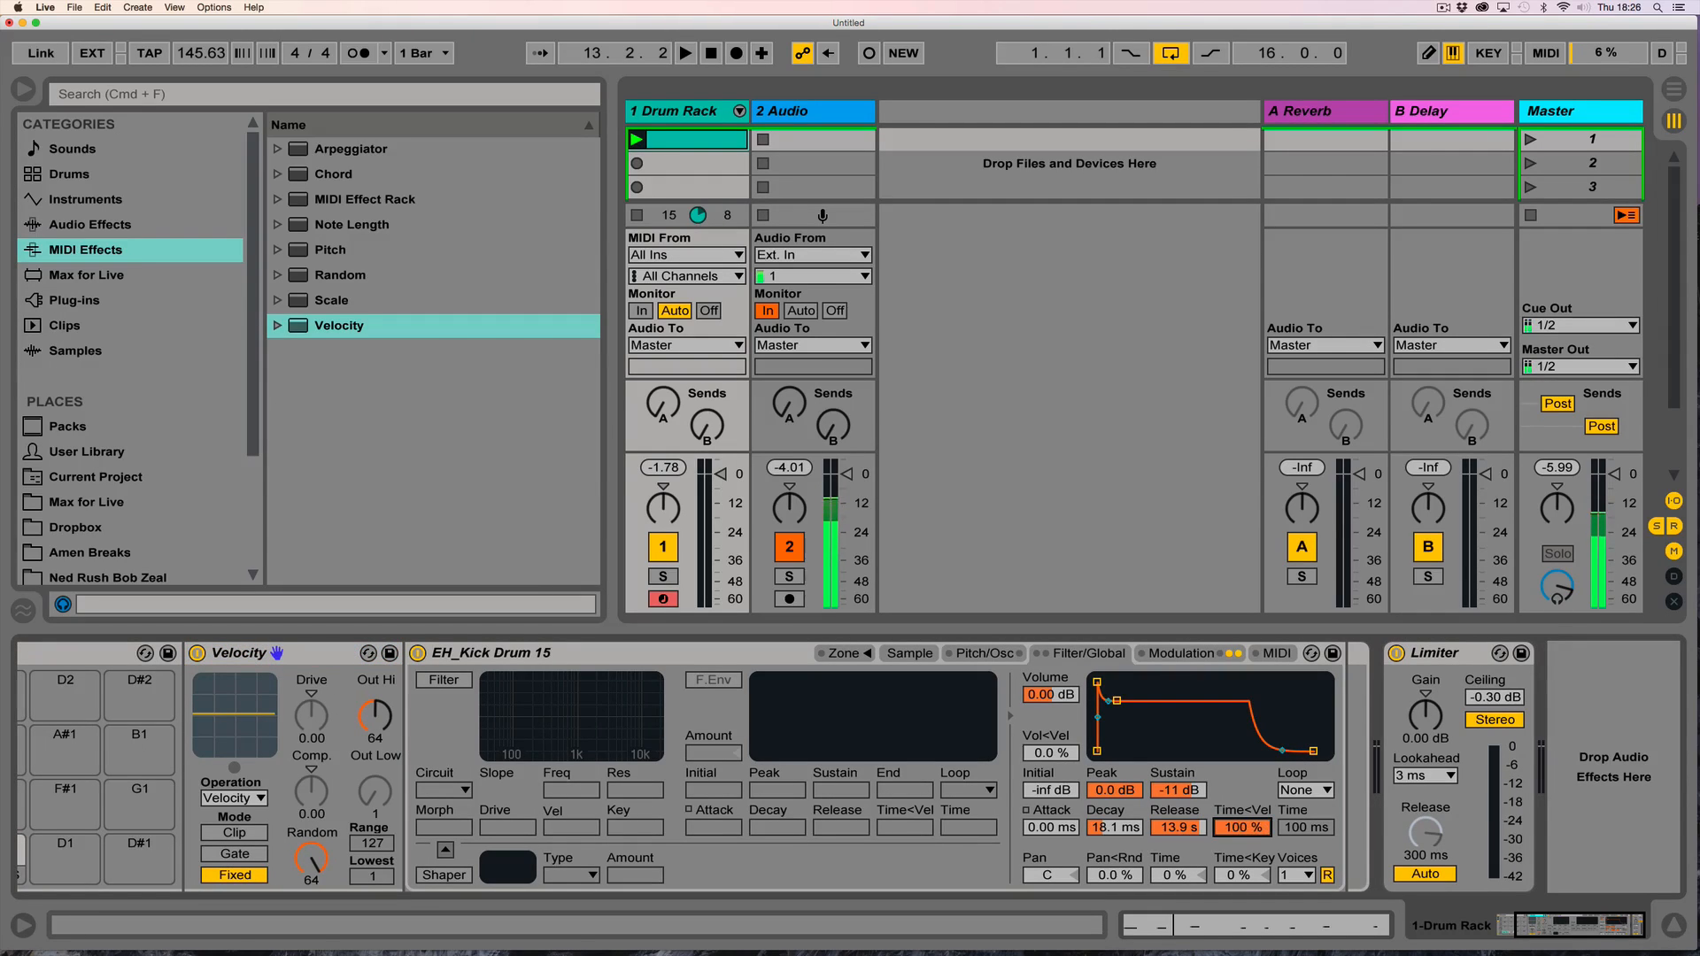
pyautogui.rightClick(1237, 832)
pyautogui.click(1325, 555)
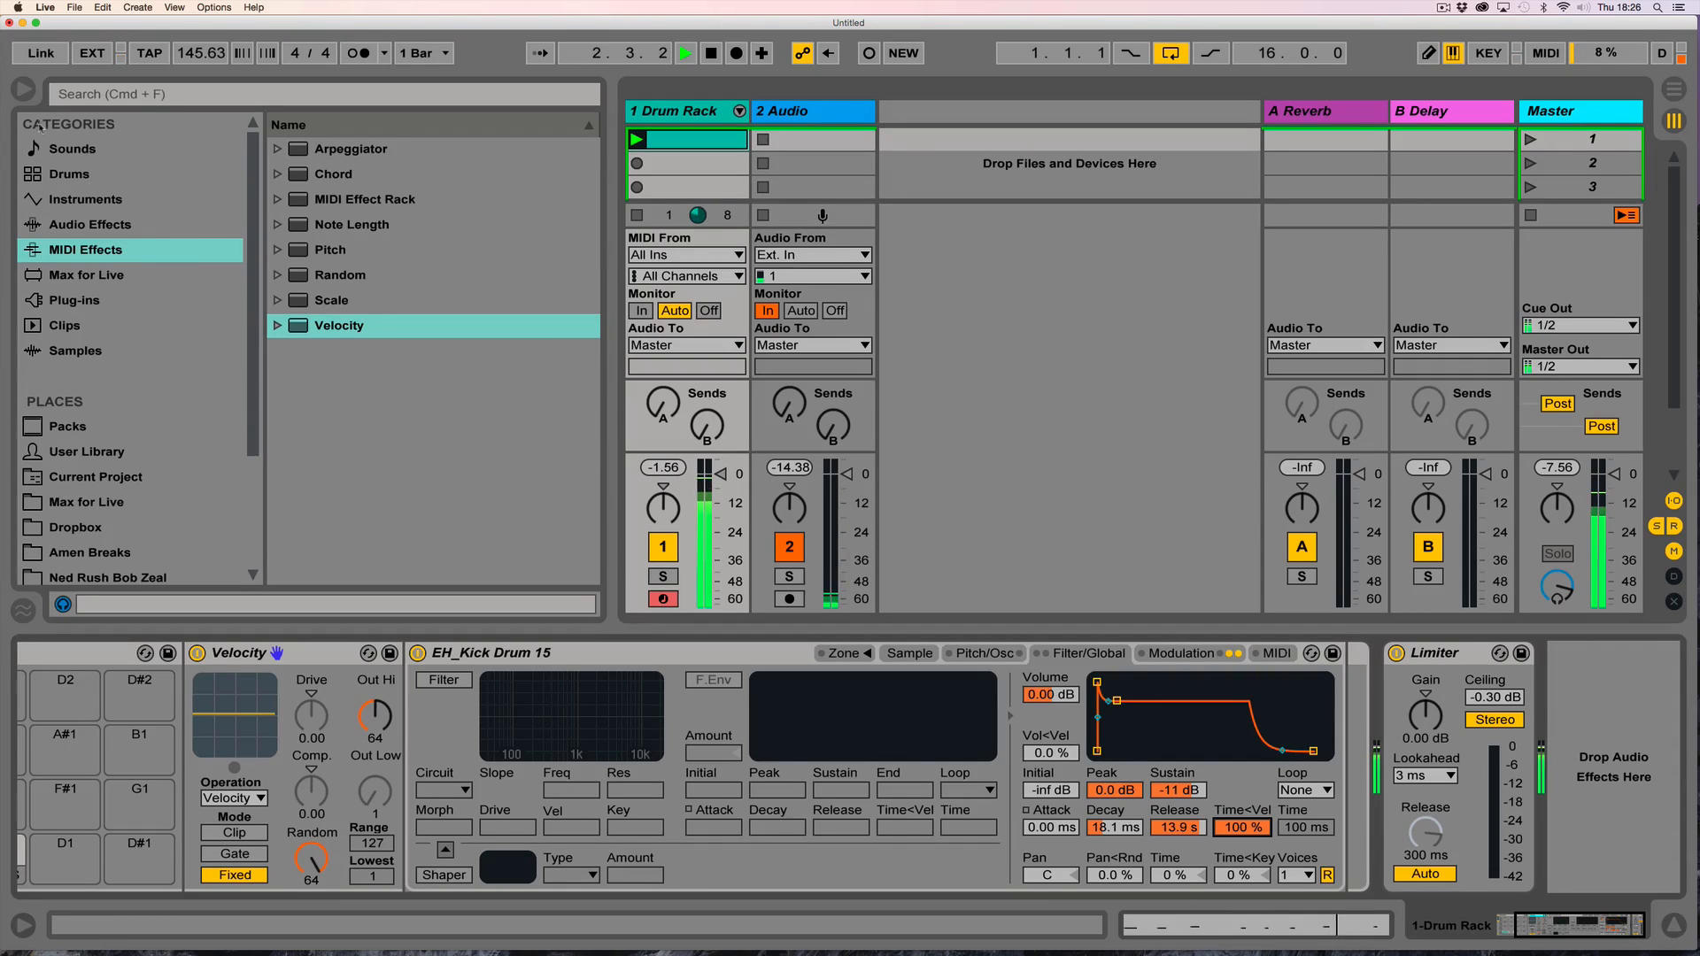
pyautogui.click(23, 89)
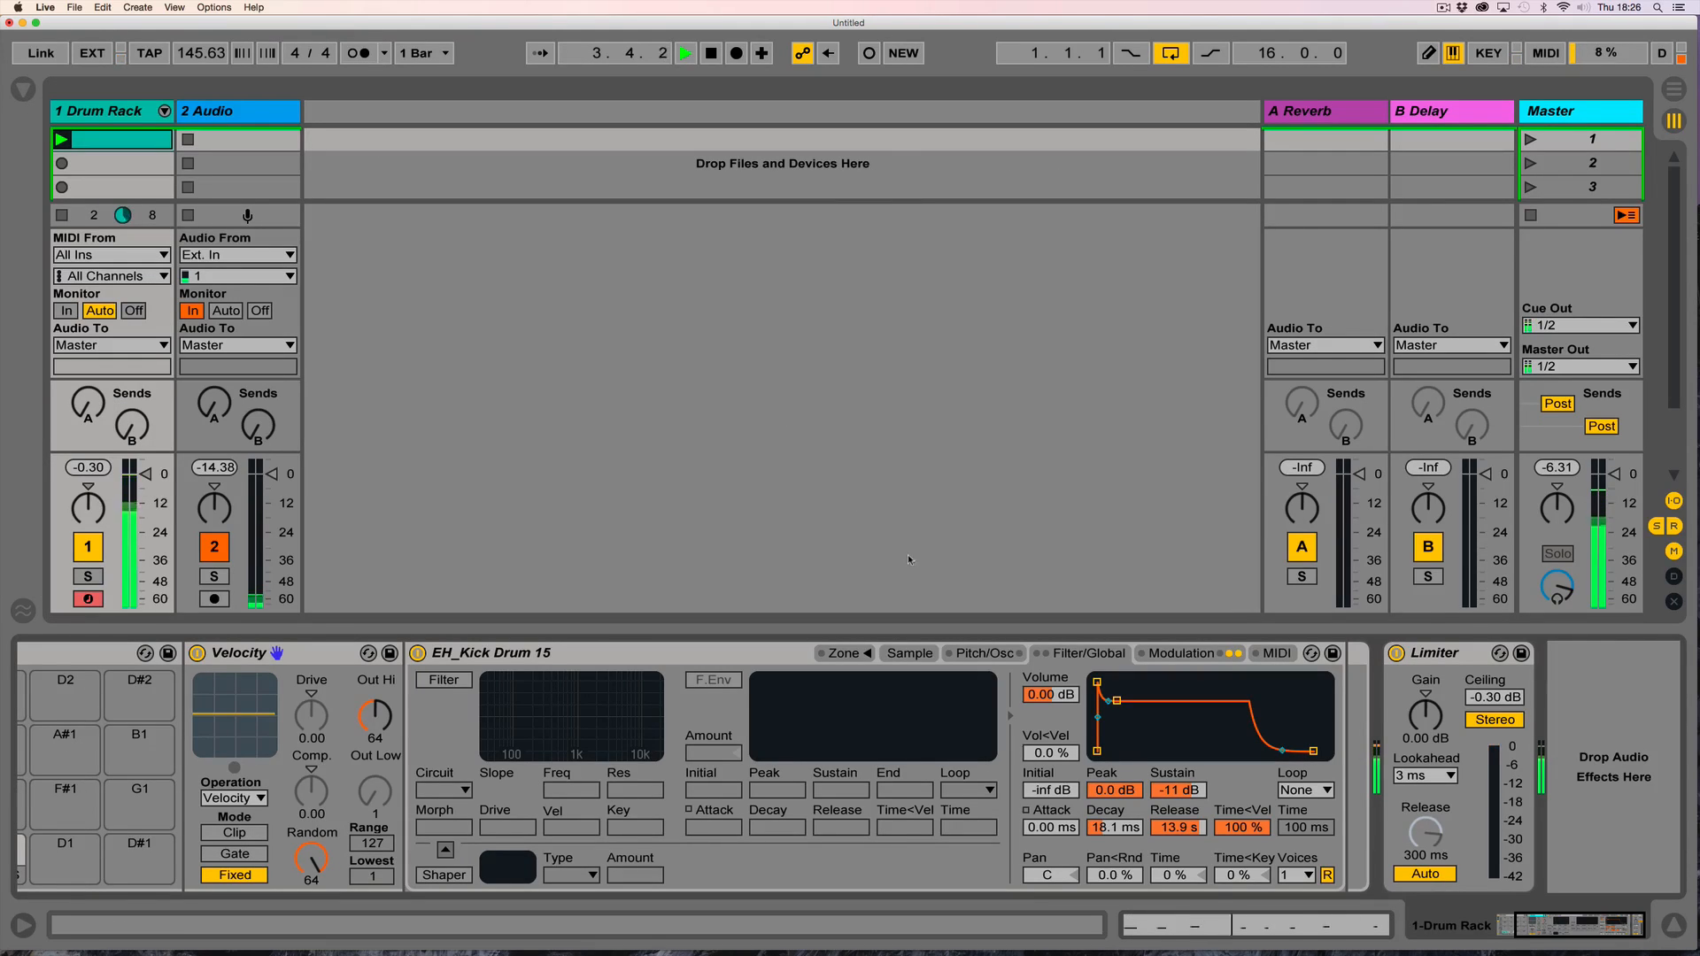
pyautogui.click(1181, 654)
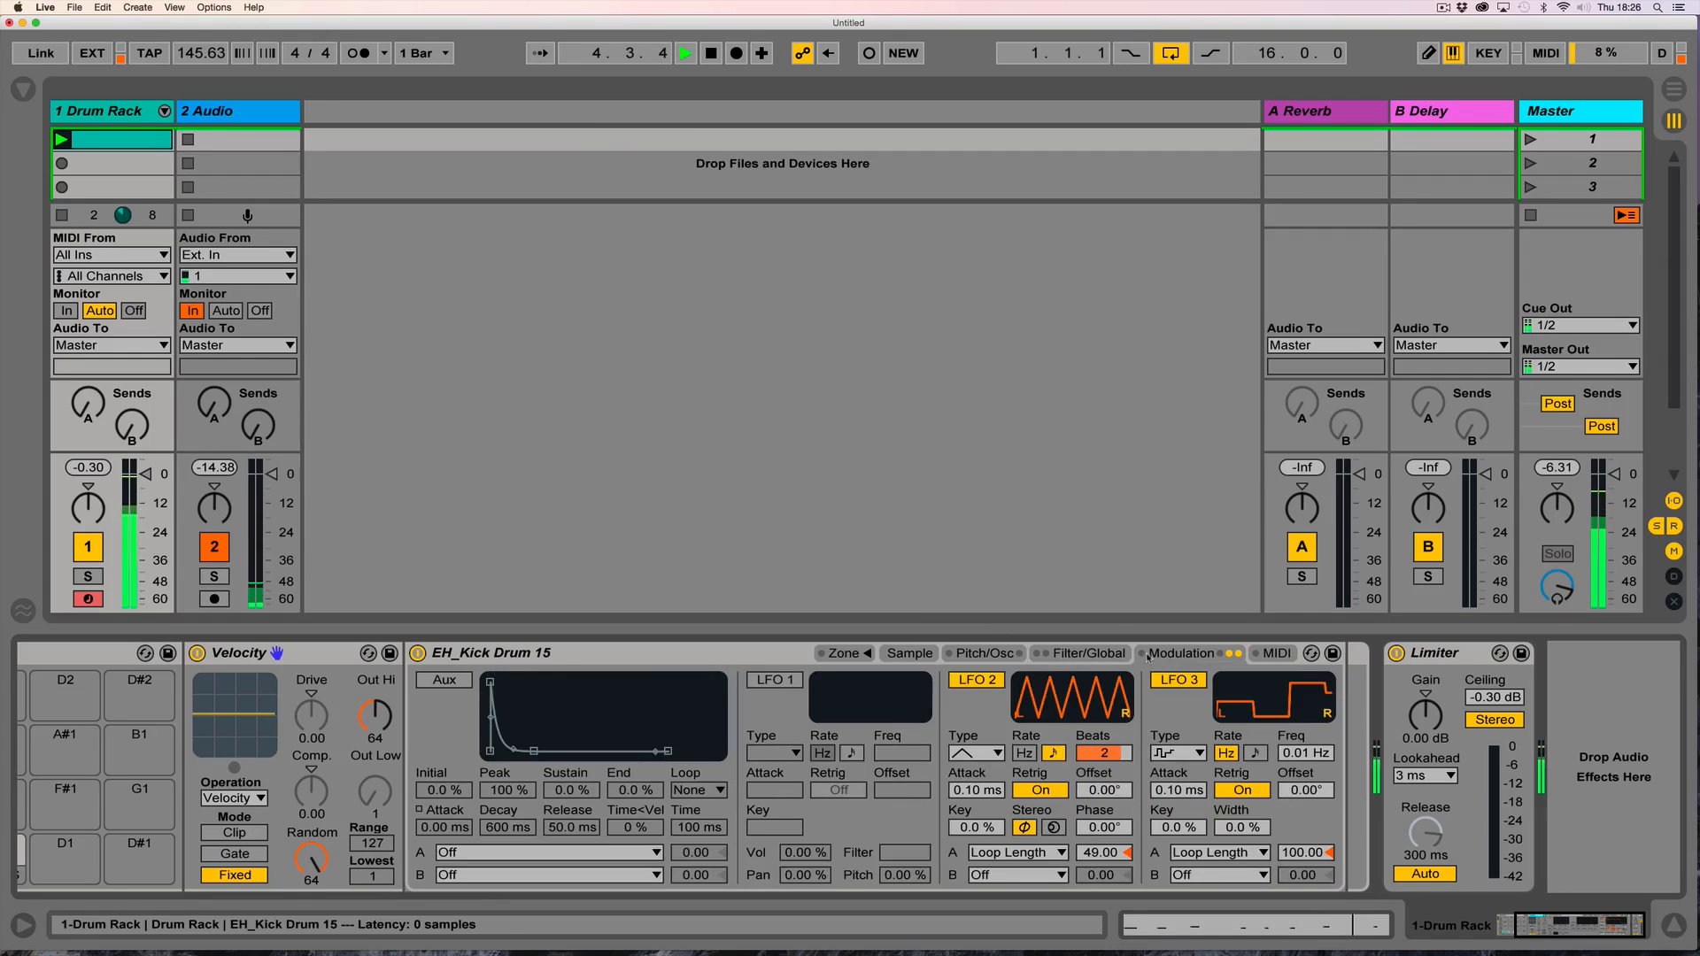
pyautogui.click(1089, 654)
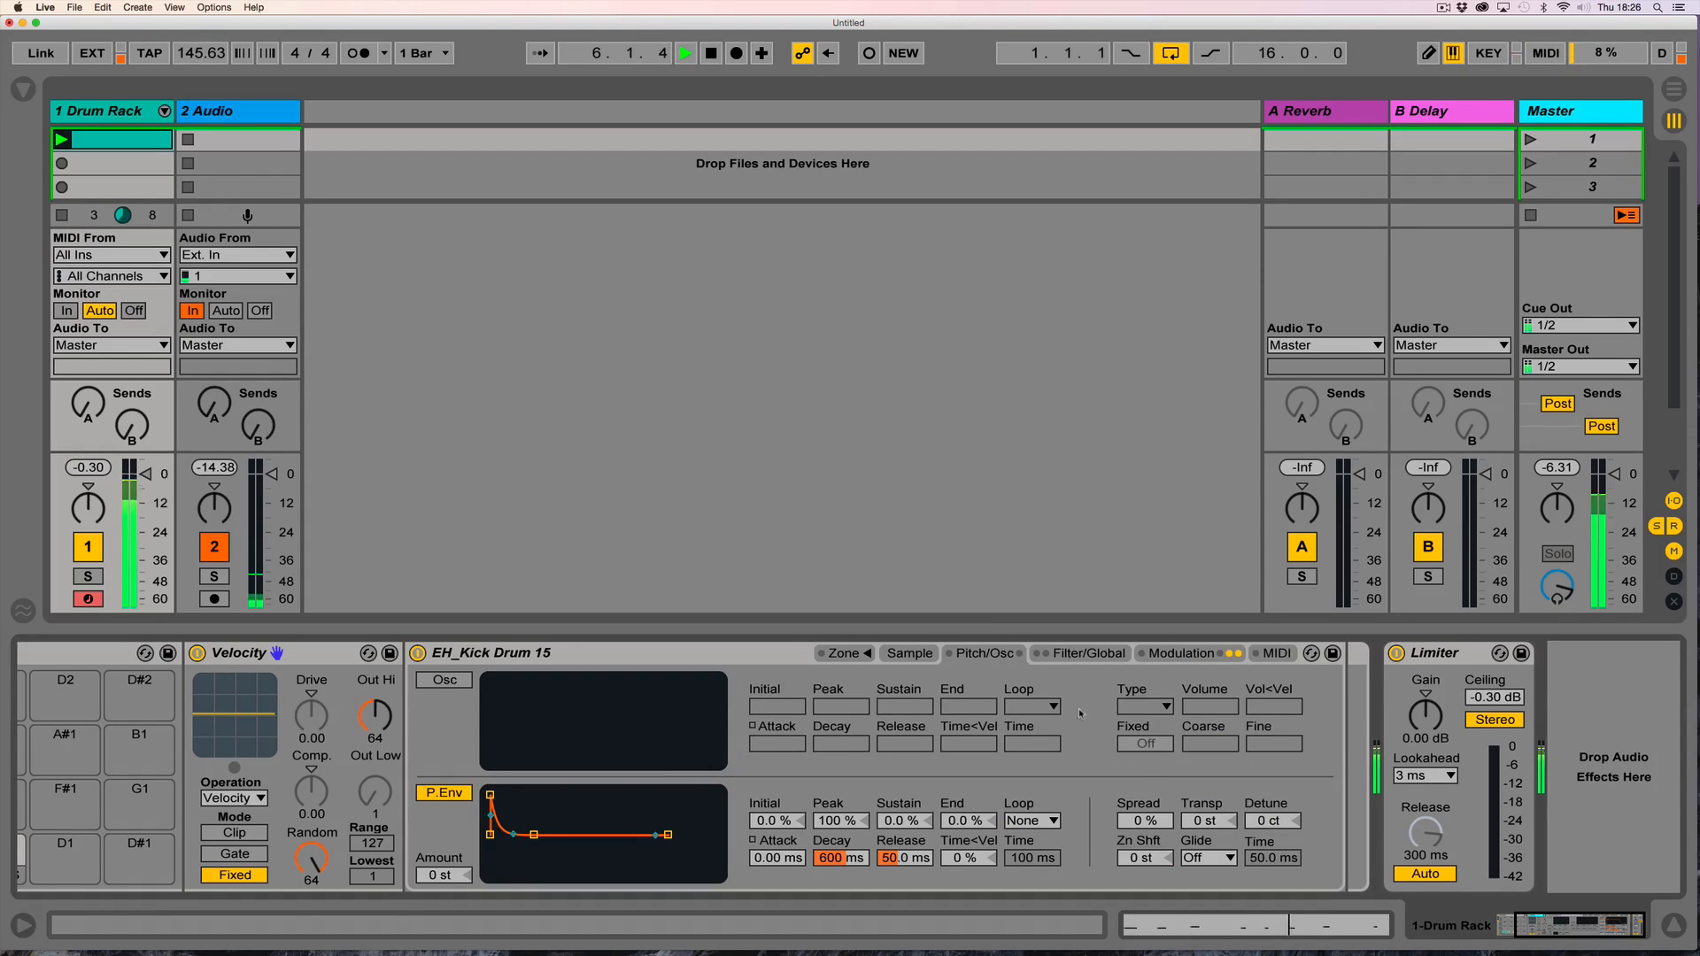
pyautogui.click(1171, 654)
pyautogui.click(1089, 654)
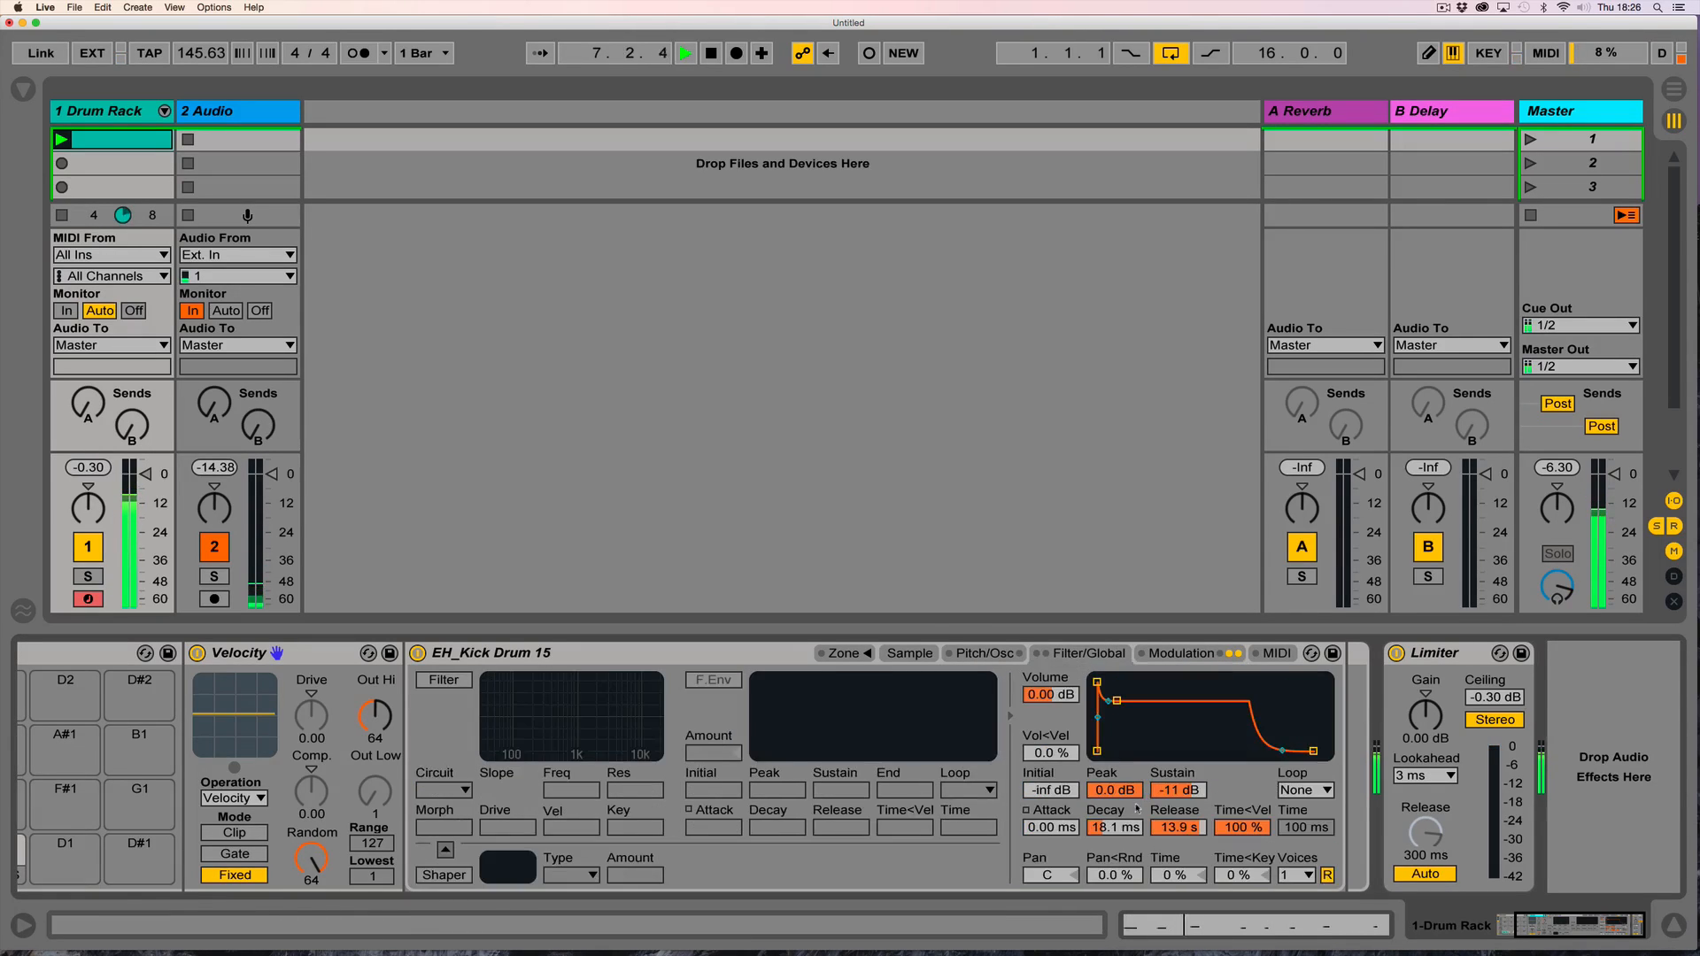
# Set the kick's volume envelope release to 2.29 s and copy the value to the sibling sampler.
pyautogui.moveTo(1178, 827); pyautogui.dragTo(1169, 837)
pyautogui.rightClick(1170, 831)
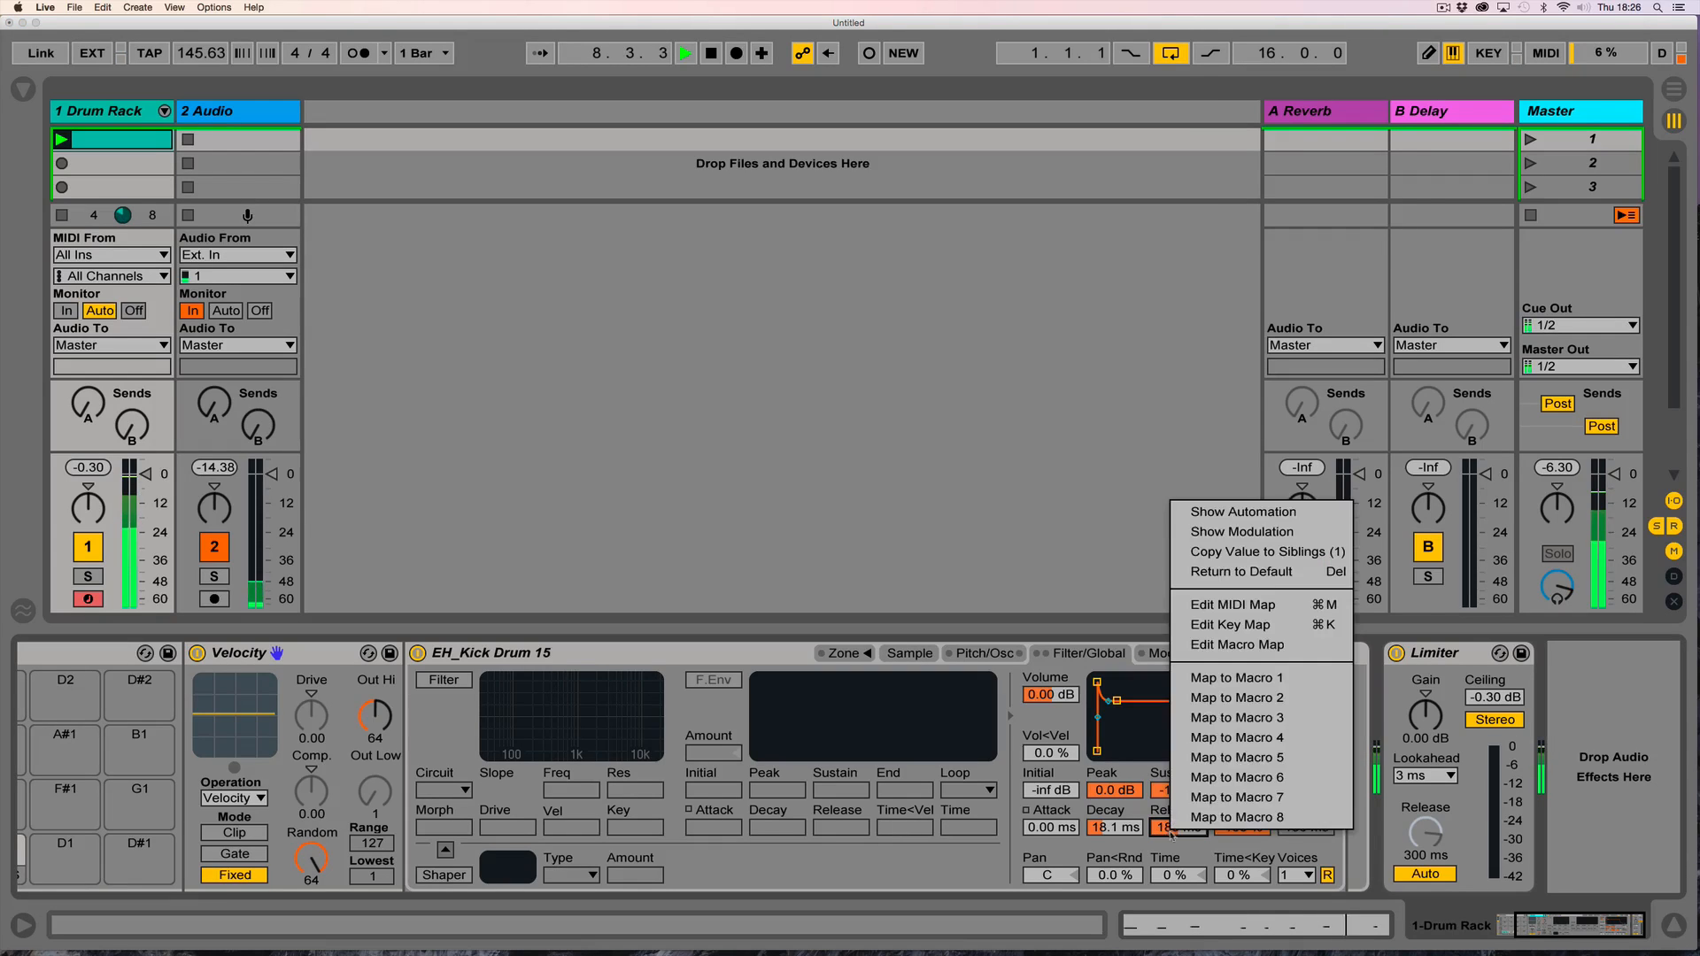
pyautogui.click(1033, 582)
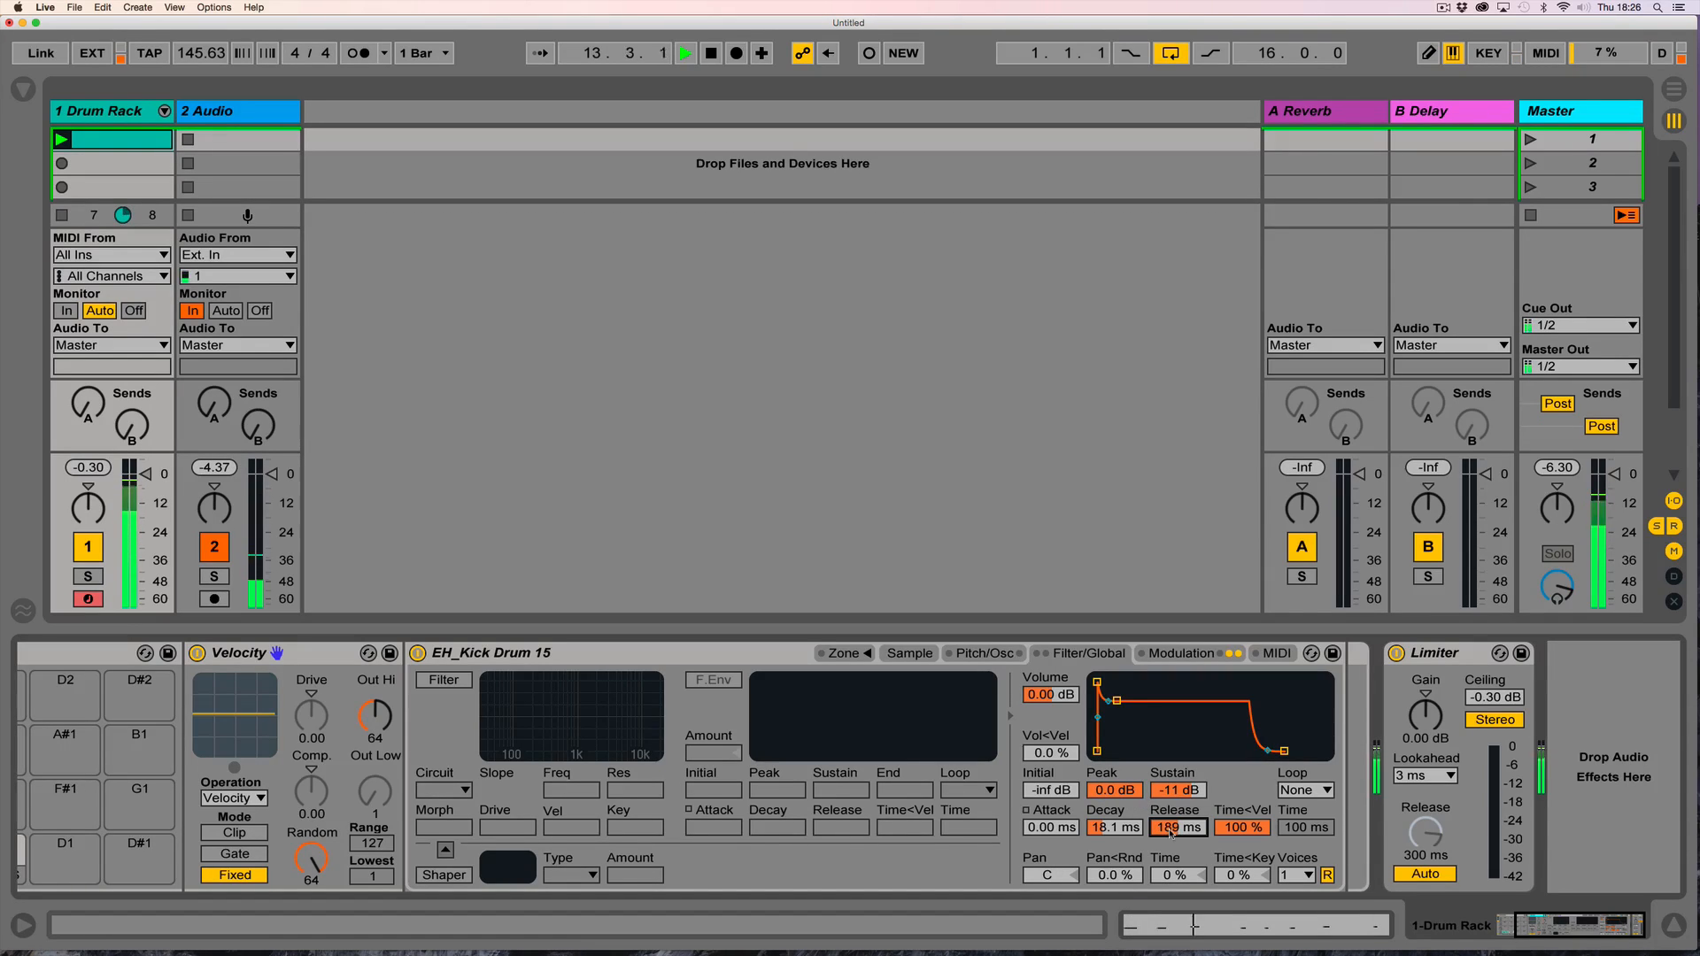
pyautogui.moveTo(1169, 832); pyautogui.dragTo(1169, 815)
pyautogui.rightClick(1173, 830)
pyautogui.click(1249, 553)
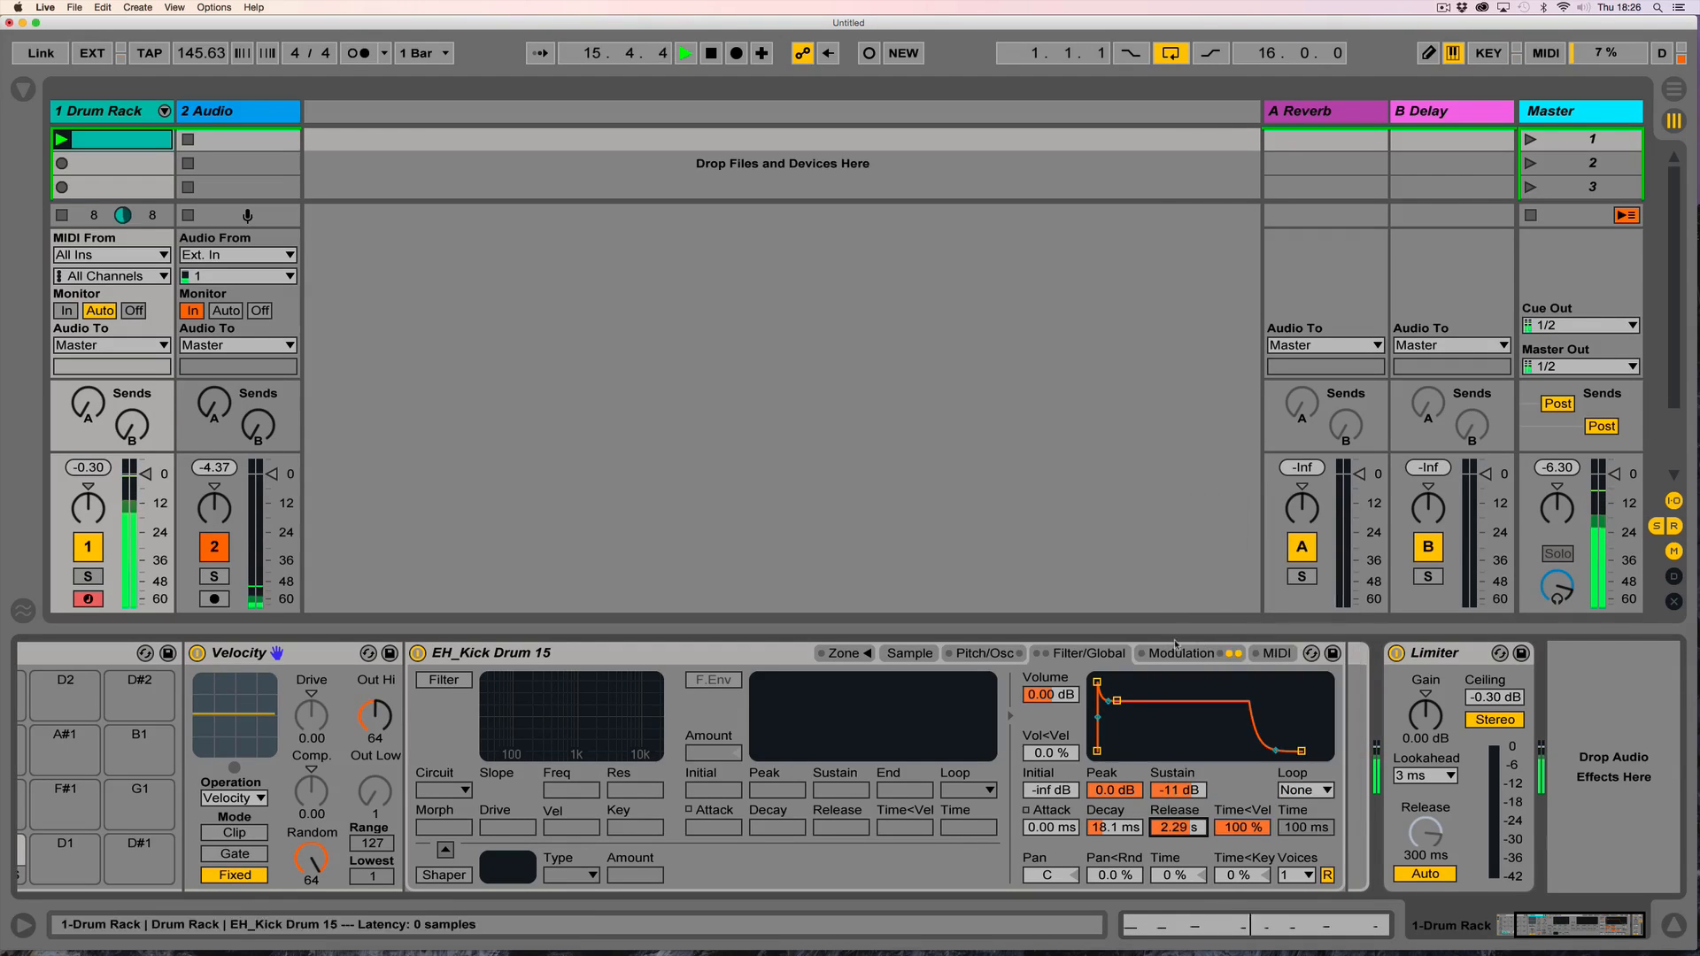
# Set the kick's volume envelope sustain to -inf dB and decay to 376 ms, copying the values to the sibling sampler.
pyautogui.rightClick(1171, 783)
pyautogui.click(1240, 511)
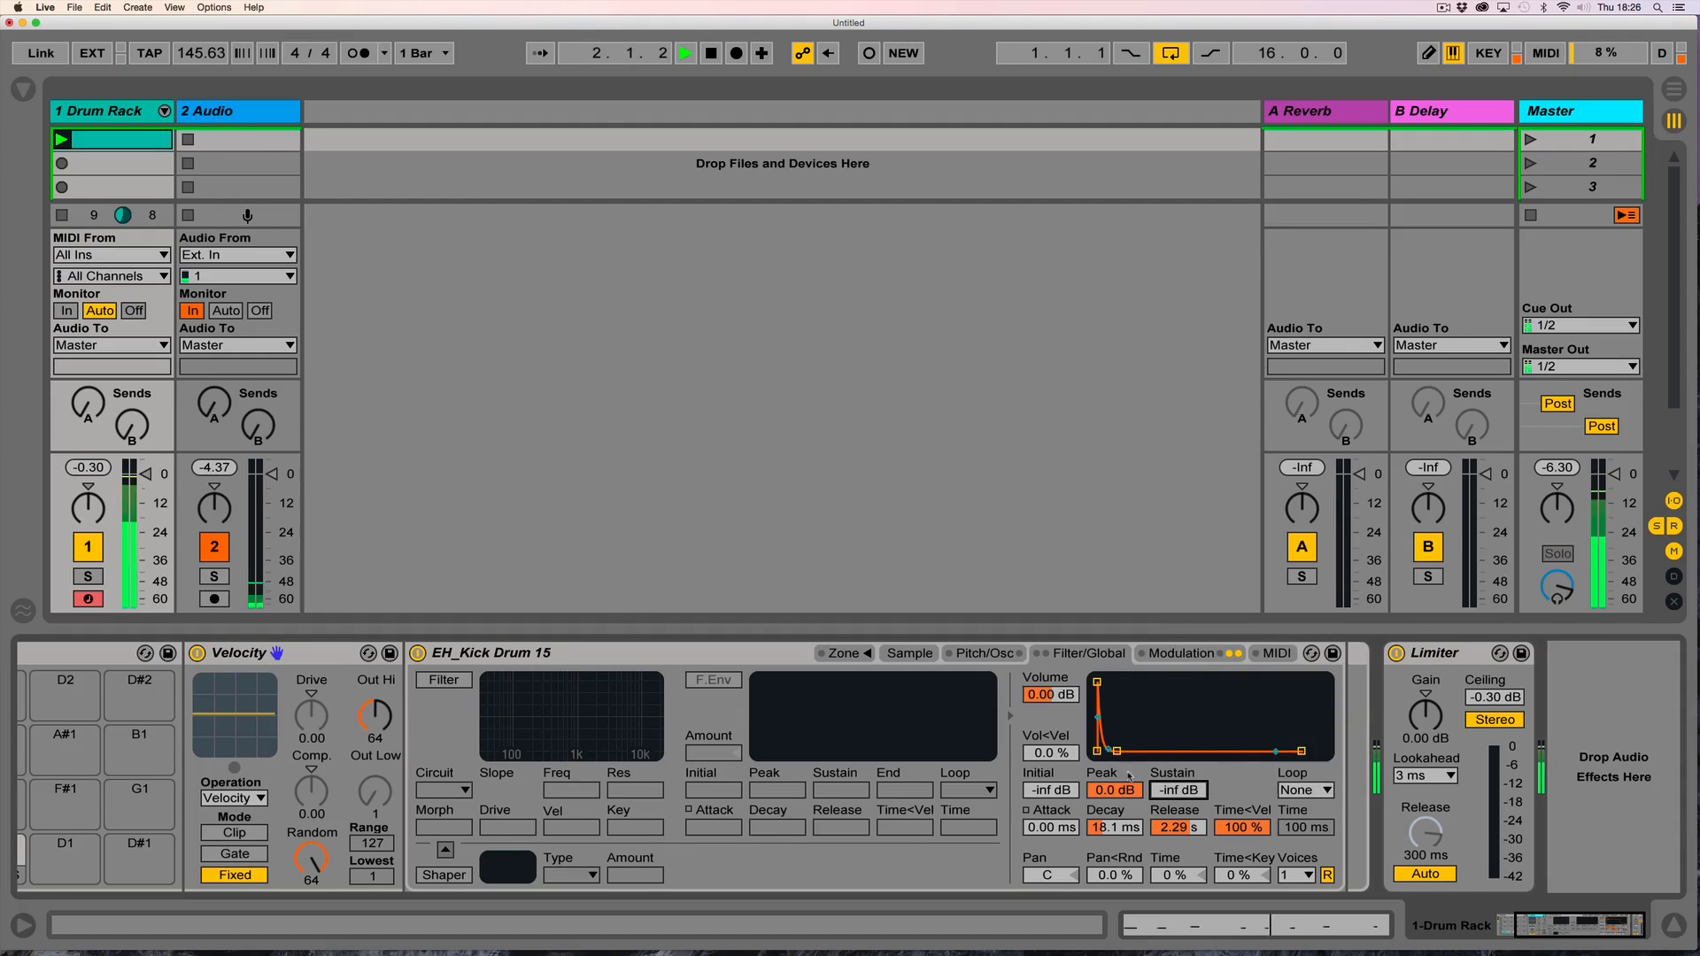
pyautogui.moveTo(1108, 832)
pyautogui.mouseDown()
pyautogui.moveTo(1108, 801)
pyautogui.moveTo(1105, 863)
pyautogui.mouseUp()
pyautogui.rightClick(1108, 832)
pyautogui.click(1186, 553)
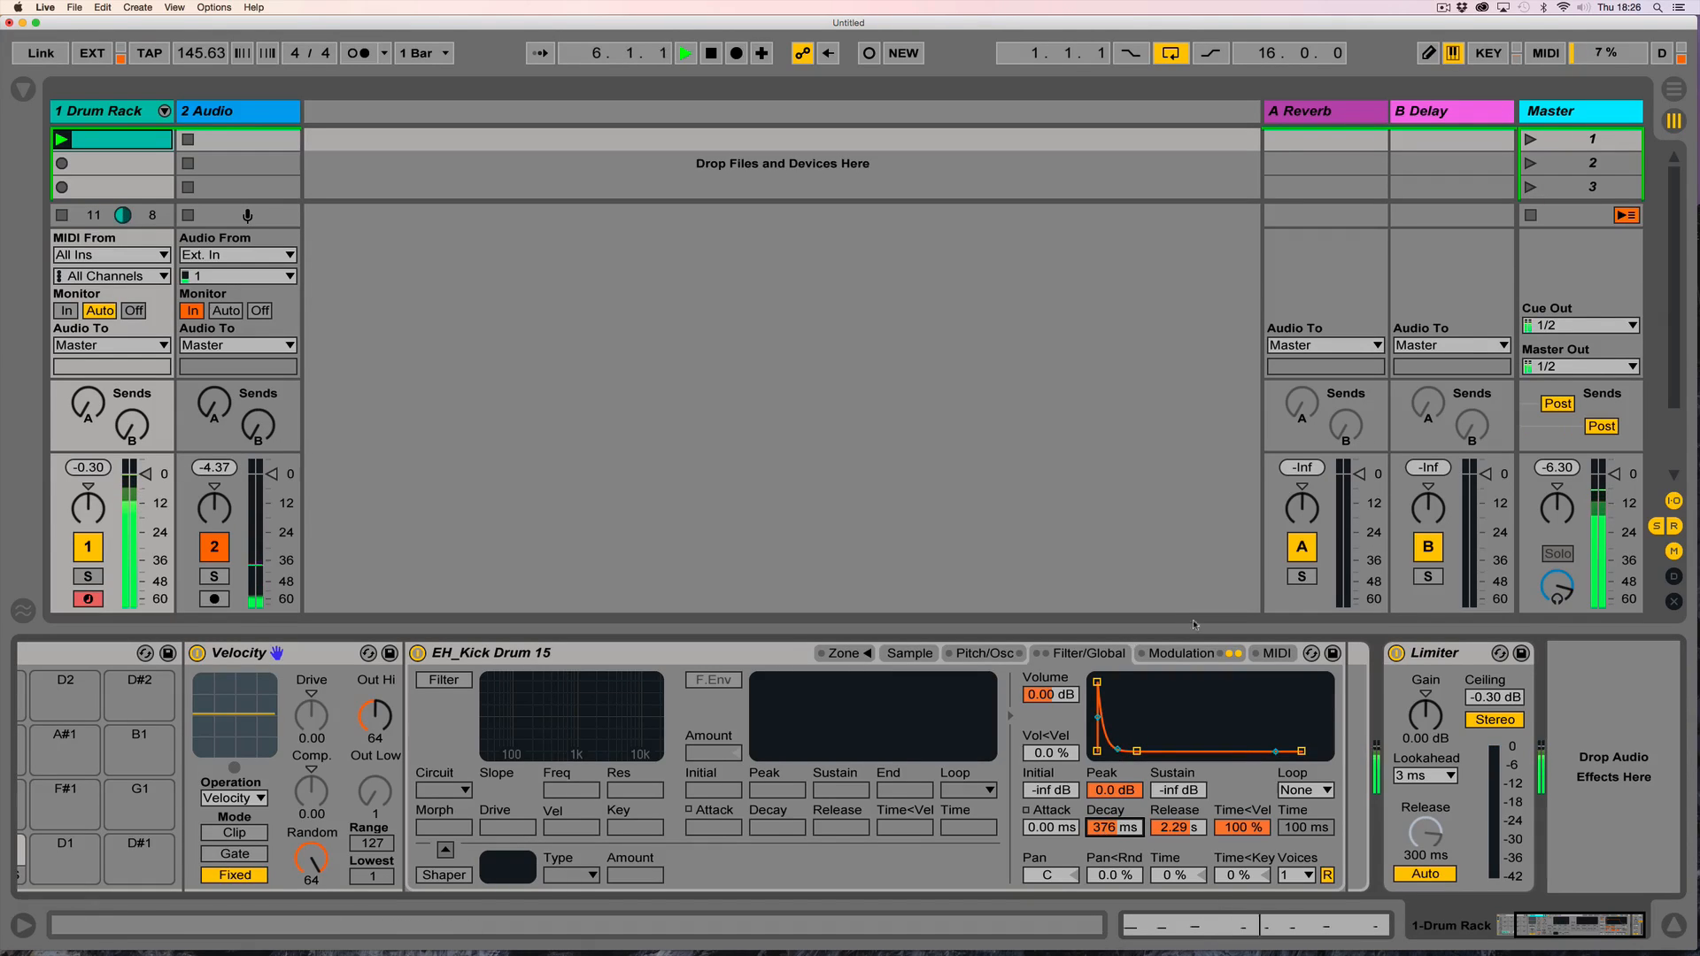
# Assign Loop Start as destination B of the kick's LFO 3 with an amount of 100.00 and play the clip.
pyautogui.click(1181, 654)
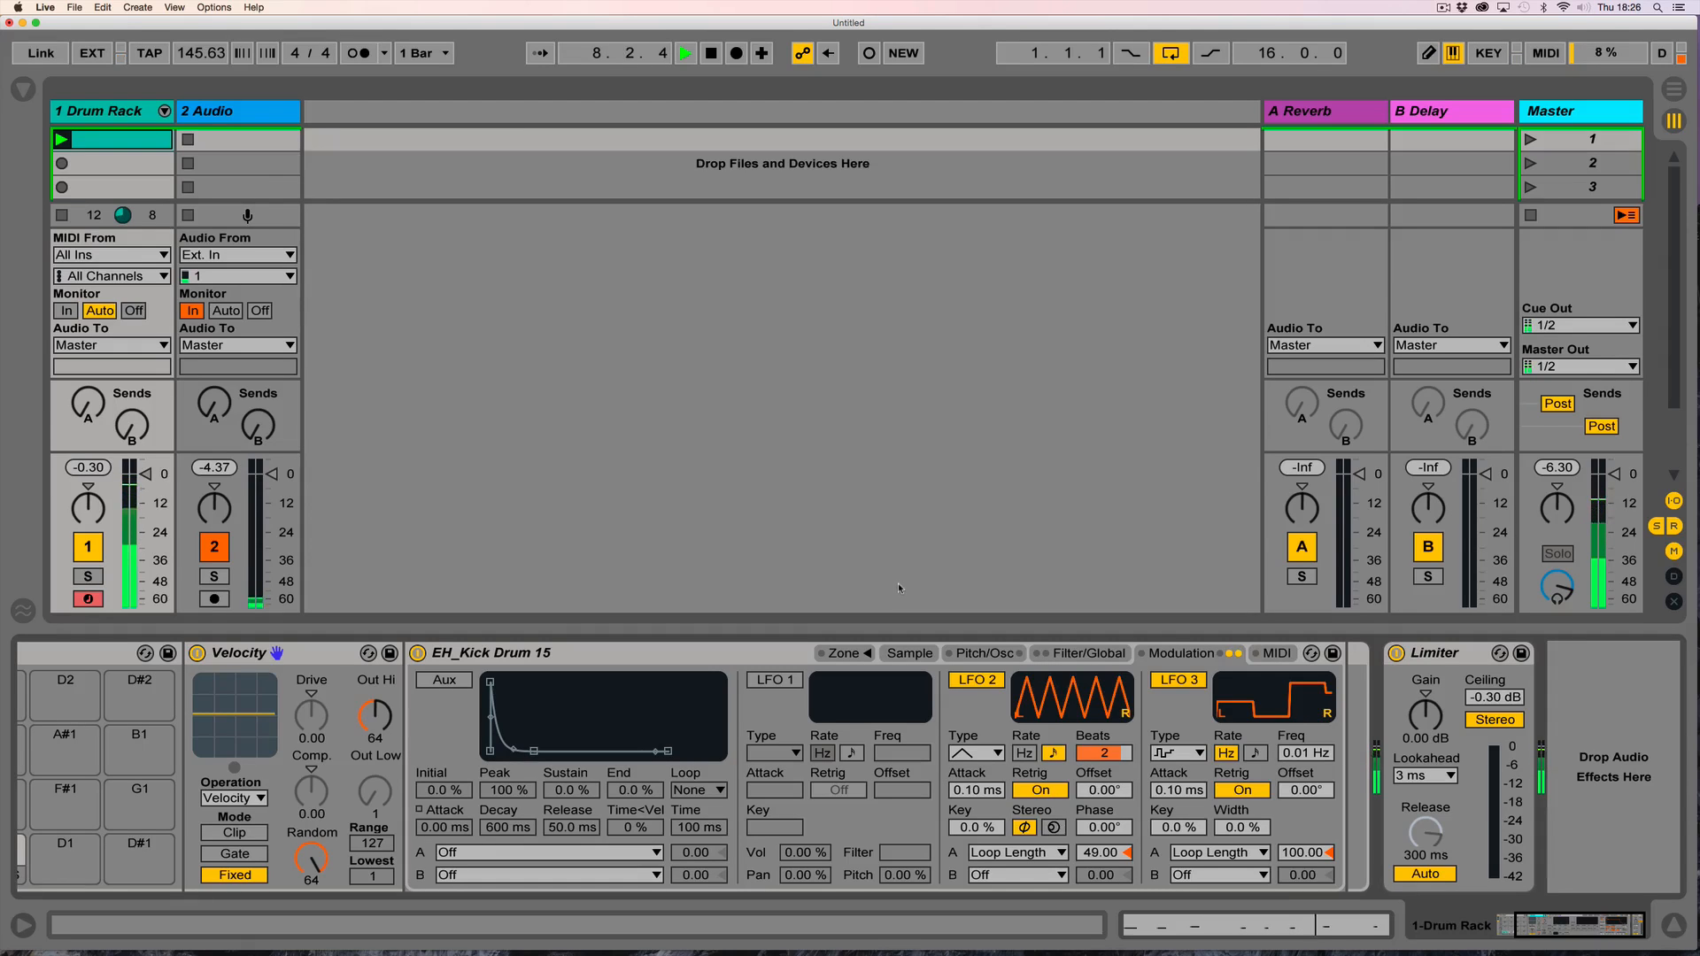
pyautogui.press('space')
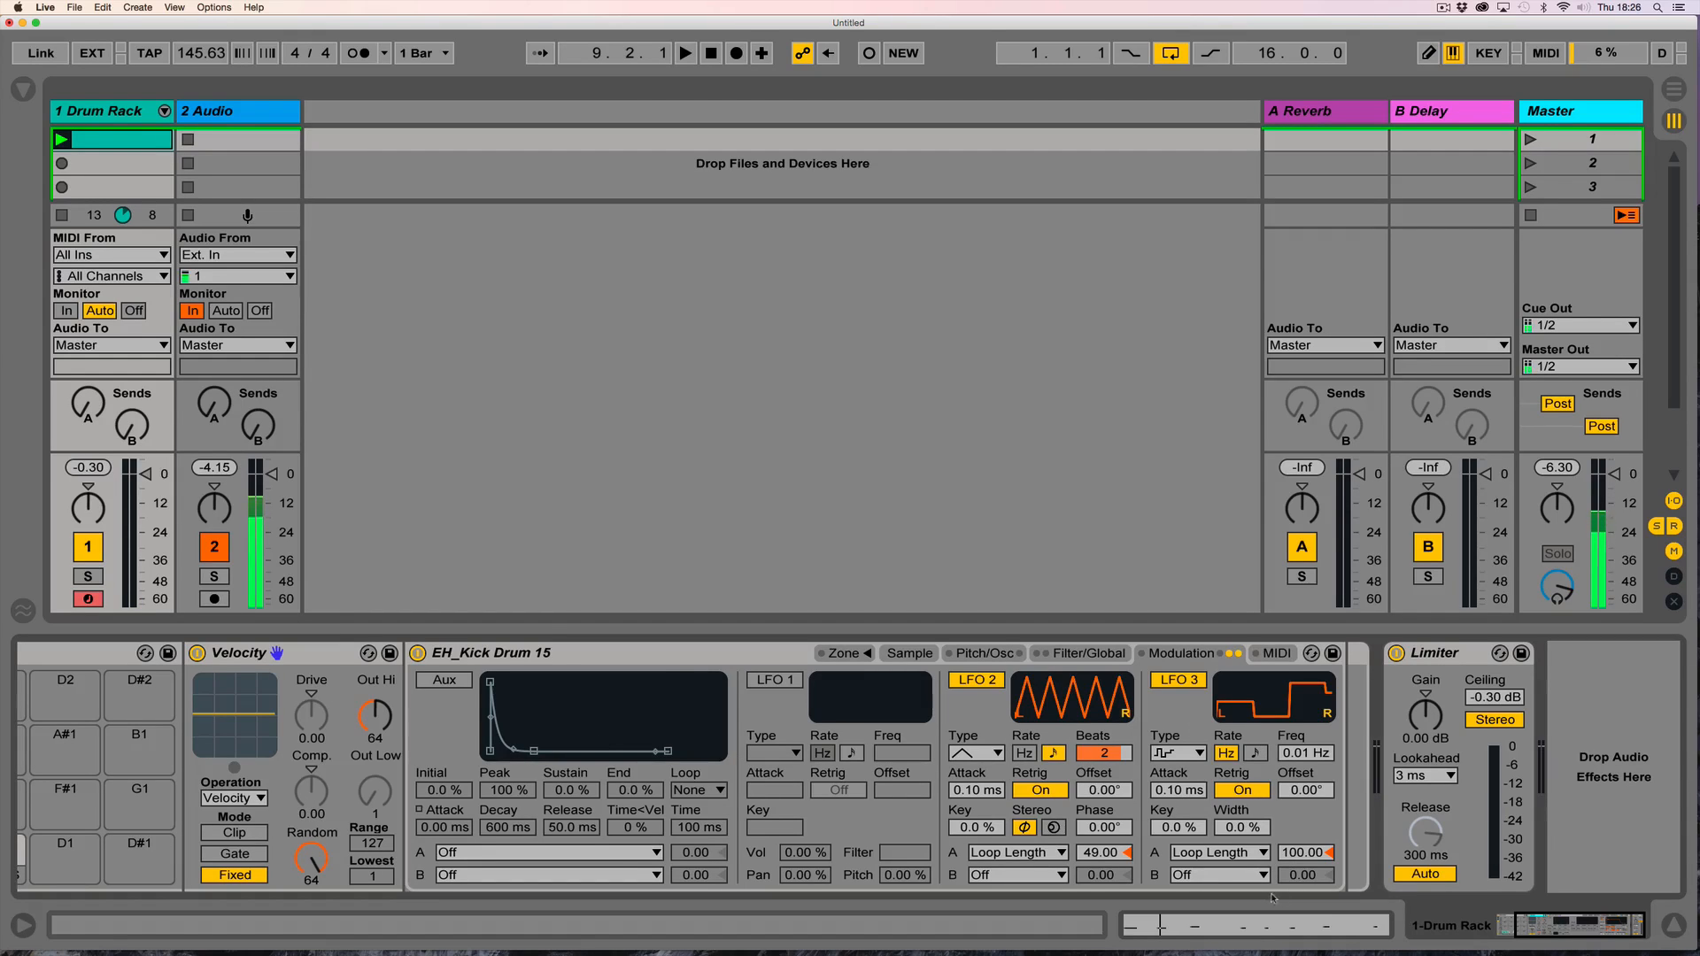
pyautogui.moveTo(1542, 935); pyautogui.dragTo(1472, 939)
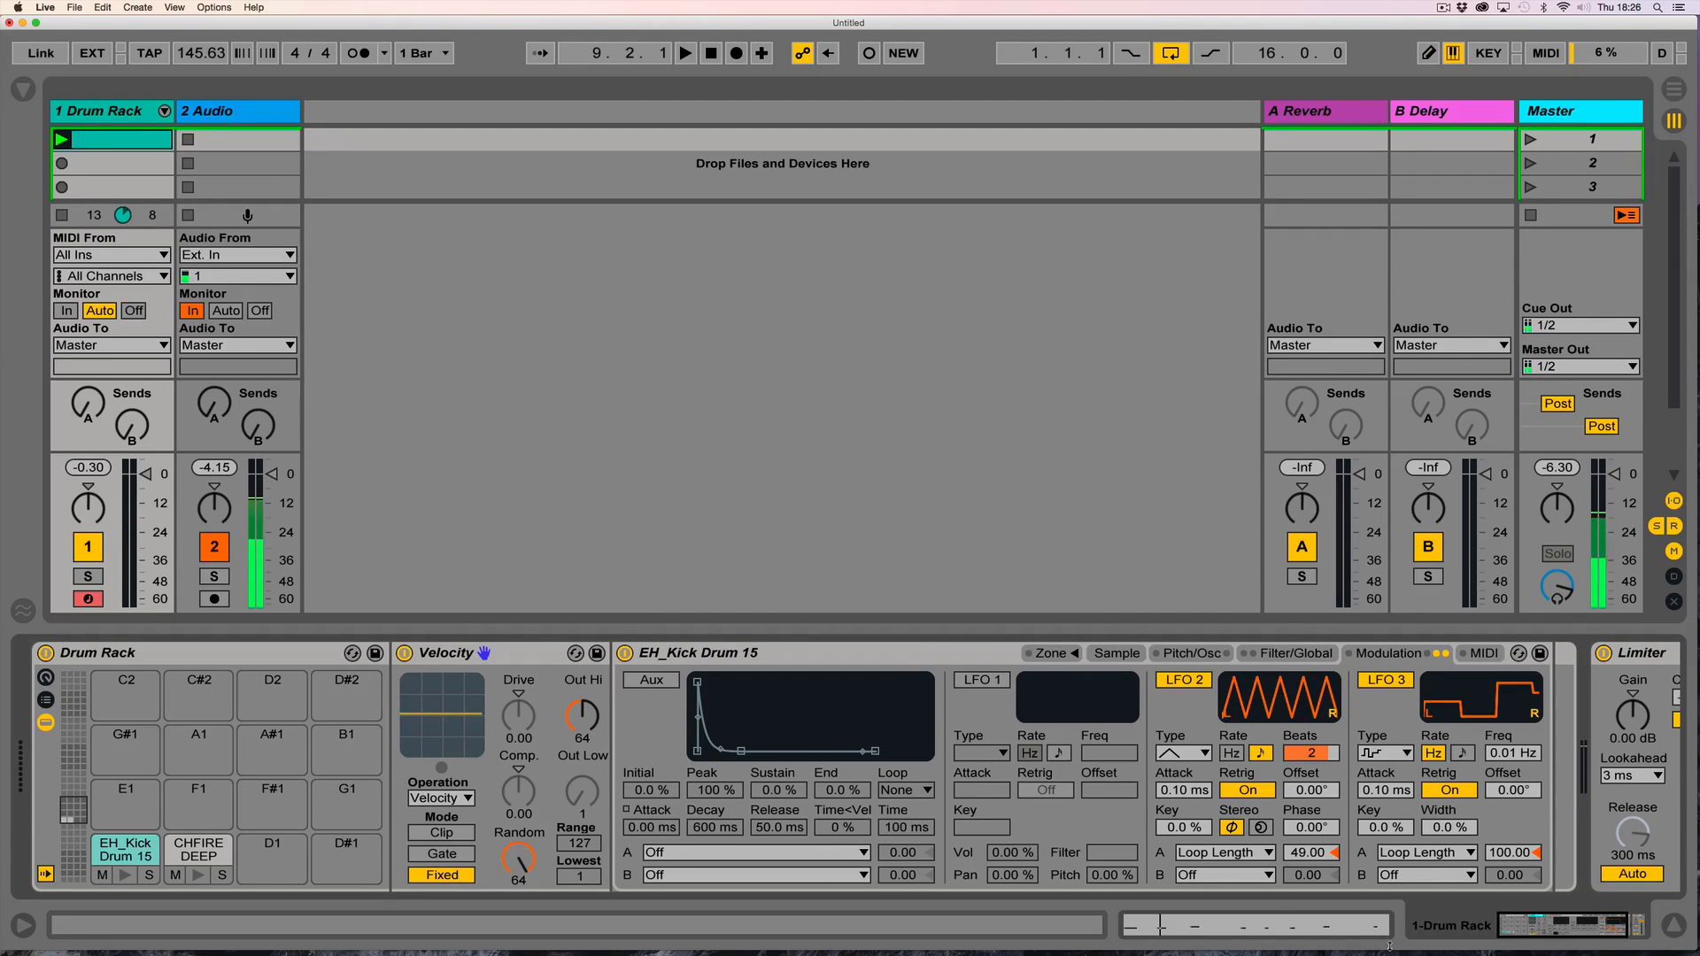
pyautogui.click(1435, 877)
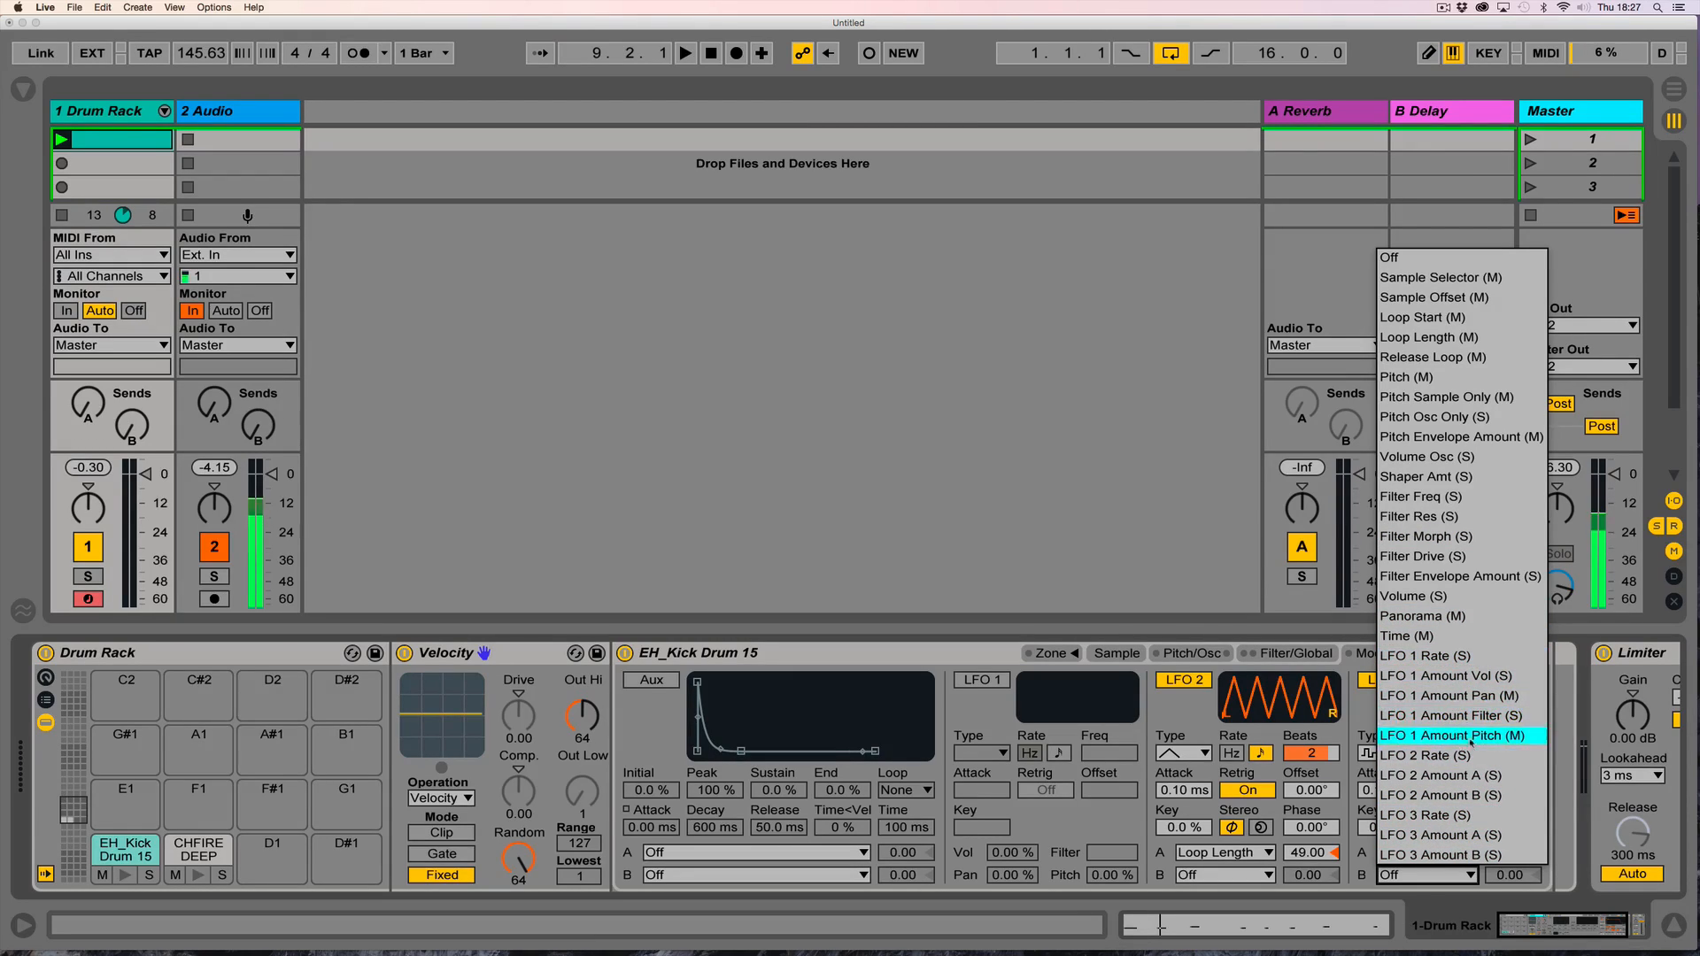
pyautogui.click(1459, 318)
pyautogui.moveTo(1507, 876); pyautogui.dragTo(1507, 761)
pyautogui.press('space')
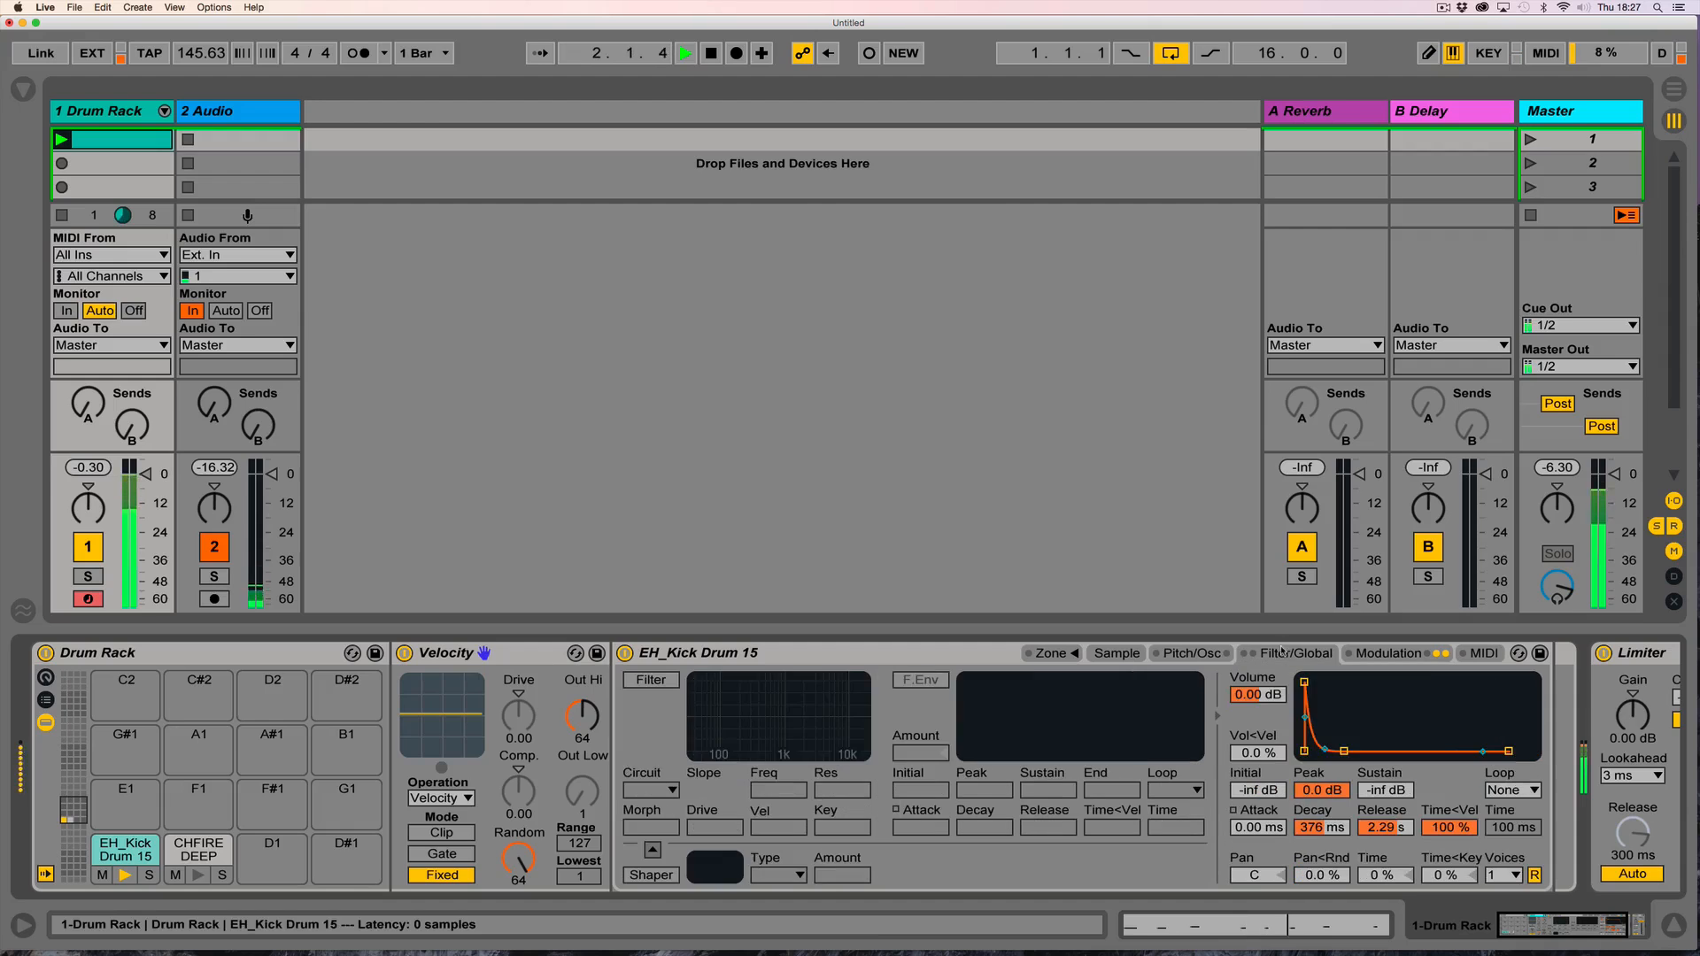
# Set the kick's volume envelope decay to 60.0 s and play the pattern again.
pyautogui.click(1297, 654)
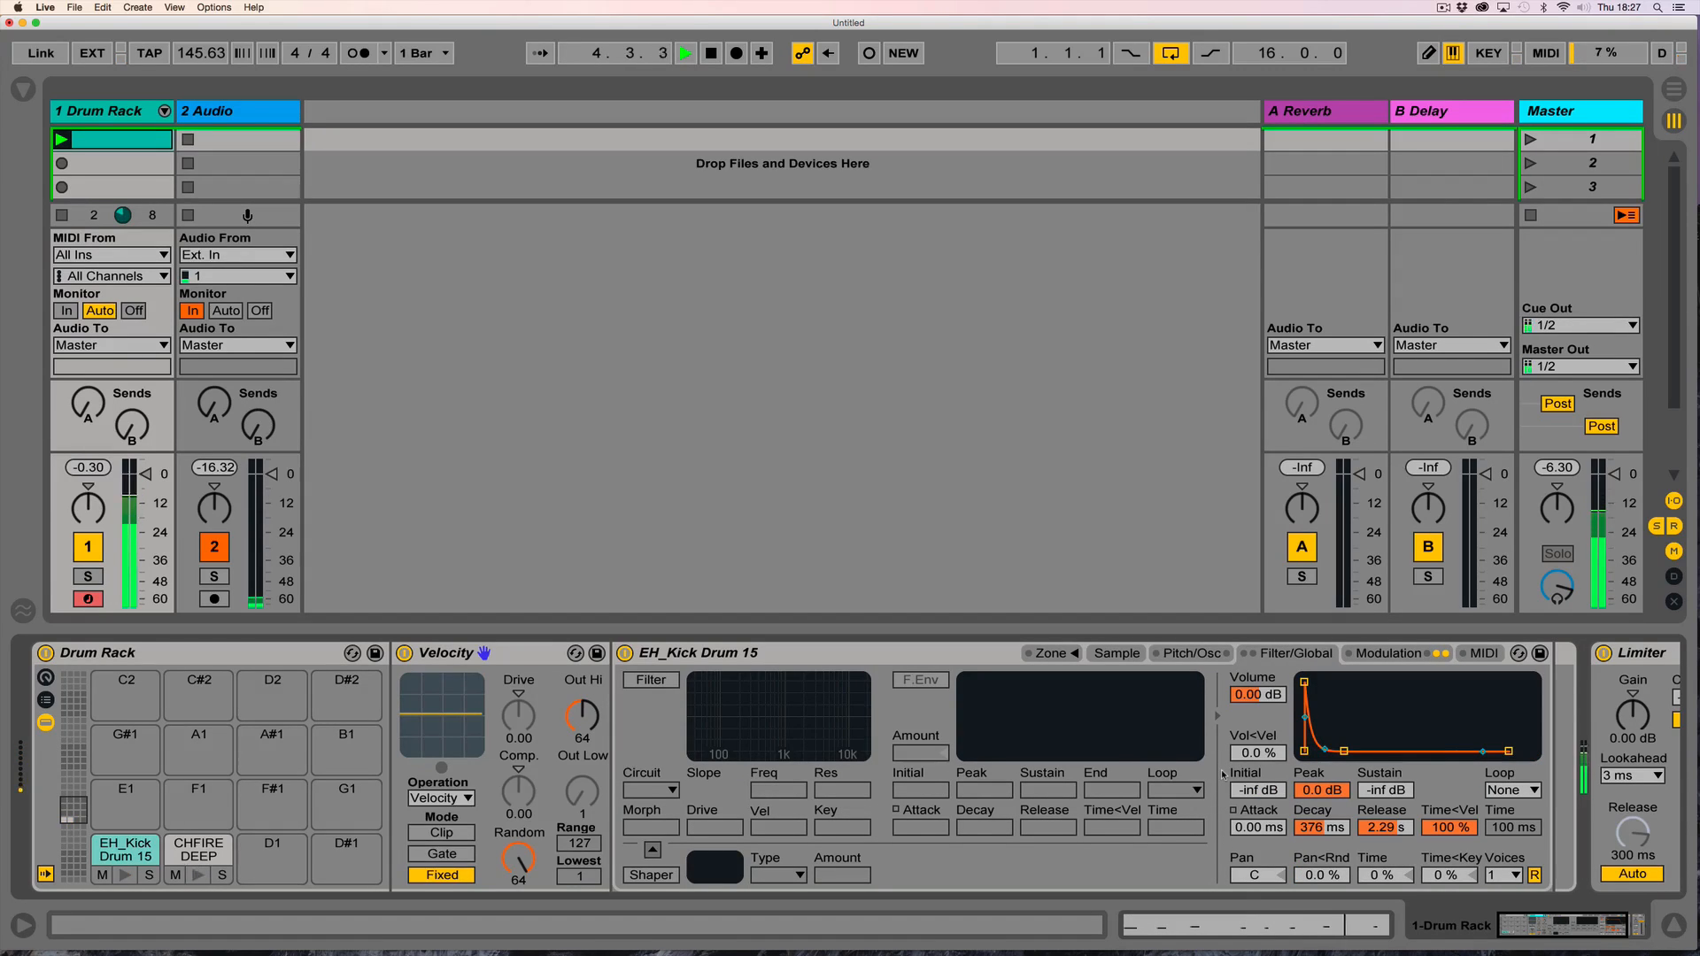
pyautogui.press('space')
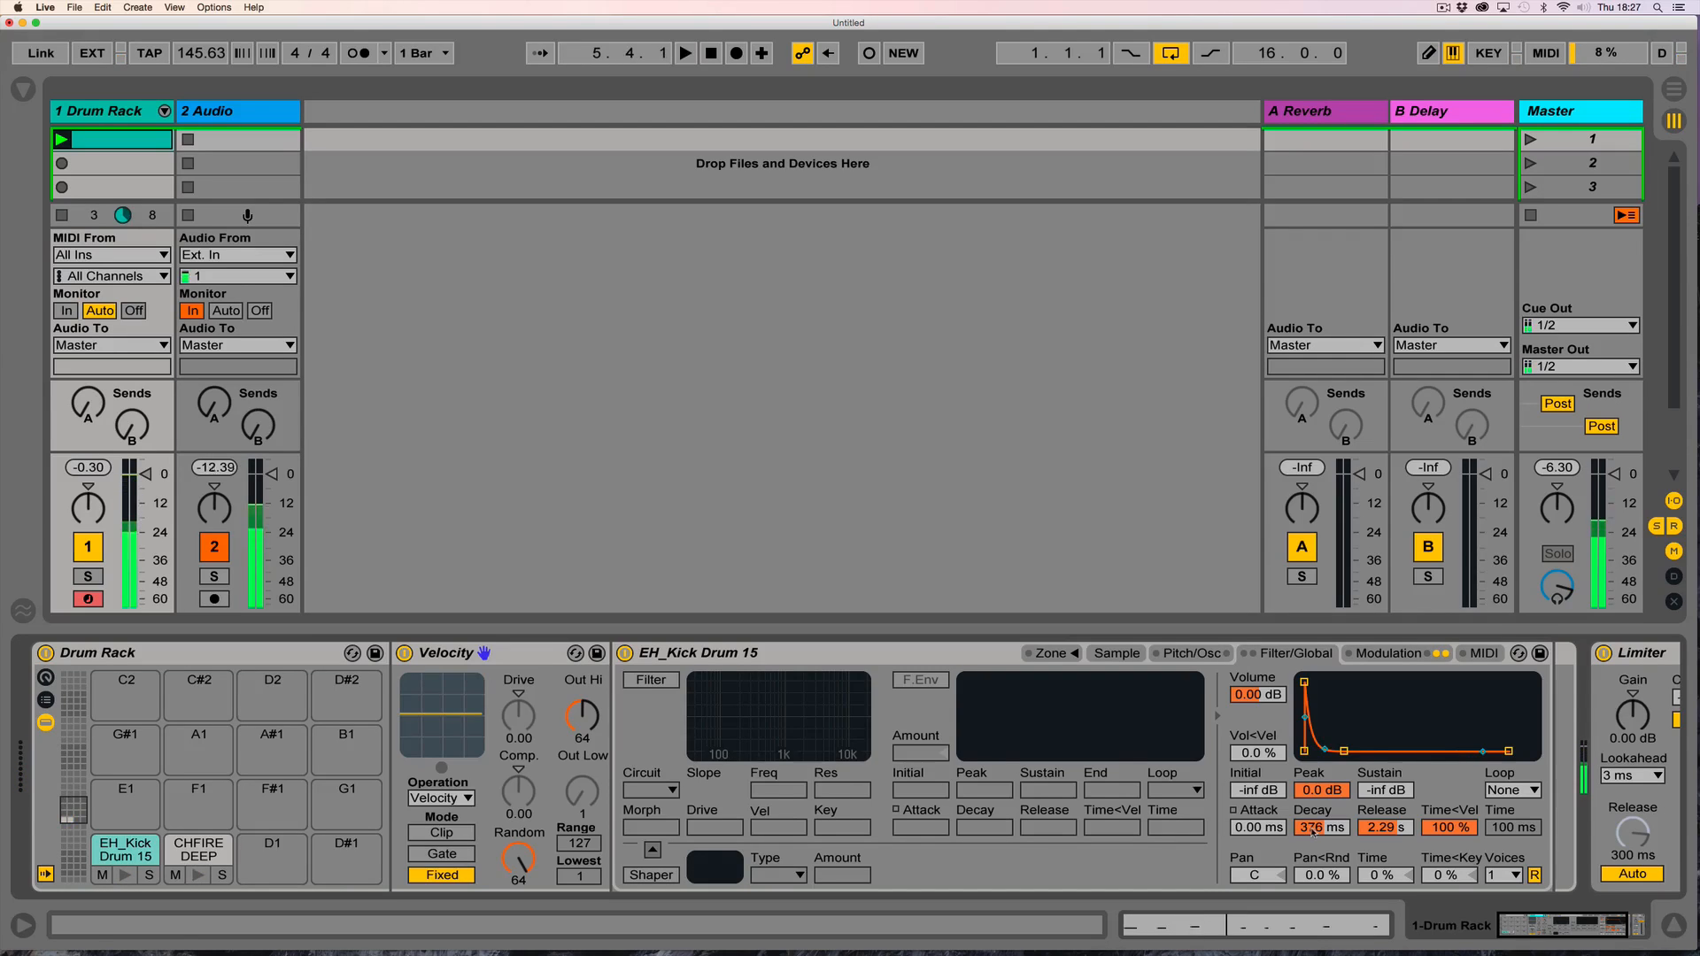
pyautogui.moveTo(1314, 831); pyautogui.dragTo(1314, 708)
pyautogui.rightClick(1314, 830)
pyautogui.press('Escape')
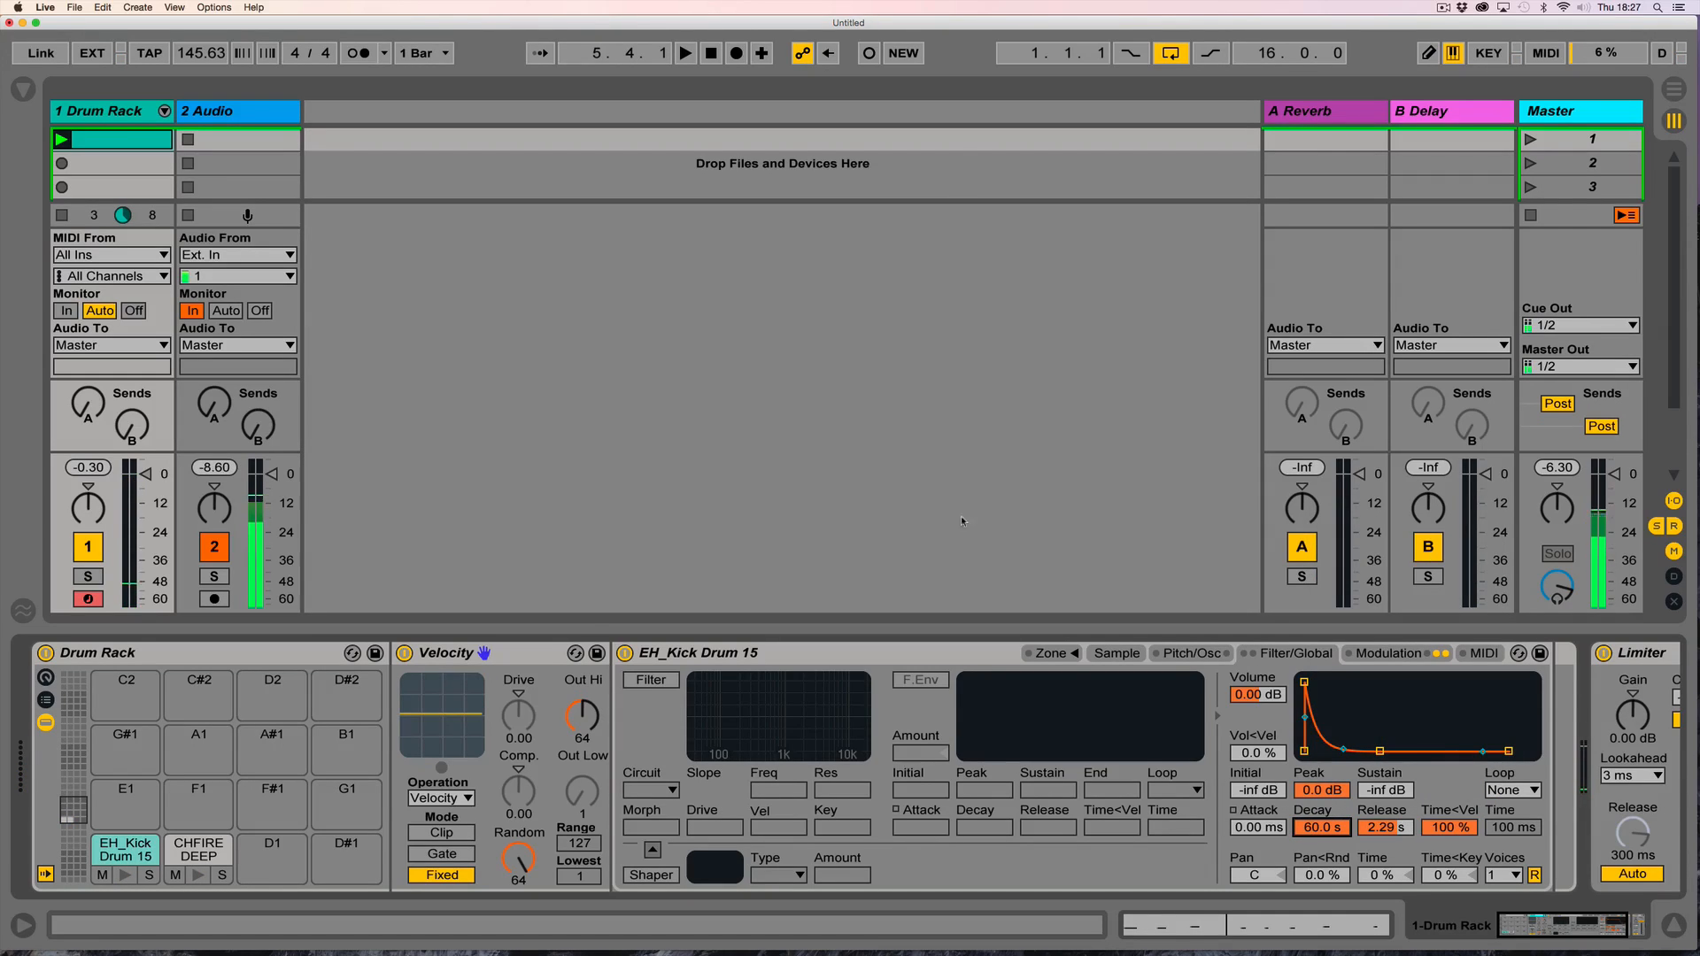
pyautogui.press('space')
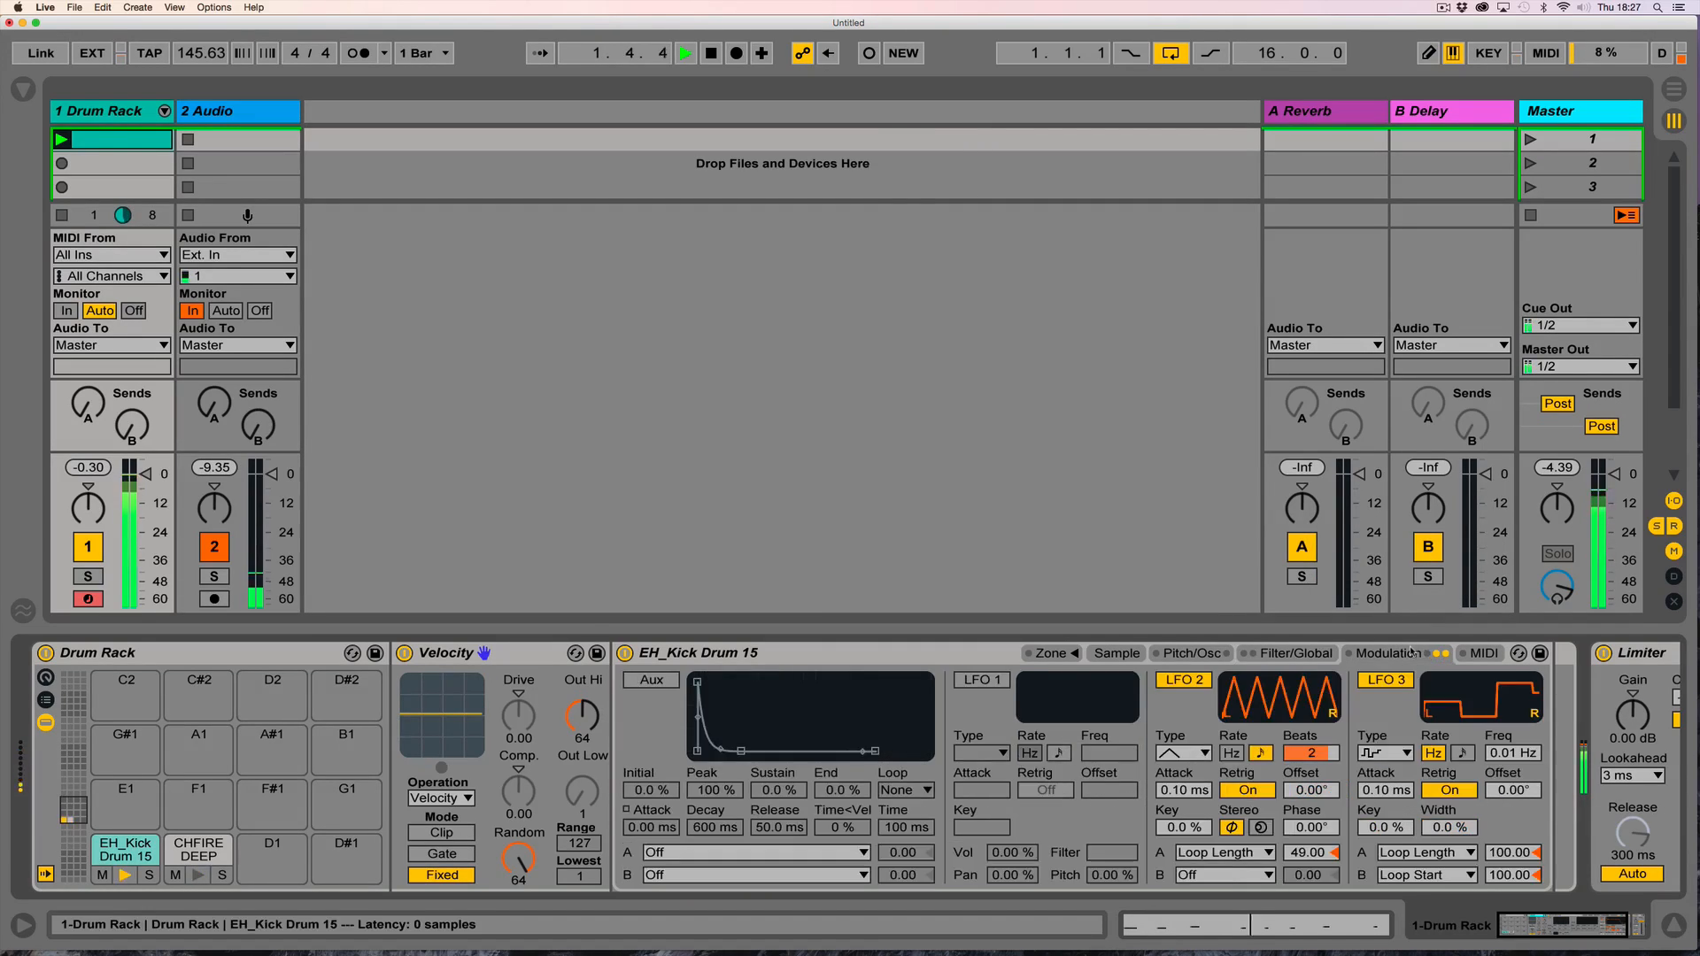
# Reassign destination B of the kick's LFO 3 from Loop Start to LFO 1 Amount Vol.
pyautogui.click(1383, 653)
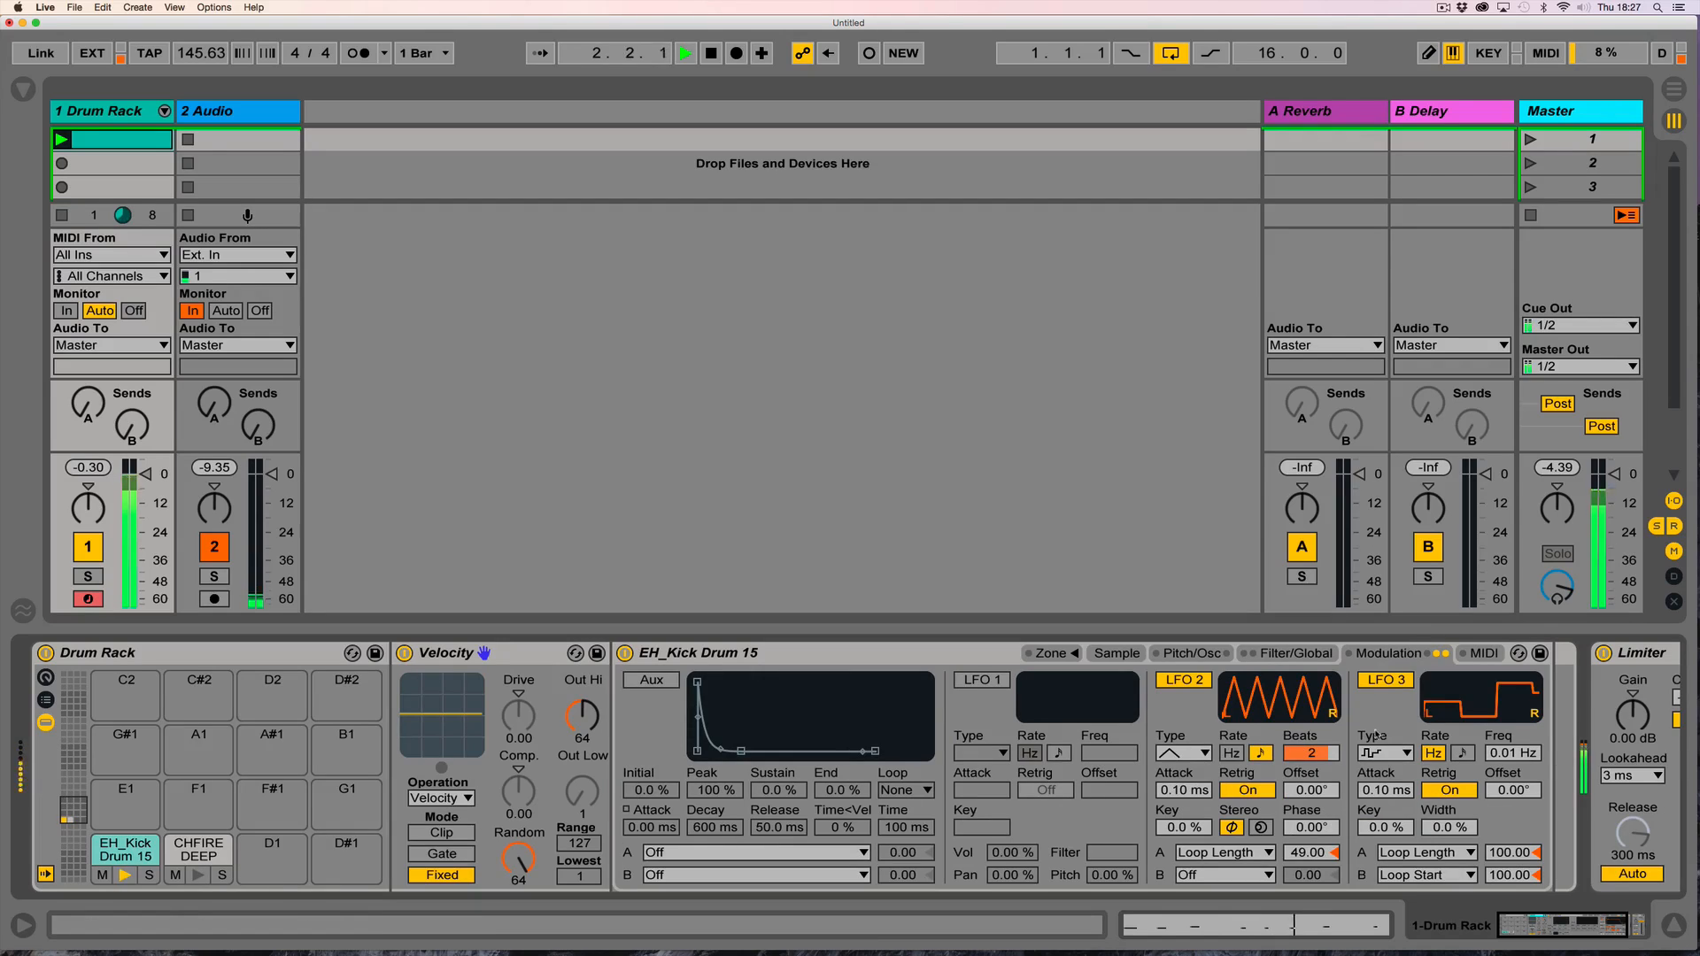
pyautogui.click(1427, 875)
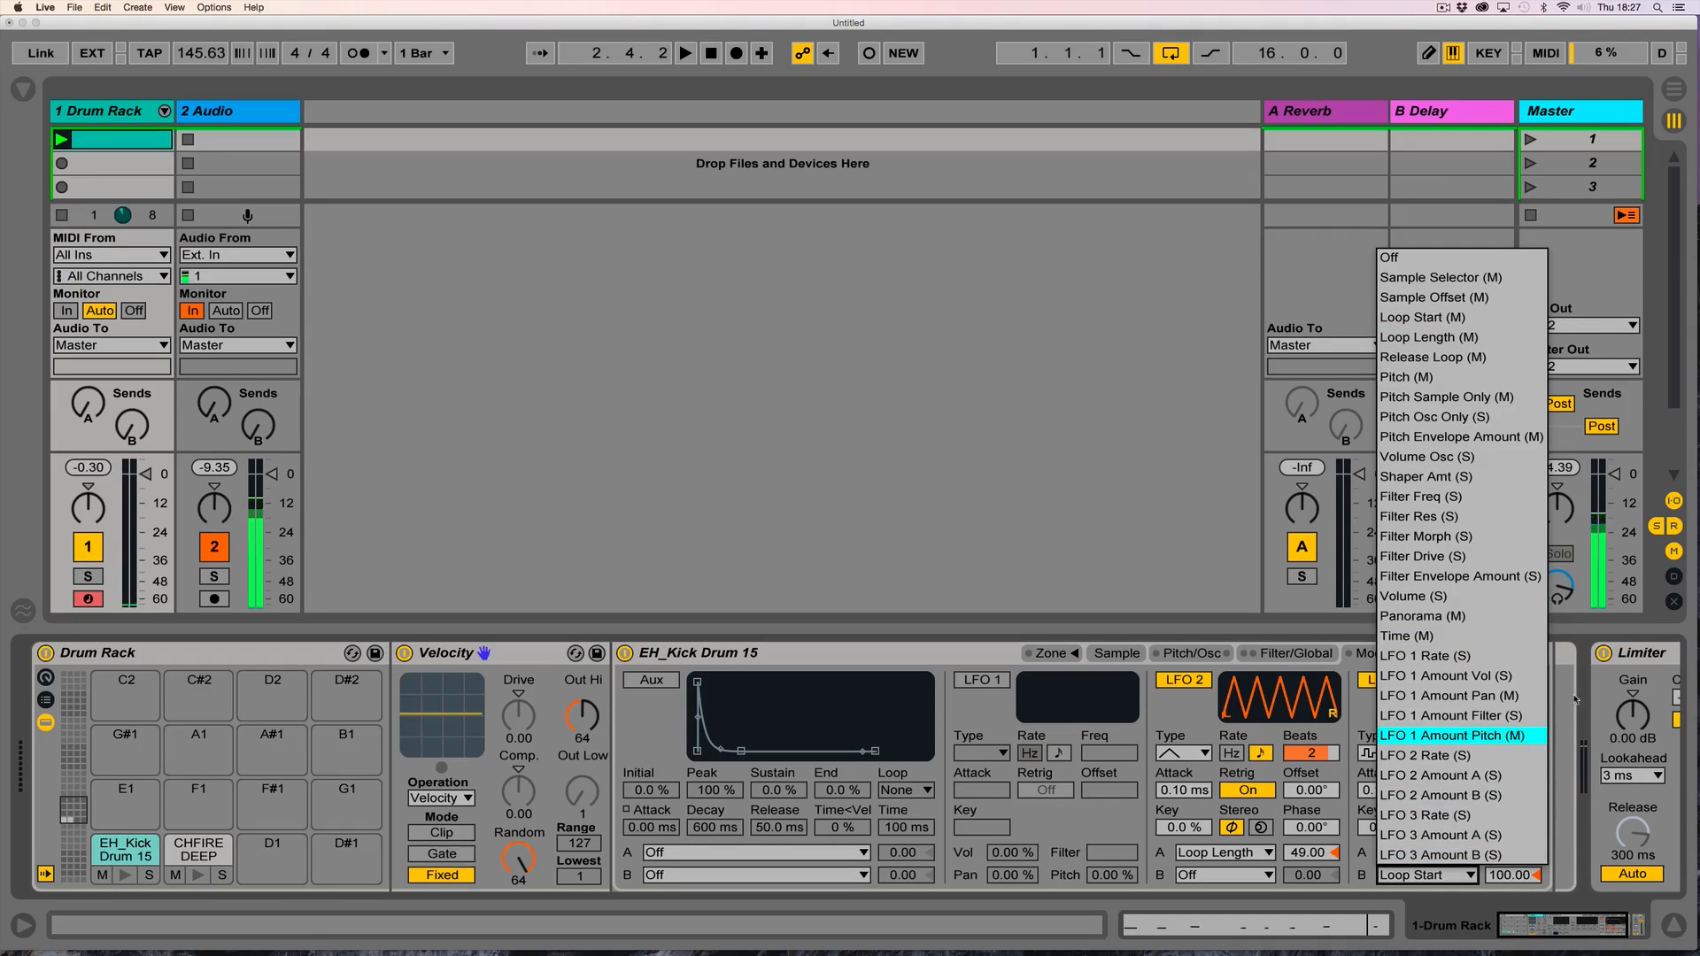
pyautogui.click(1445, 678)
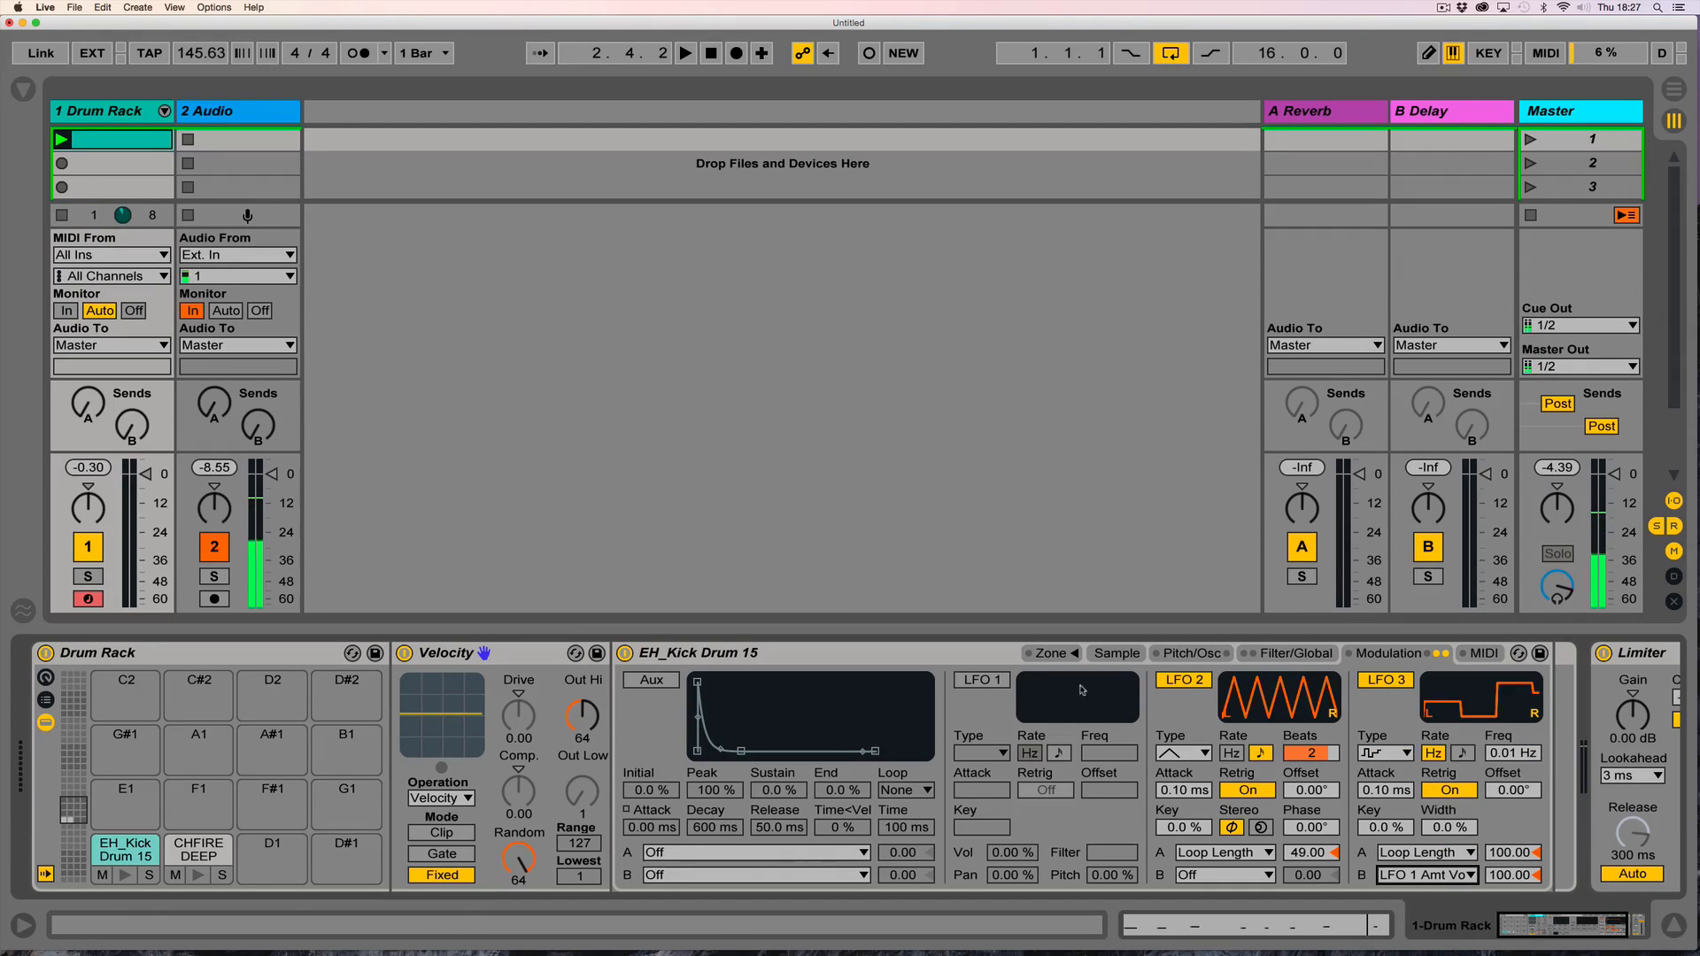
# Enable the kick's LFO 1 as a tempo-synced 1/16 square wave with 100 % volume modulation and play the pattern.
pyautogui.click(982, 680)
pyautogui.click(990, 754)
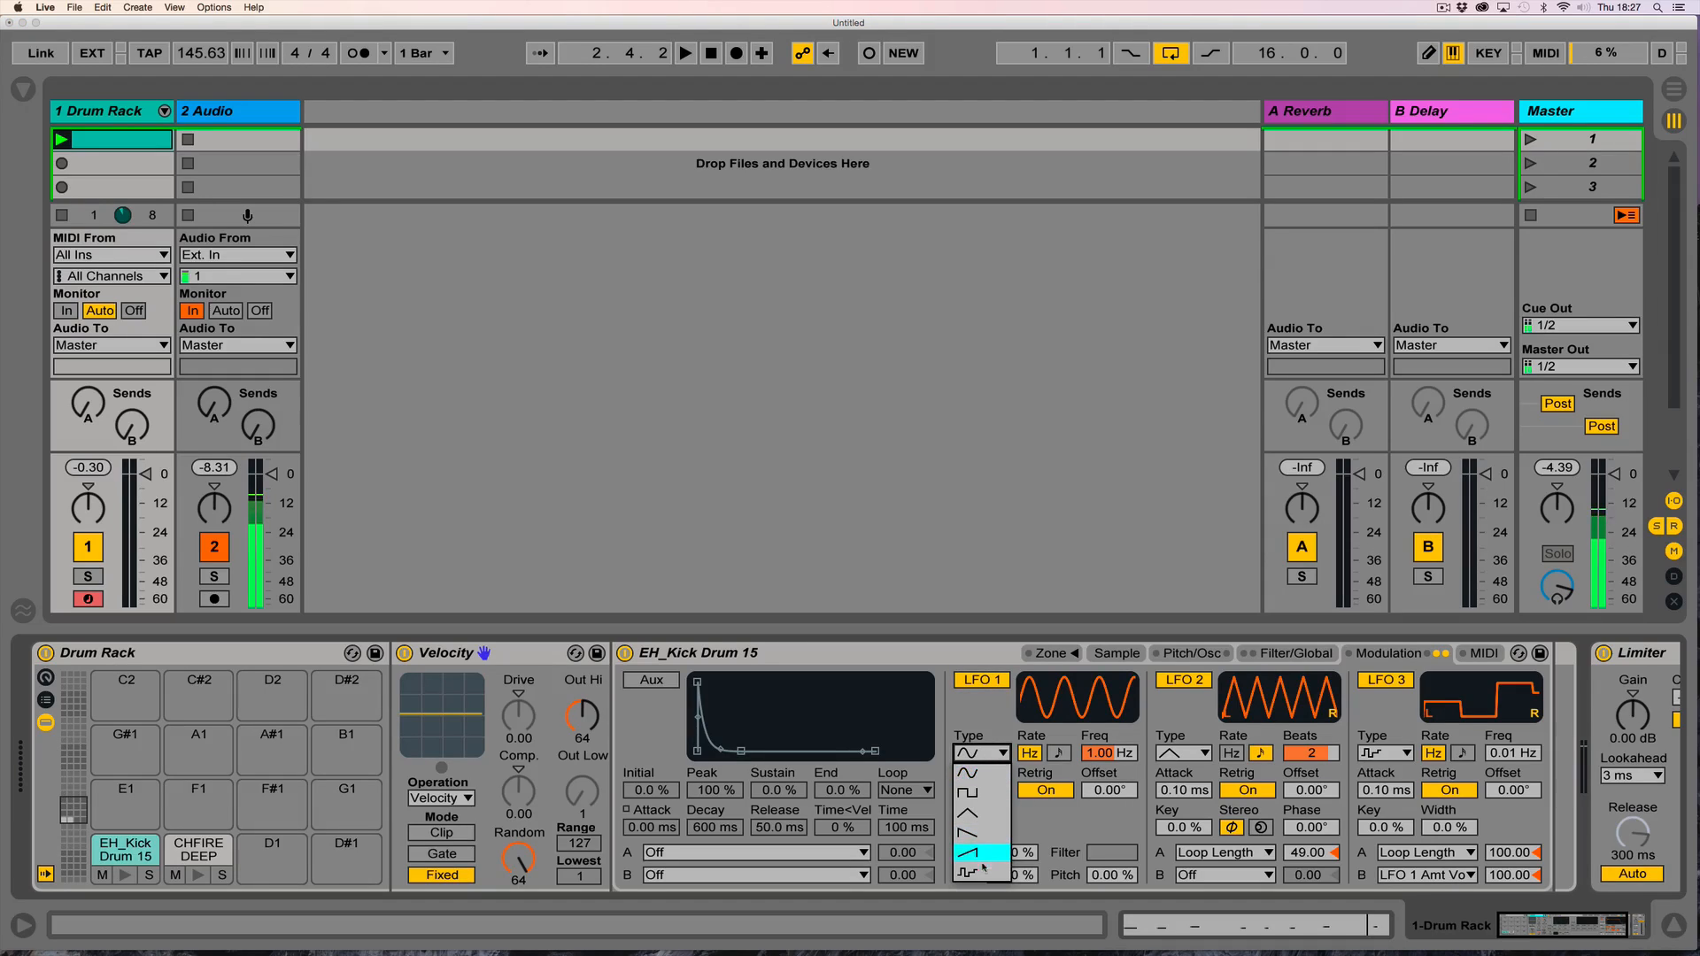
pyautogui.click(979, 789)
pyautogui.click(1059, 754)
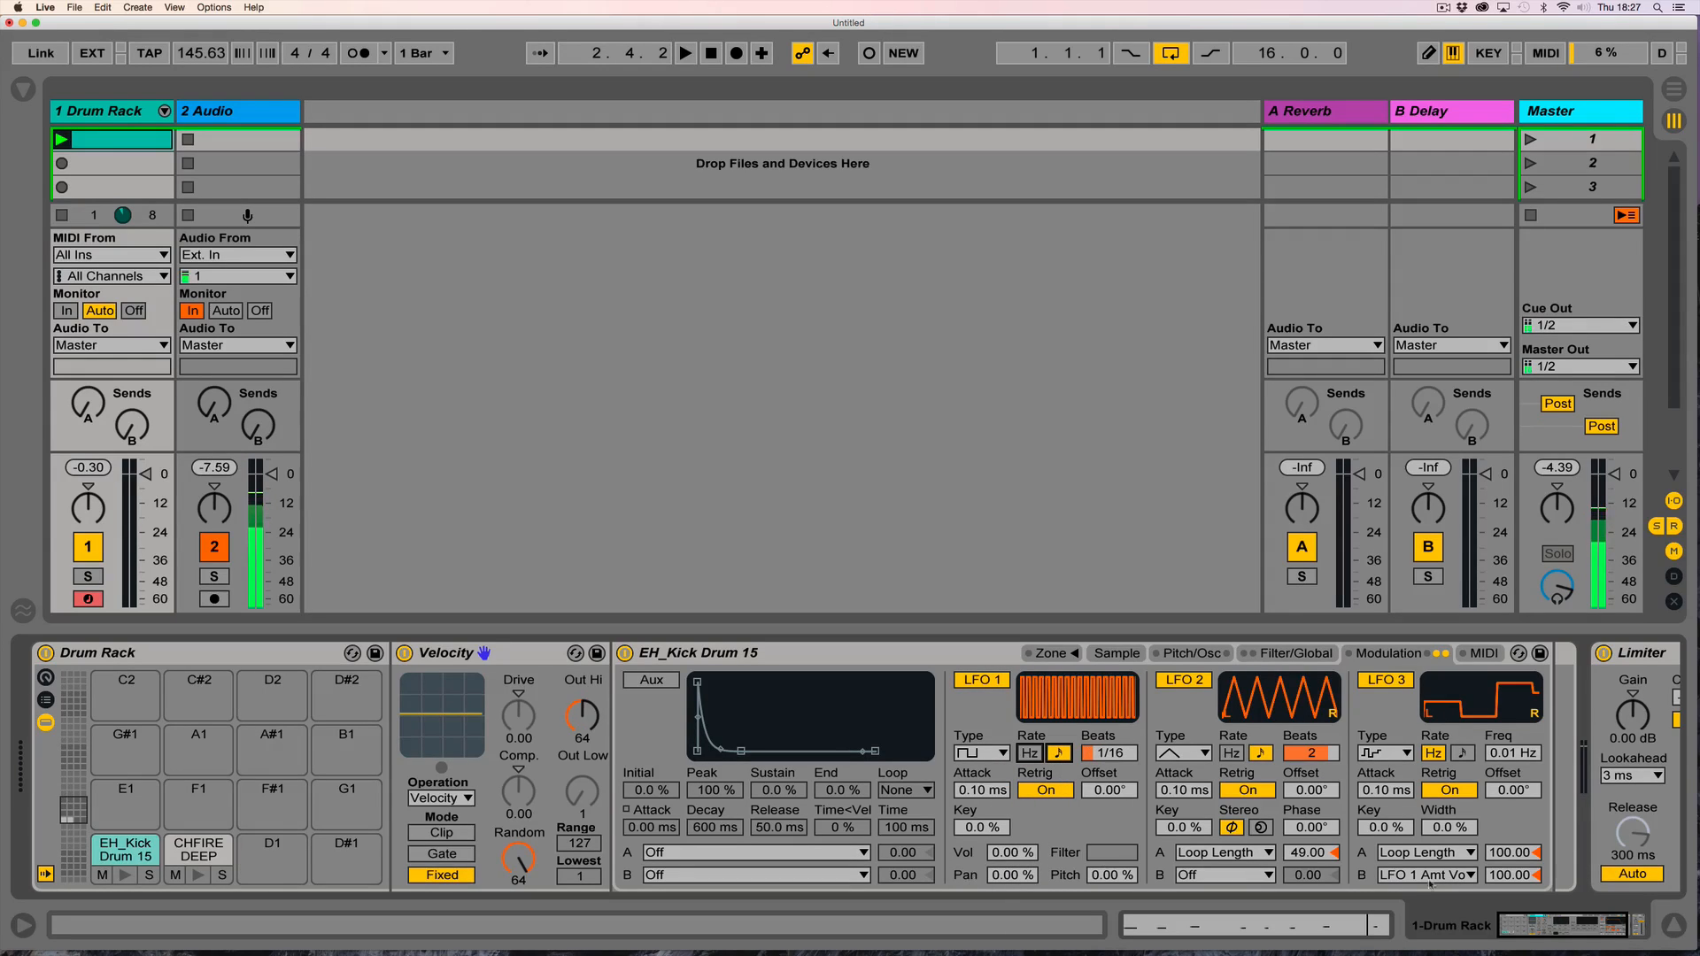
pyautogui.press('space')
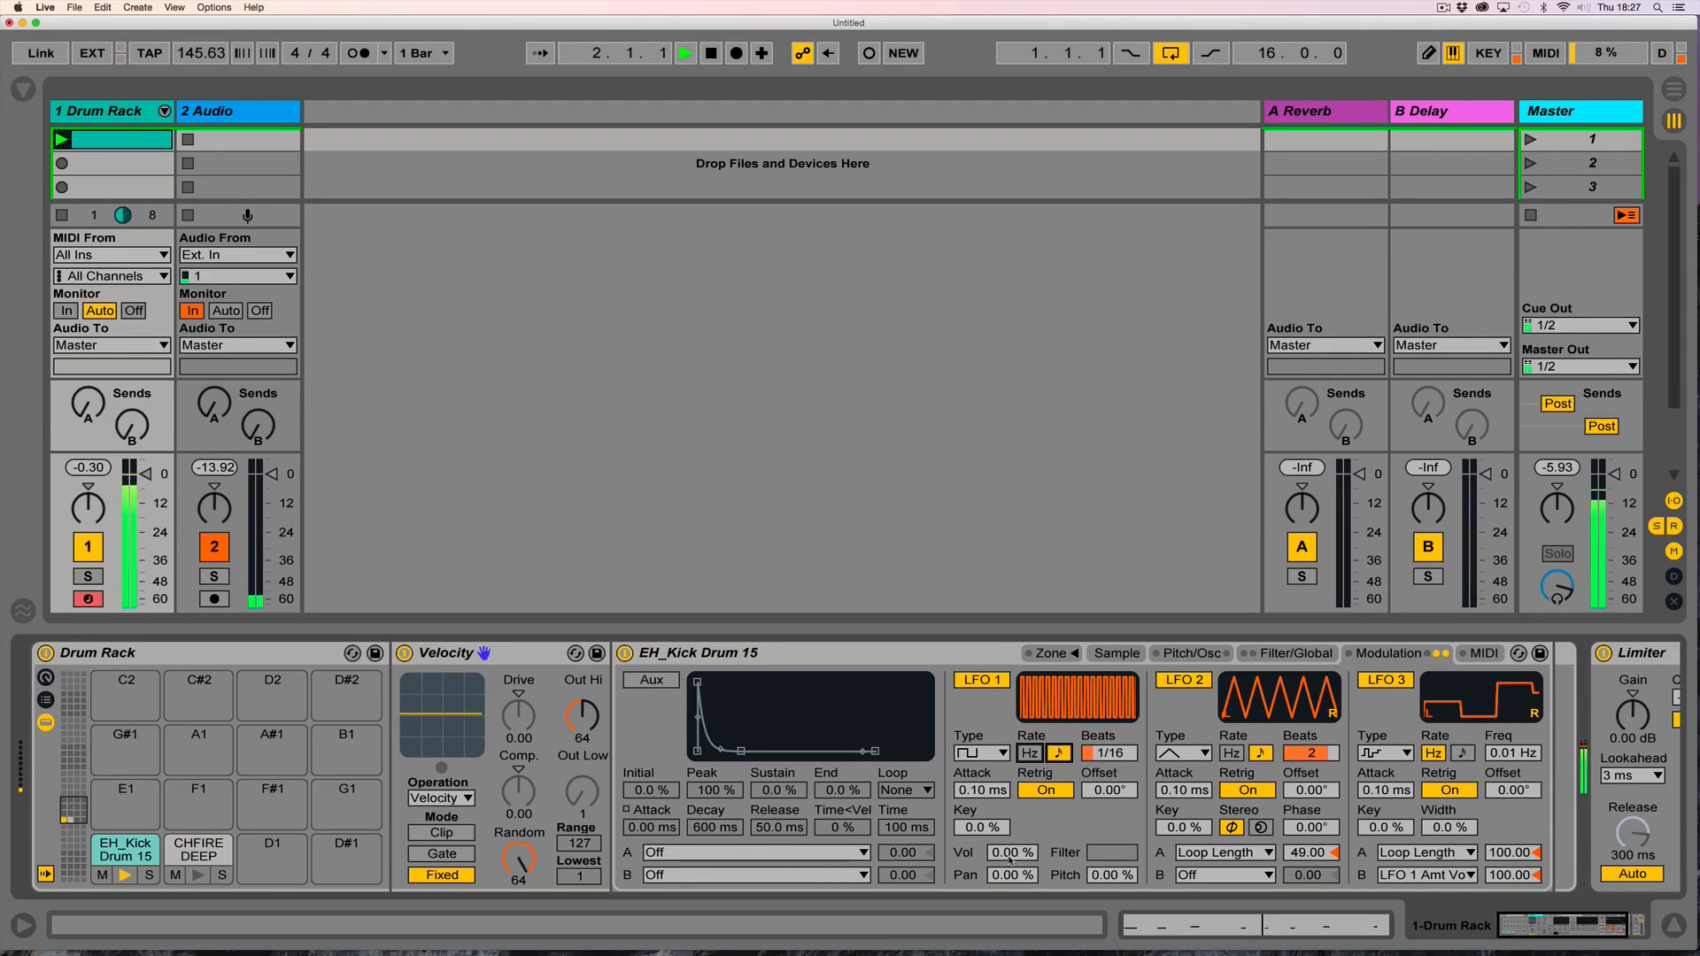
pyautogui.moveTo(1010, 859); pyautogui.dragTo(1009, 762)
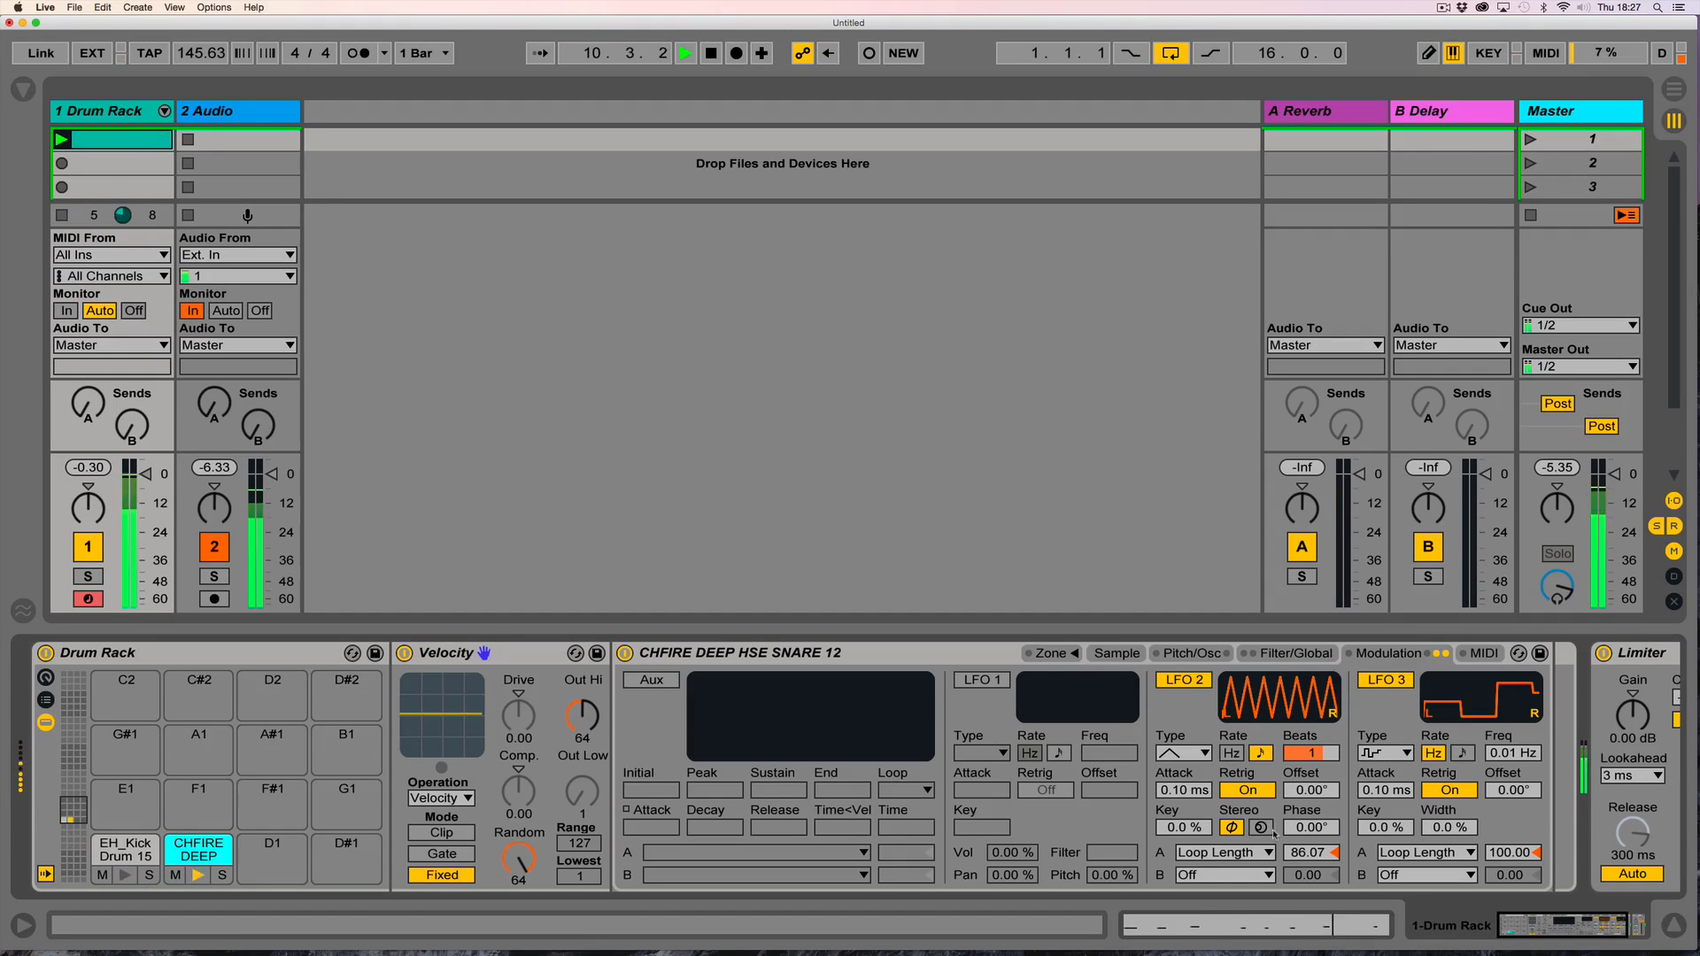
# Assign LFO 1 Amount Vol as destination B of the snare's LFO 3 with an amount of 100.00.
pyautogui.click(1427, 875)
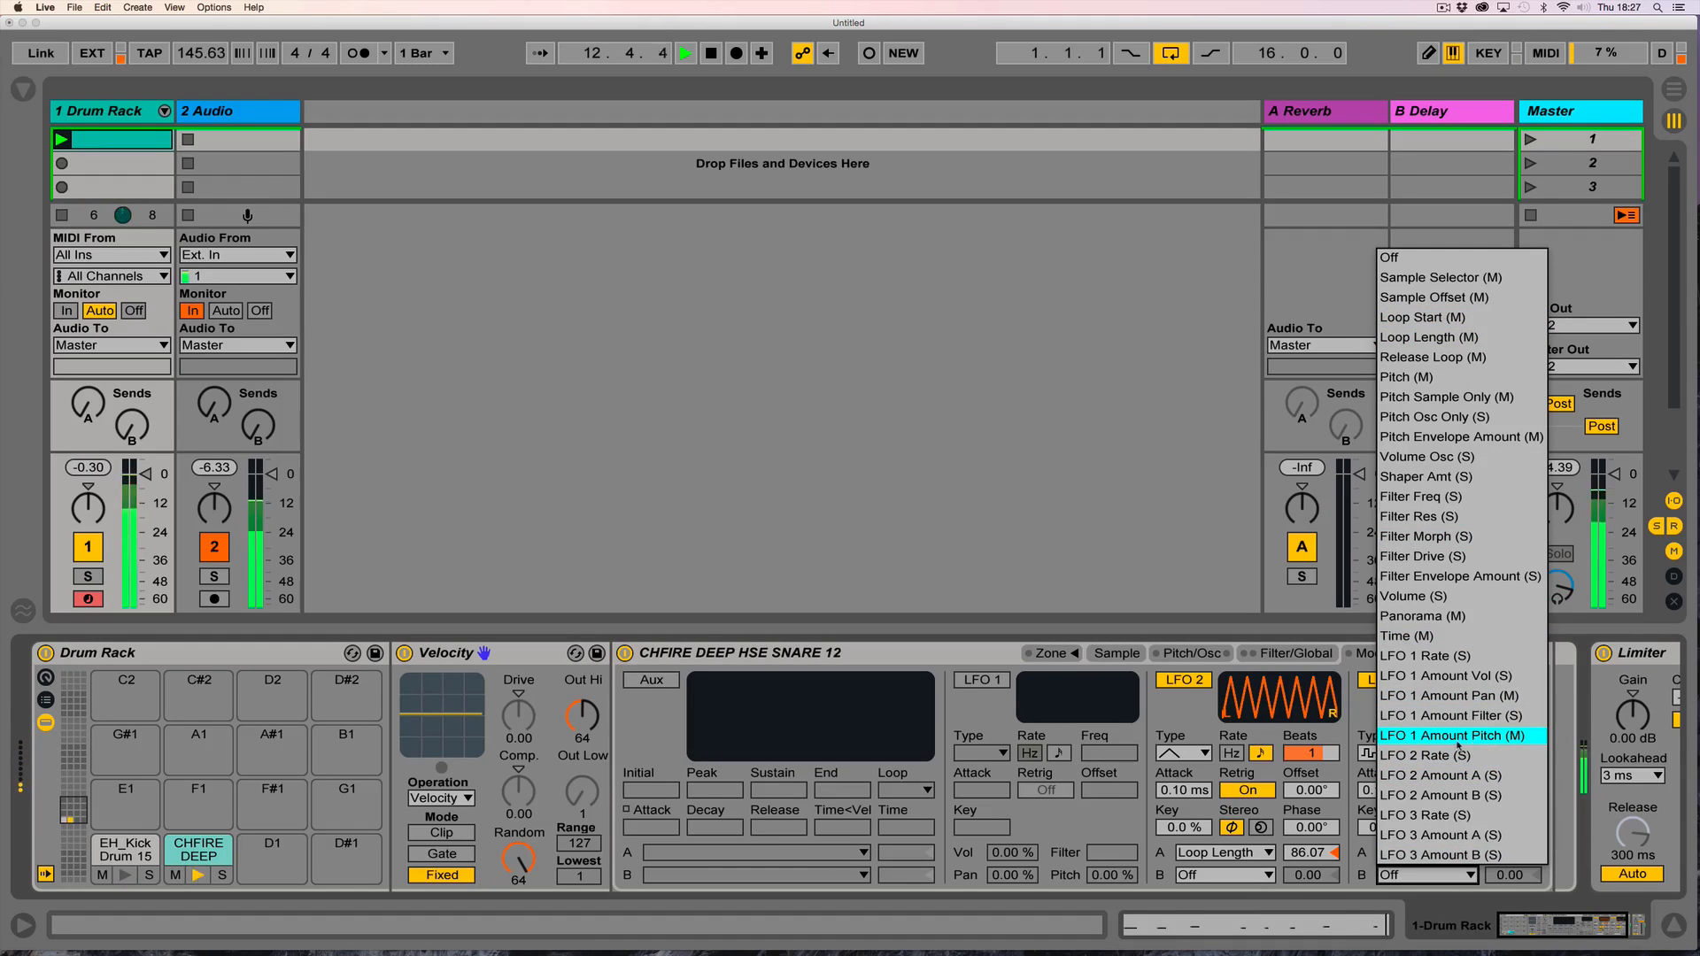
pyautogui.click(1446, 676)
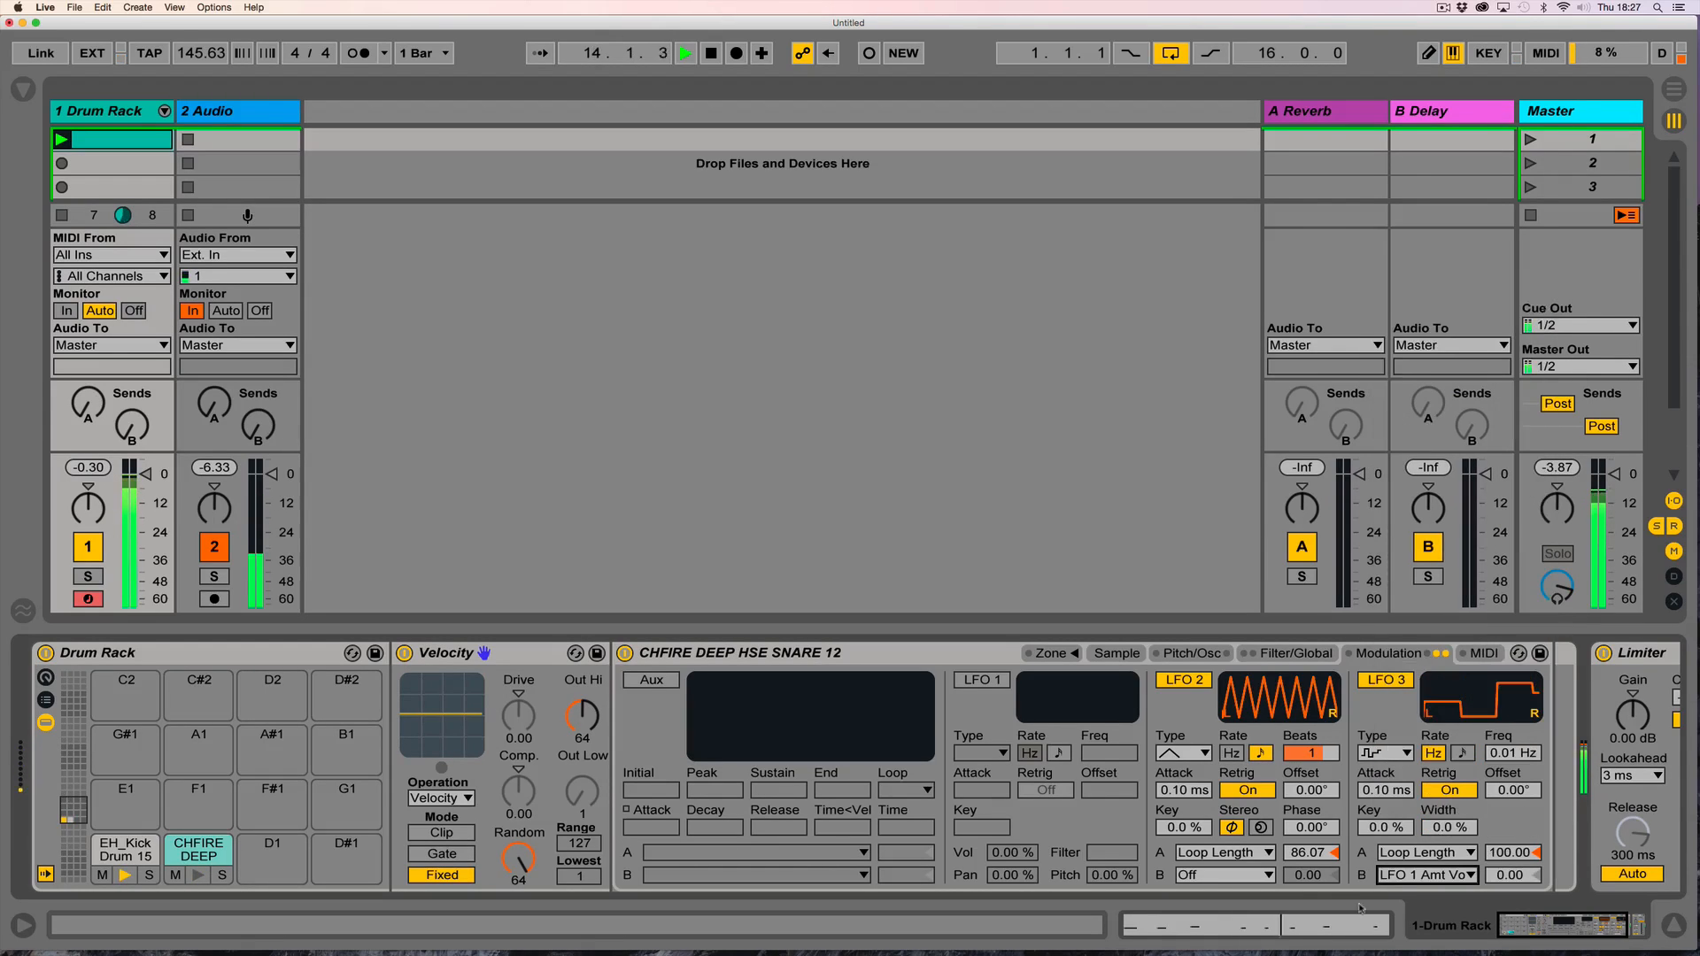
pyautogui.moveTo(1510, 875); pyautogui.dragTo(1509, 770)
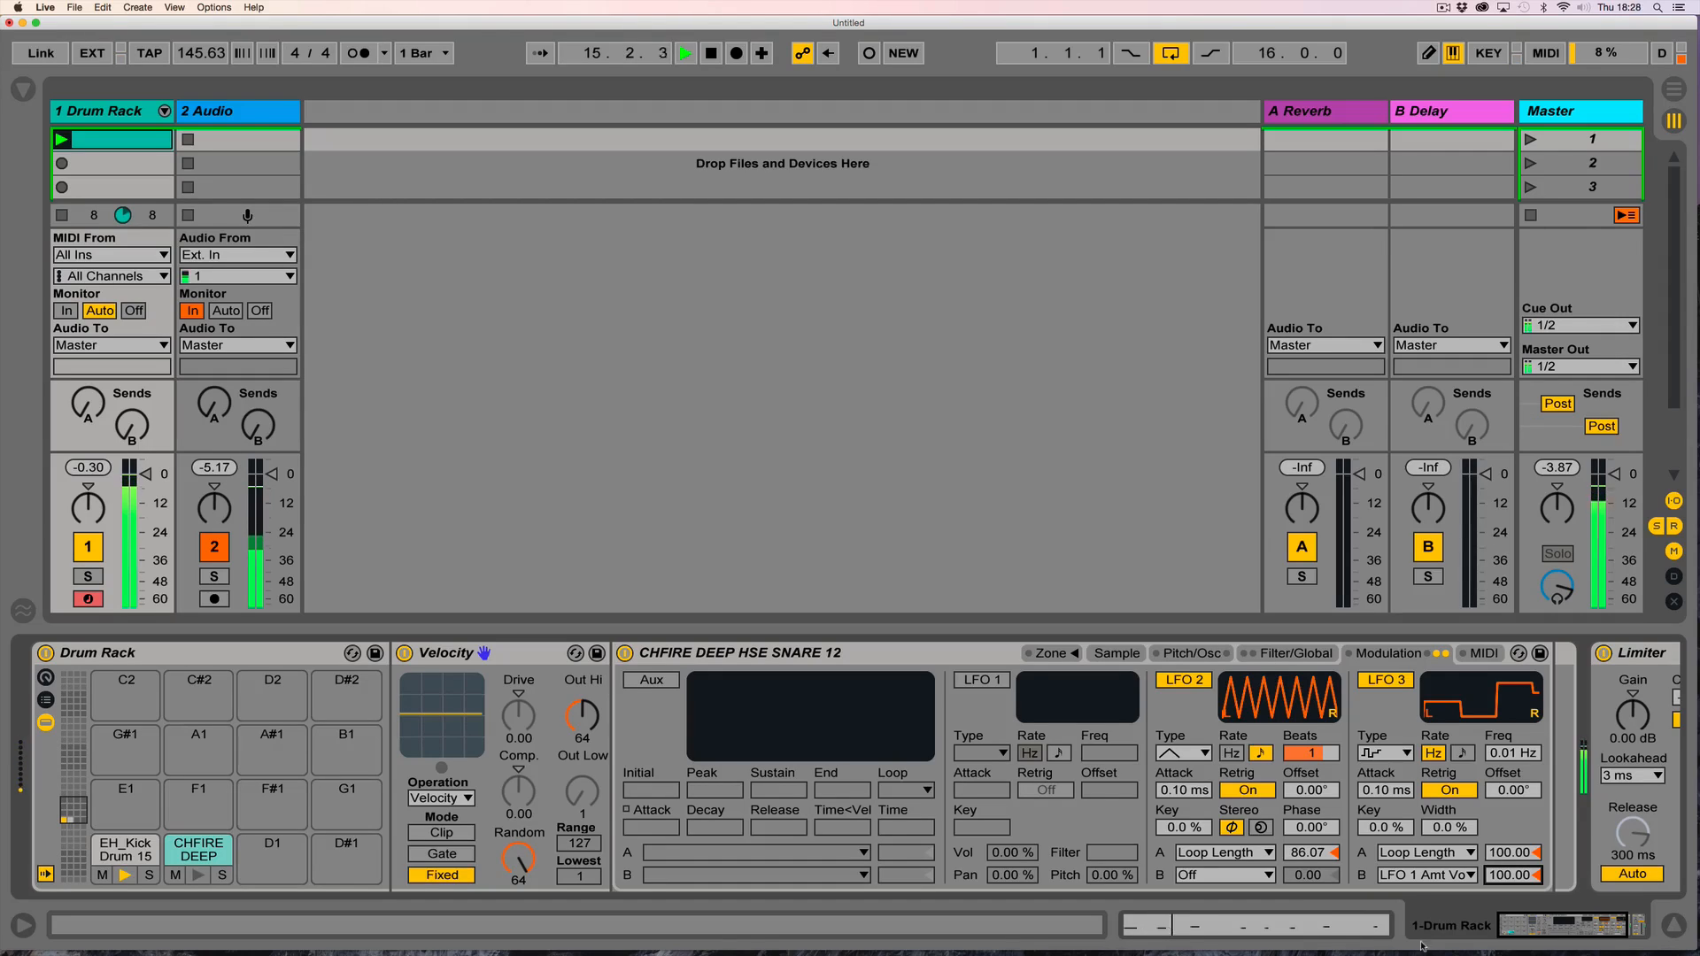
# Enable the snare's LFO 1 as a tempo-synced 1/16 square wave with 100 % volume modulation.
pyautogui.click(981, 680)
pyautogui.click(981, 752)
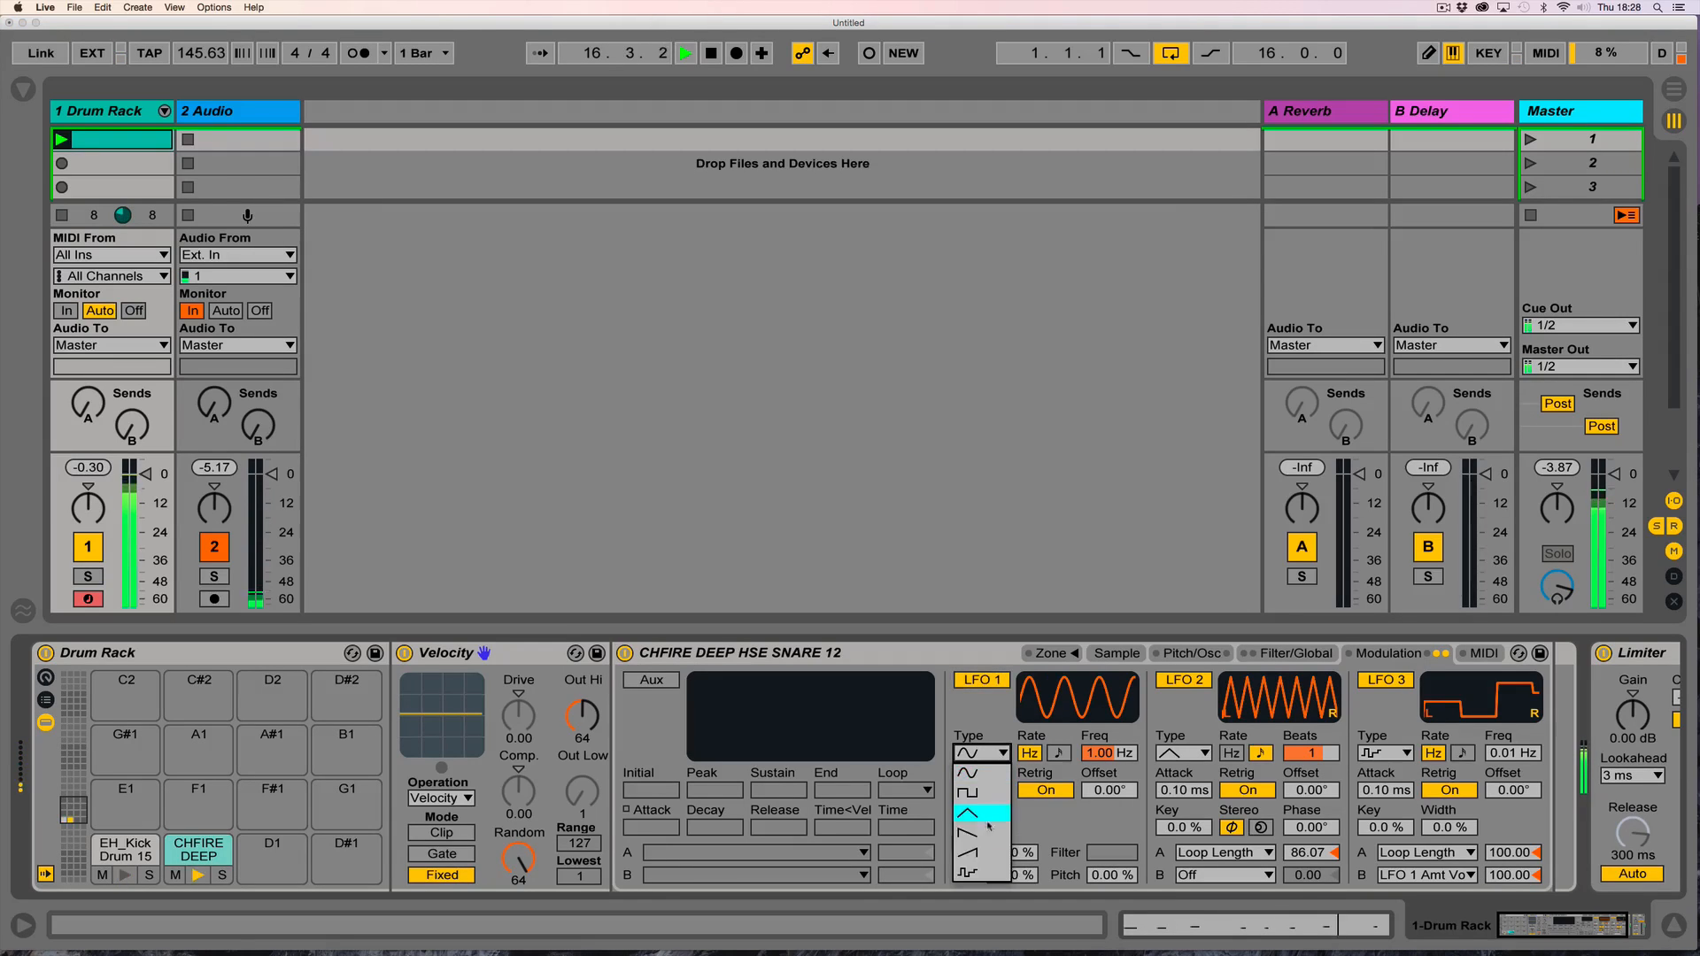
pyautogui.click(979, 796)
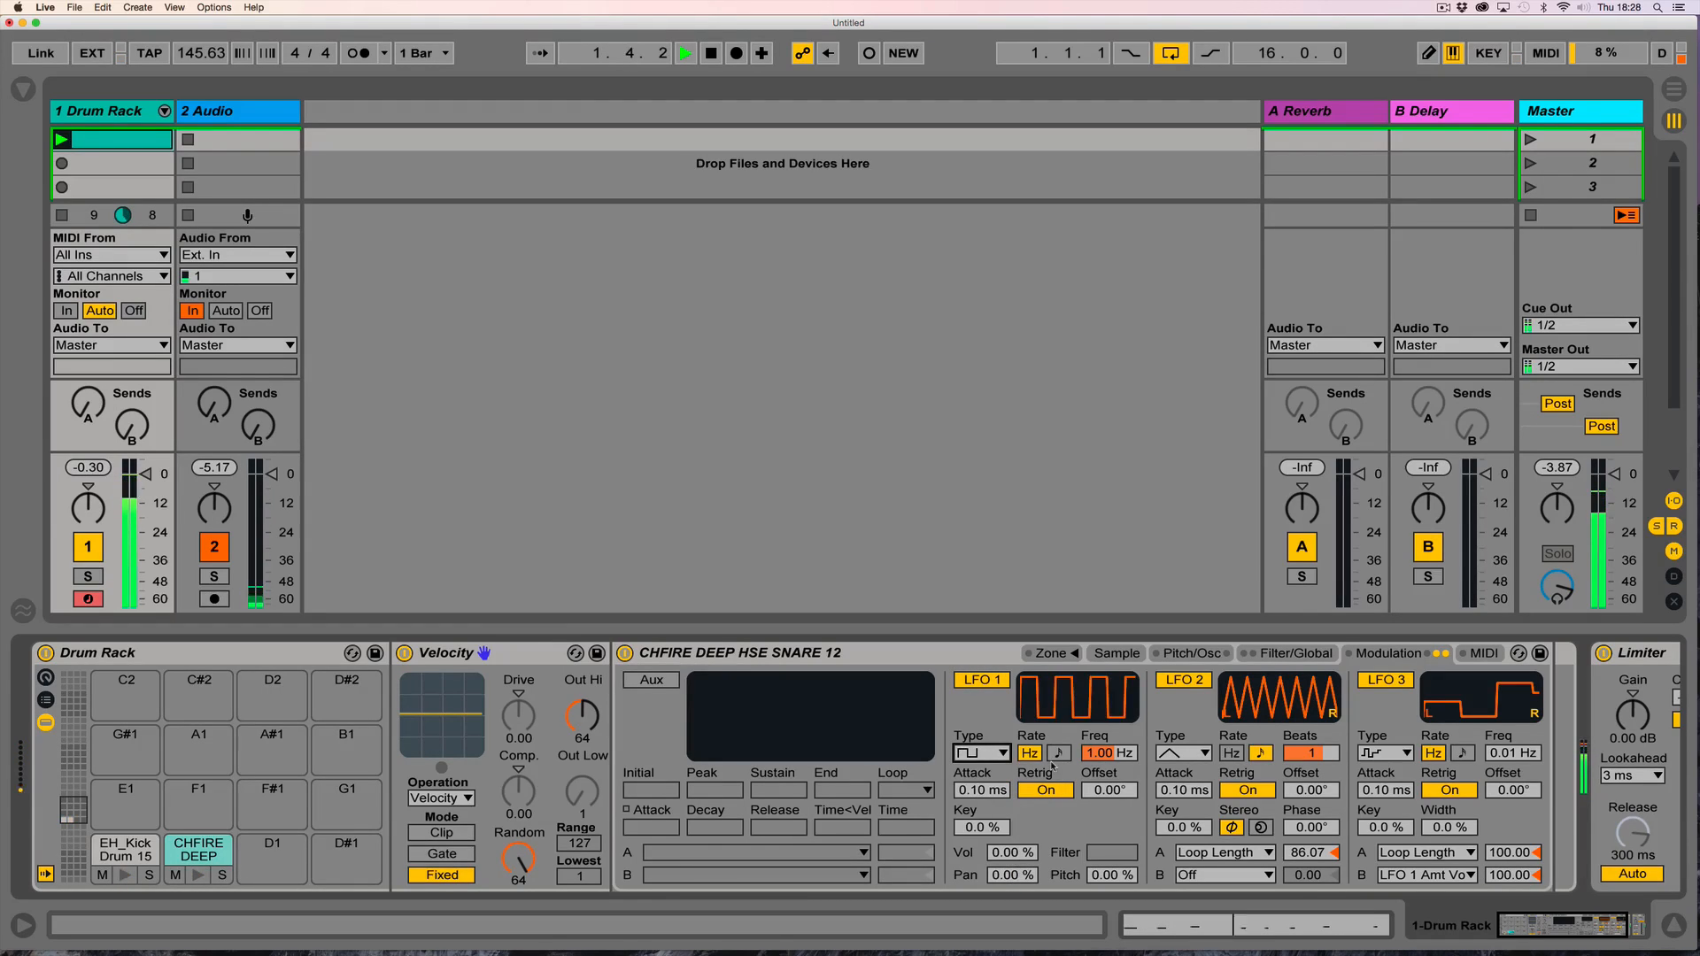
pyautogui.click(1058, 752)
pyautogui.click(1004, 846)
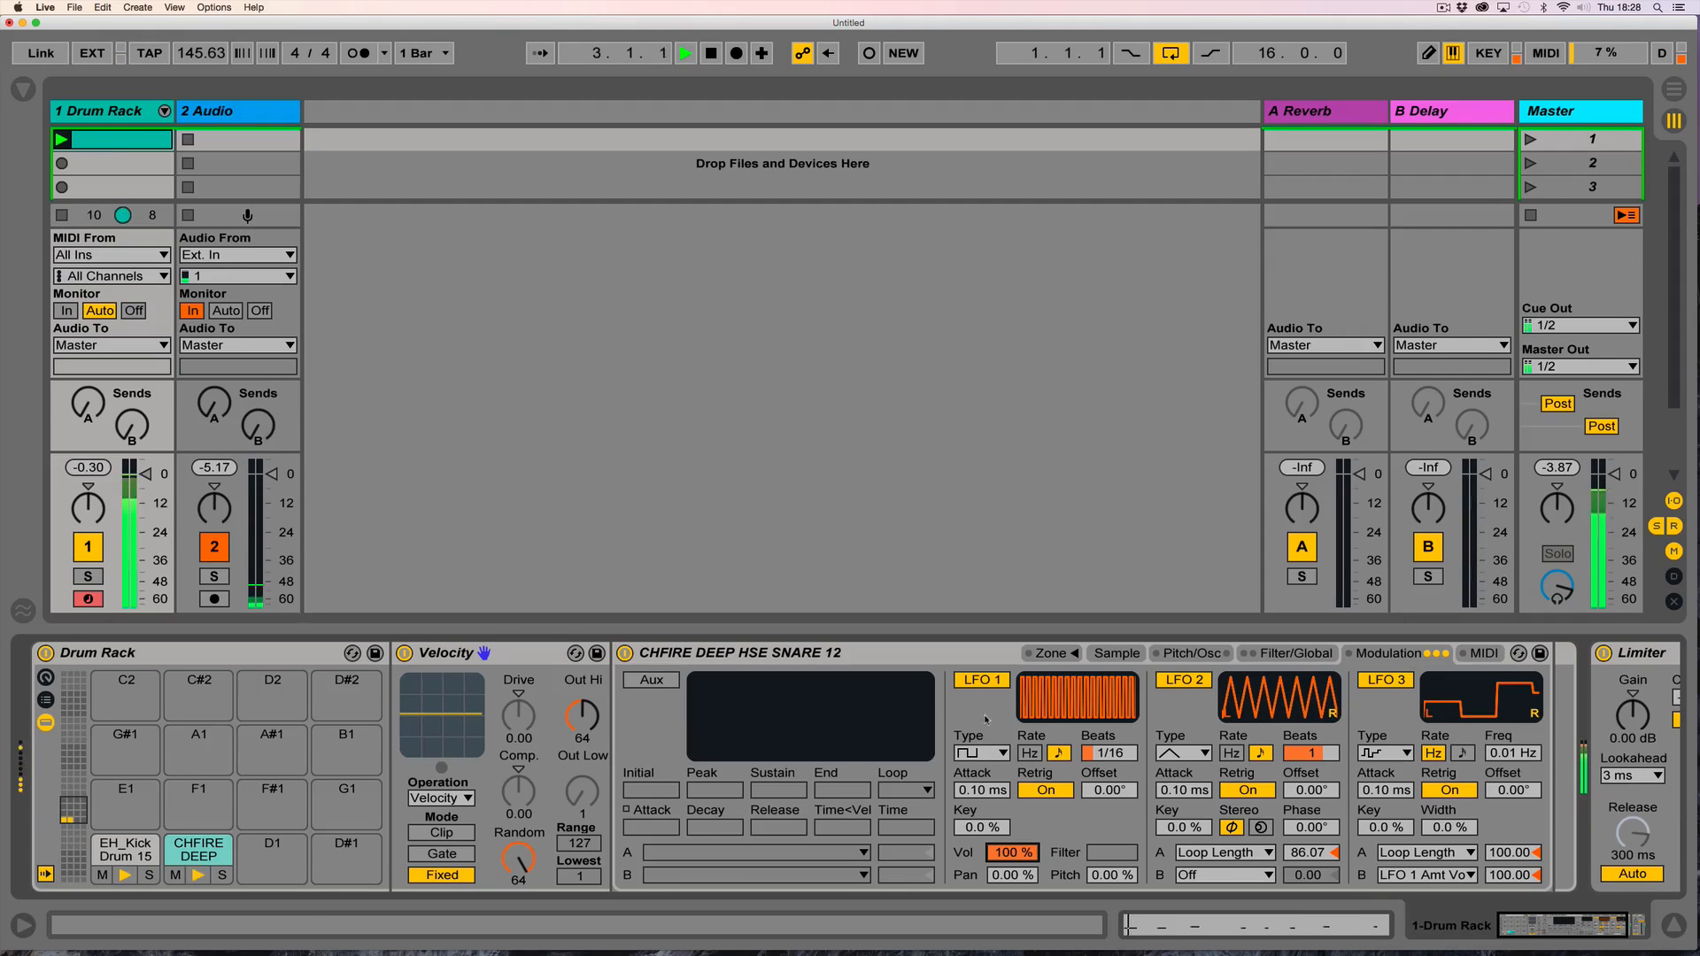
# Set the snare's volume envelope release to 6.42 s, return to its modulation settings and stop playback.
pyautogui.click(1288, 653)
pyautogui.moveTo(1375, 842); pyautogui.dragTo(1359, 833)
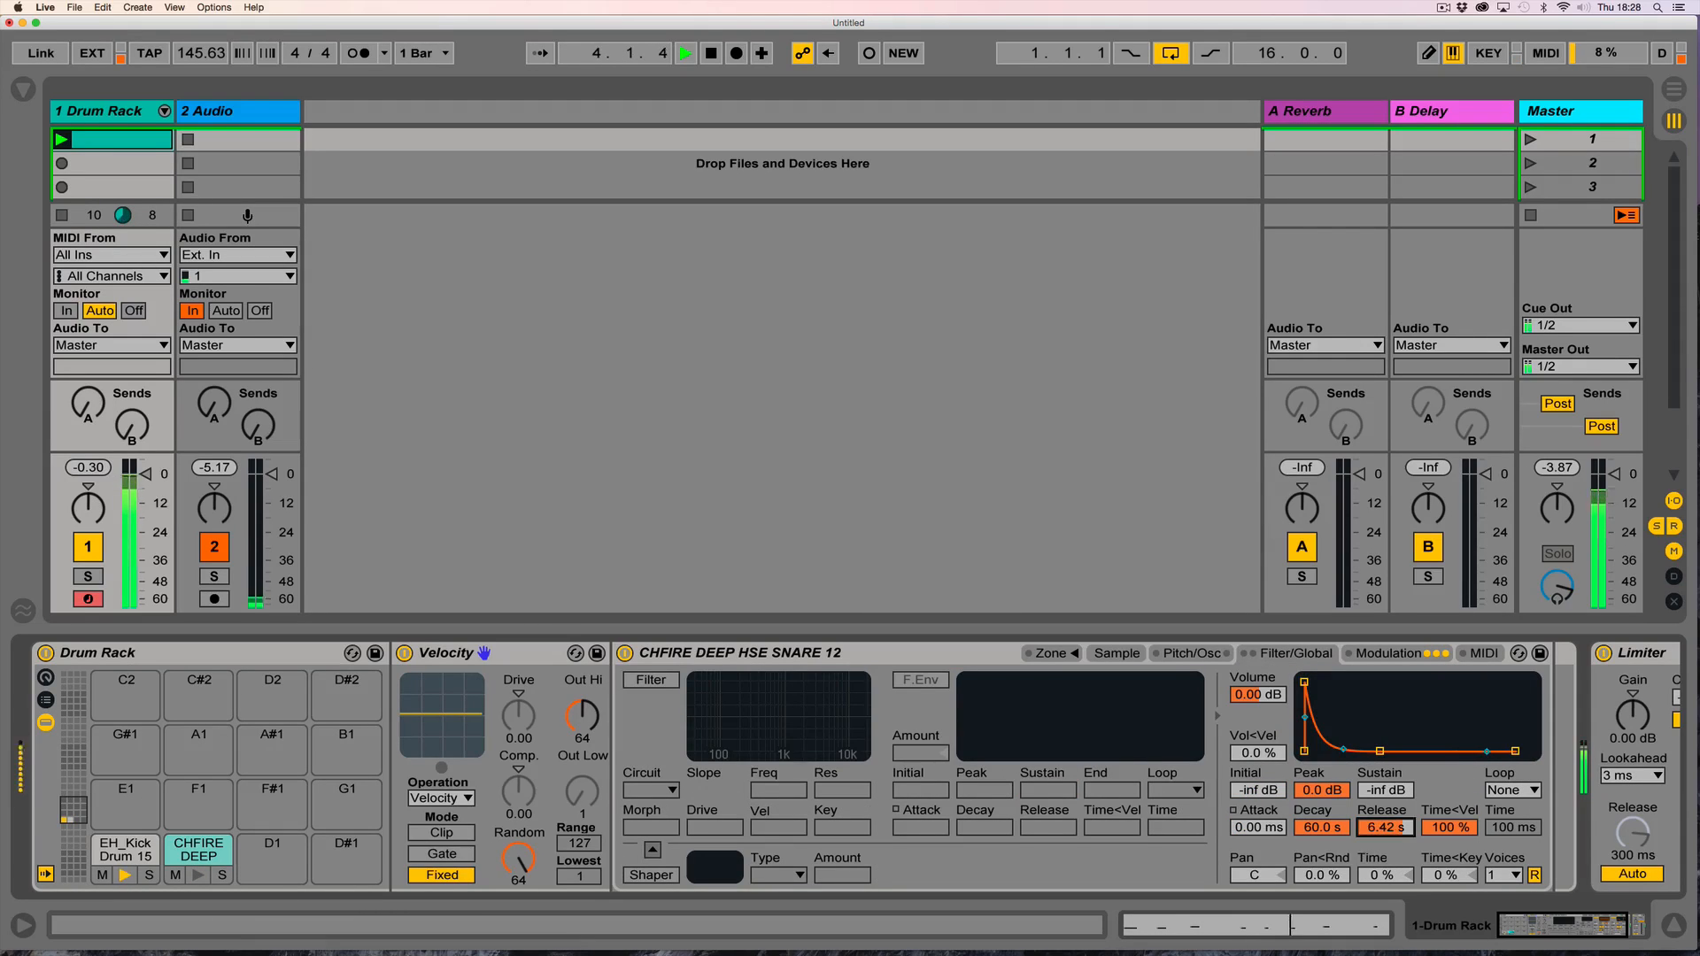
pyautogui.click(1398, 653)
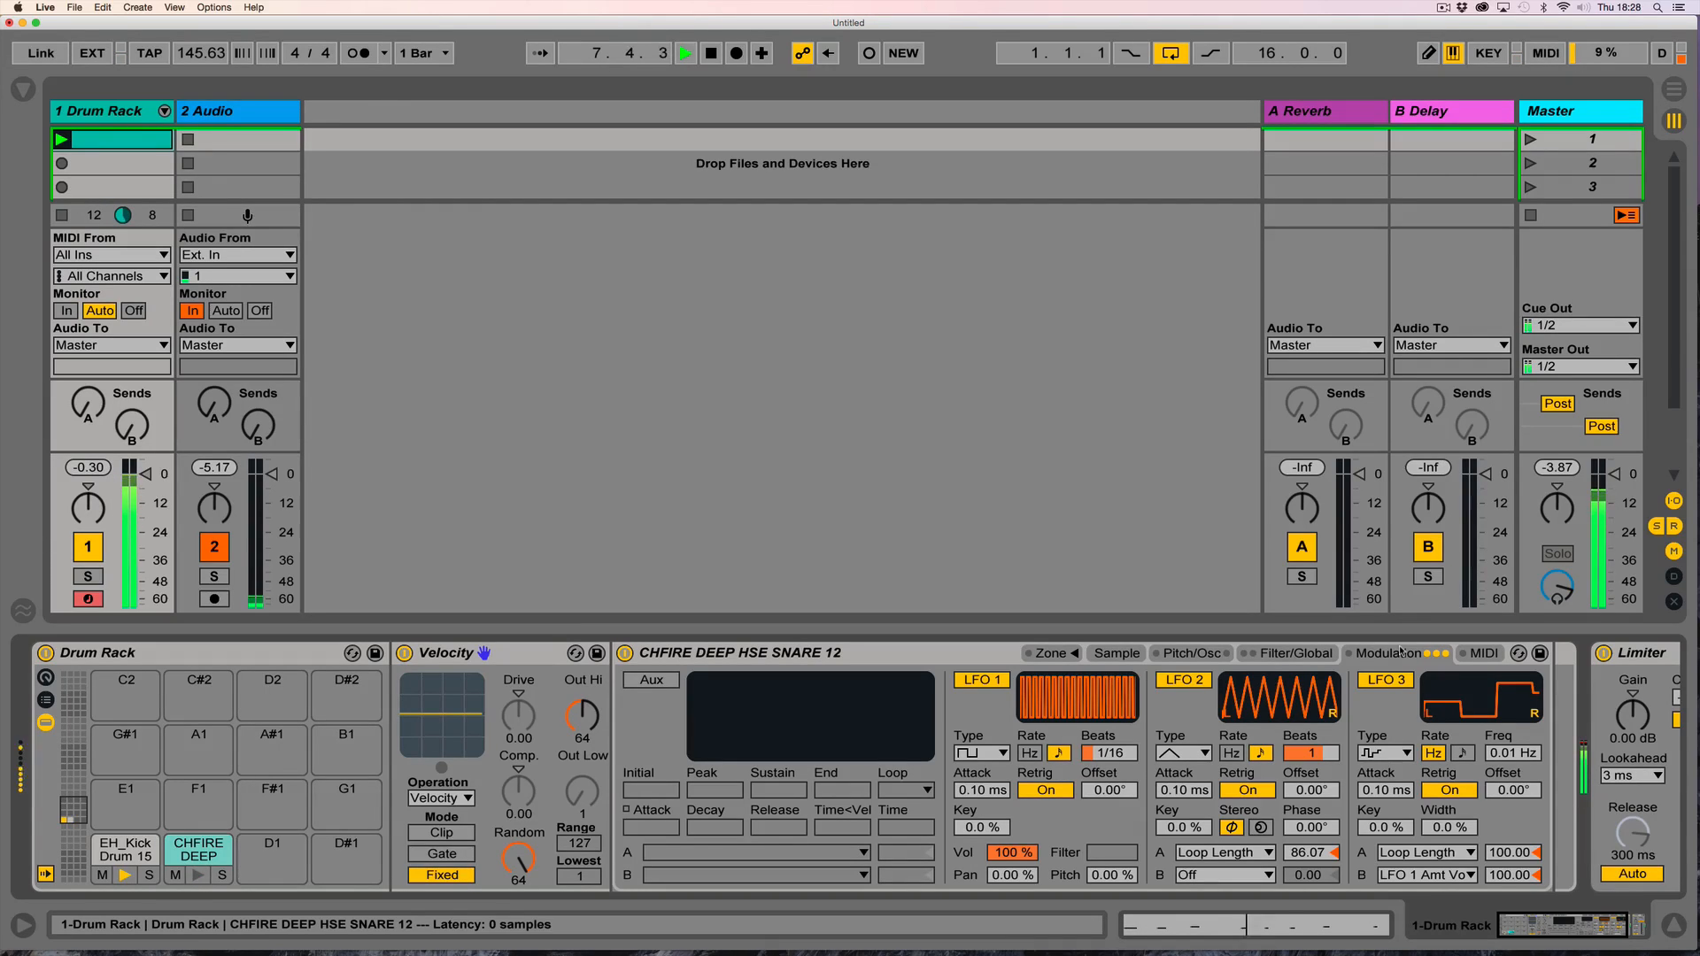
pyautogui.press('space')
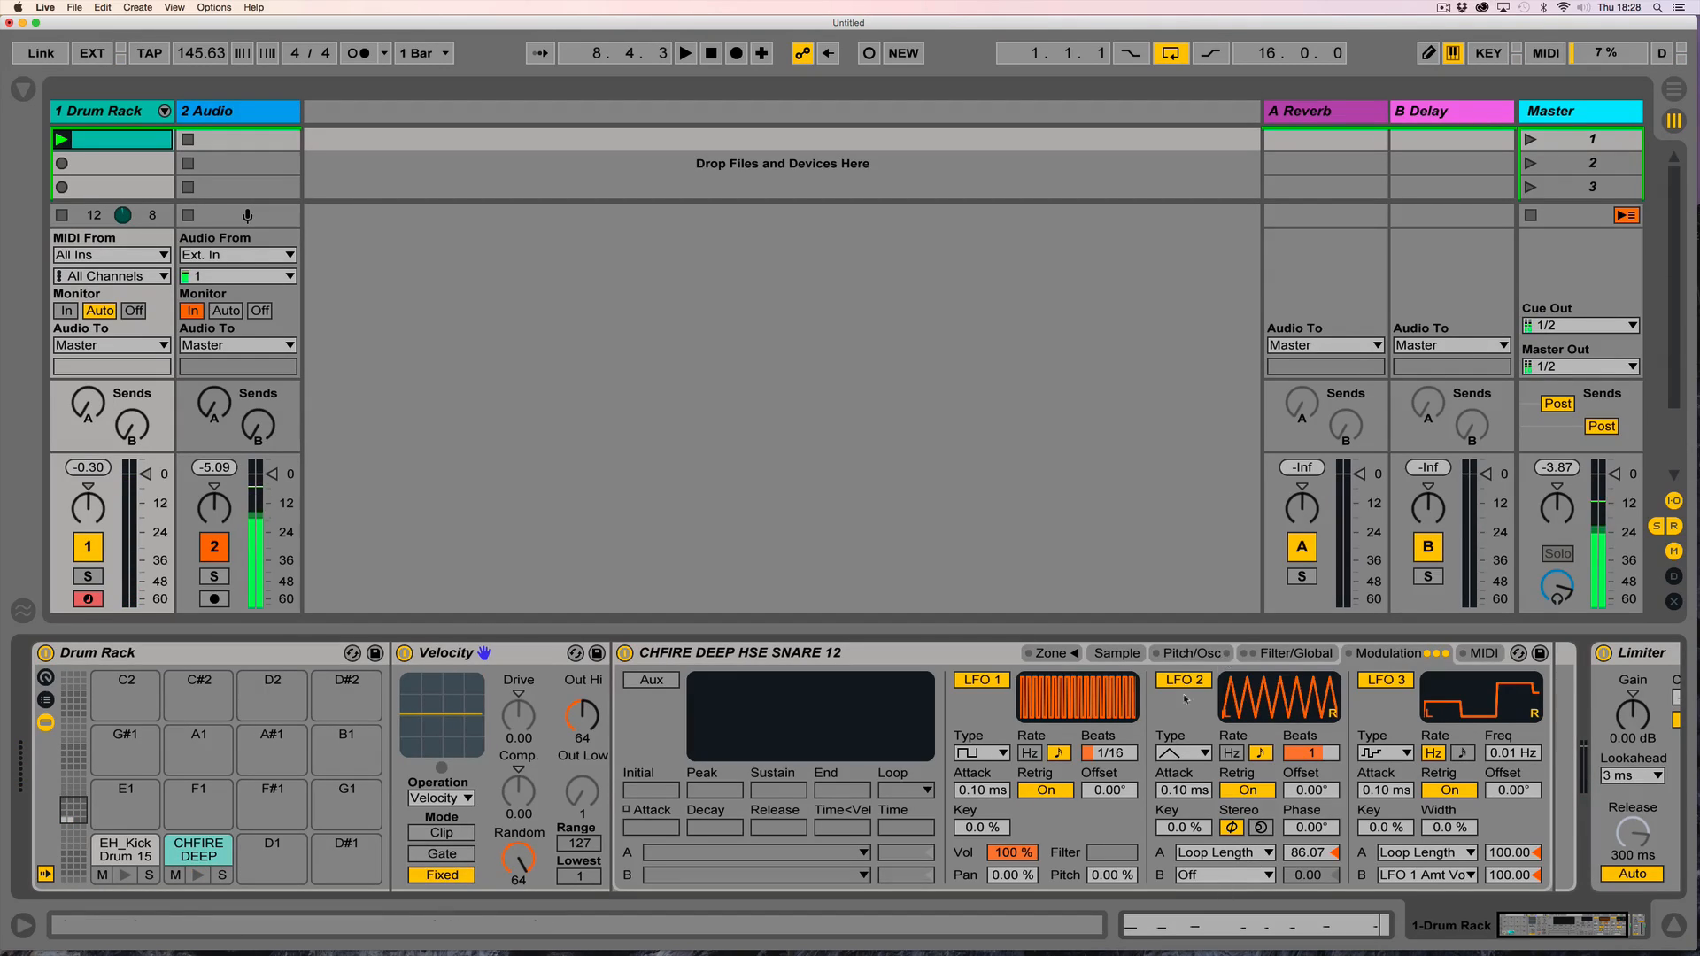
# Assign Loop Start as destination B of the snare's LFO 2 with an amount of 100.00 and play the pattern.
pyautogui.click(1224, 876)
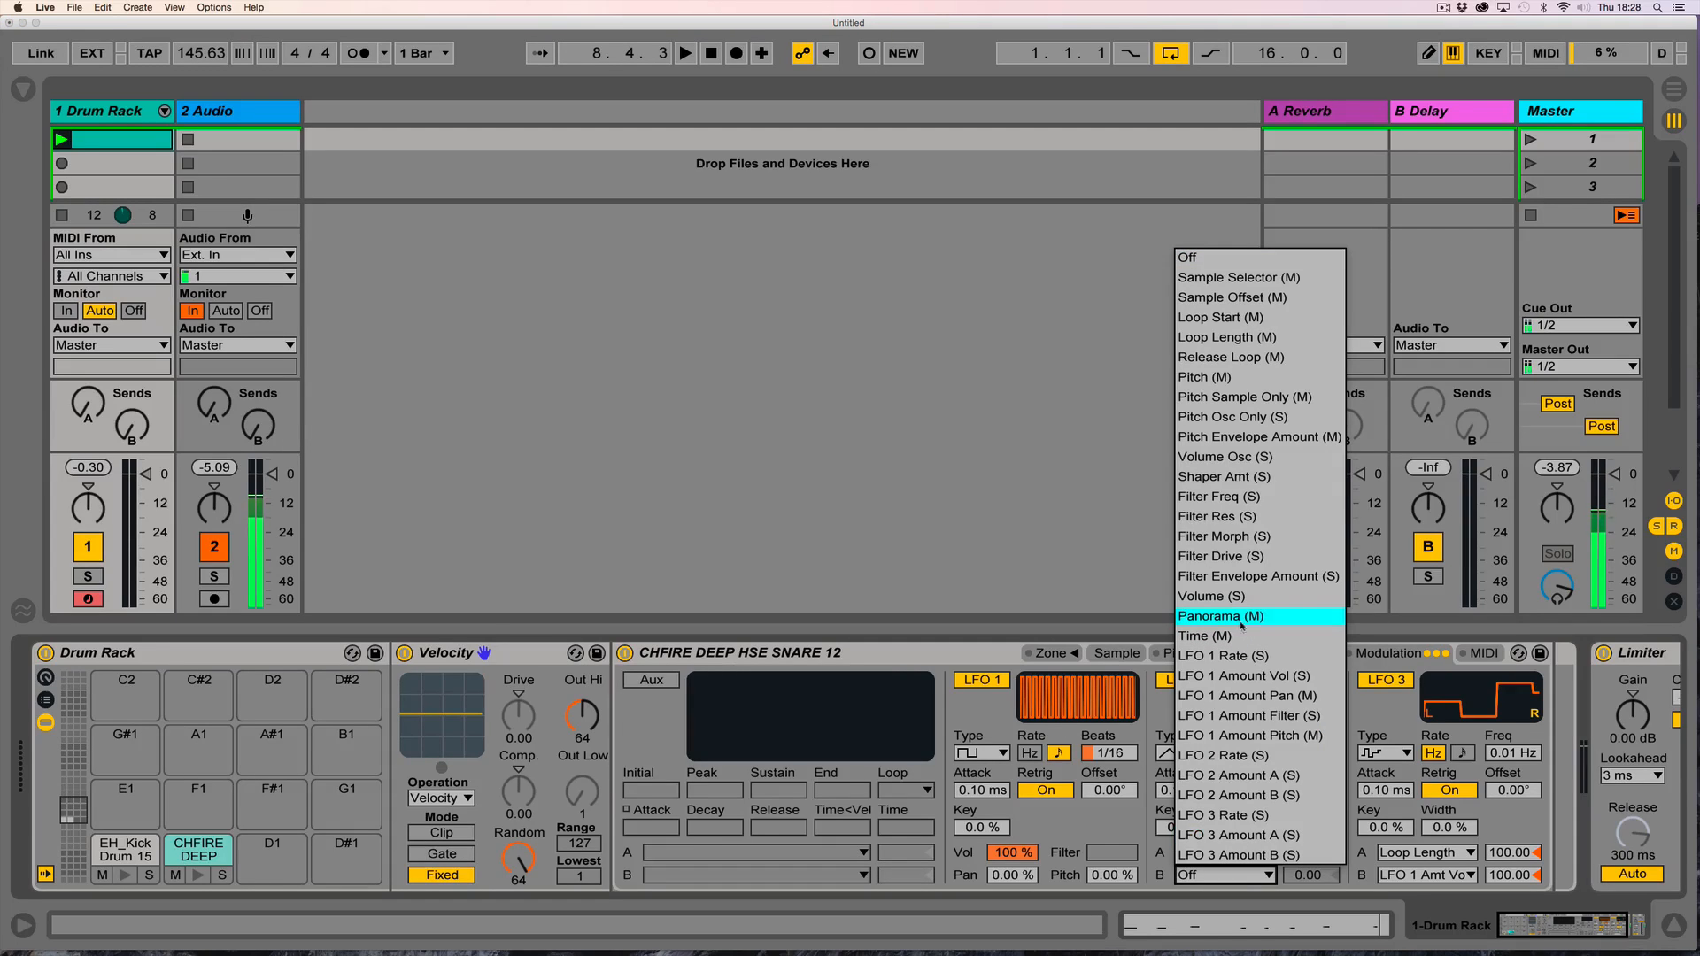
pyautogui.click(1244, 317)
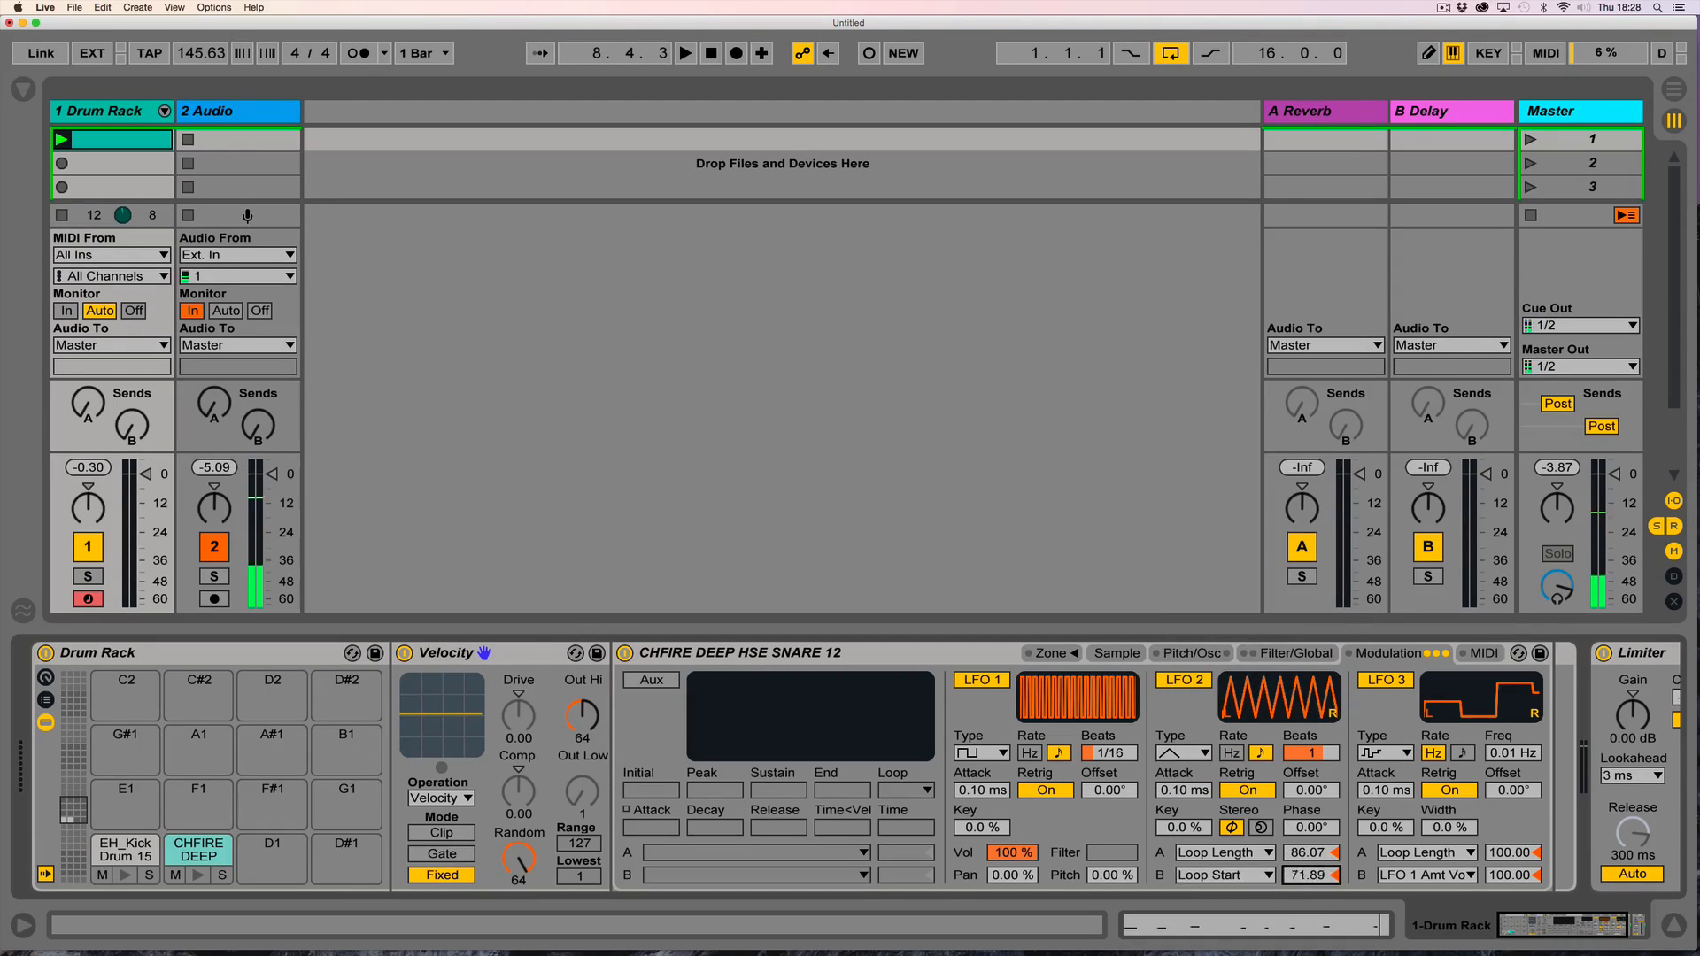
pyautogui.moveTo(1304, 877); pyautogui.dragTo(1305, 797)
pyautogui.moveTo(1304, 877); pyautogui.dragTo(1304, 850)
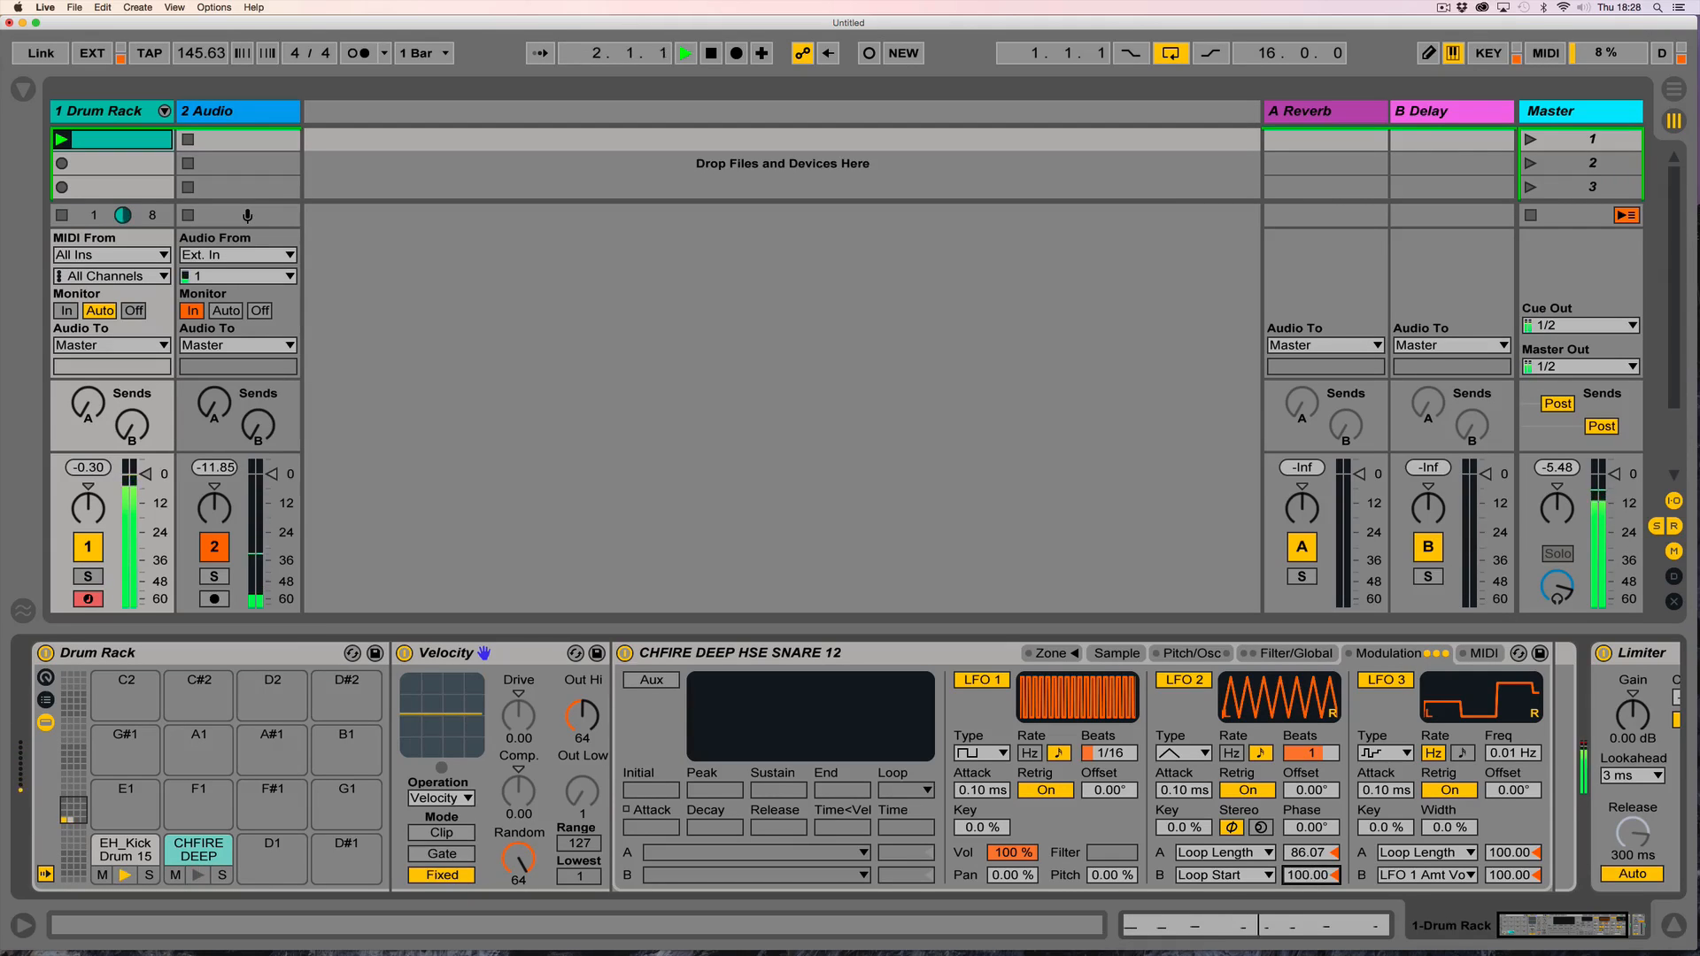
# Assign Loop Start as destination B of the kick's LFO 2 with an amount of 100.00.
pyautogui.click(124, 848)
pyautogui.click(1225, 875)
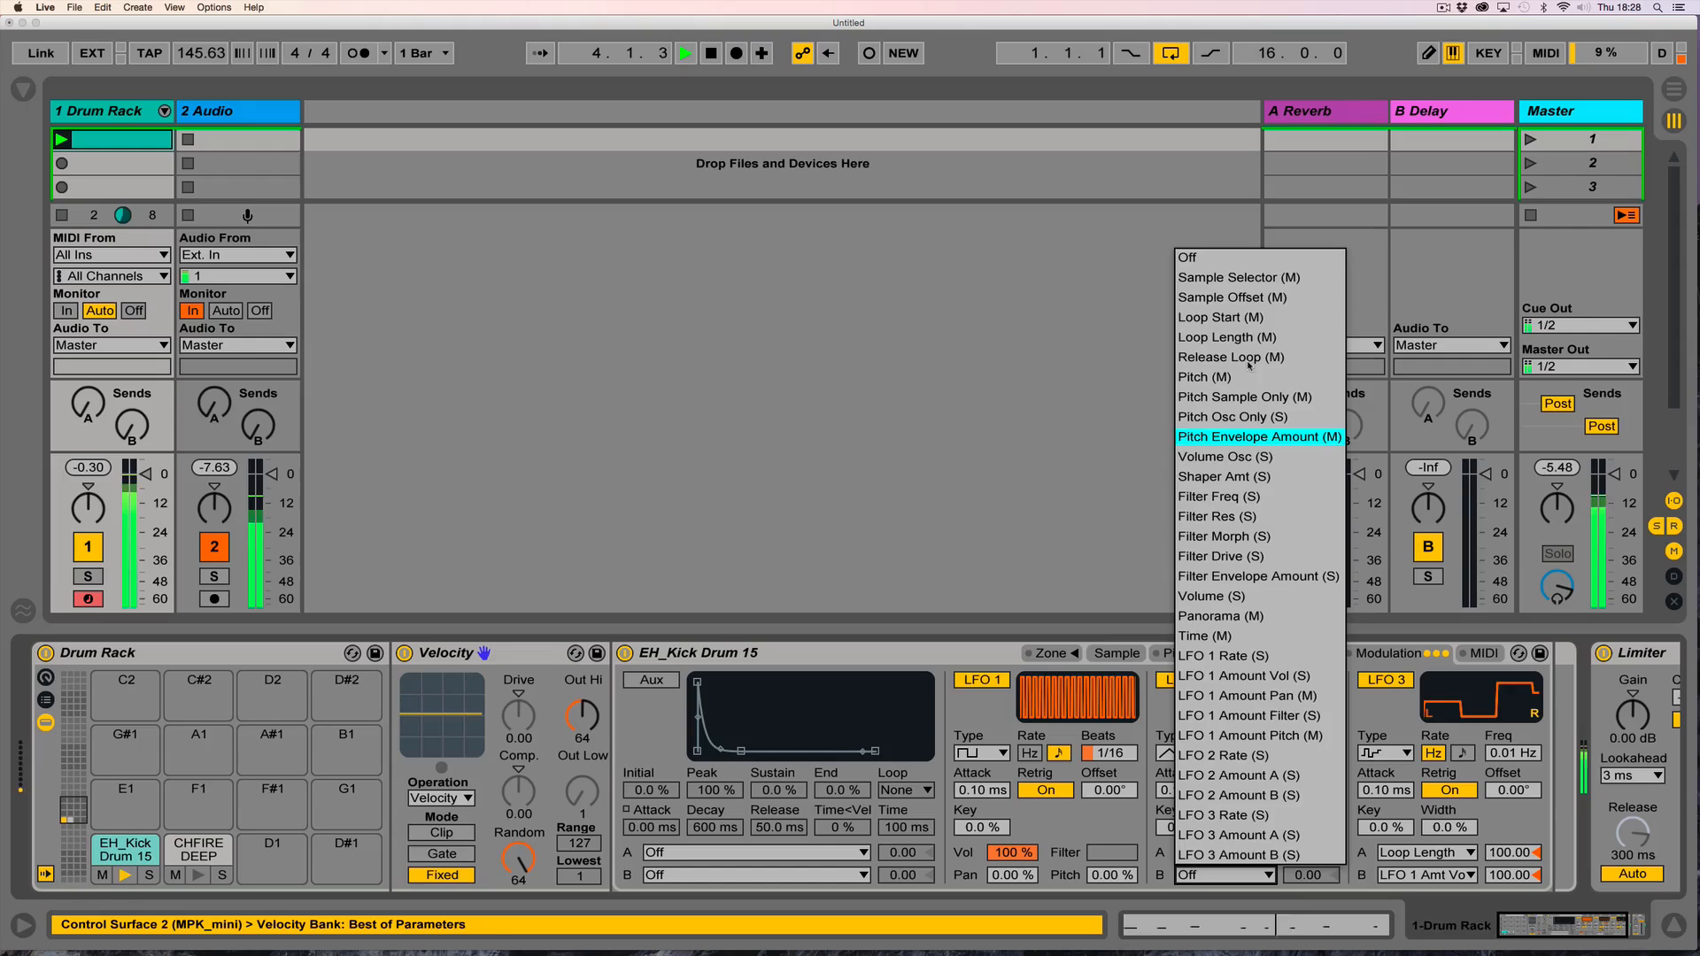
pyautogui.click(1248, 317)
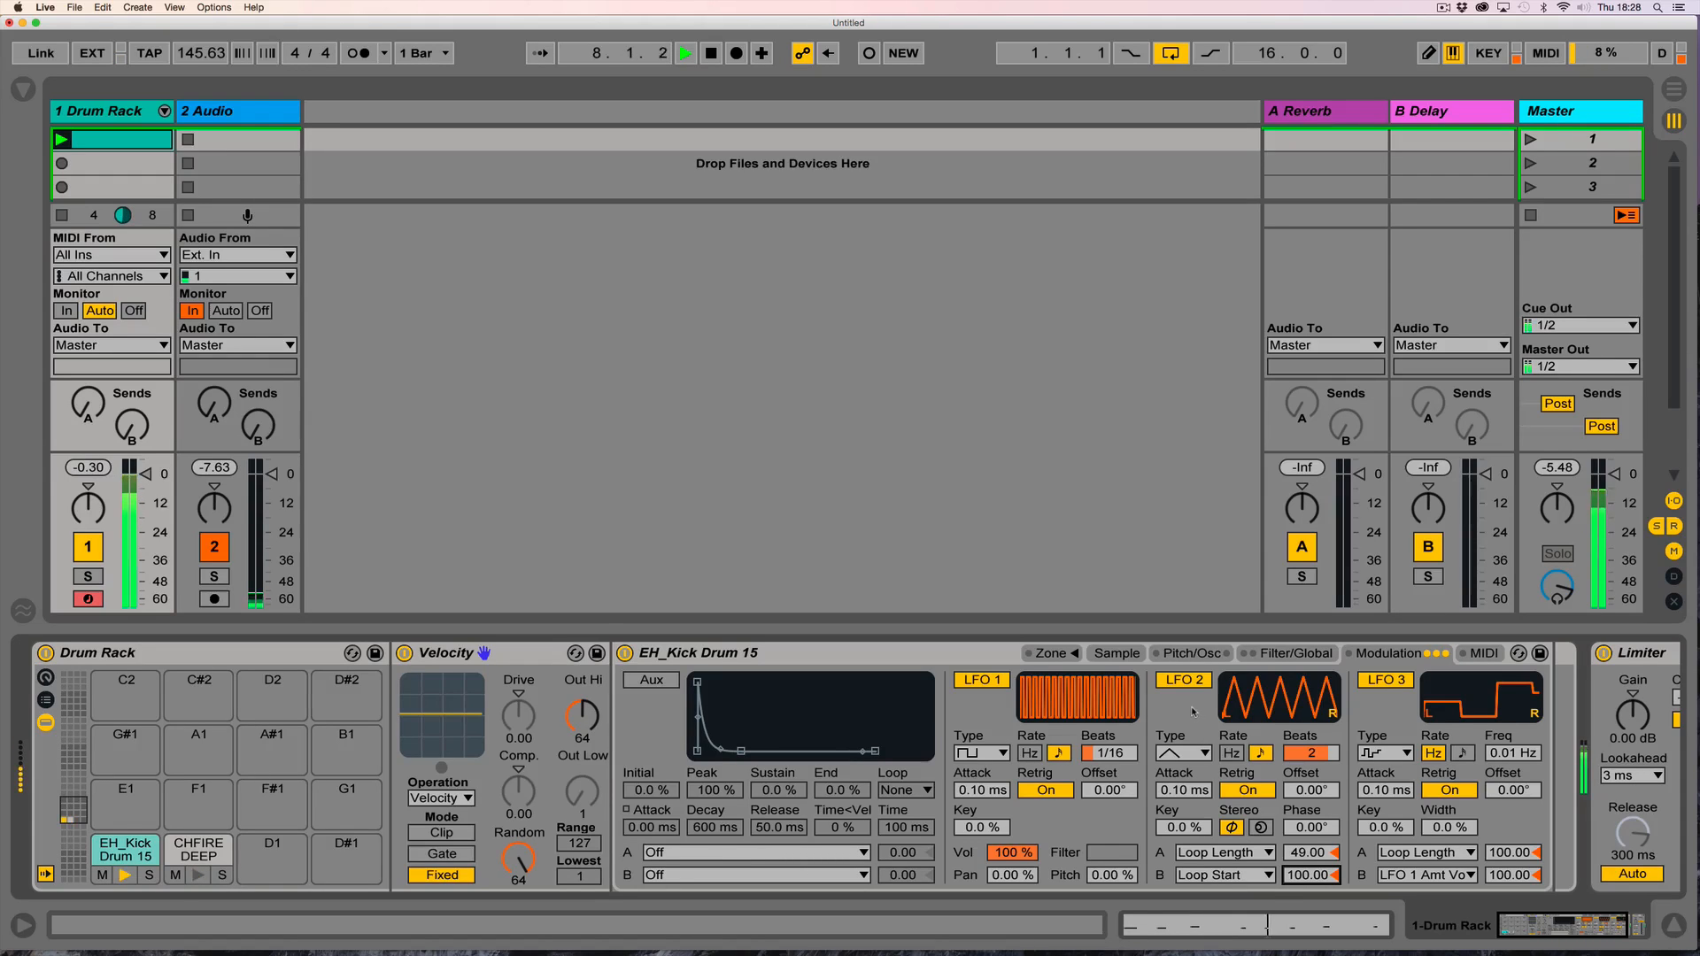
# Set the kick's volume envelope release to 7.63 s, copy it to the sibling sampler, and stop playback after listening.
pyautogui.click(1295, 654)
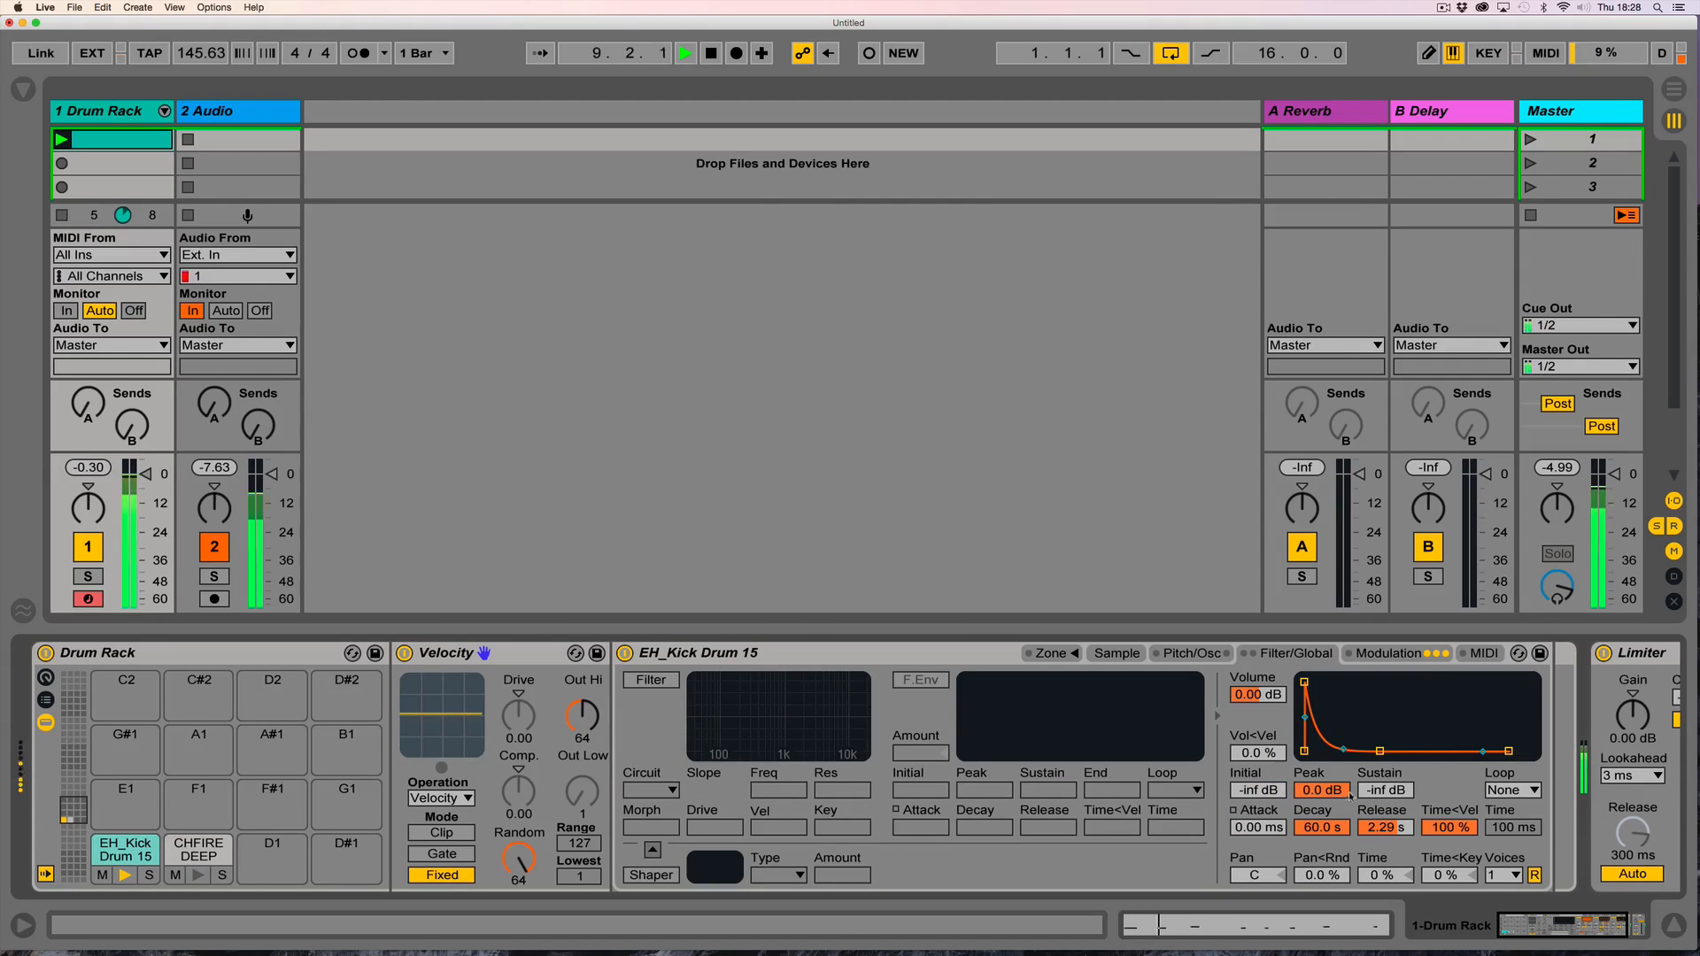
pyautogui.moveTo(1385, 828); pyautogui.dragTo(1386, 819)
pyautogui.rightClick(1387, 830)
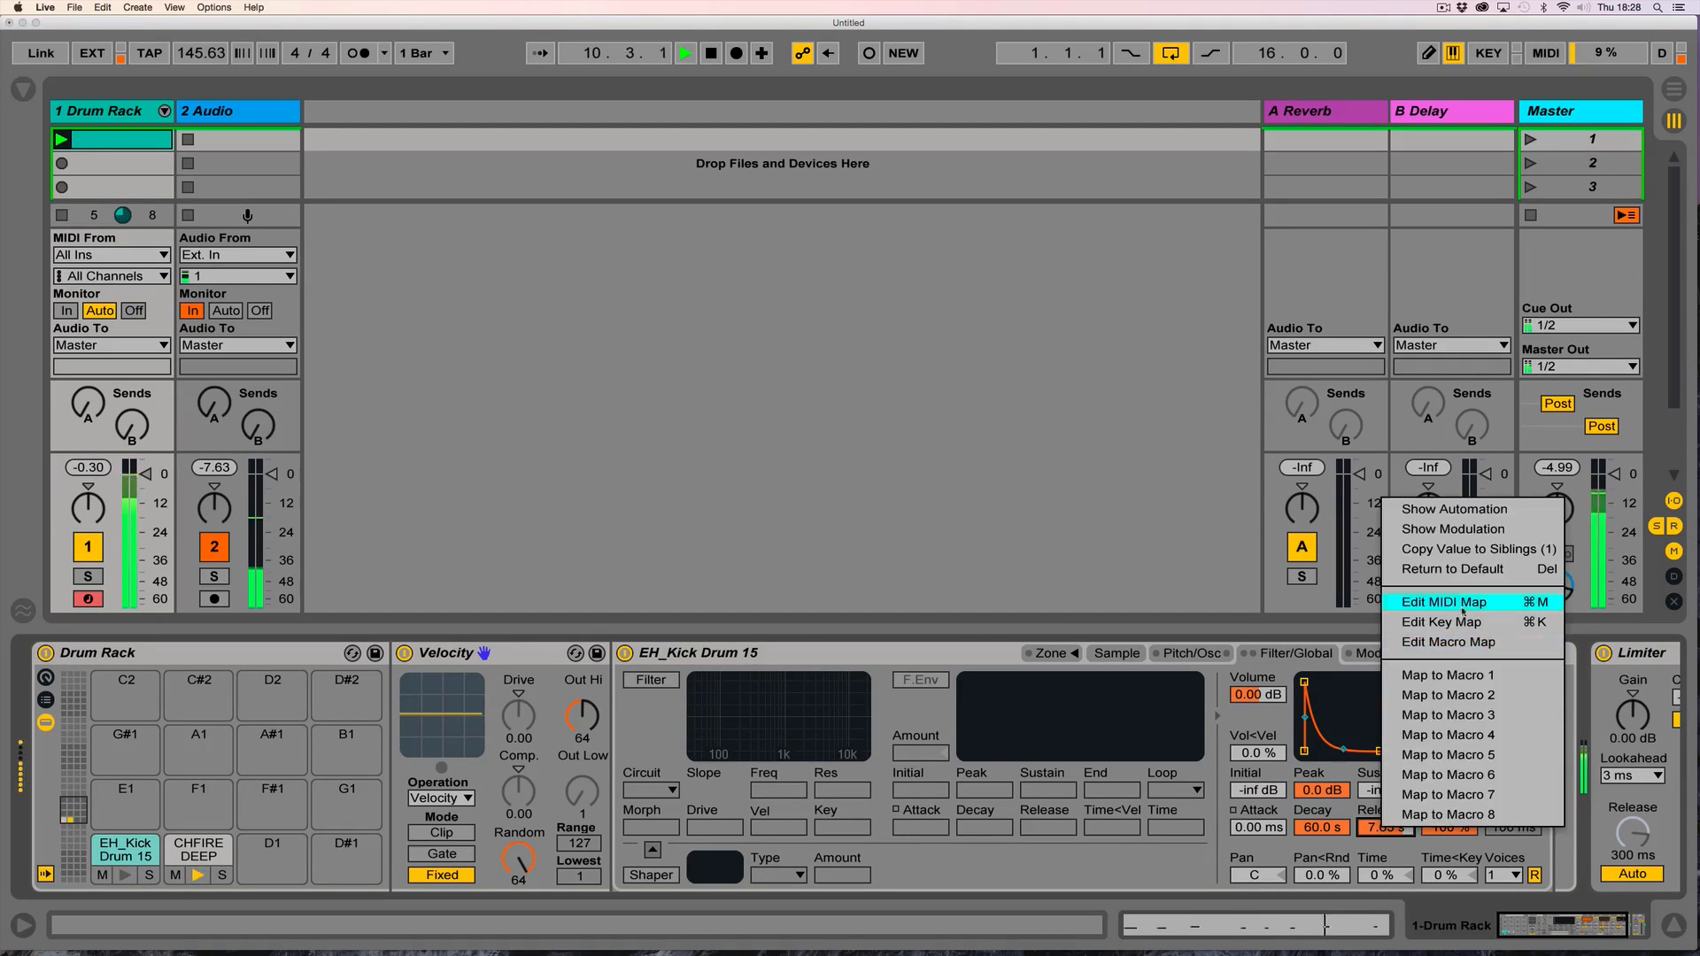
pyautogui.click(1511, 551)
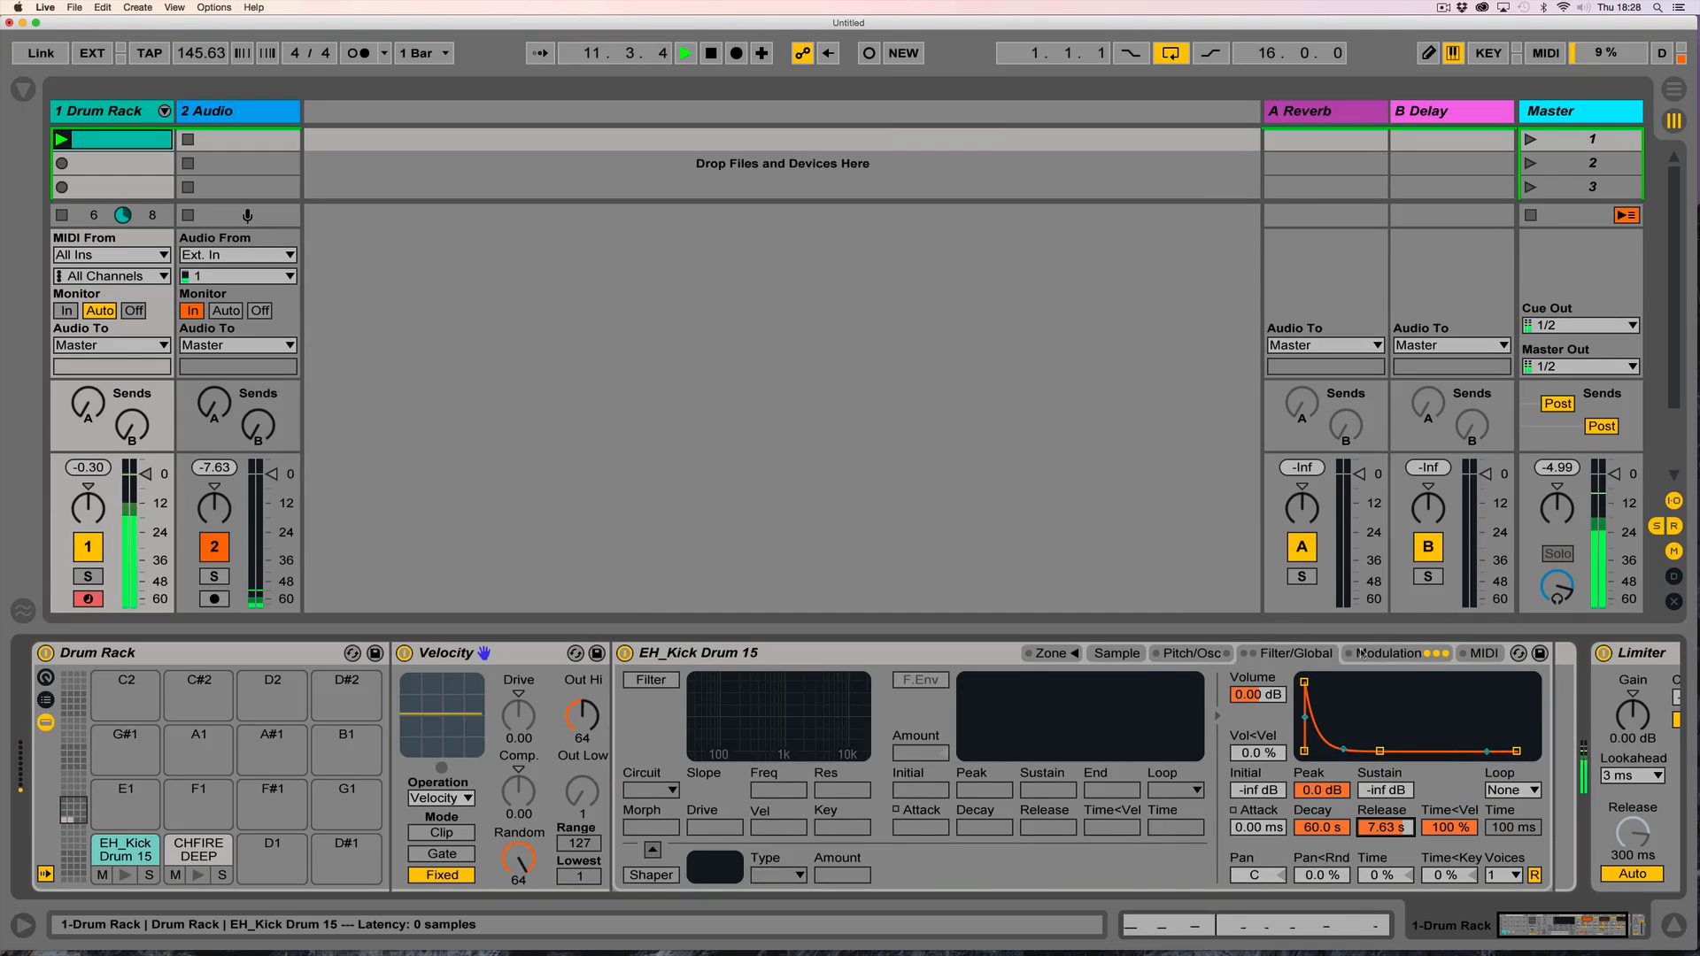
pyautogui.click(1387, 654)
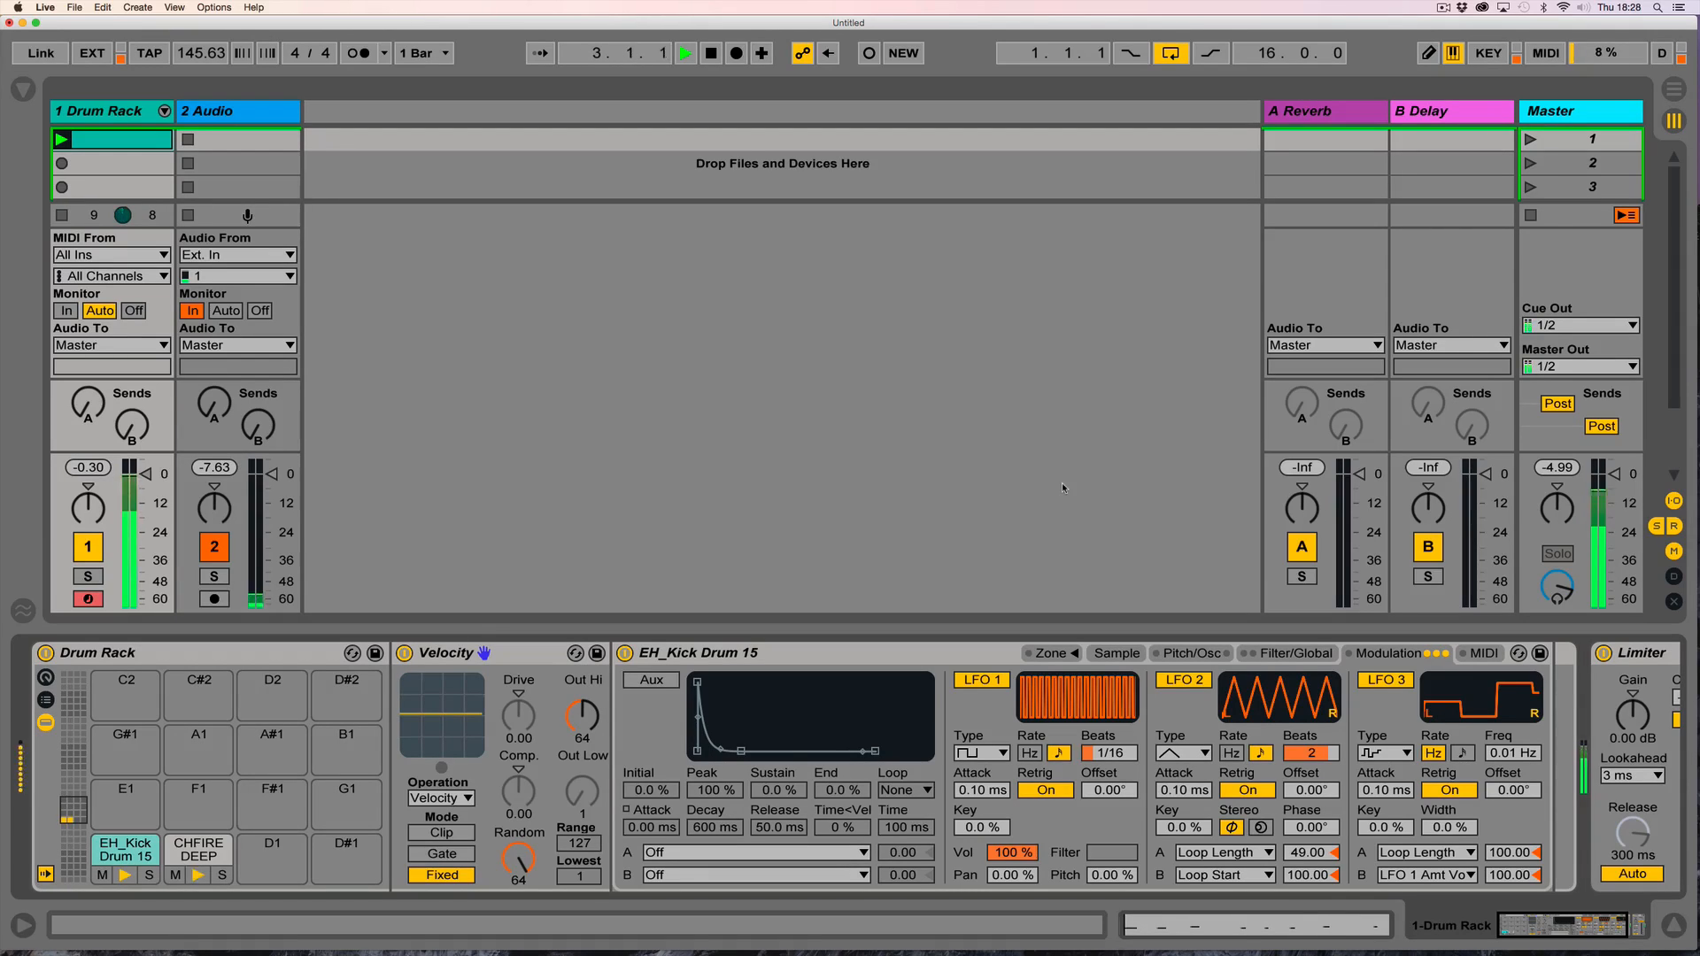
pyautogui.press('space')
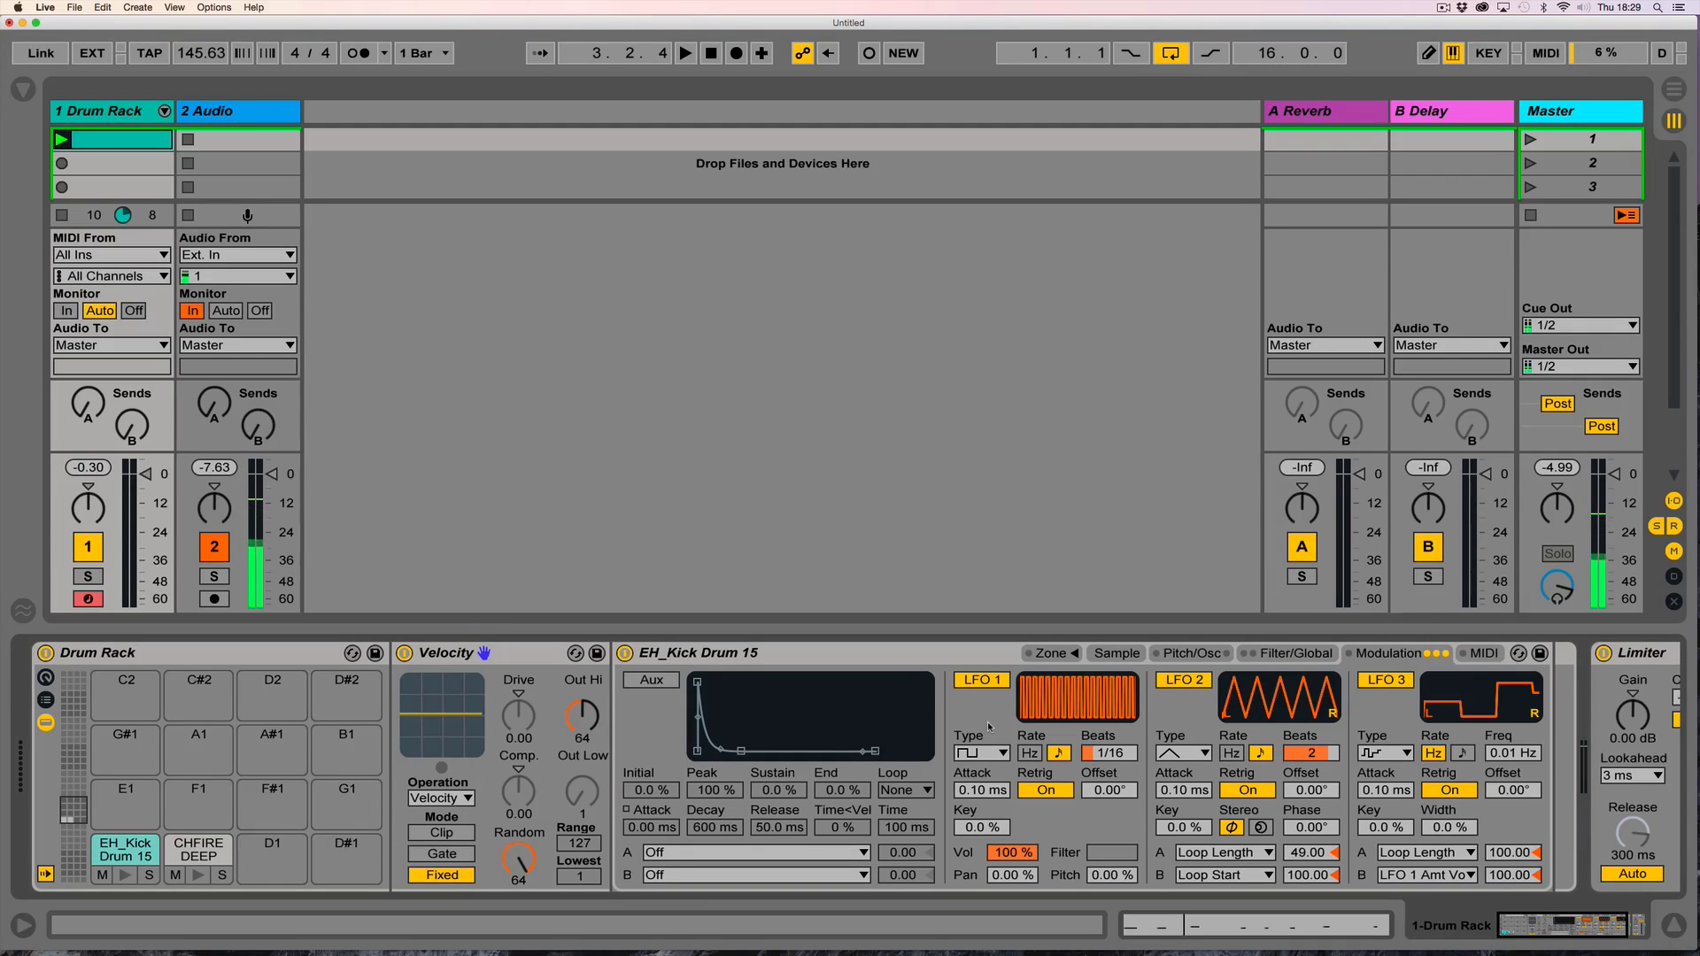
# Turn off LFO 1 in both the kick and the snare samplers, then reselect the kick.
pyautogui.click(981, 680)
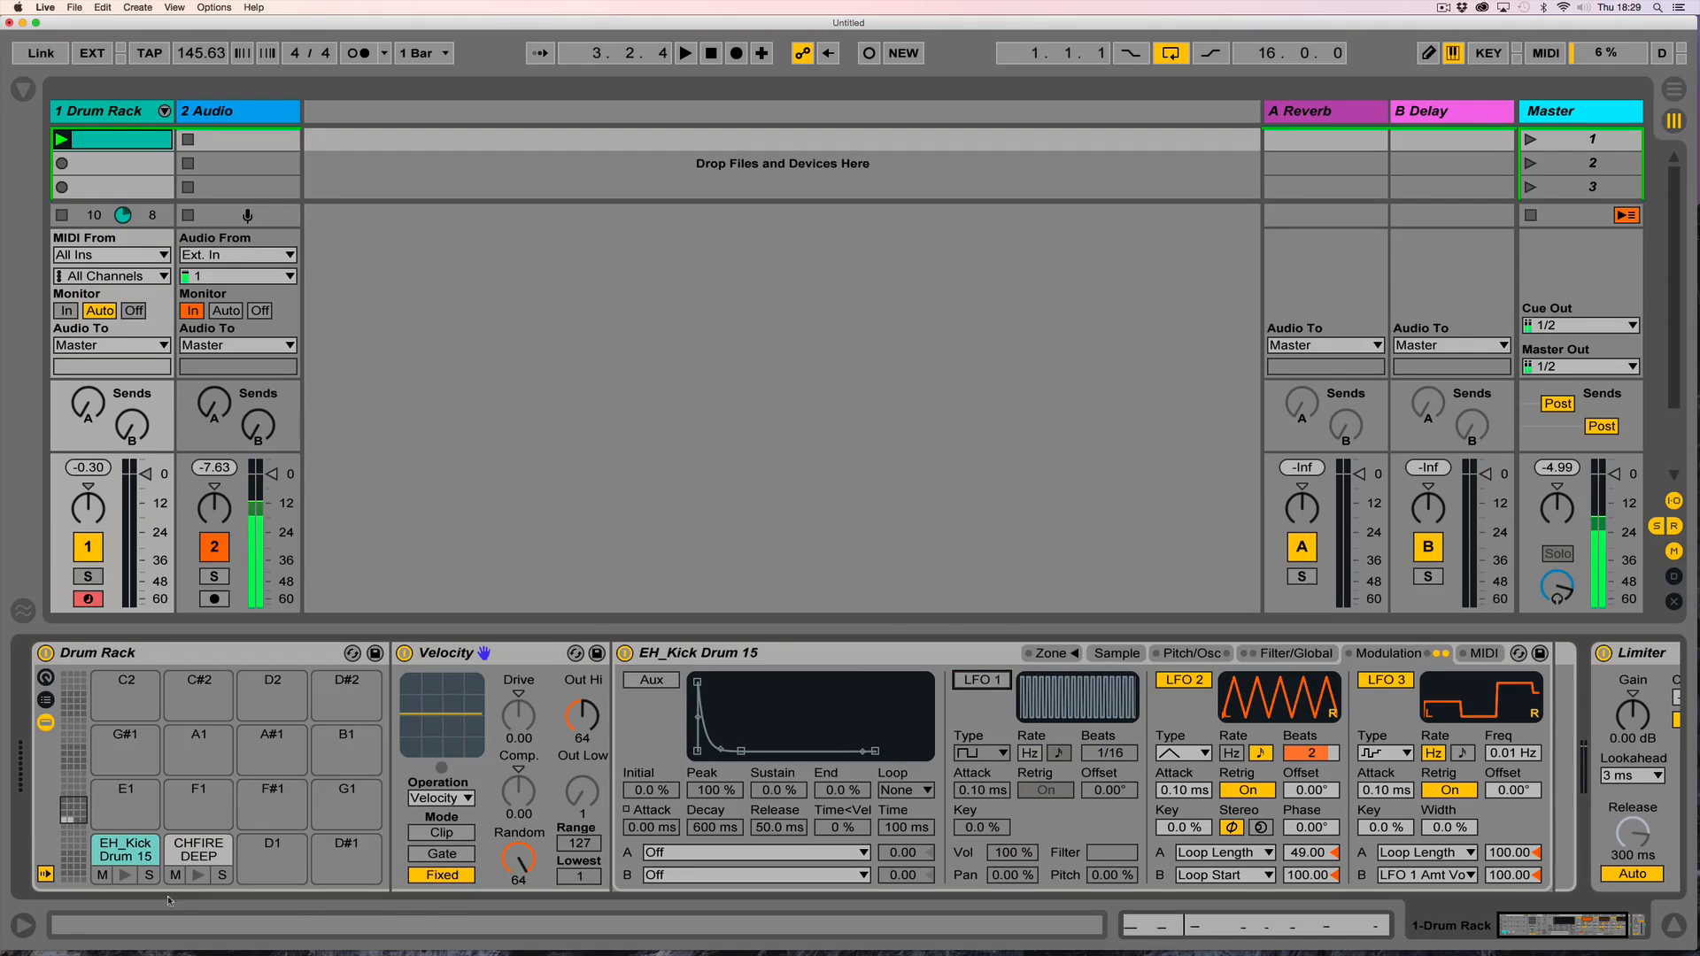
pyautogui.click(203, 850)
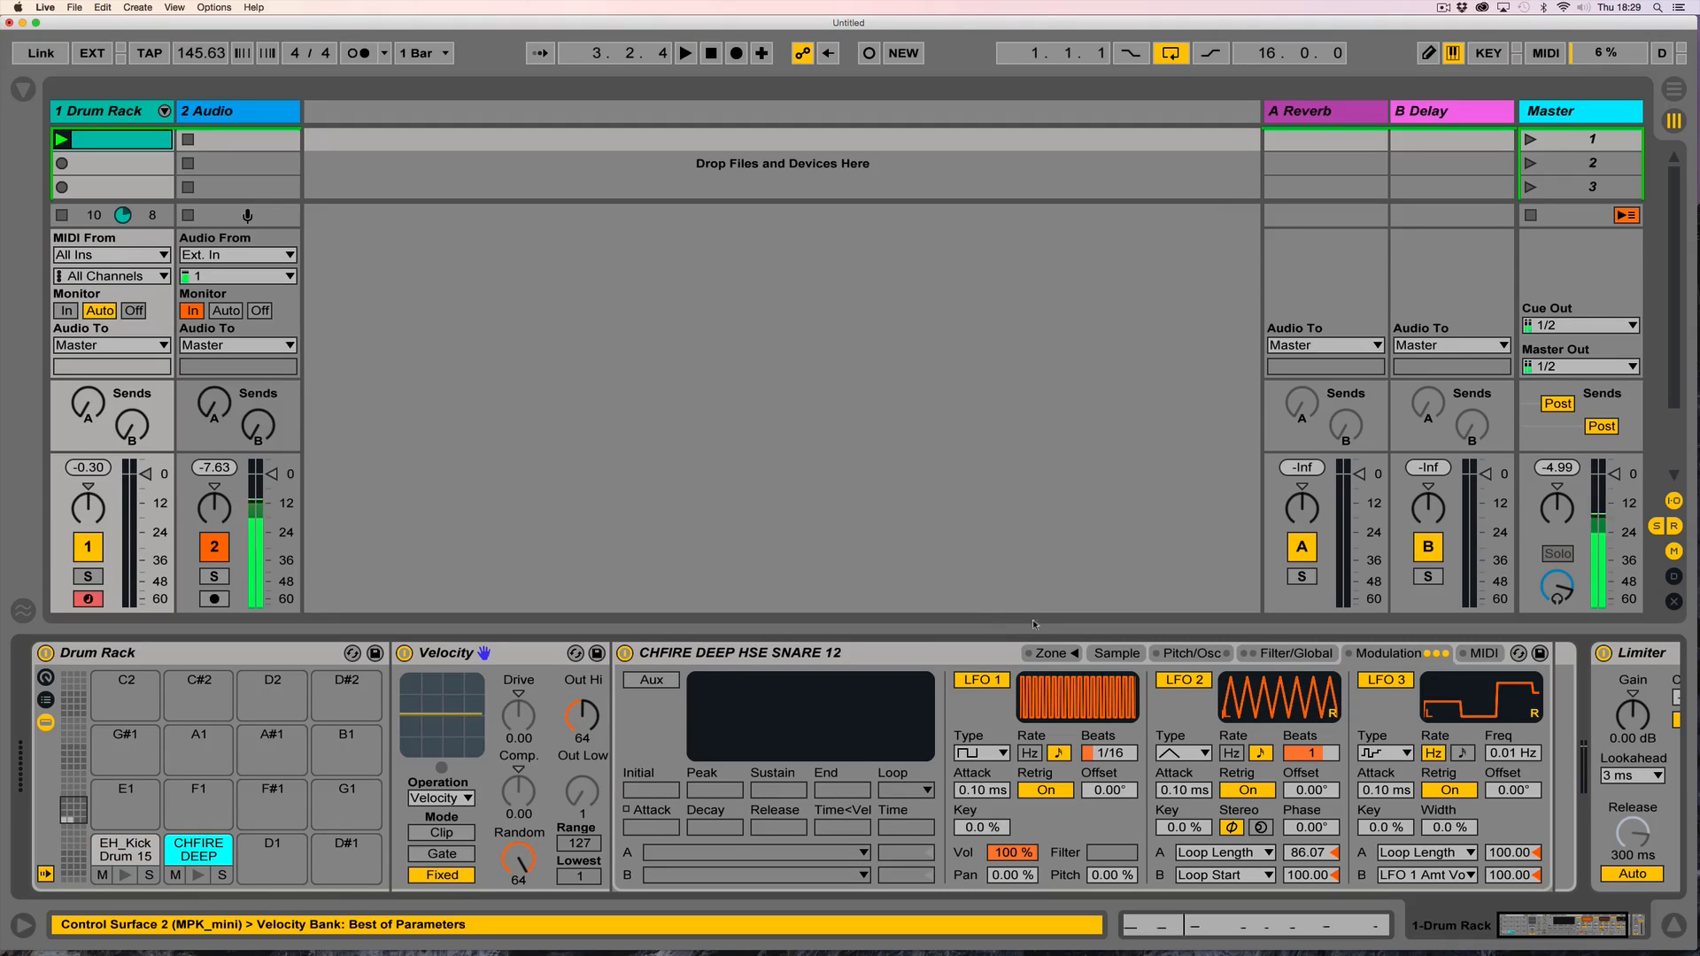
pyautogui.click(133, 851)
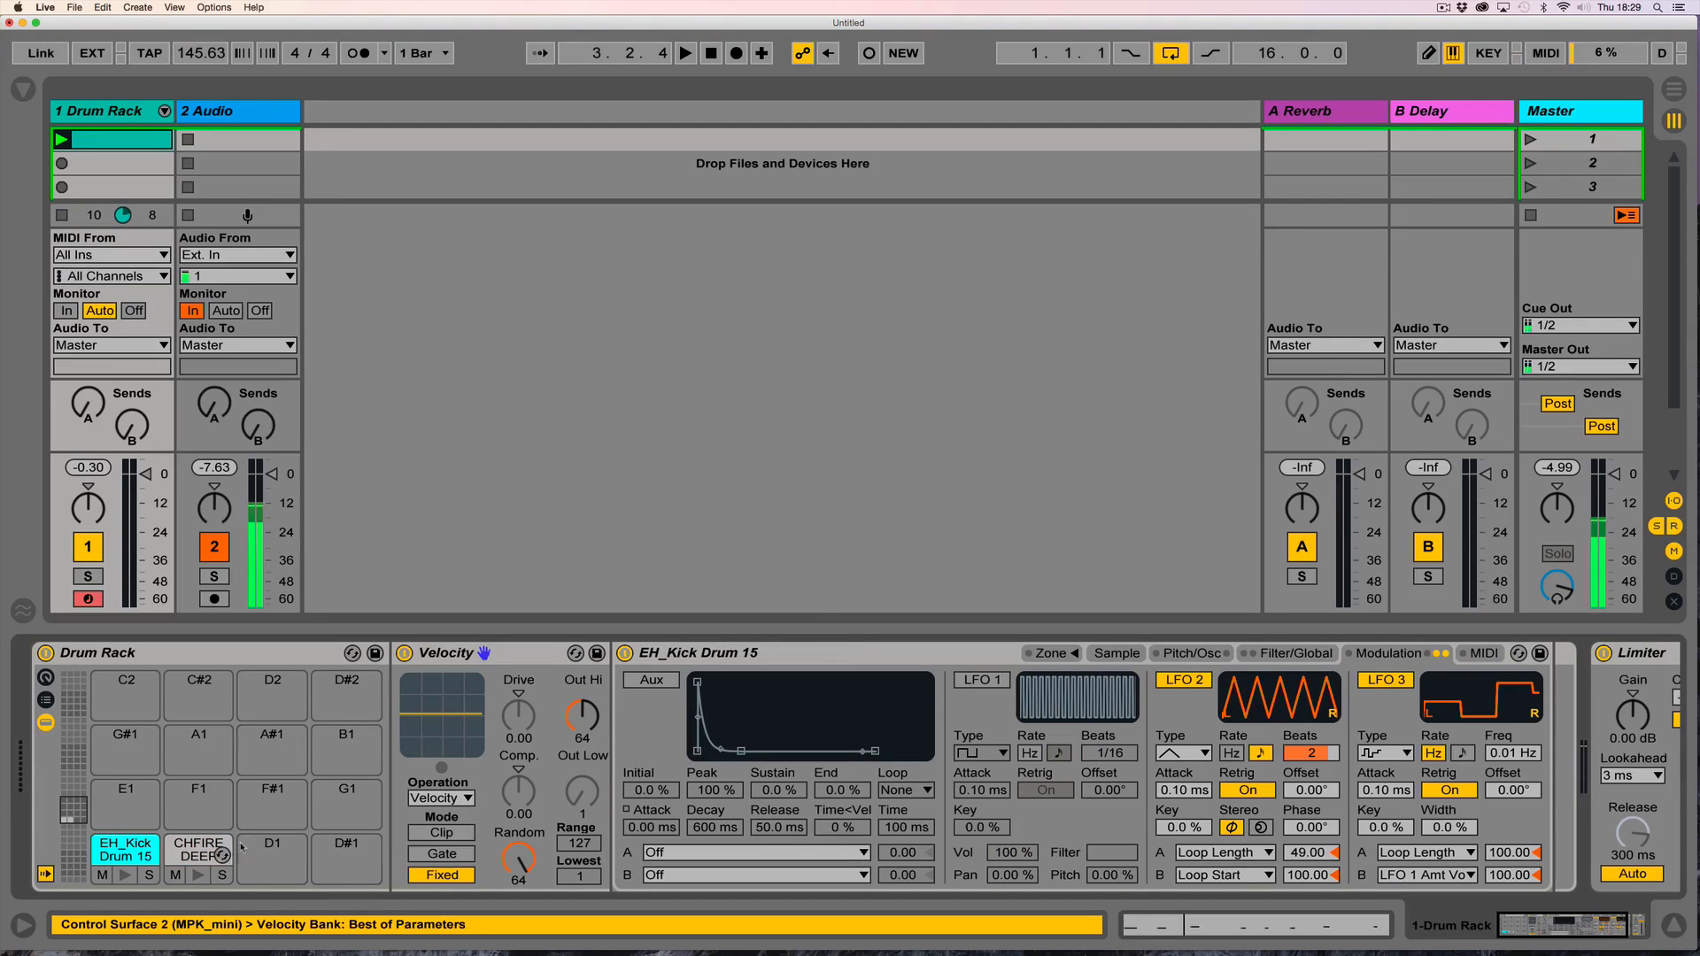
# Reassign destination B of LFO 3 to LFO 2 Amount B for both the kick and the snare, and play the pattern.
pyautogui.click(1466, 877)
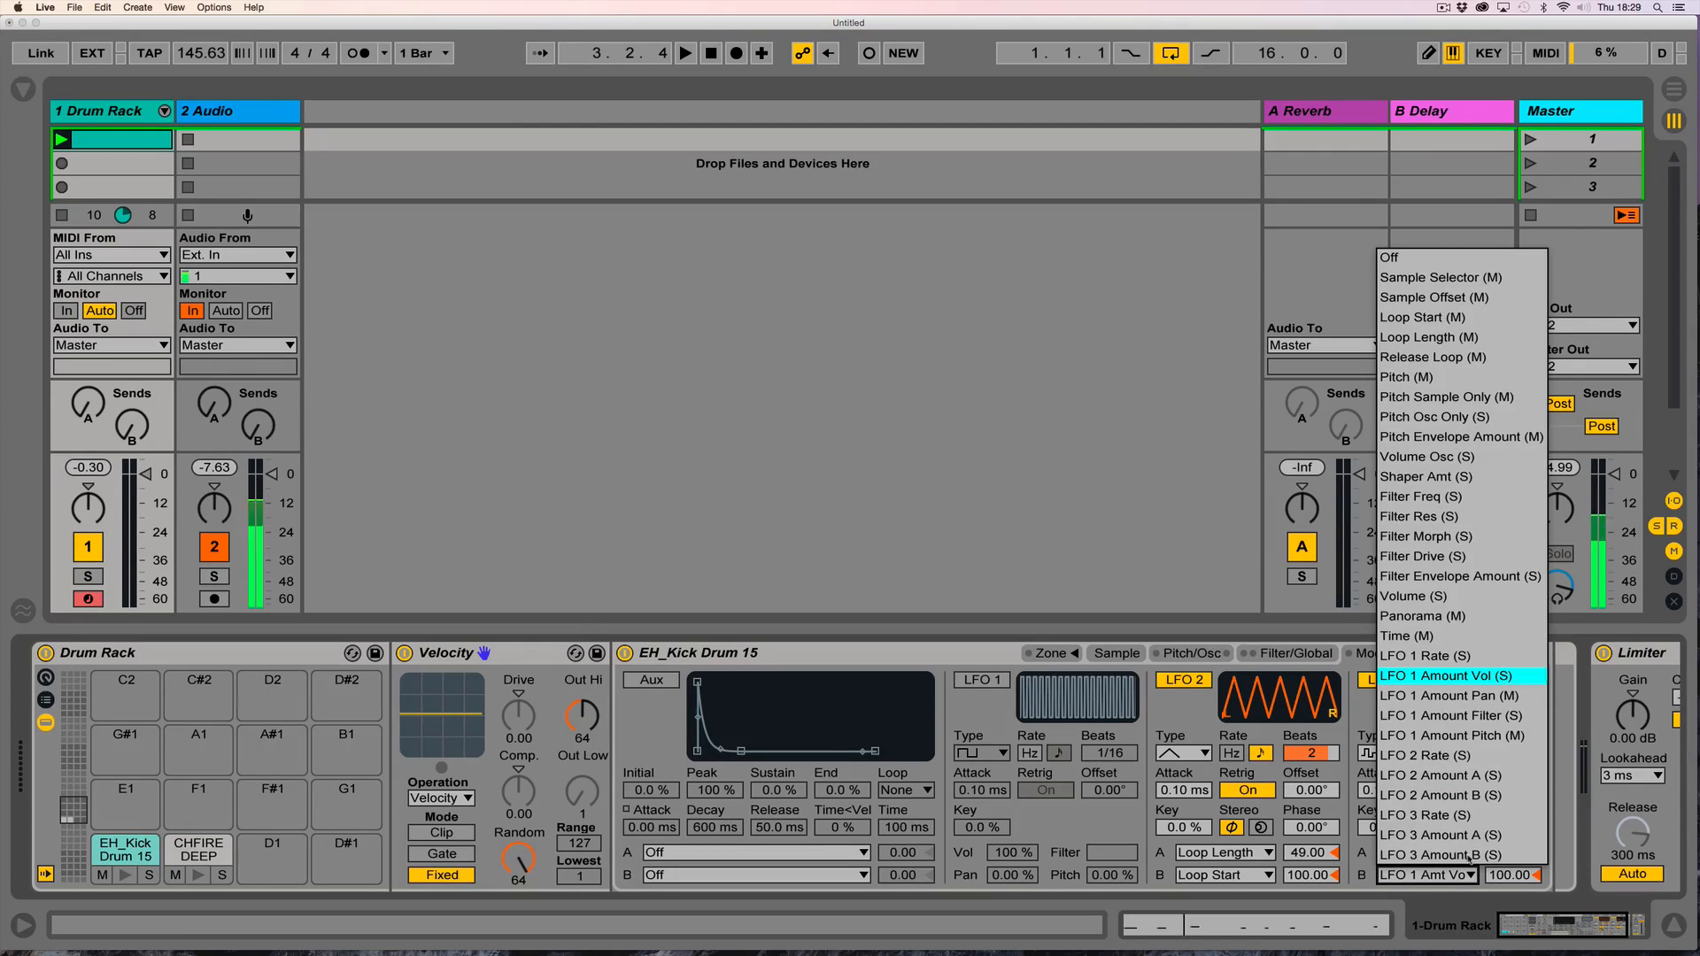
pyautogui.click(1465, 797)
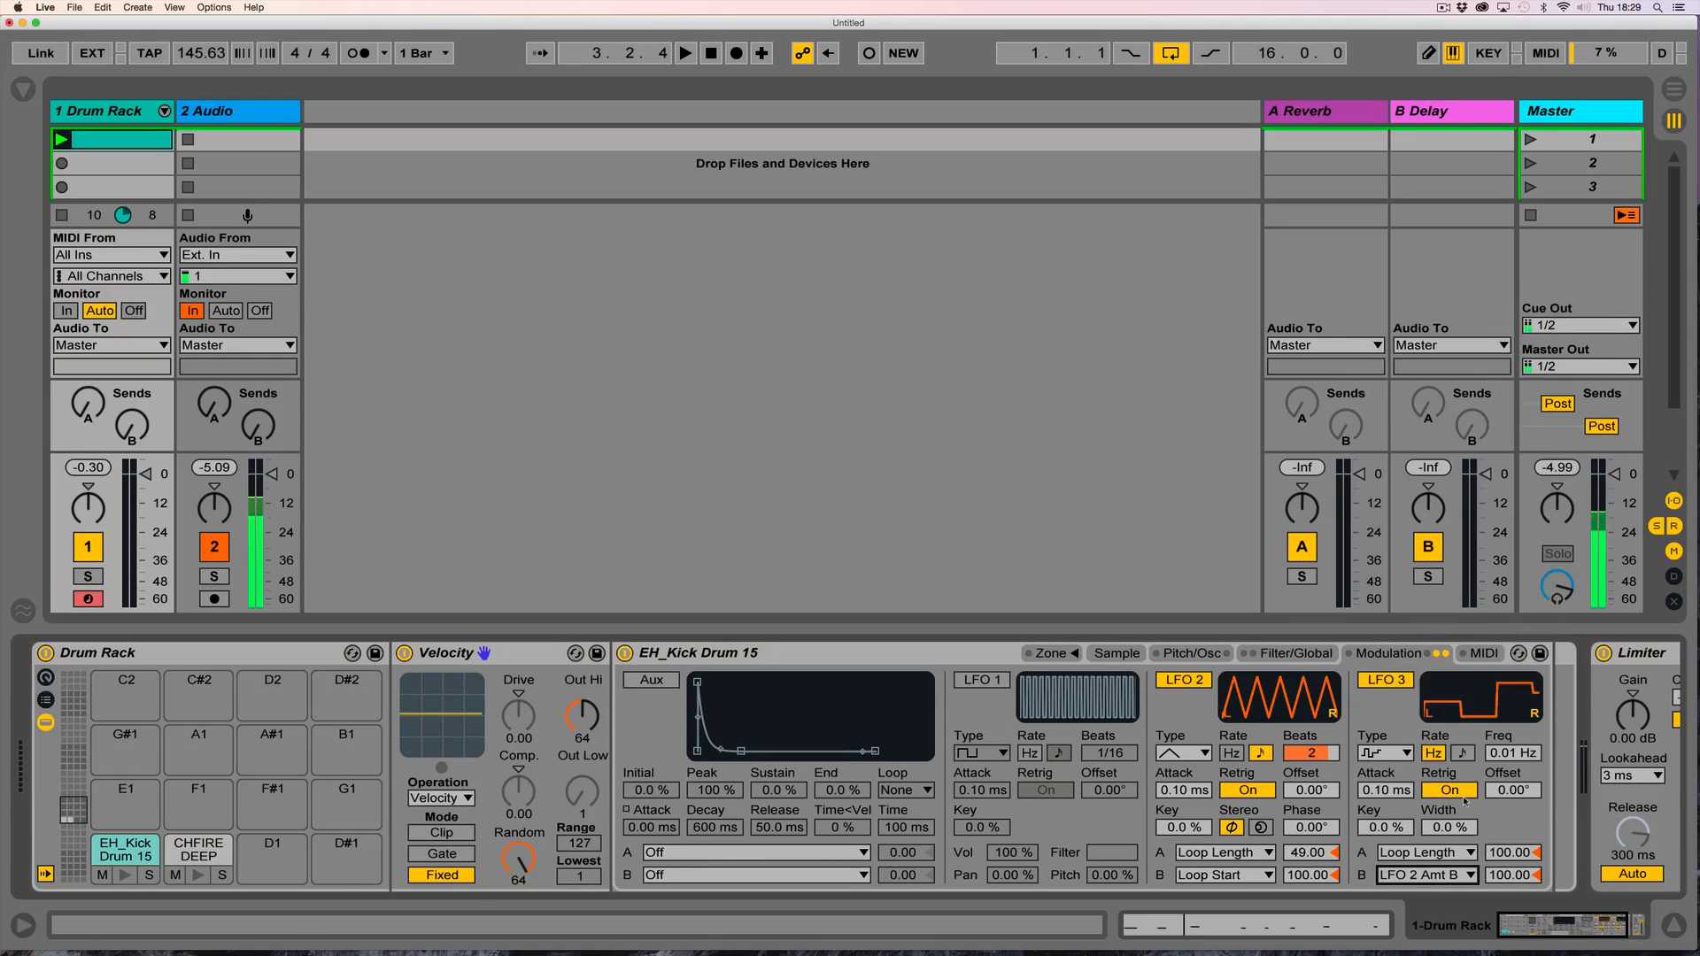
pyautogui.click(188, 850)
pyautogui.click(1431, 875)
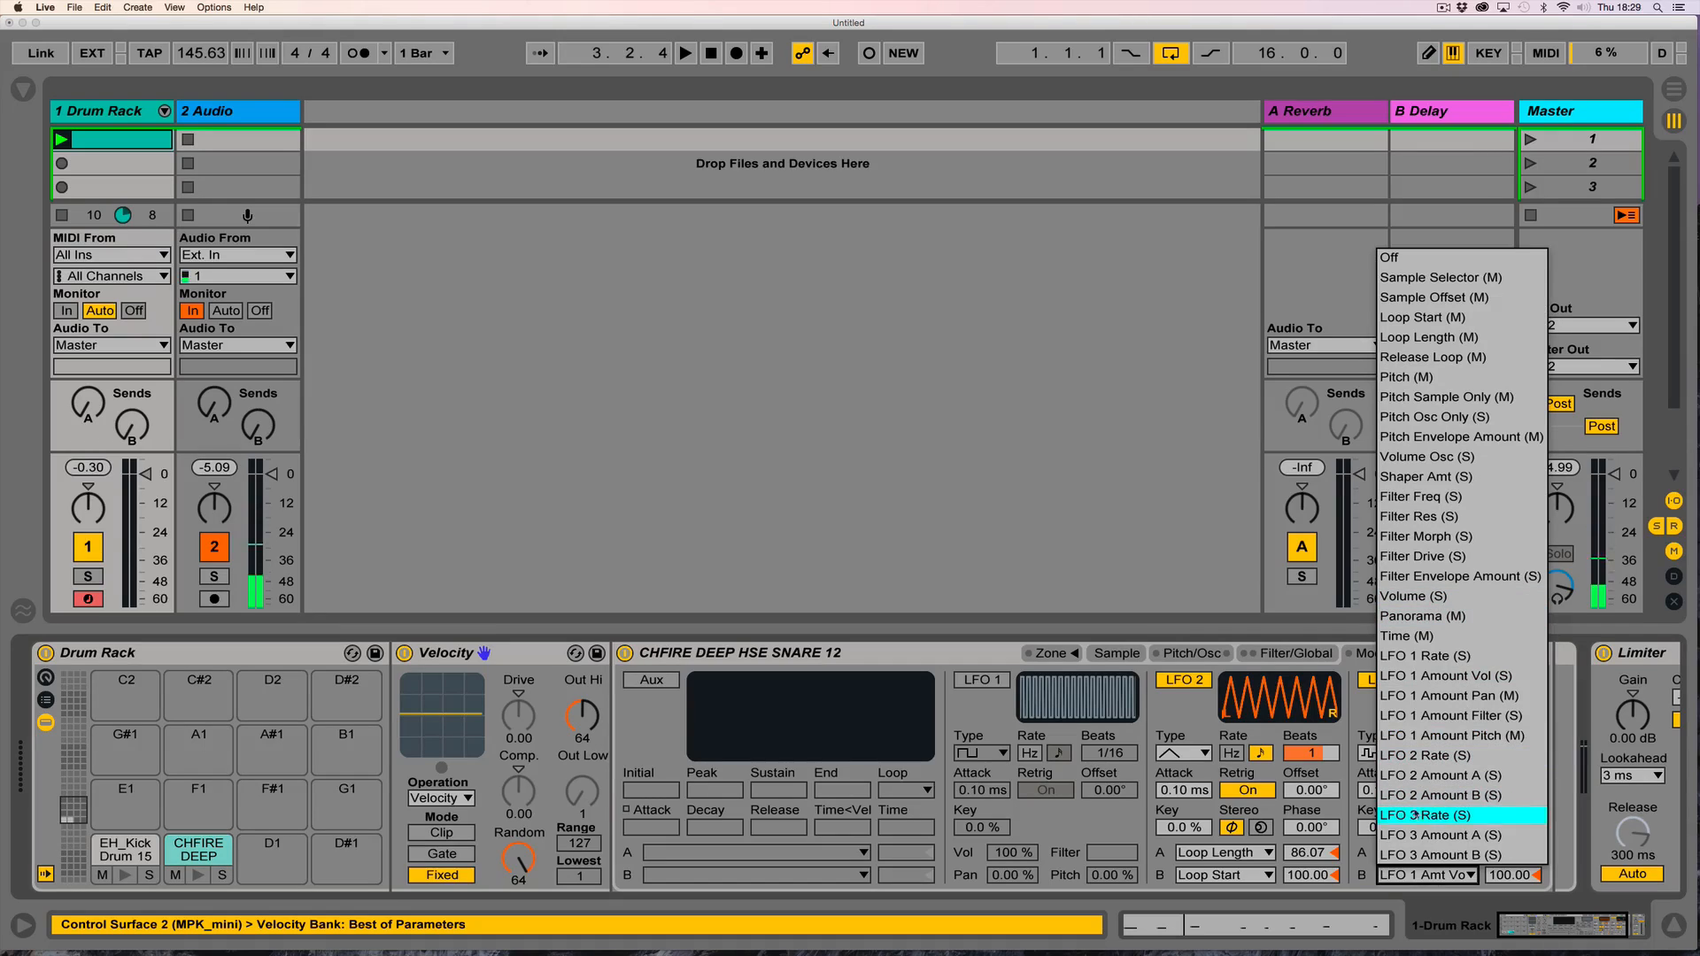
pyautogui.click(1436, 795)
pyautogui.press('space')
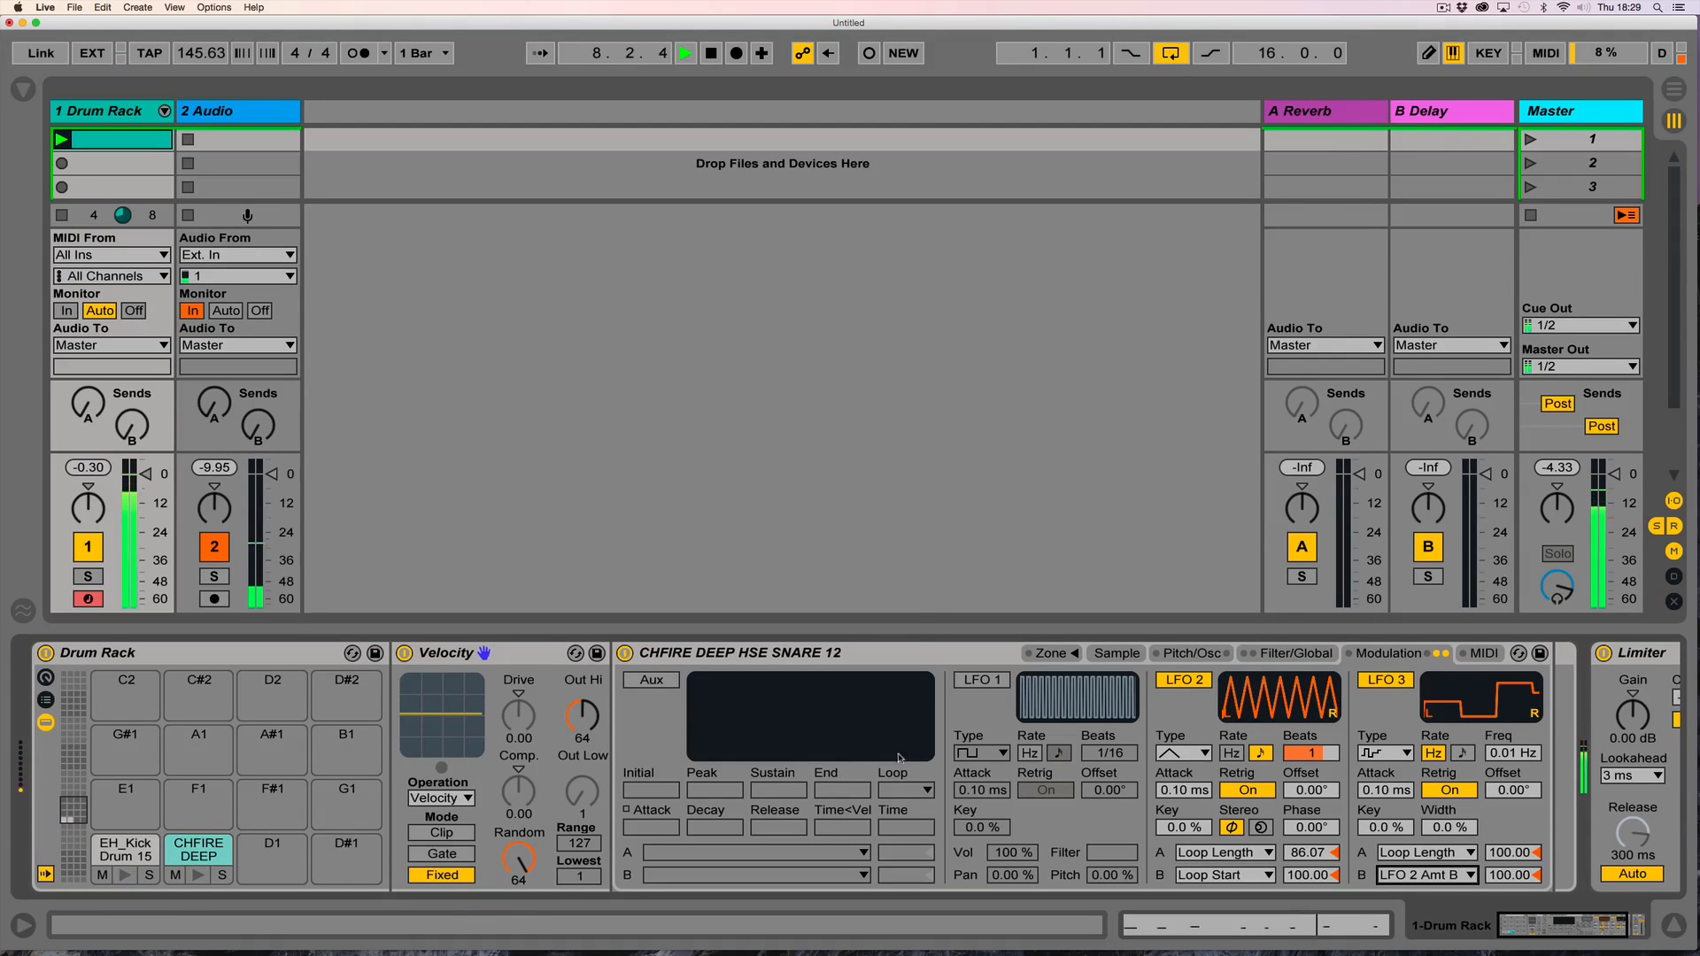
# Re-enable the snare's LFO 1 with the random stepped waveform and a free-running rate of 0.01 Hz.
pyautogui.click(979, 680)
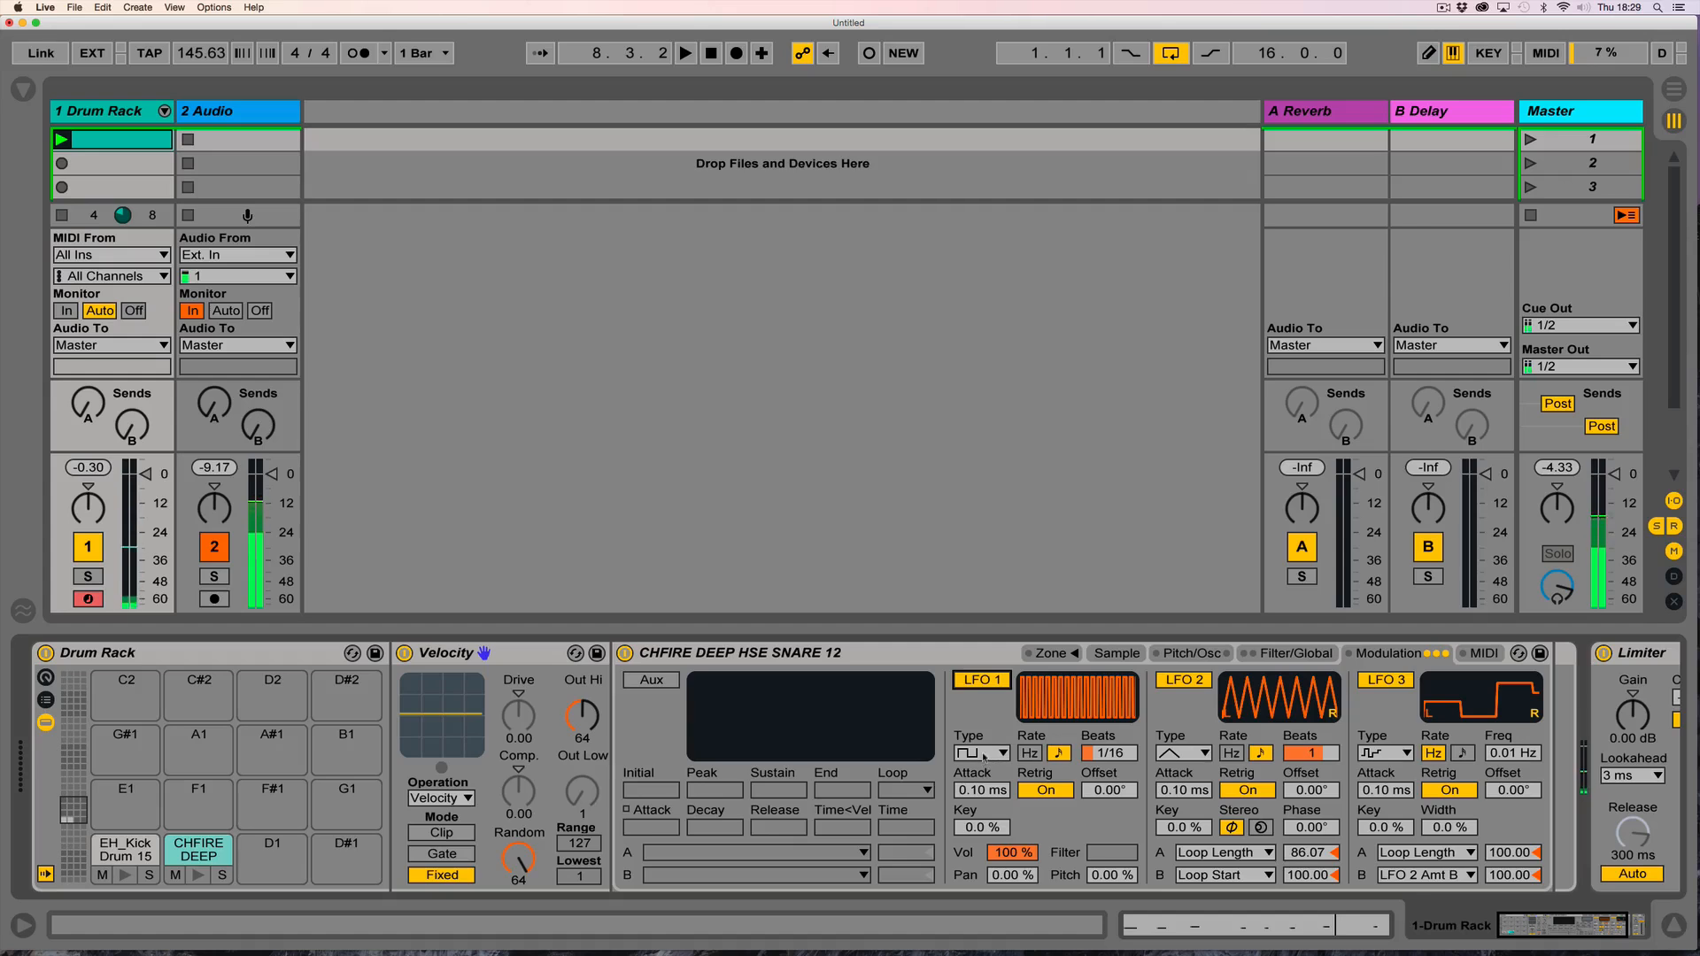
pyautogui.click(983, 754)
pyautogui.click(983, 877)
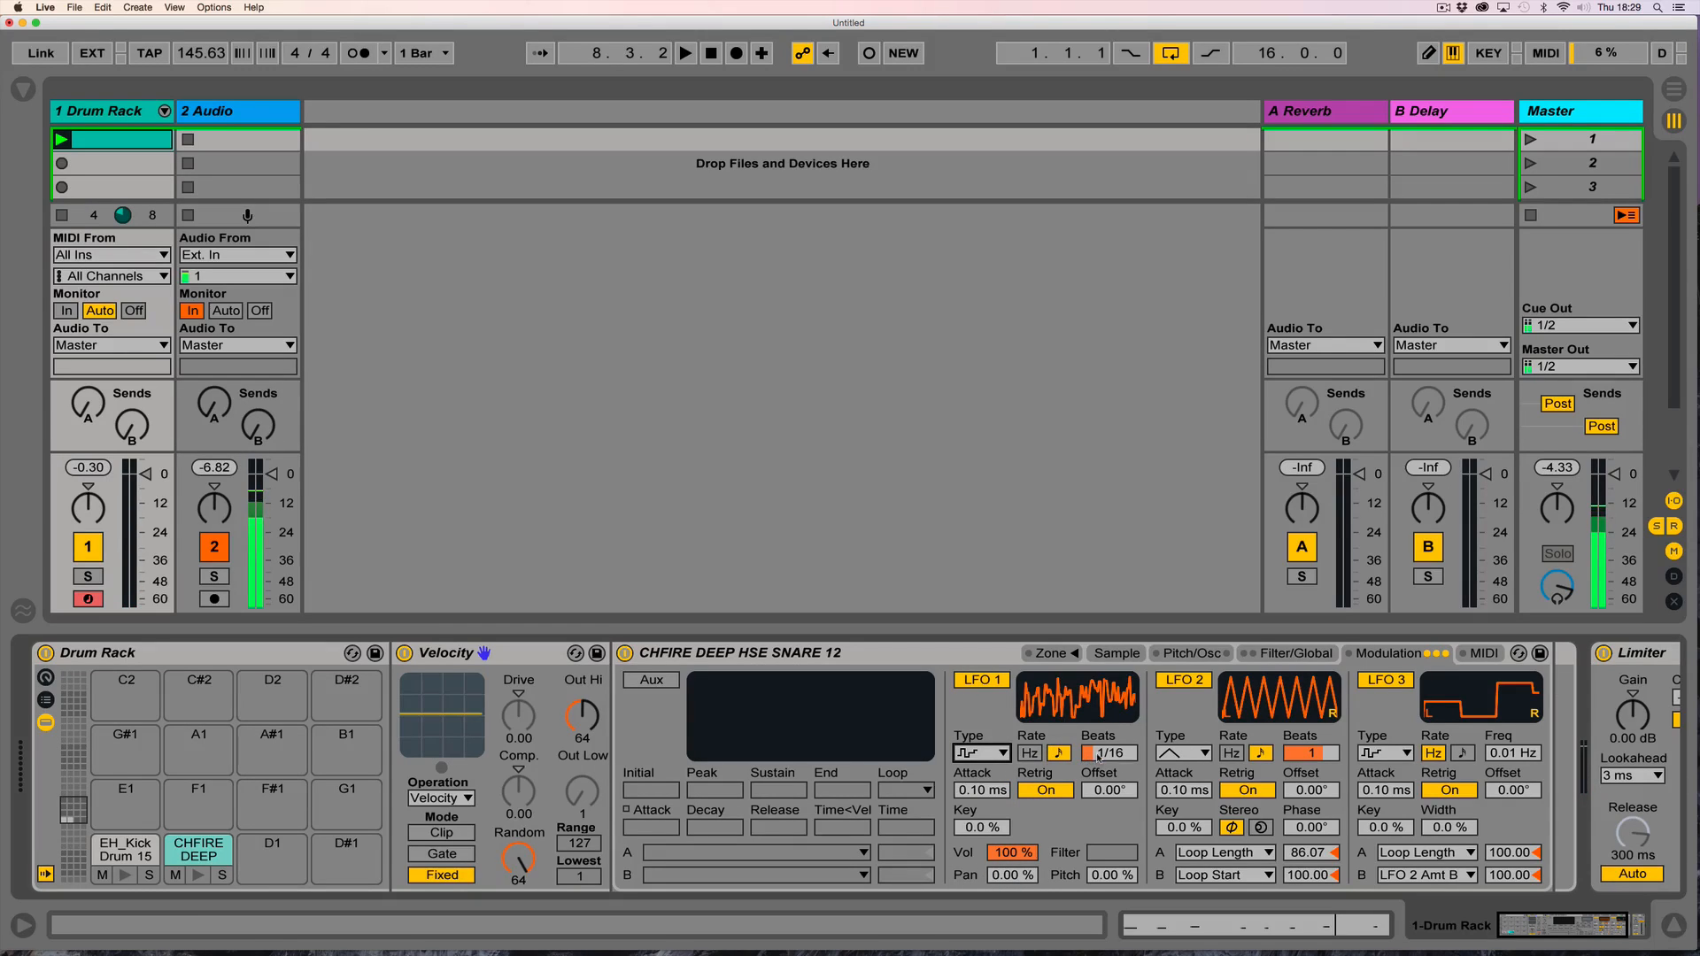
pyautogui.moveTo(1098, 758); pyautogui.dragTo(1065, 765)
pyautogui.click(1030, 753)
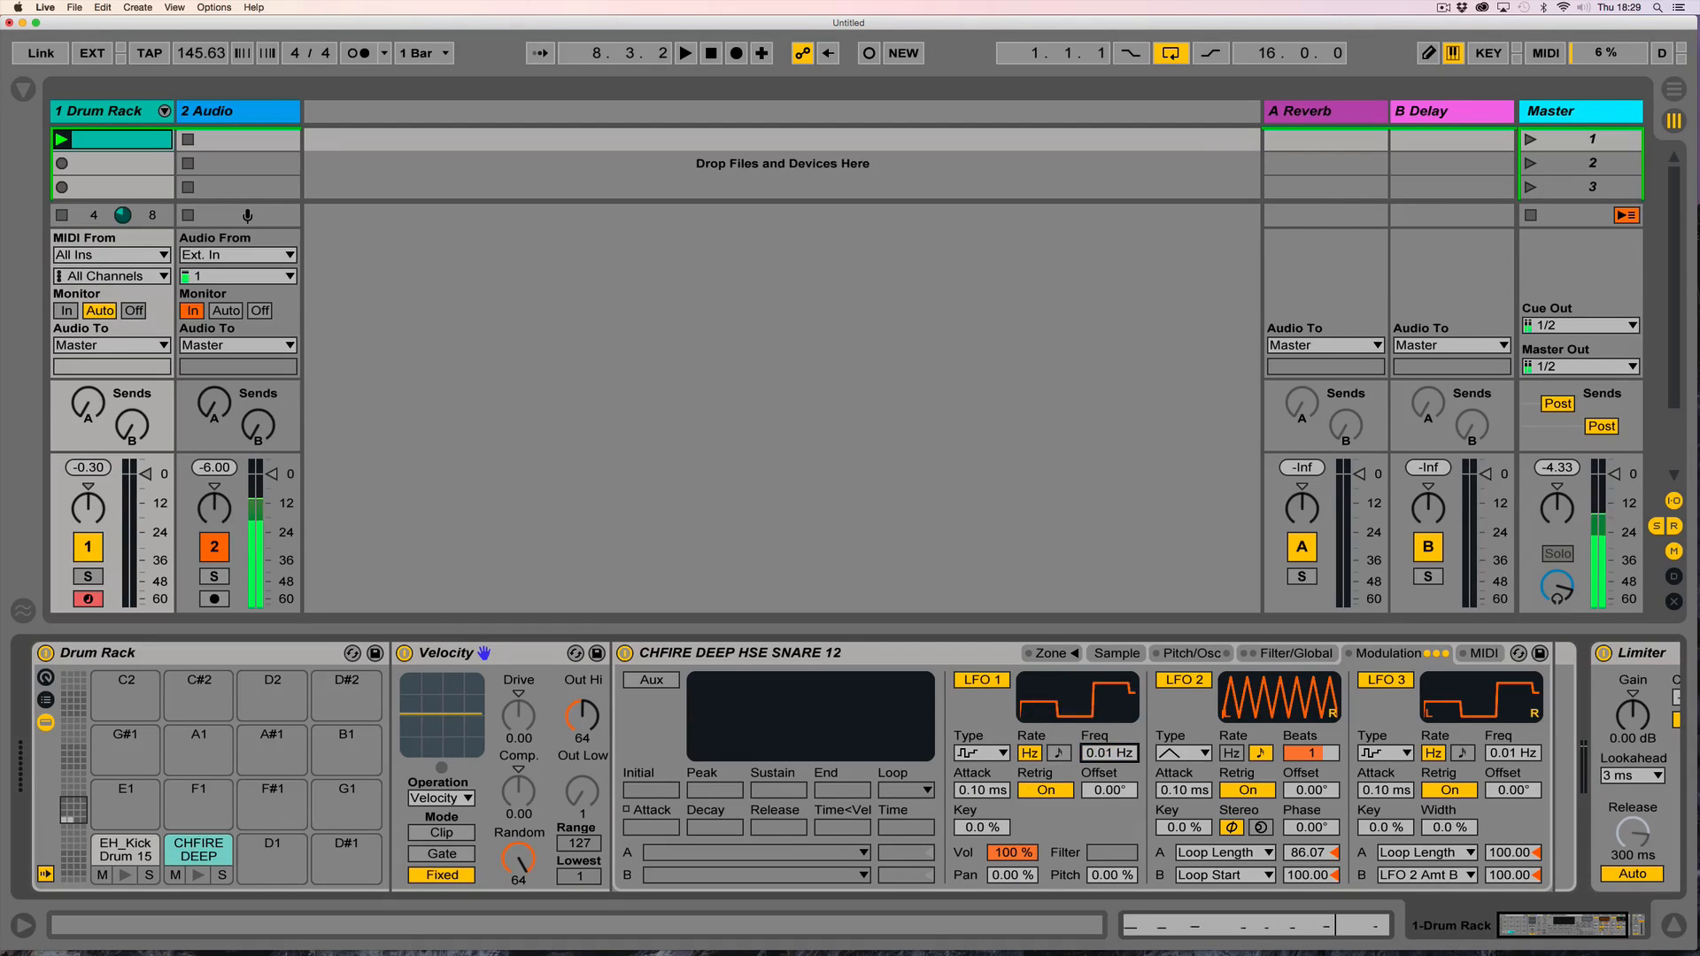
# Set the pitch modulation amount of the snare's LFO 1 to 98.4 %.
pyautogui.moveTo(1105, 877); pyautogui.dragTo(1105, 797)
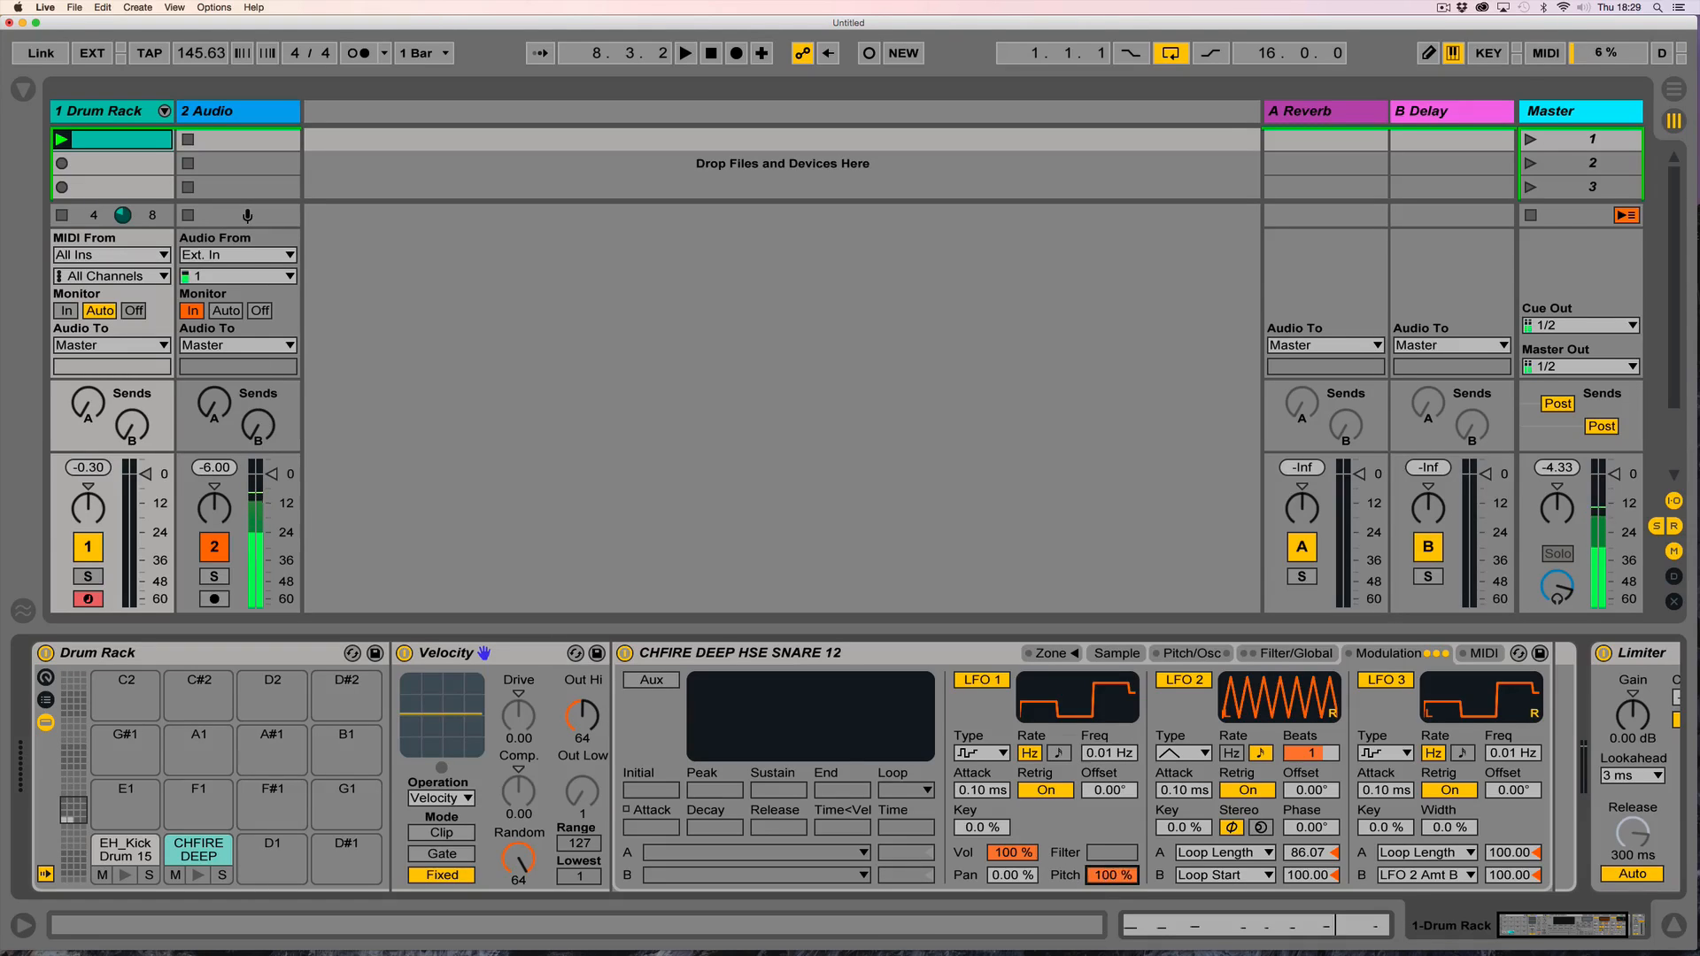
pyautogui.click(1099, 791)
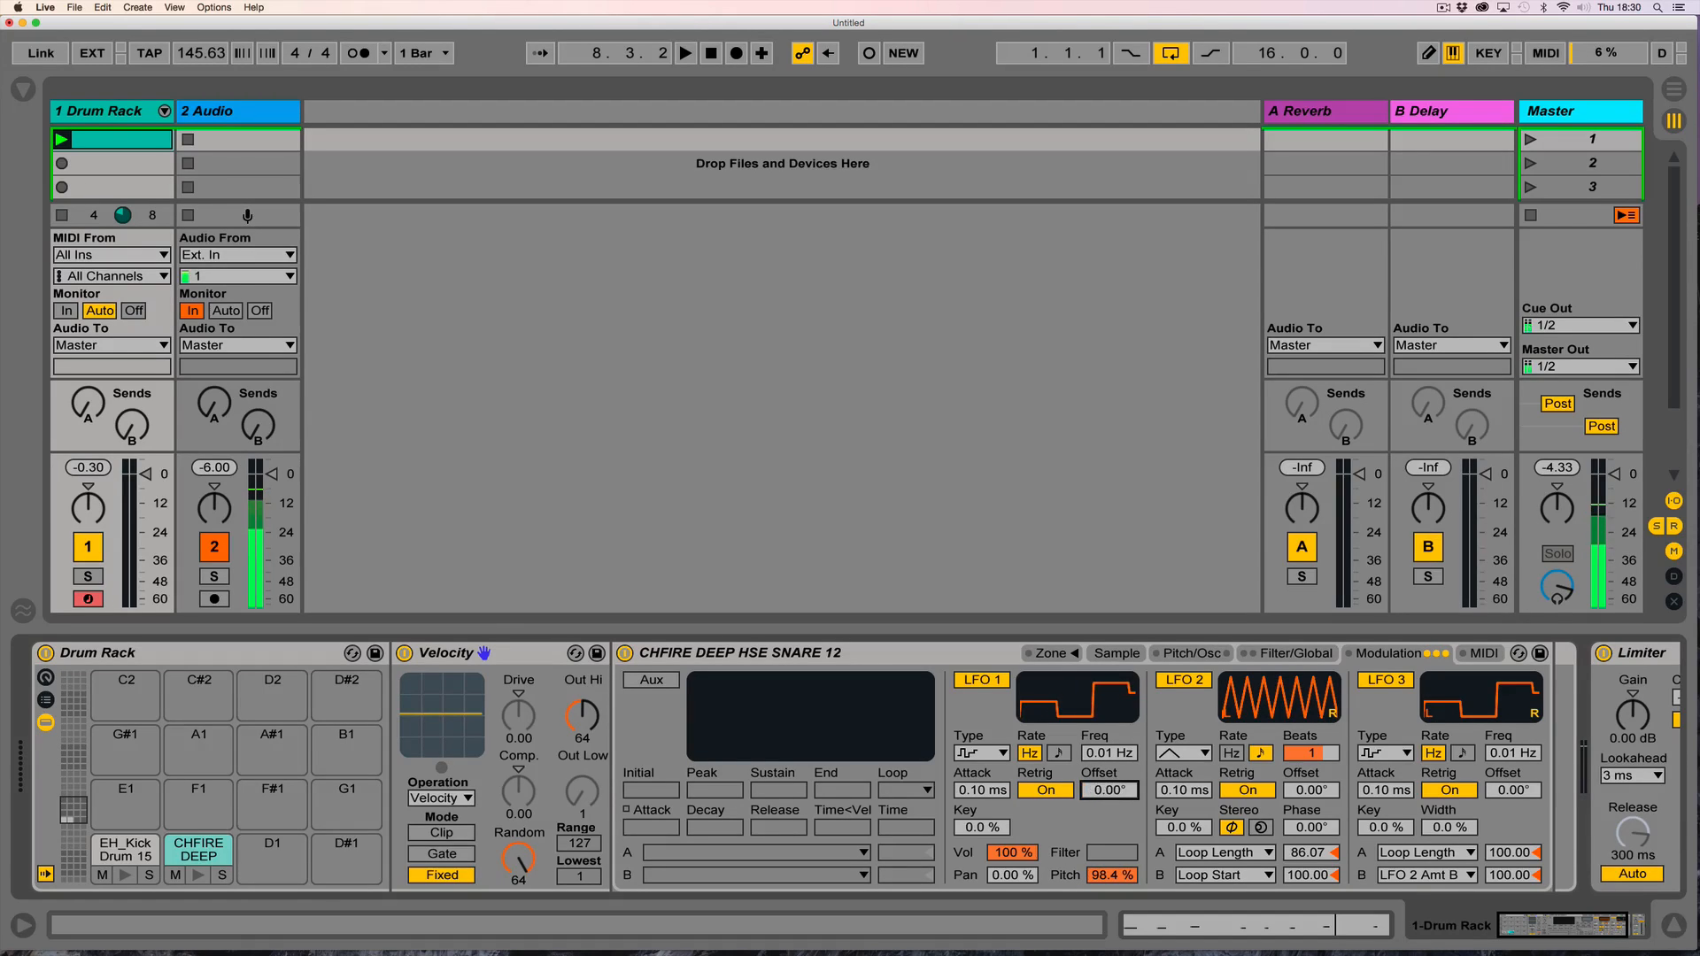
# Set the snare's LFO 1 attack to 10.7 ms and enable the kick's LFO 1 with the random stepped waveform at a free-running 0.01 Hz.
pyautogui.moveTo(970, 791); pyautogui.dragTo(970, 775)
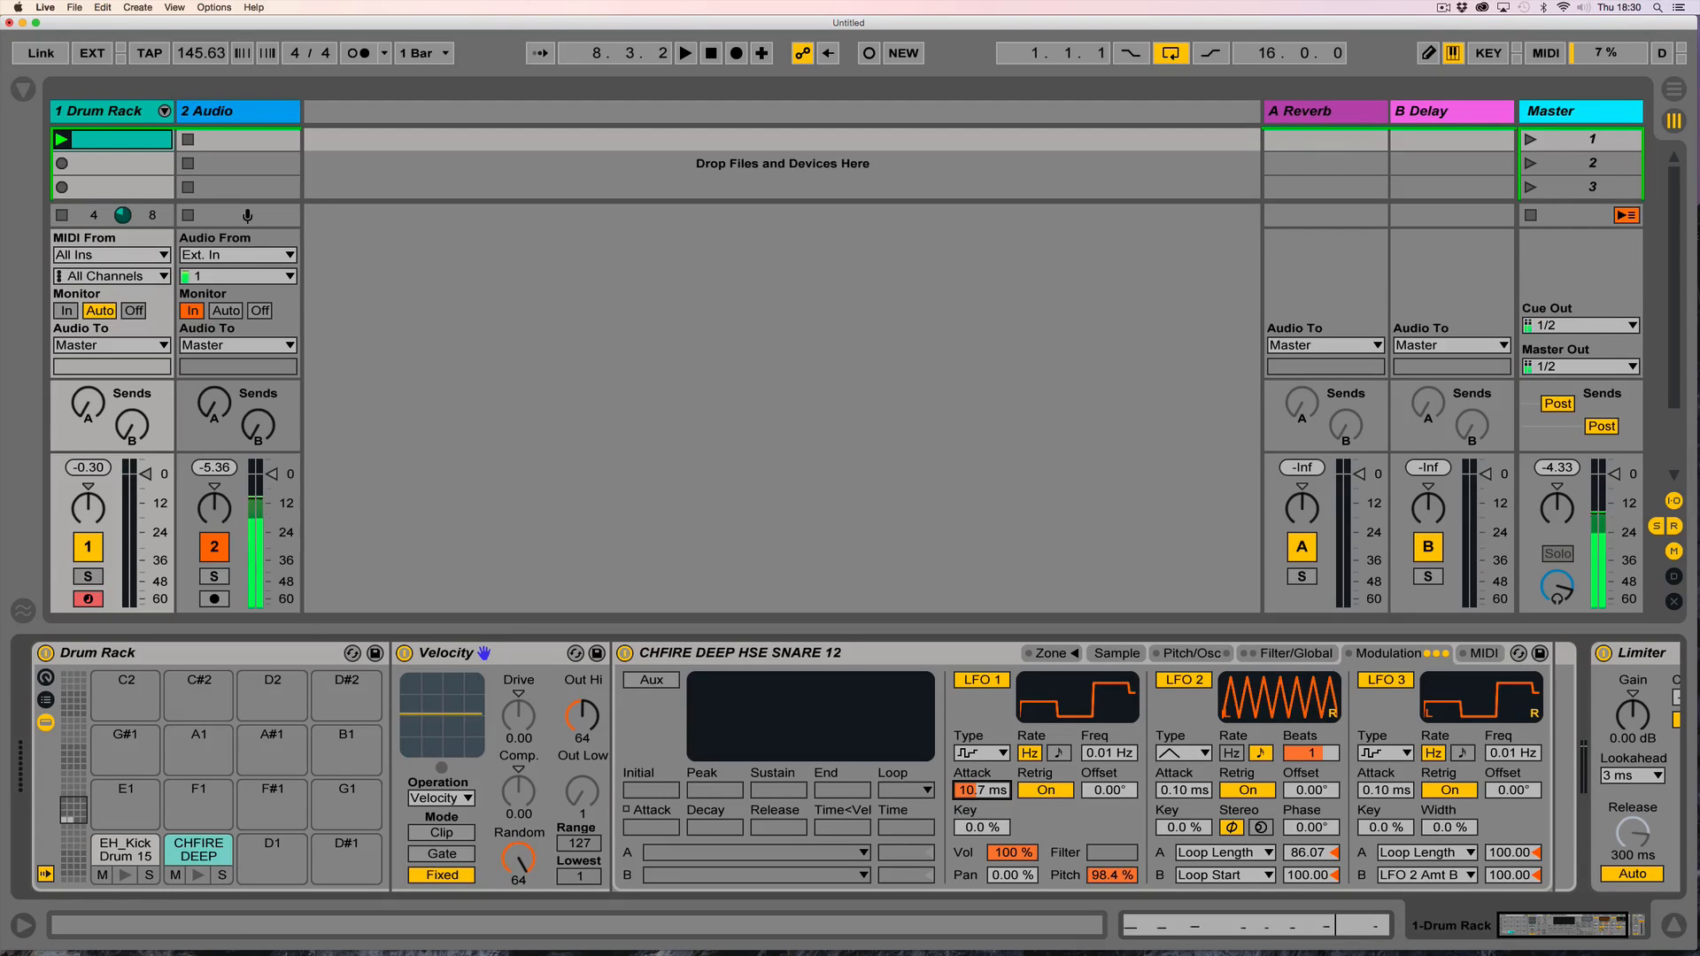
pyautogui.click(142, 848)
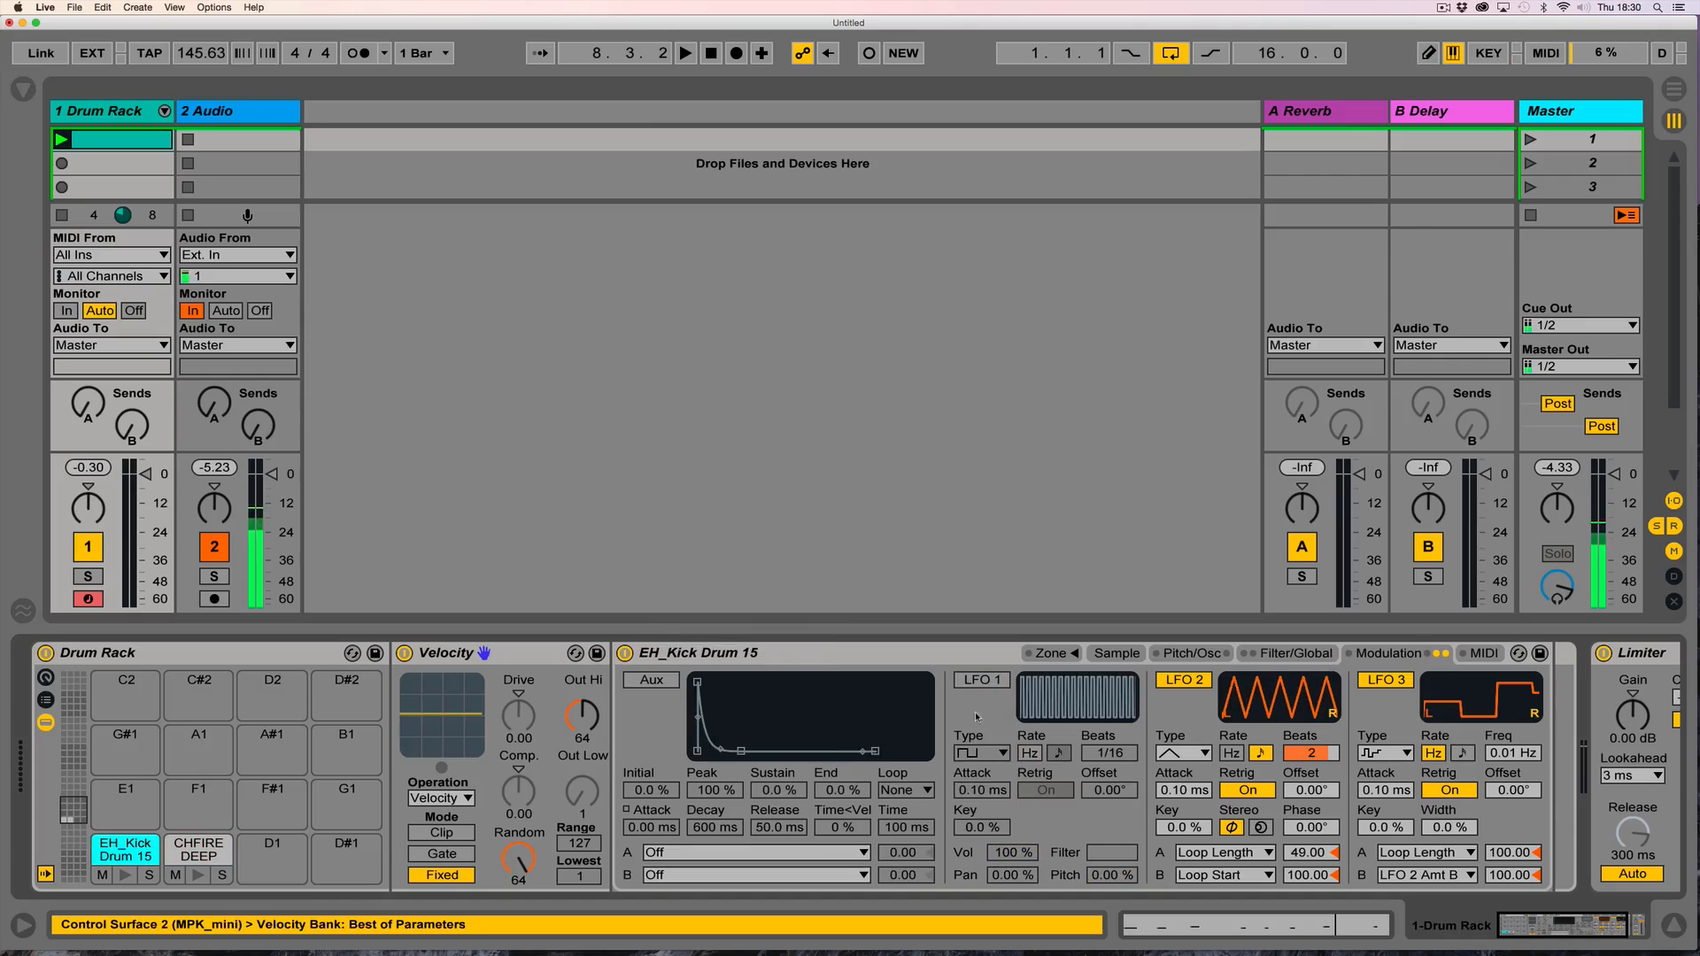
pyautogui.click(1001, 680)
pyautogui.click(990, 754)
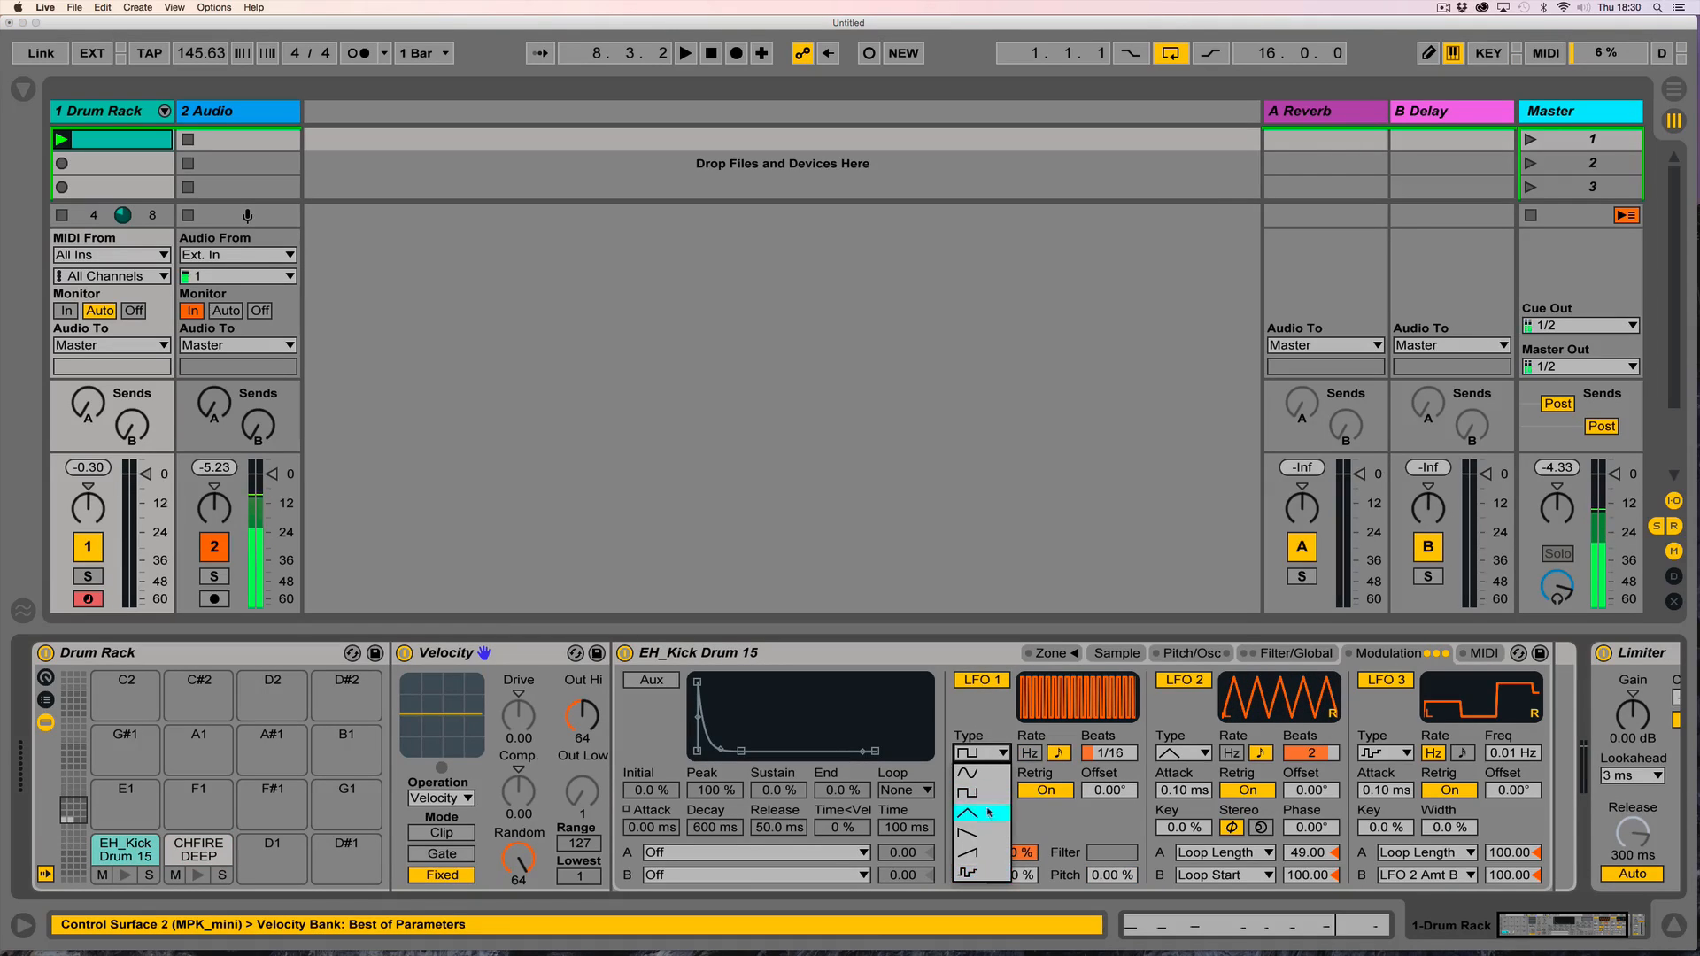
pyautogui.click(969, 873)
pyautogui.click(1029, 753)
pyautogui.moveTo(1109, 753); pyautogui.dragTo(1110, 797)
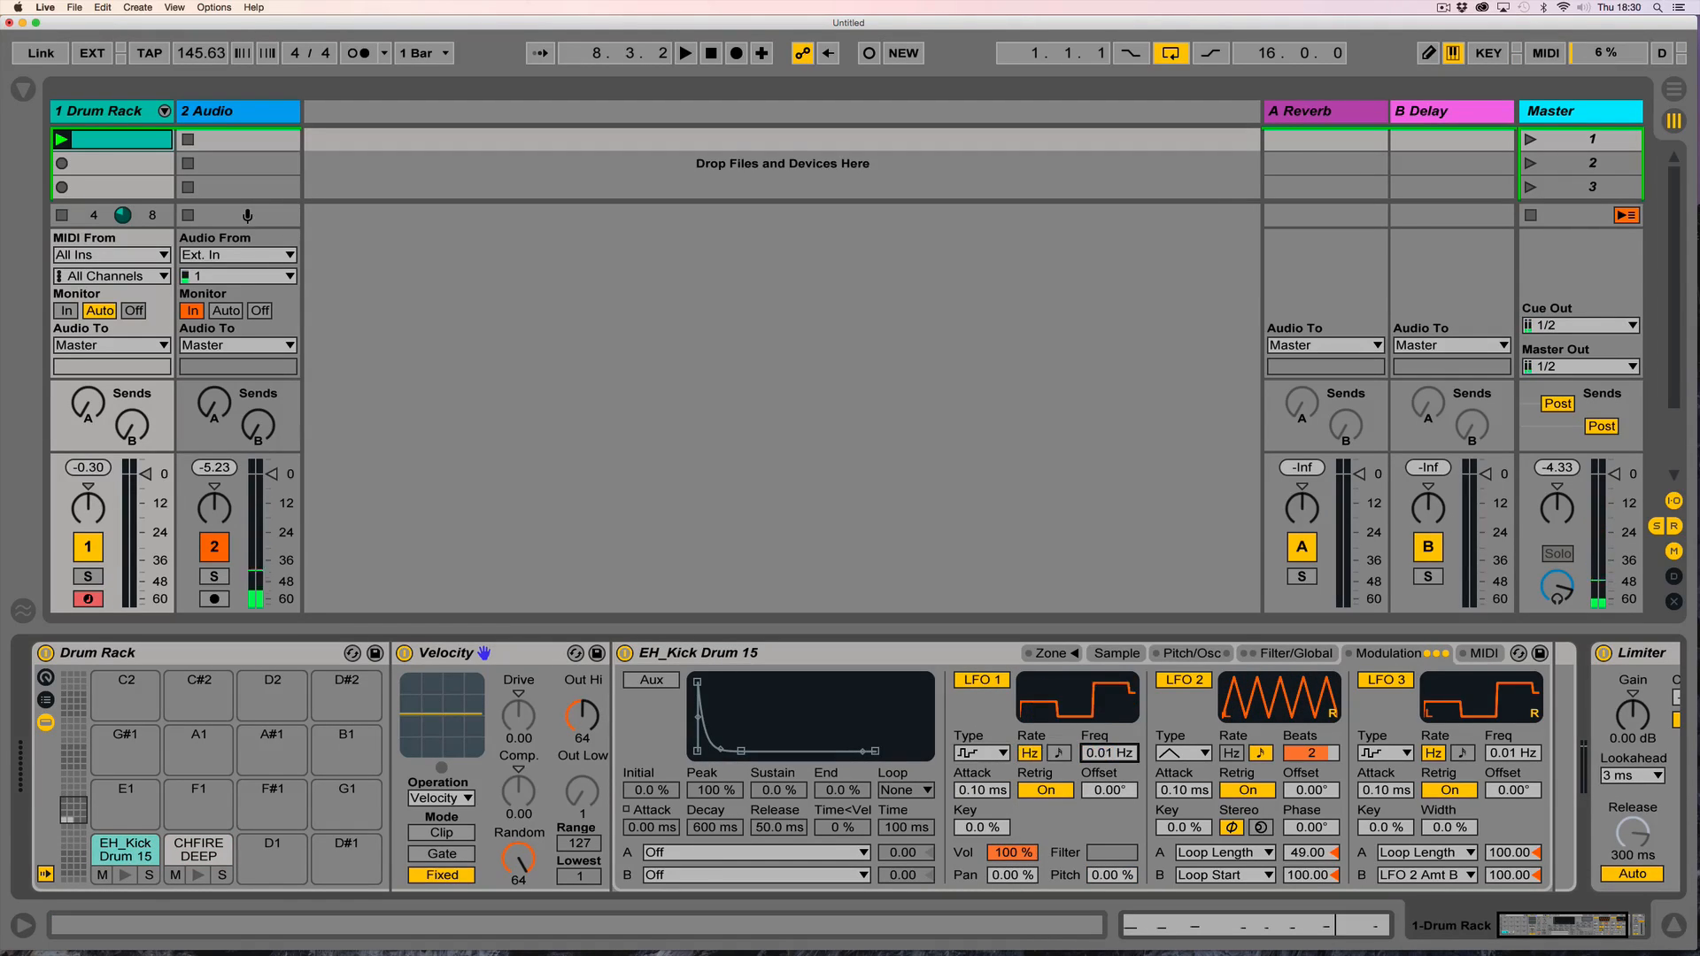
# Set the kick's LFO 1 pitch amount to 100 % and attack to 3.41 ms, and play the pattern.
pyautogui.moveTo(1113, 875); pyautogui.dragTo(1112, 797)
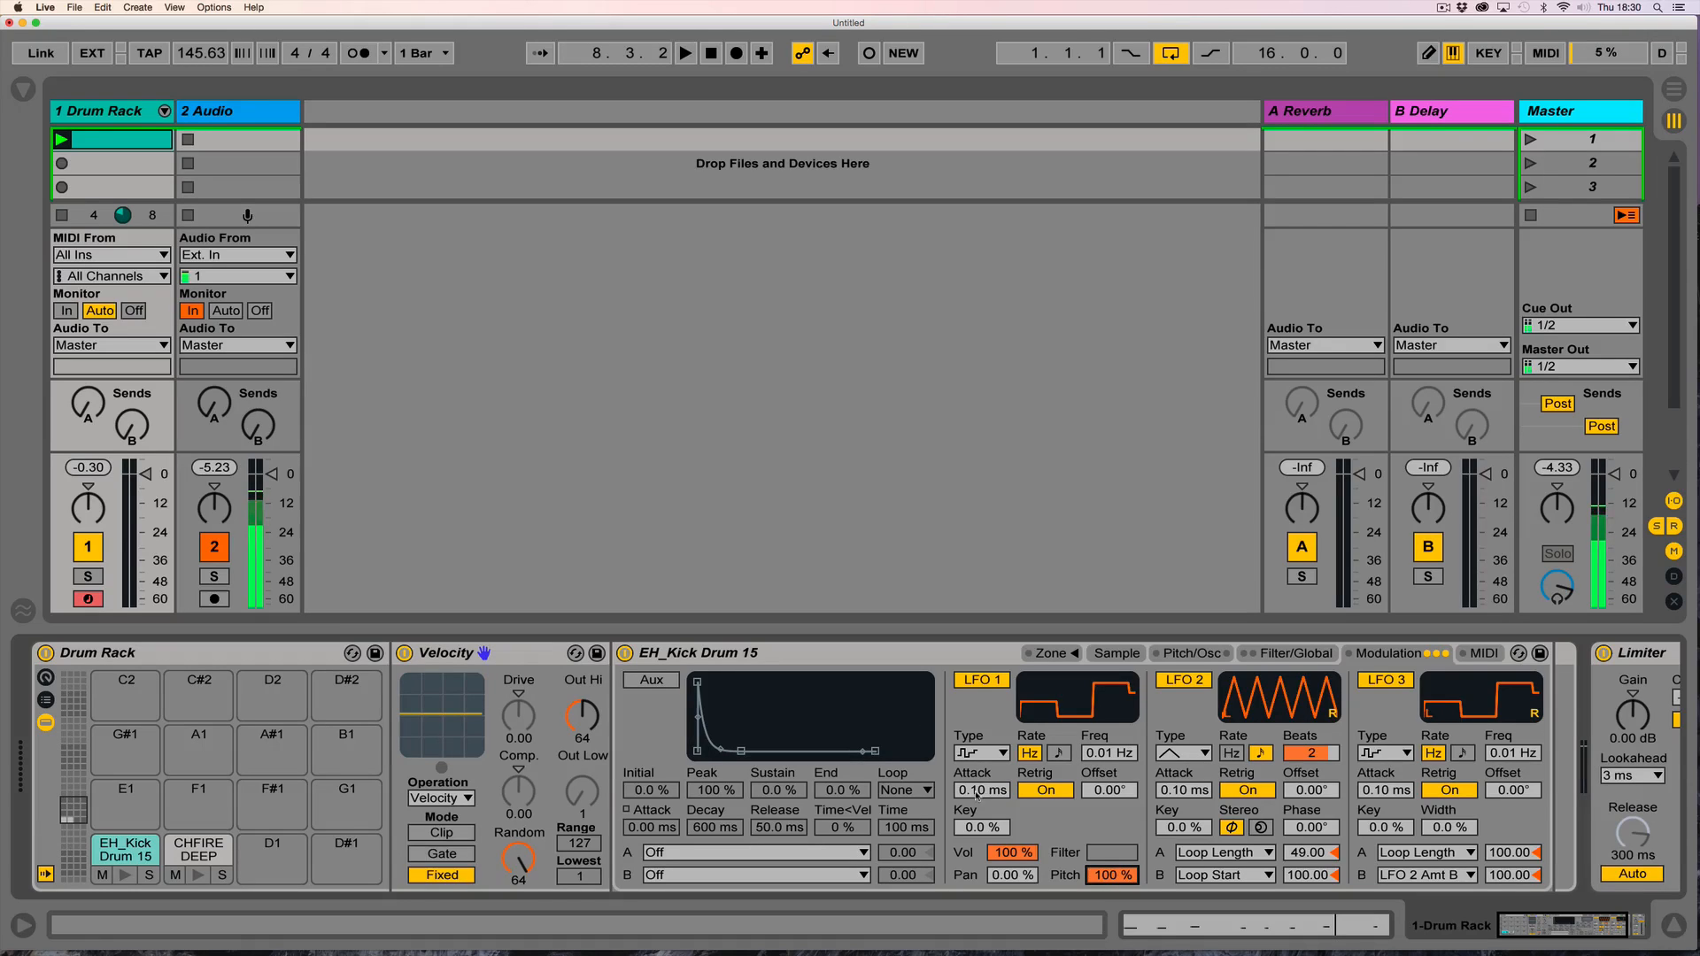
pyautogui.moveTo(977, 796); pyautogui.dragTo(977, 784)
pyautogui.press('space')
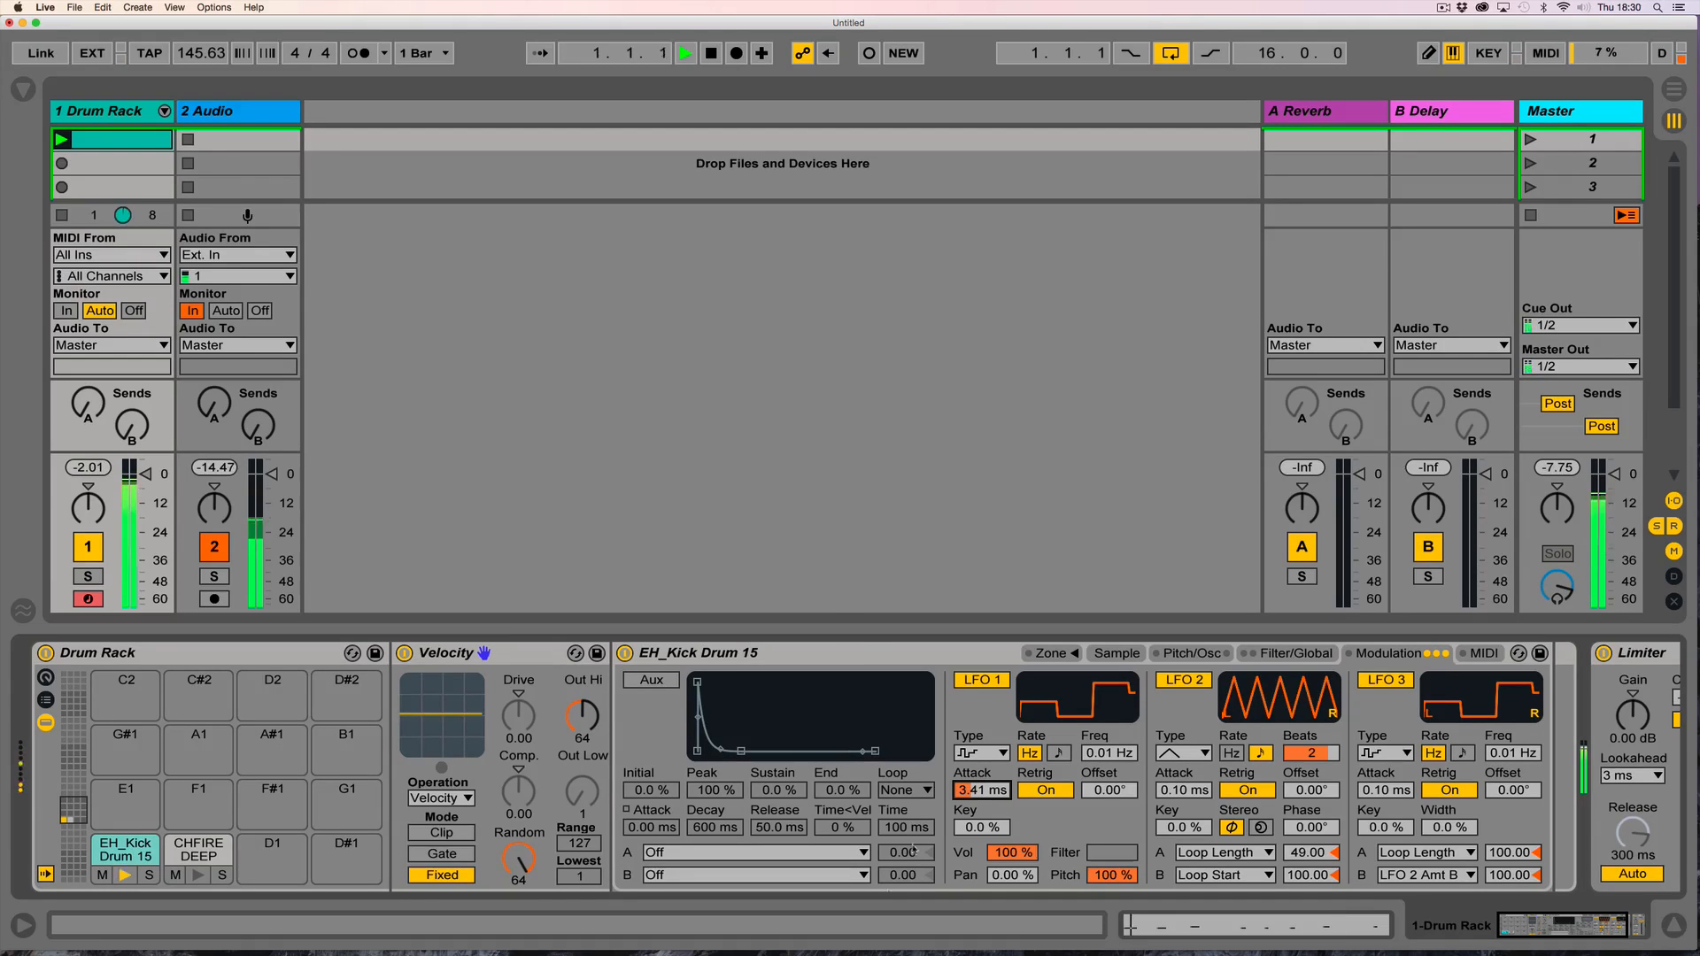
# Raise the LFO 1 attack to 95.9 ms and inspect the snare's sample loop during playback.
pyautogui.moveTo(981, 790); pyautogui.dragTo(974, 781)
pyautogui.click(210, 847)
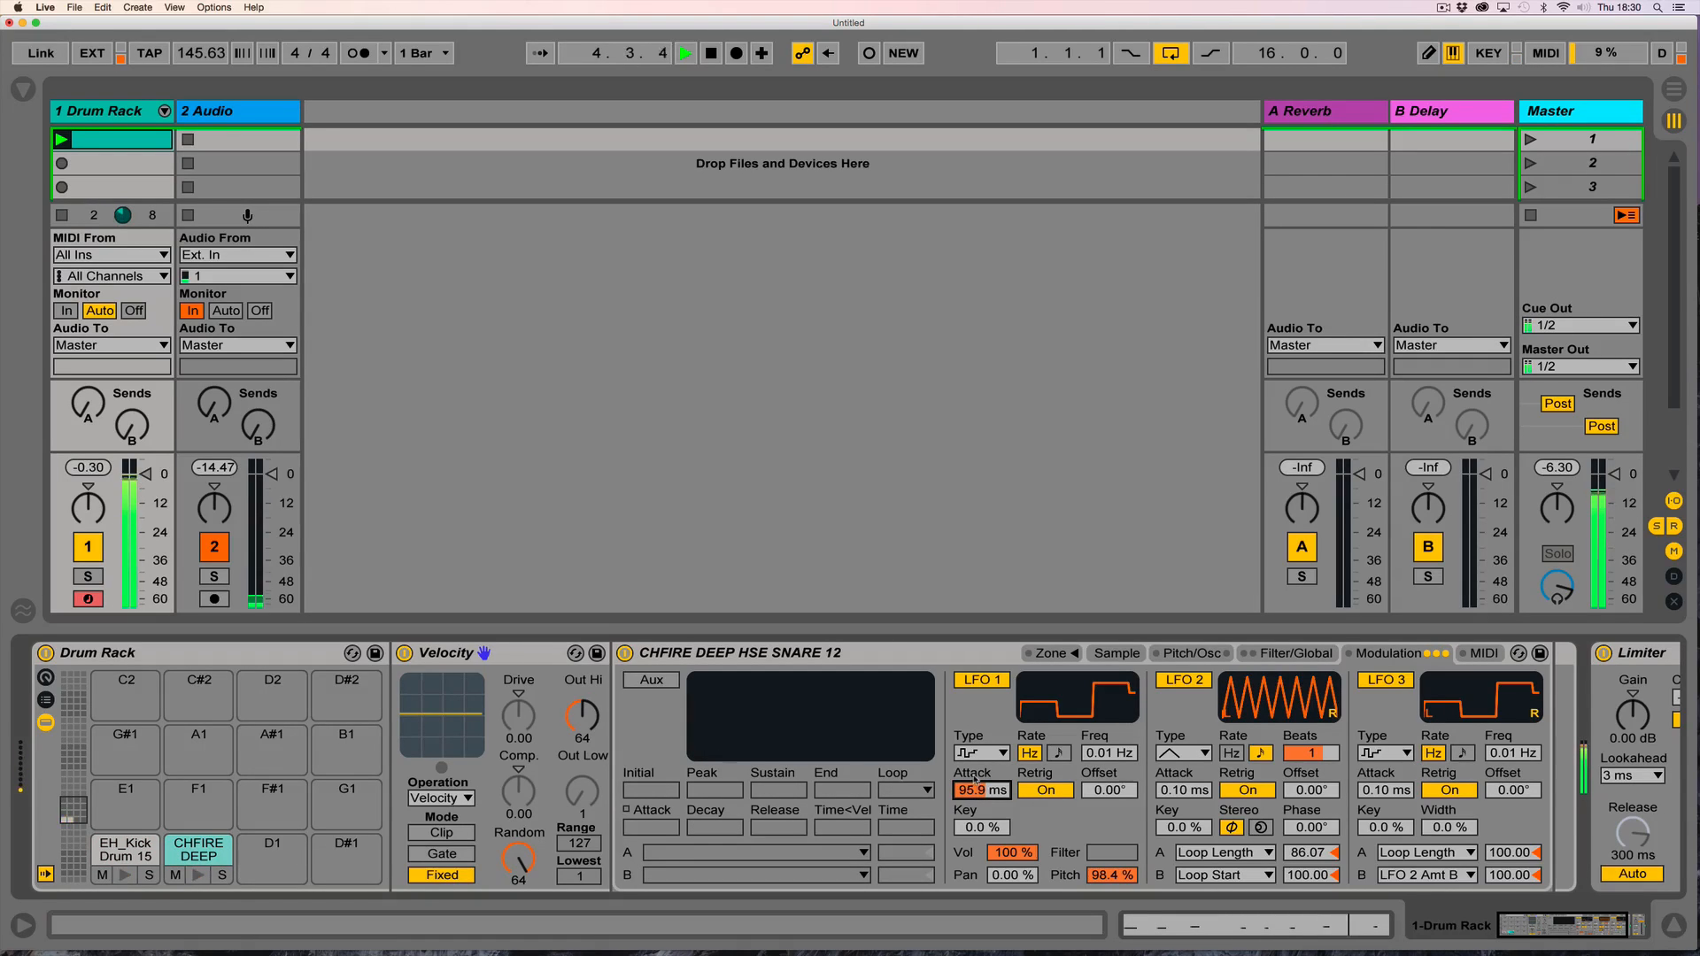
pyautogui.click(1115, 654)
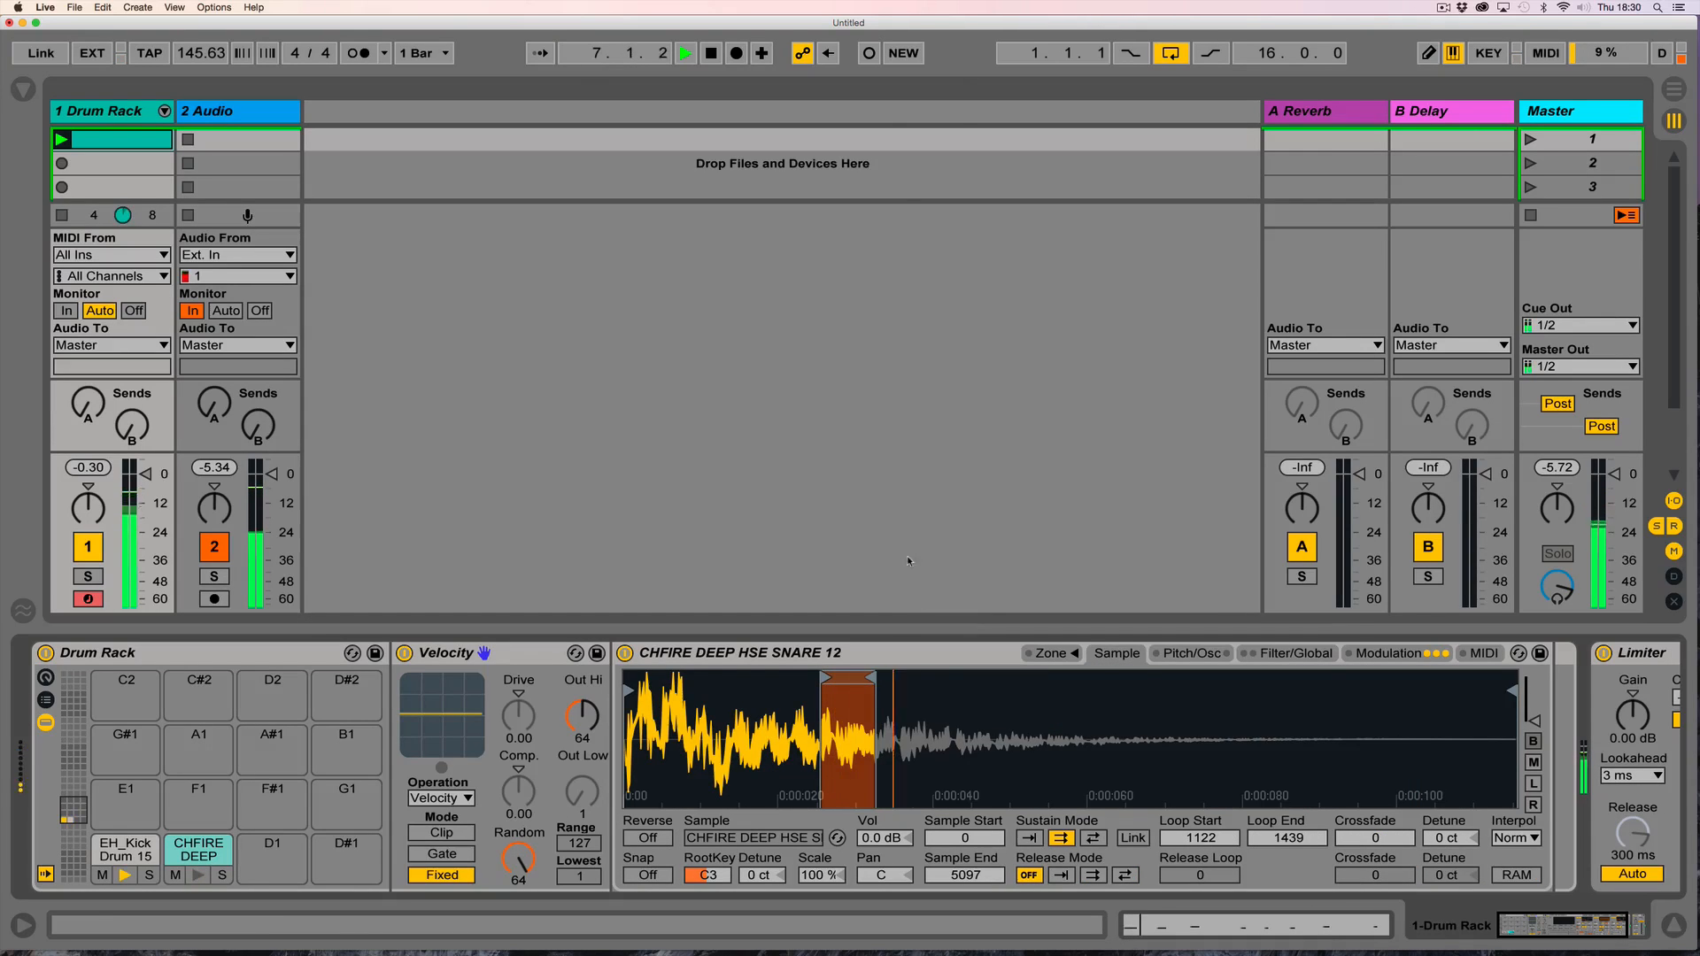
pyautogui.click(1390, 653)
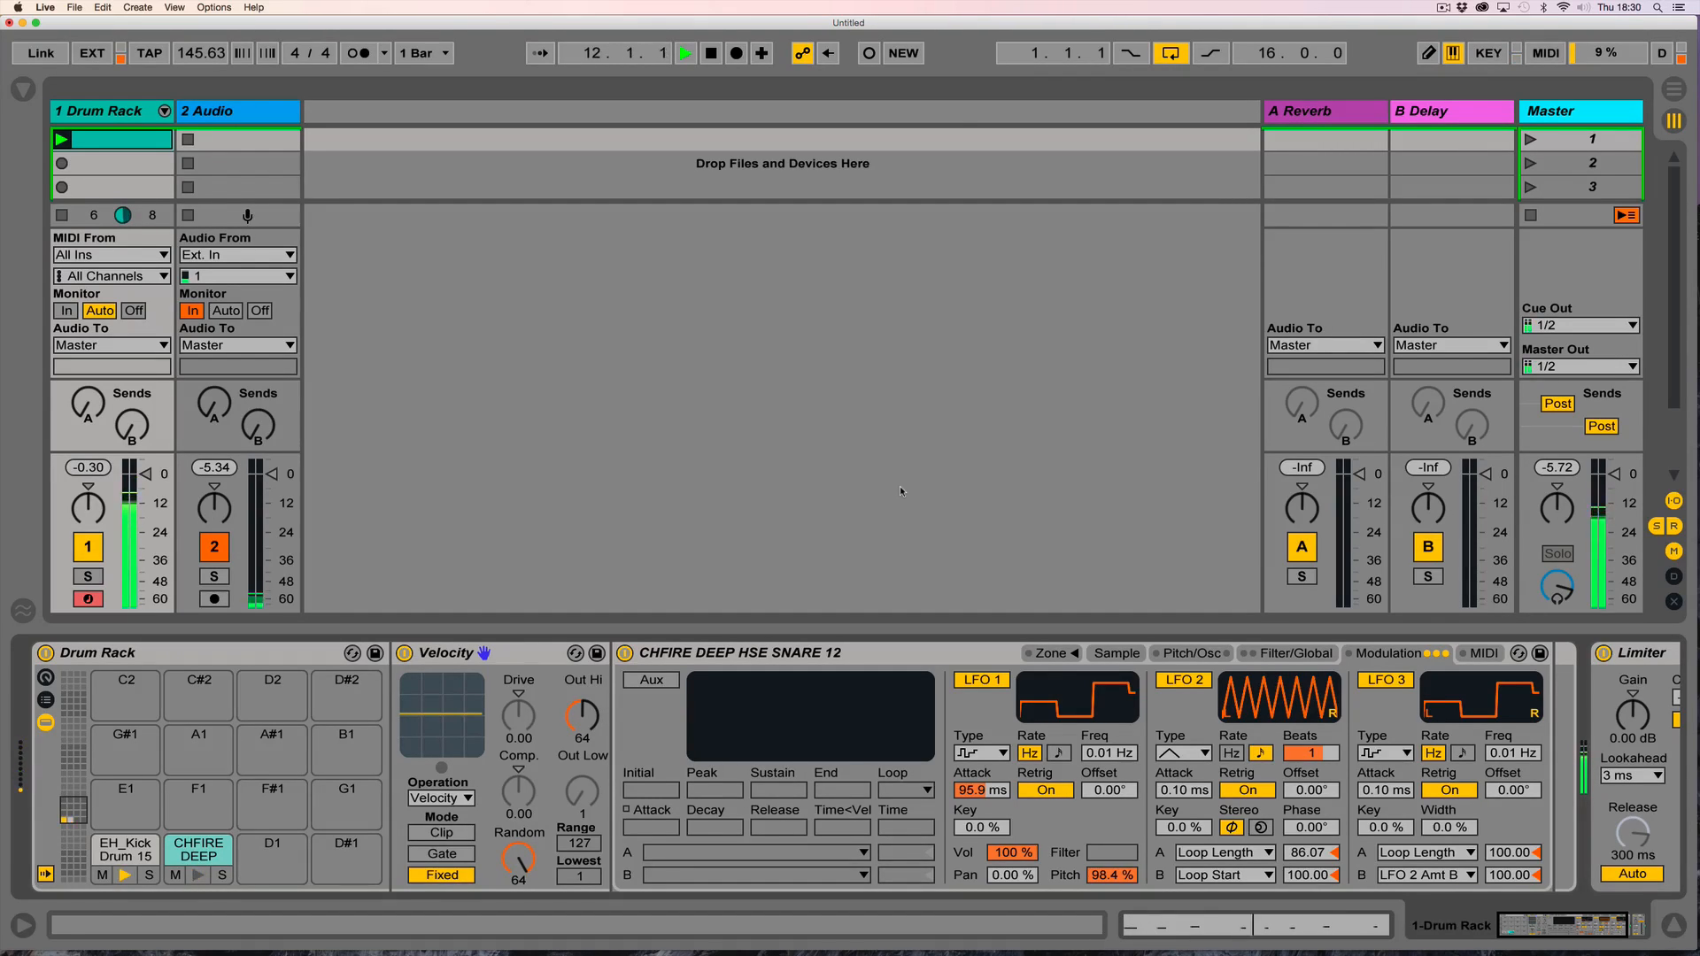
# Set the LFO 1 pitch amount to 13.5 % and its attack to 587 ms for both the snare and the kick.
pyautogui.rightClick(1111, 875)
pyautogui.click(1177, 599)
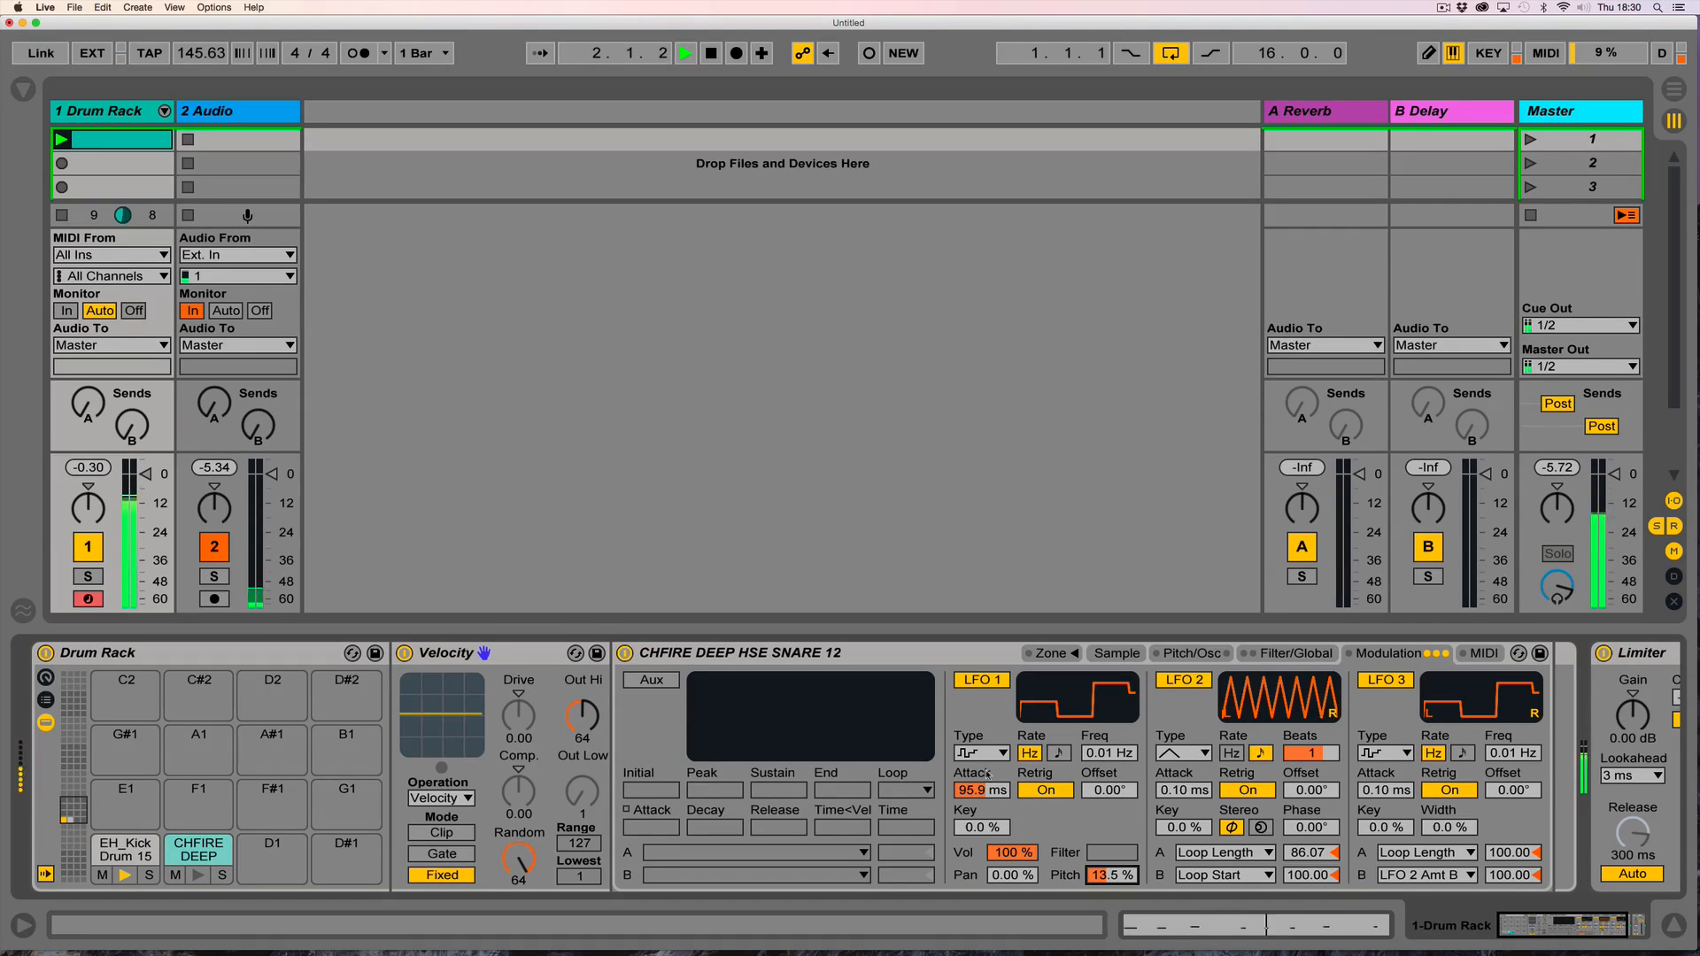
pyautogui.moveTo(984, 786); pyautogui.dragTo(982, 742)
pyautogui.click(137, 847)
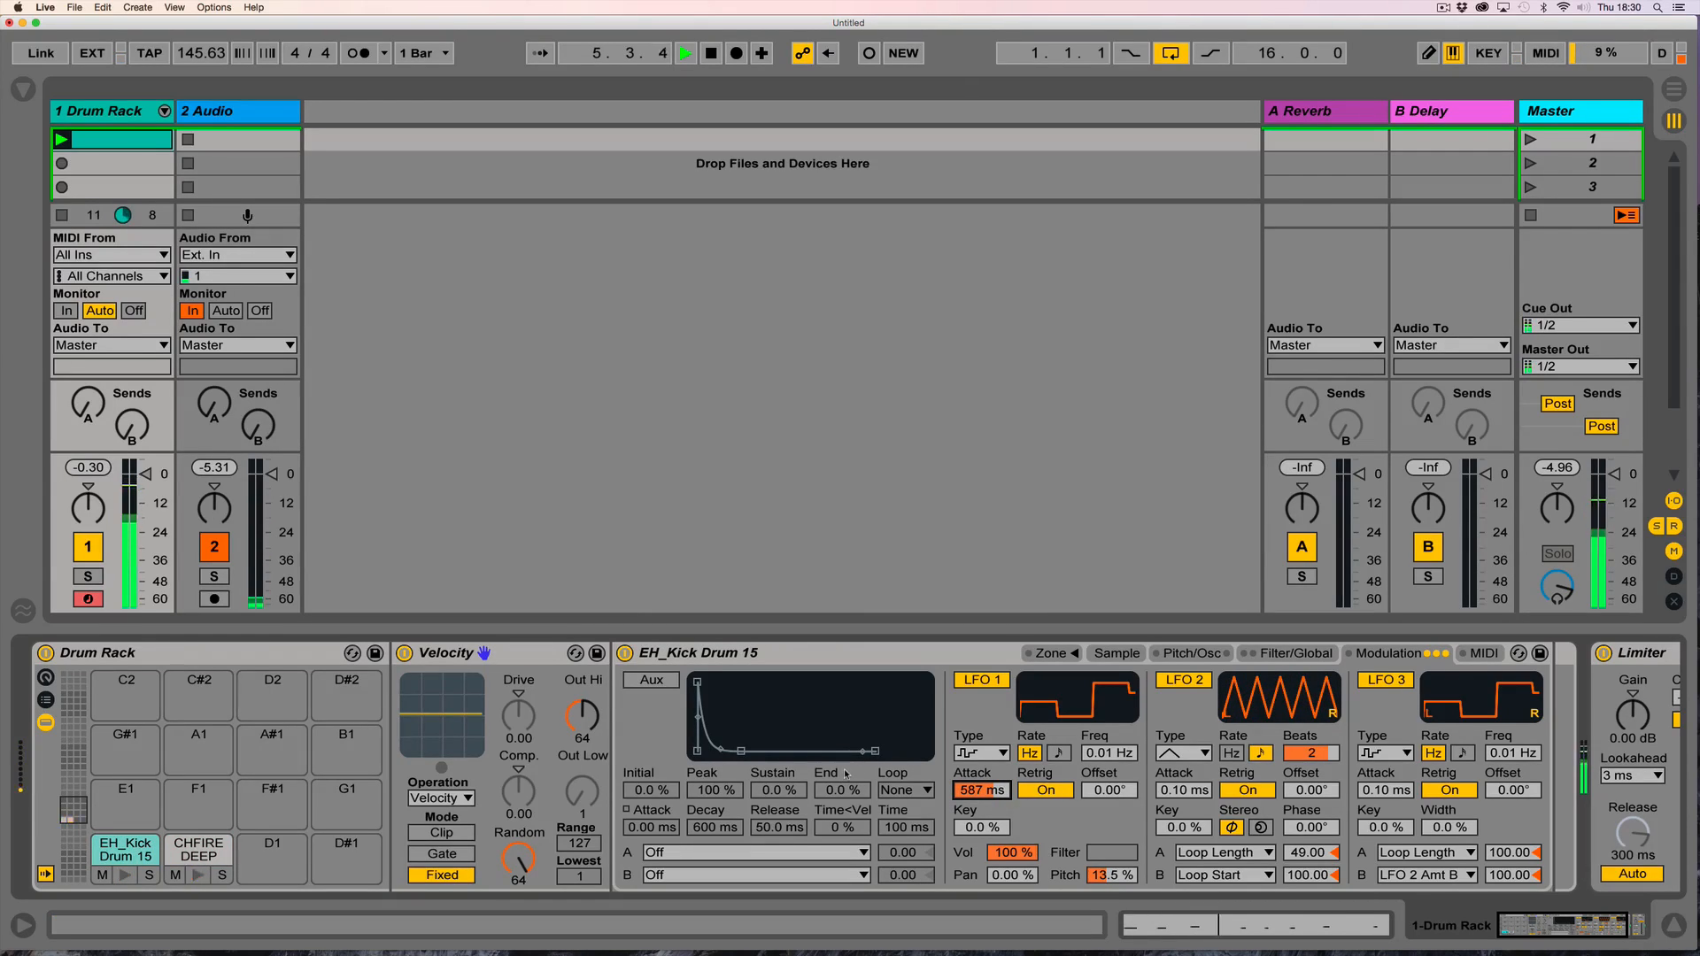
# Set the decay of the kick's volume envelope to 2.72 s and copy the value to the snare.
pyautogui.click(1295, 653)
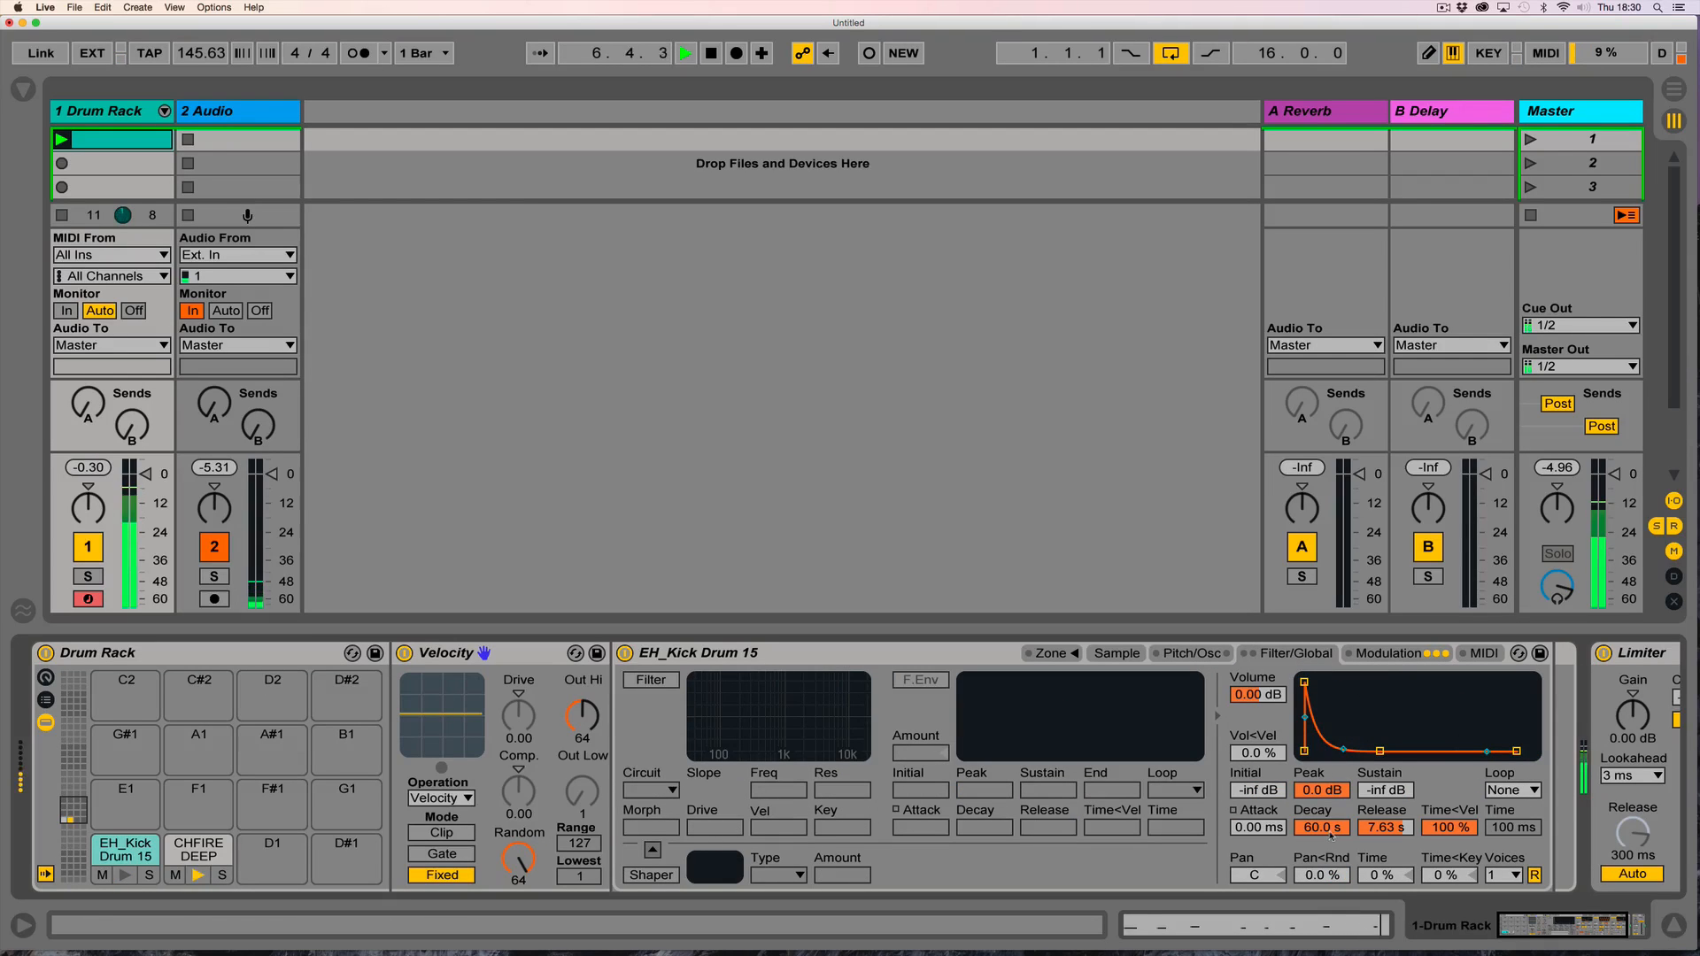
pyautogui.moveTo(1331, 835); pyautogui.dragTo(1326, 837)
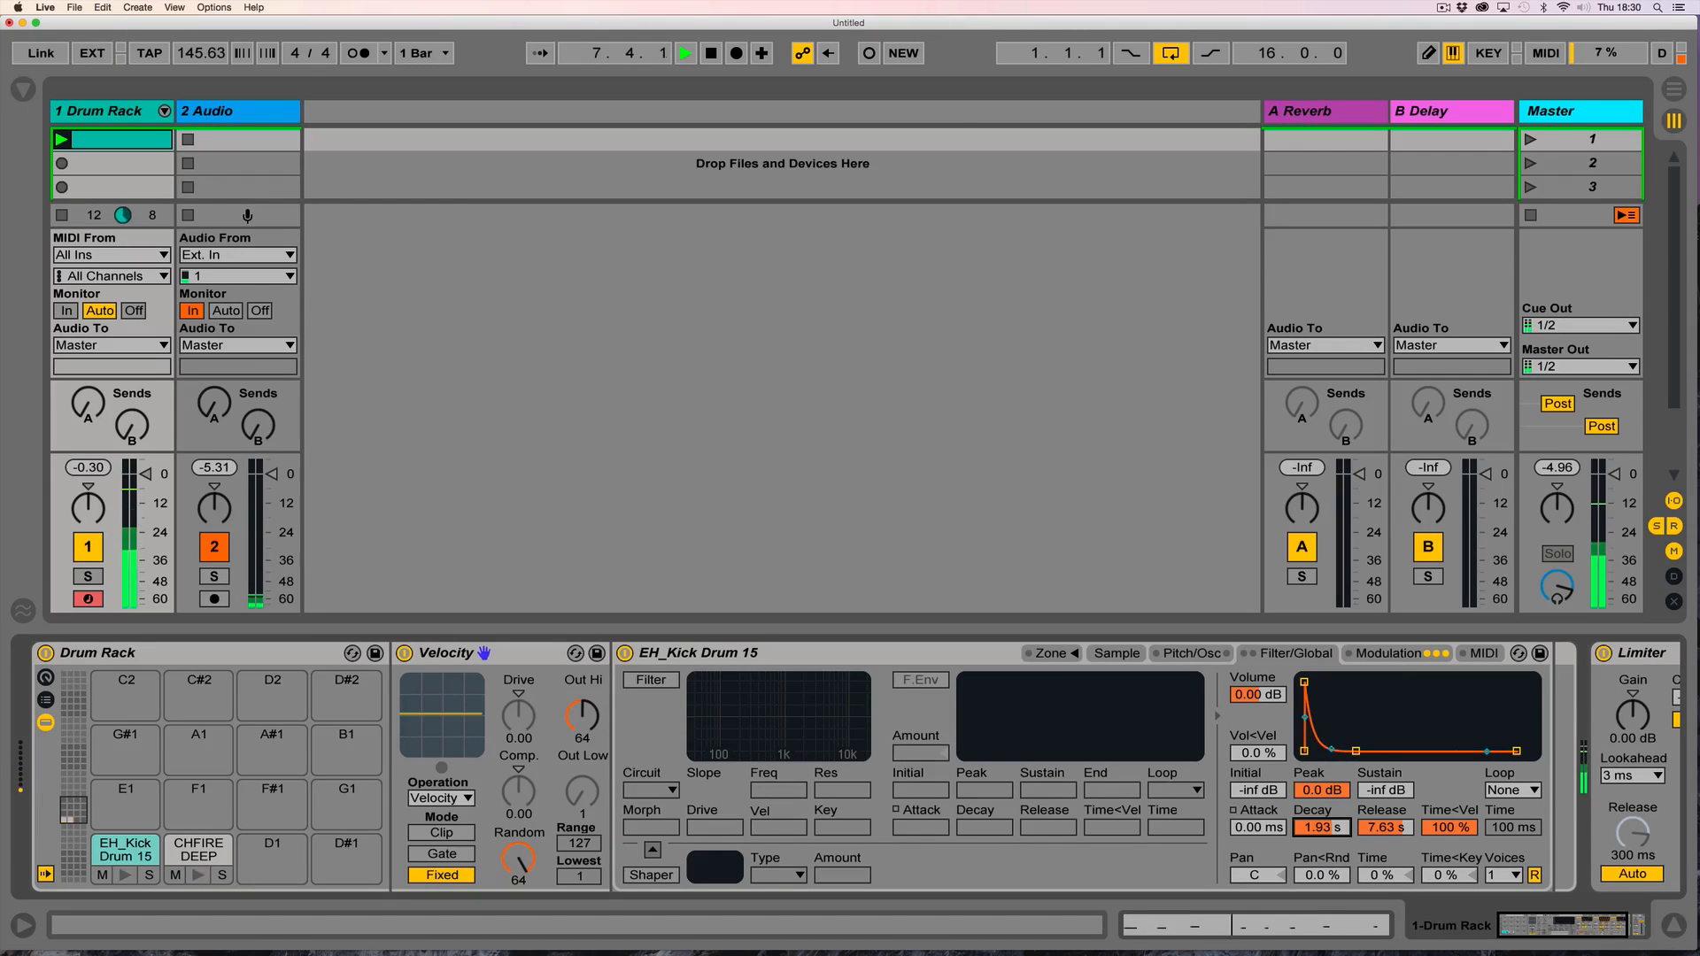
pyautogui.rightClick(1324, 833)
pyautogui.click(1381, 555)
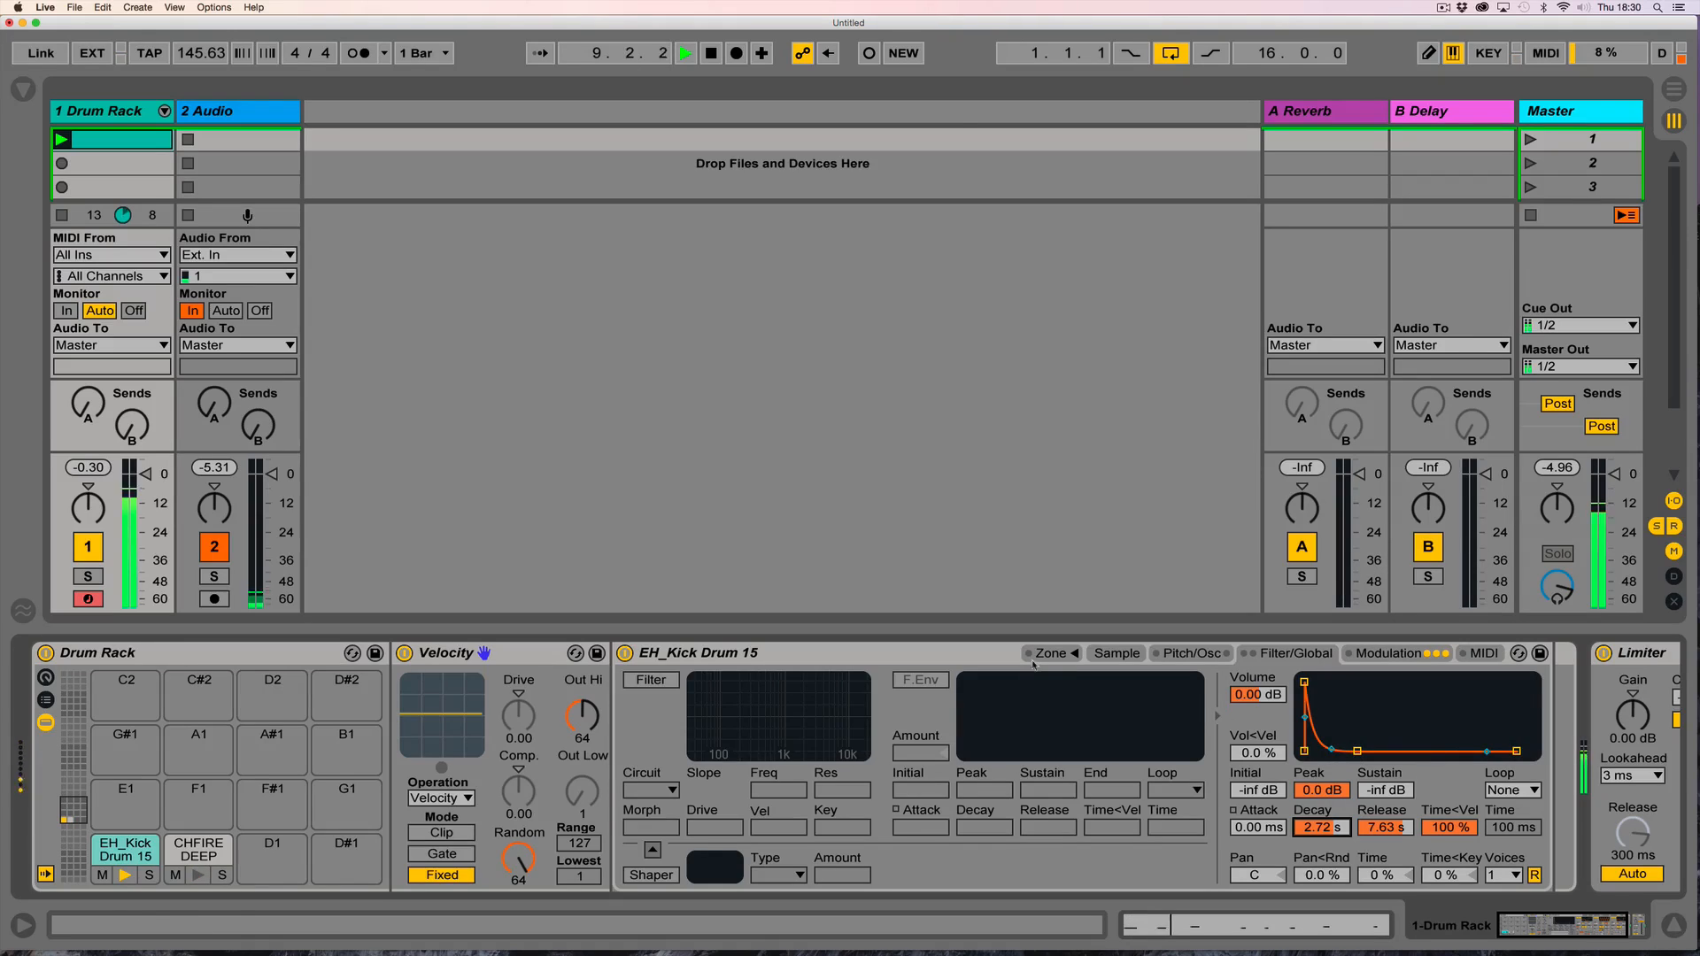
# Insert a Glue Compressor between the Drum Rack and the Limiter, play the pattern and lower its threshold to about -27.3 dB.
pyautogui.click(1574, 926)
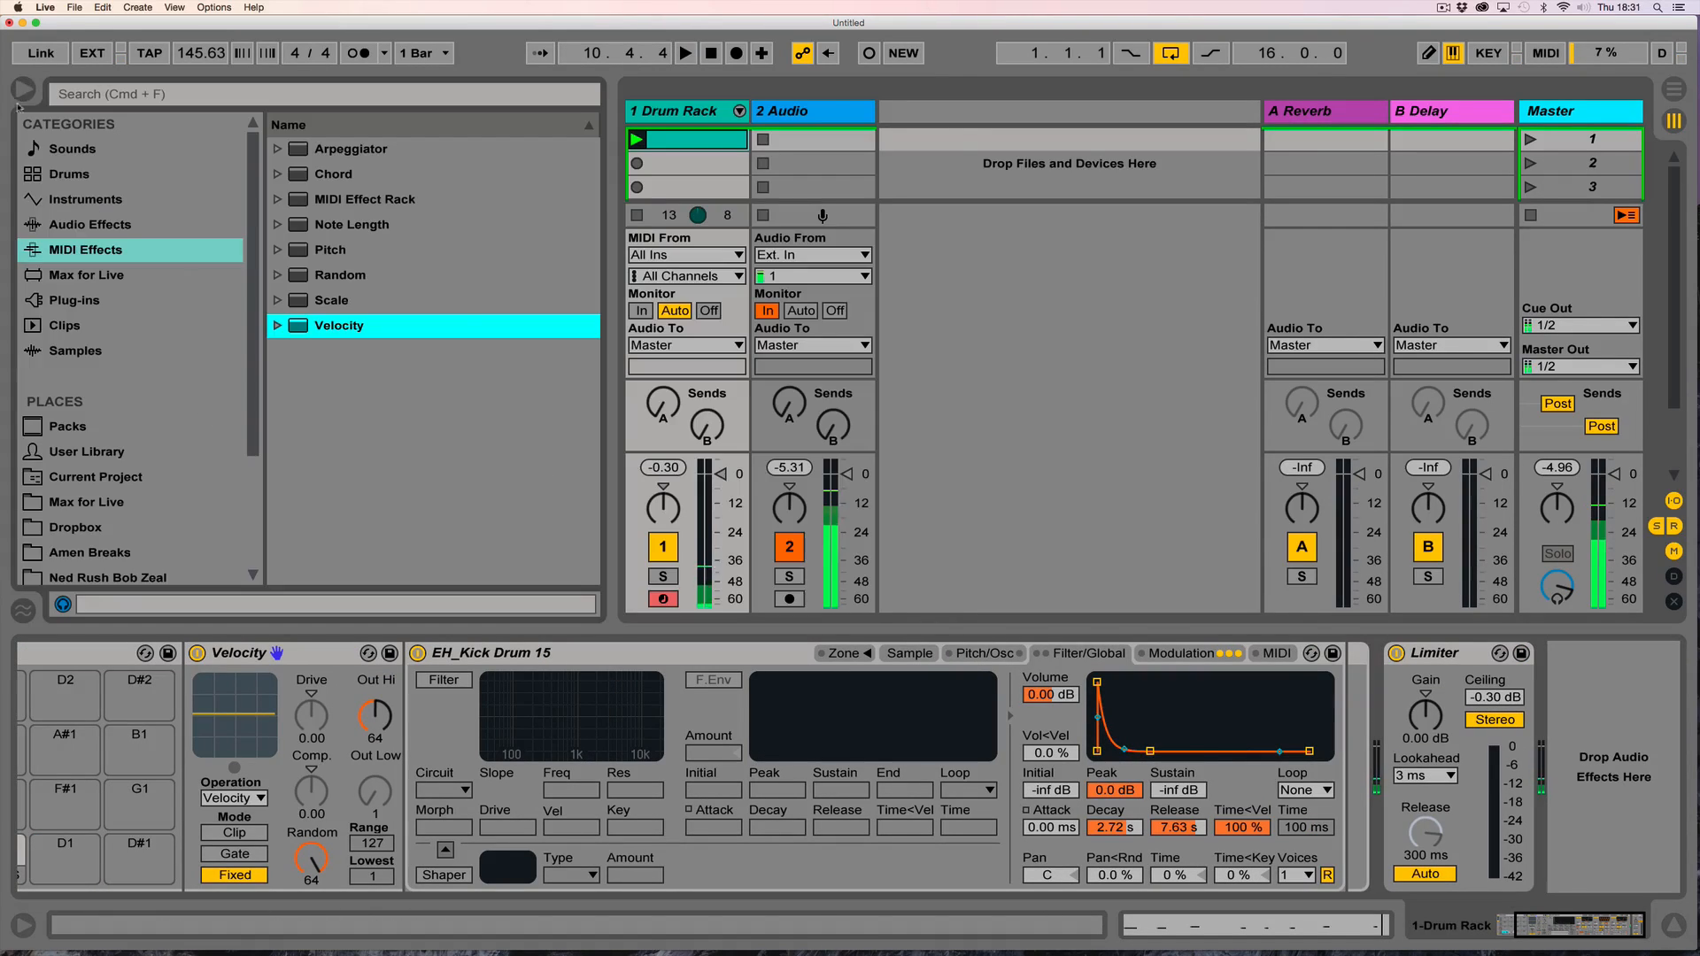
pyautogui.press('super+alt+b')
pyautogui.click(133, 224)
pyautogui.scroll(6, 336, 407)
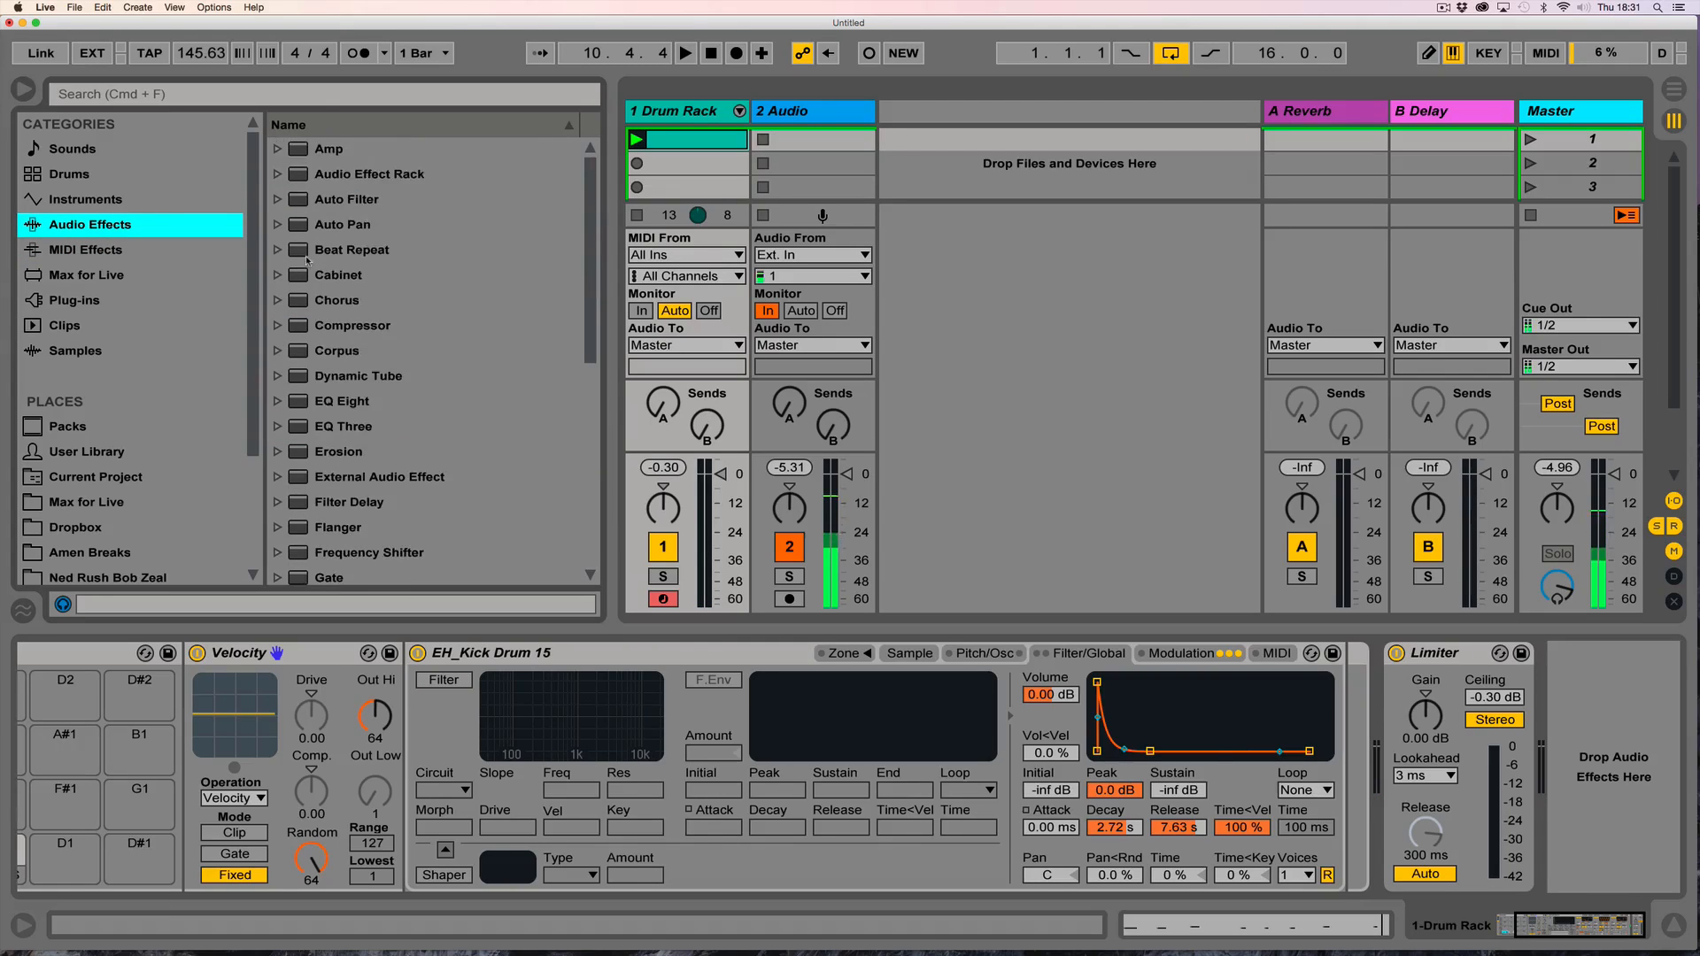
pyautogui.scroll(-5, 333, 437)
pyautogui.doubleClick(336, 250)
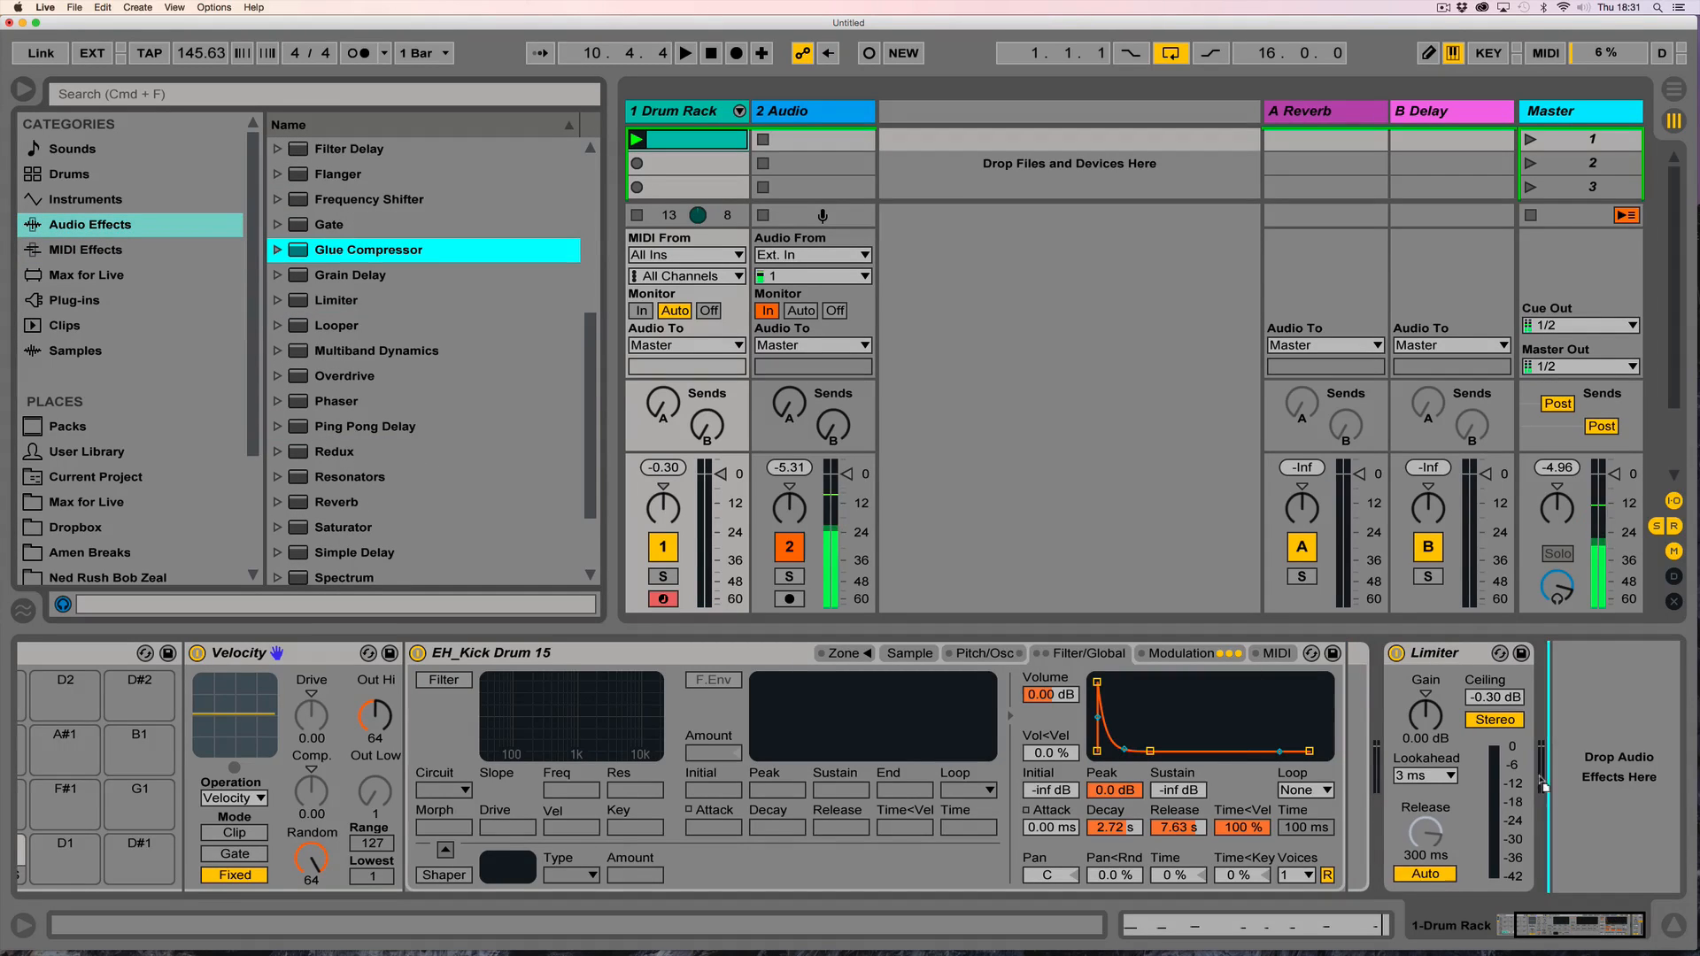
pyautogui.press('space')
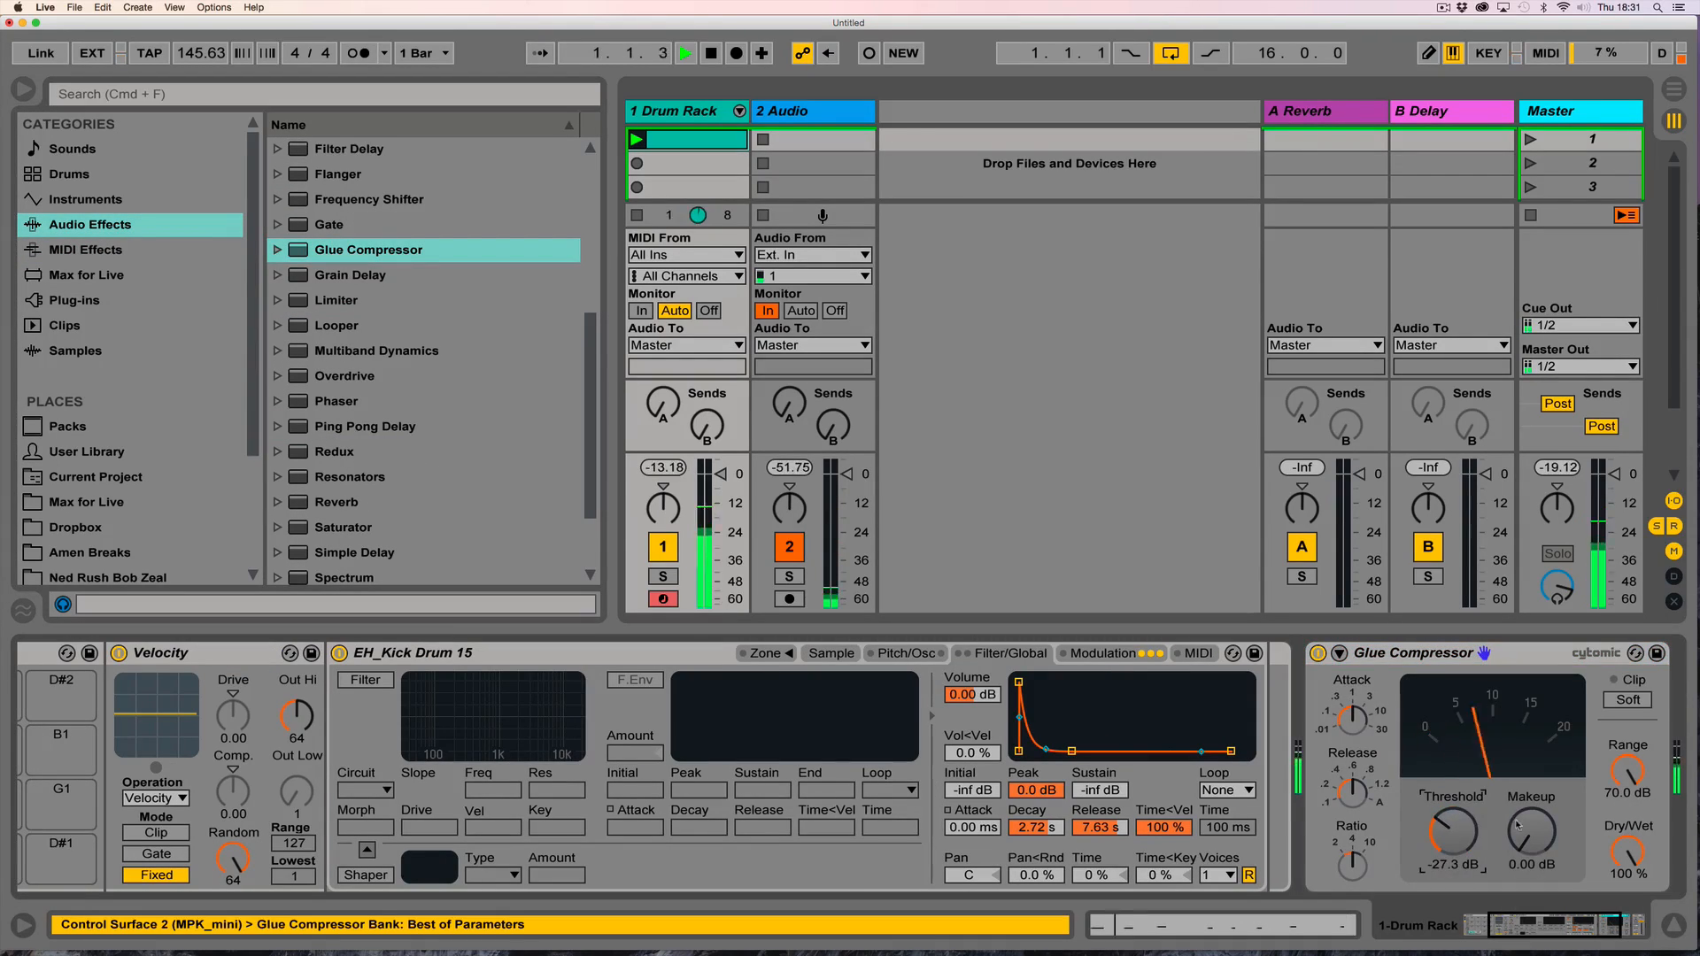
# Hide the browser and review the kick's modulation and volume envelope settings during playback.
pyautogui.moveTo(1533, 928); pyautogui.dragTo(1511, 928)
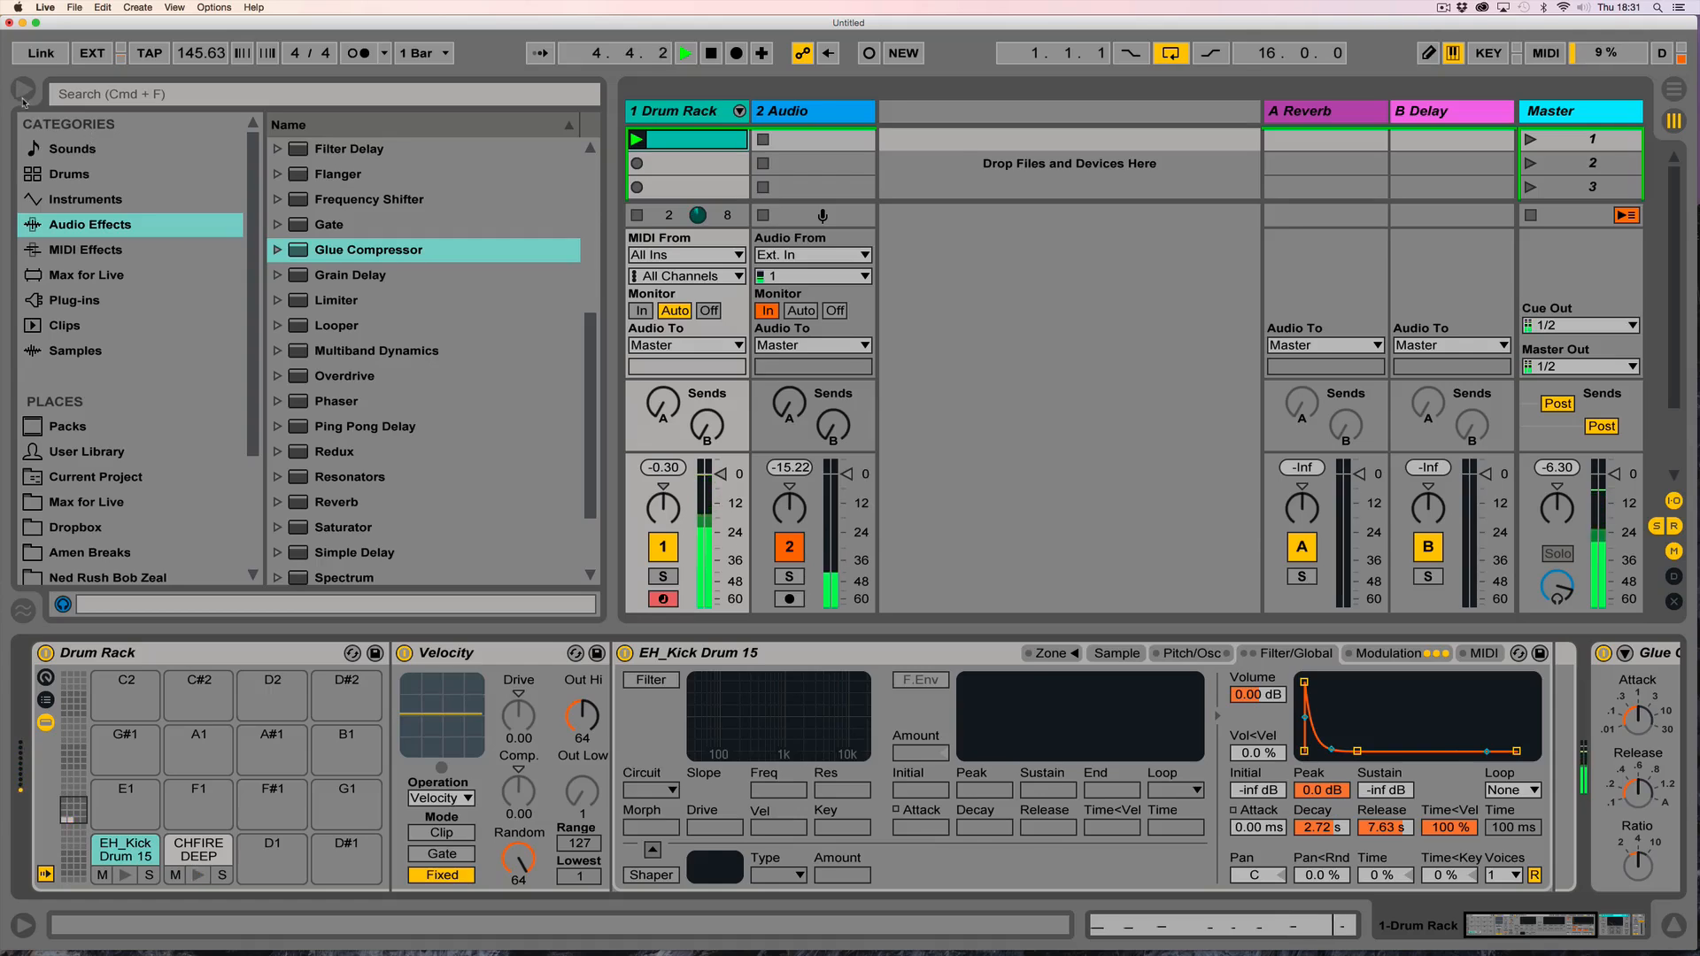
pyautogui.press('super+alt+b')
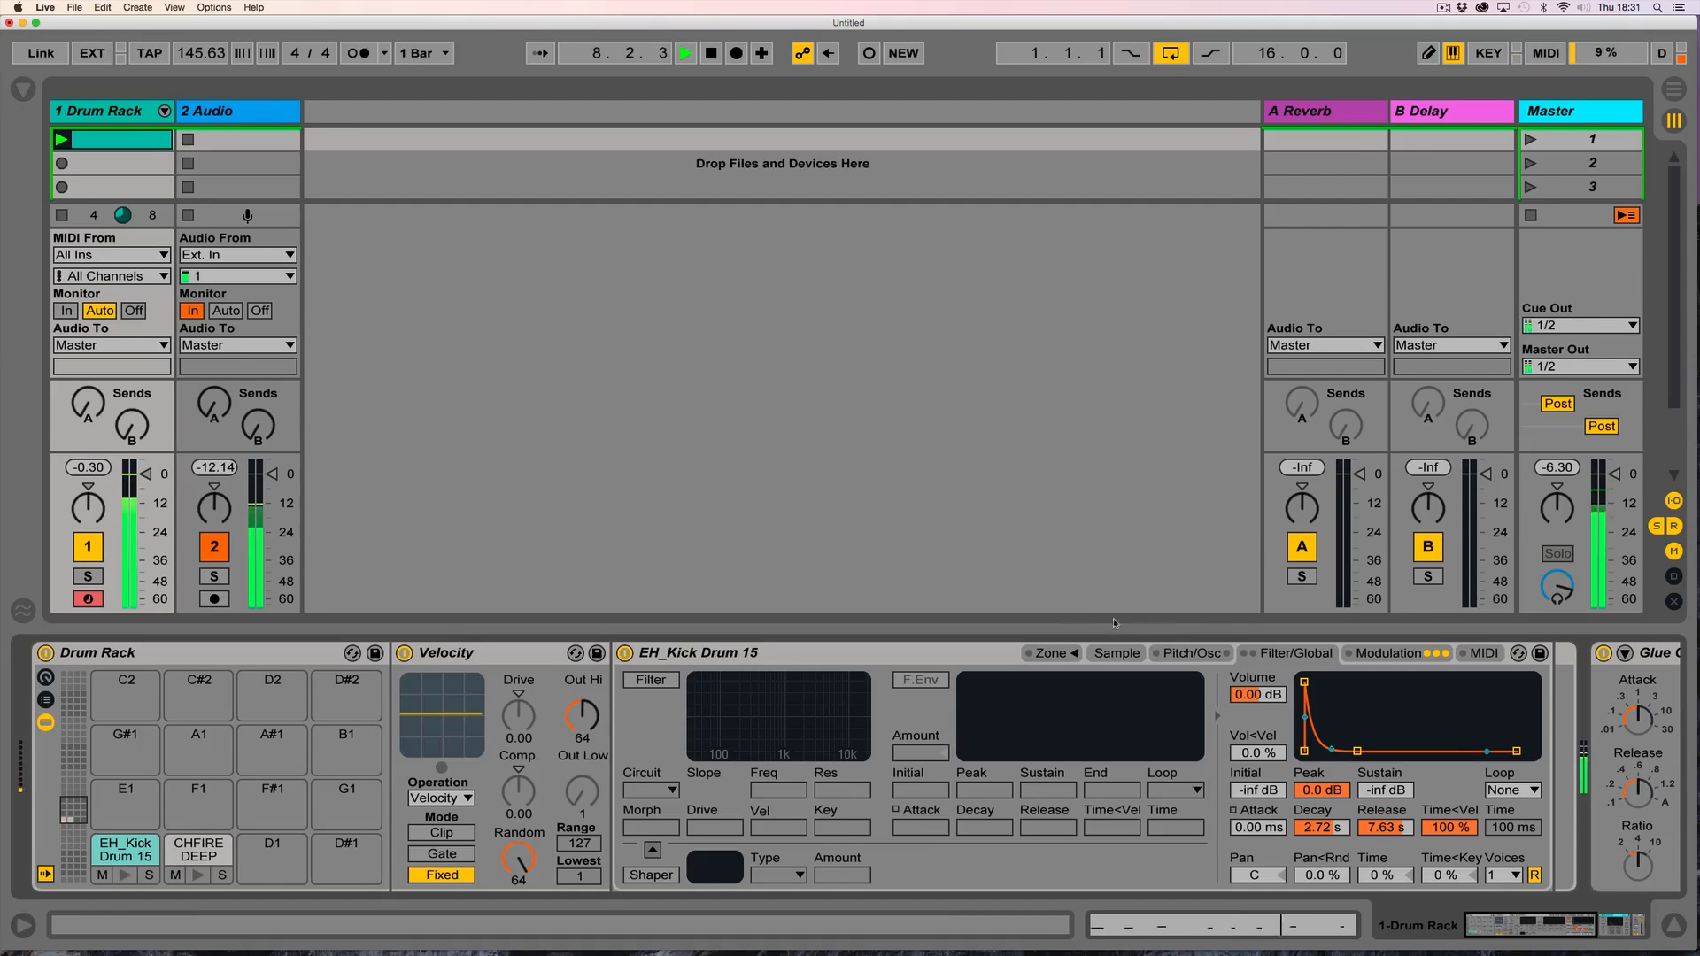
pyautogui.click(1387, 654)
pyautogui.click(1288, 653)
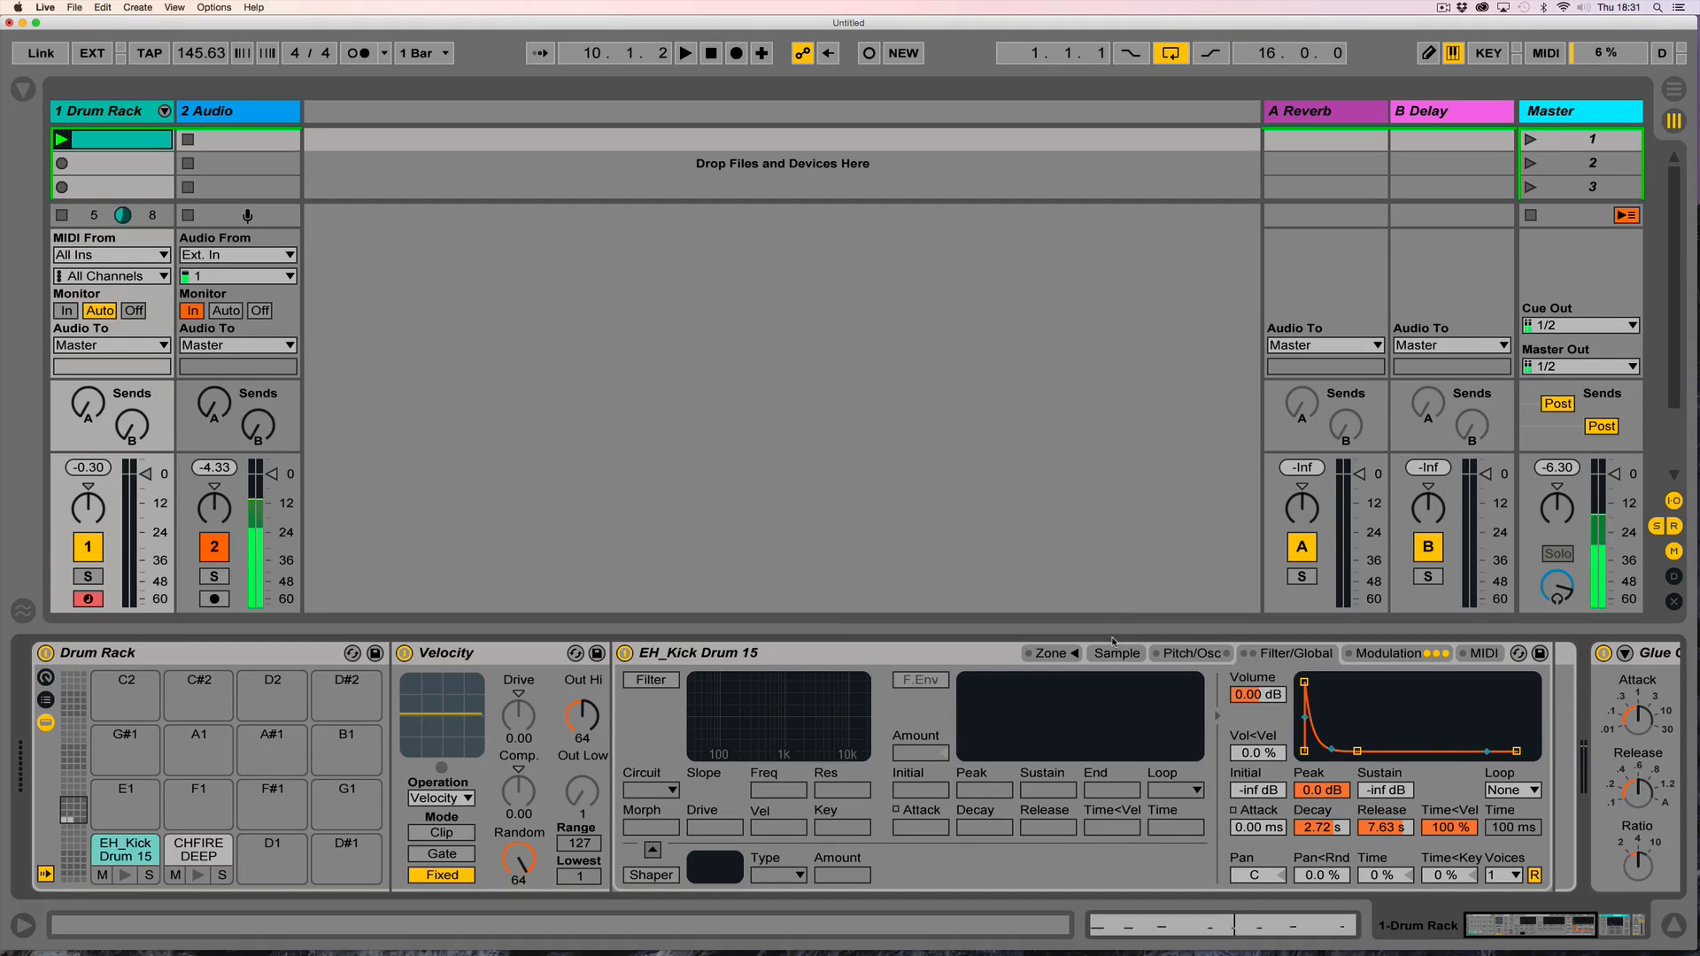
# Insert a Note Length MIDI effect between the Velocity device and the kick's sampler.
pyautogui.click(23, 88)
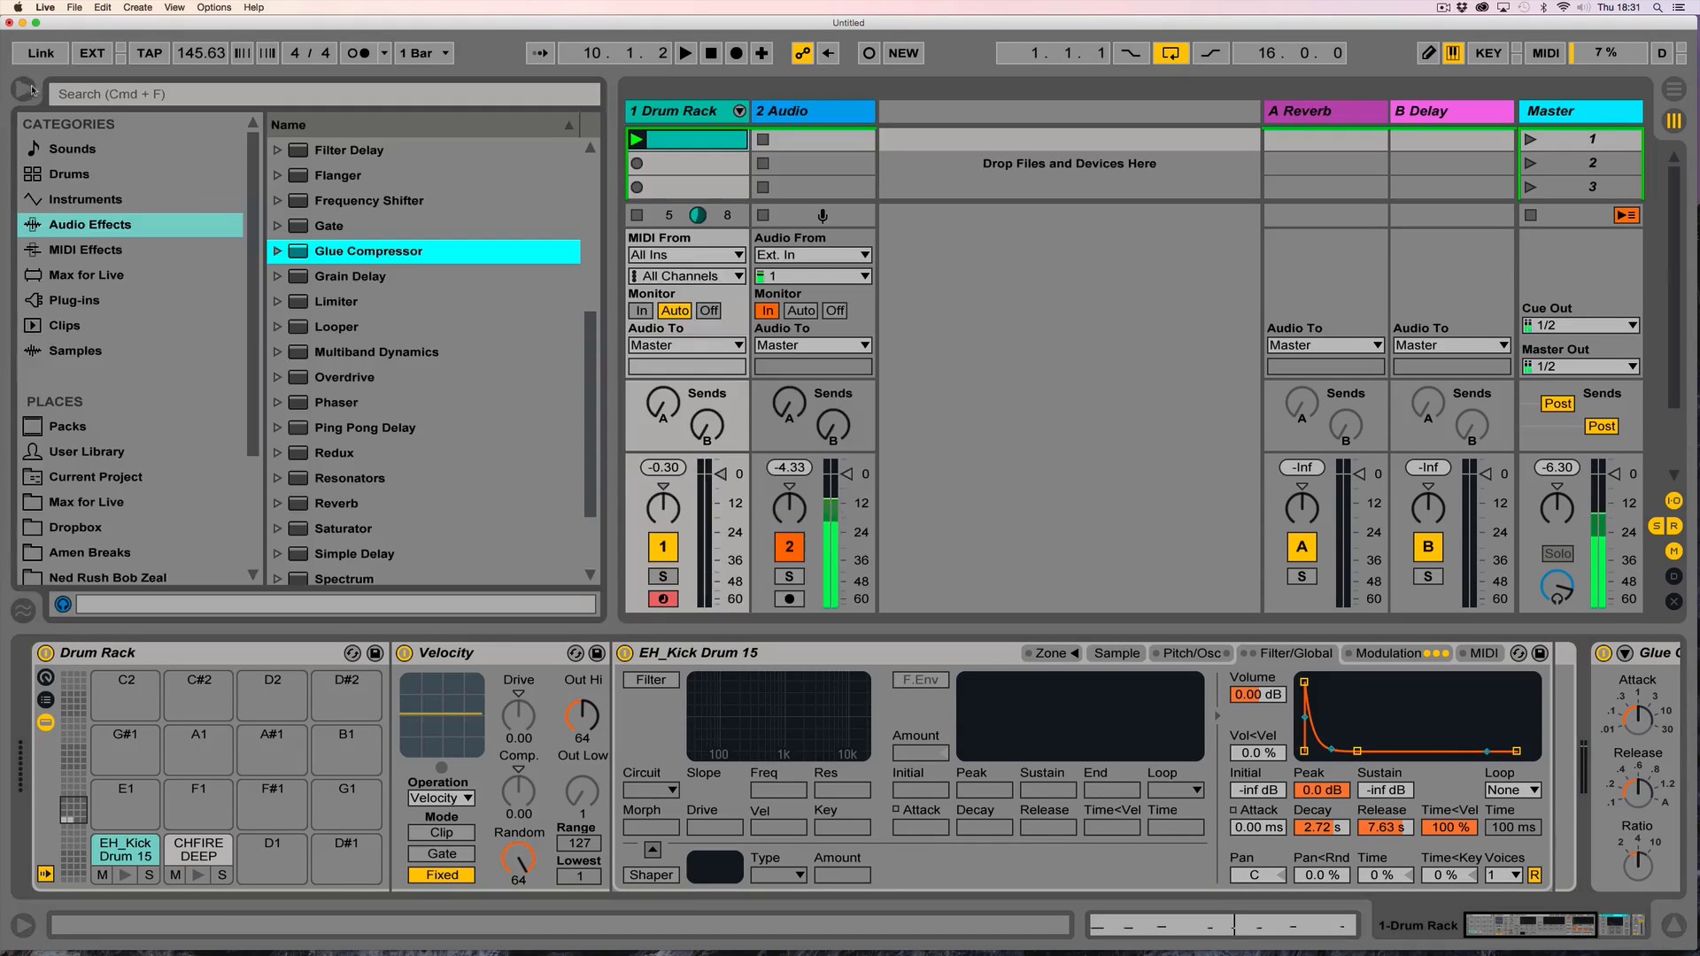
pyautogui.click(80, 199)
pyautogui.click(57, 252)
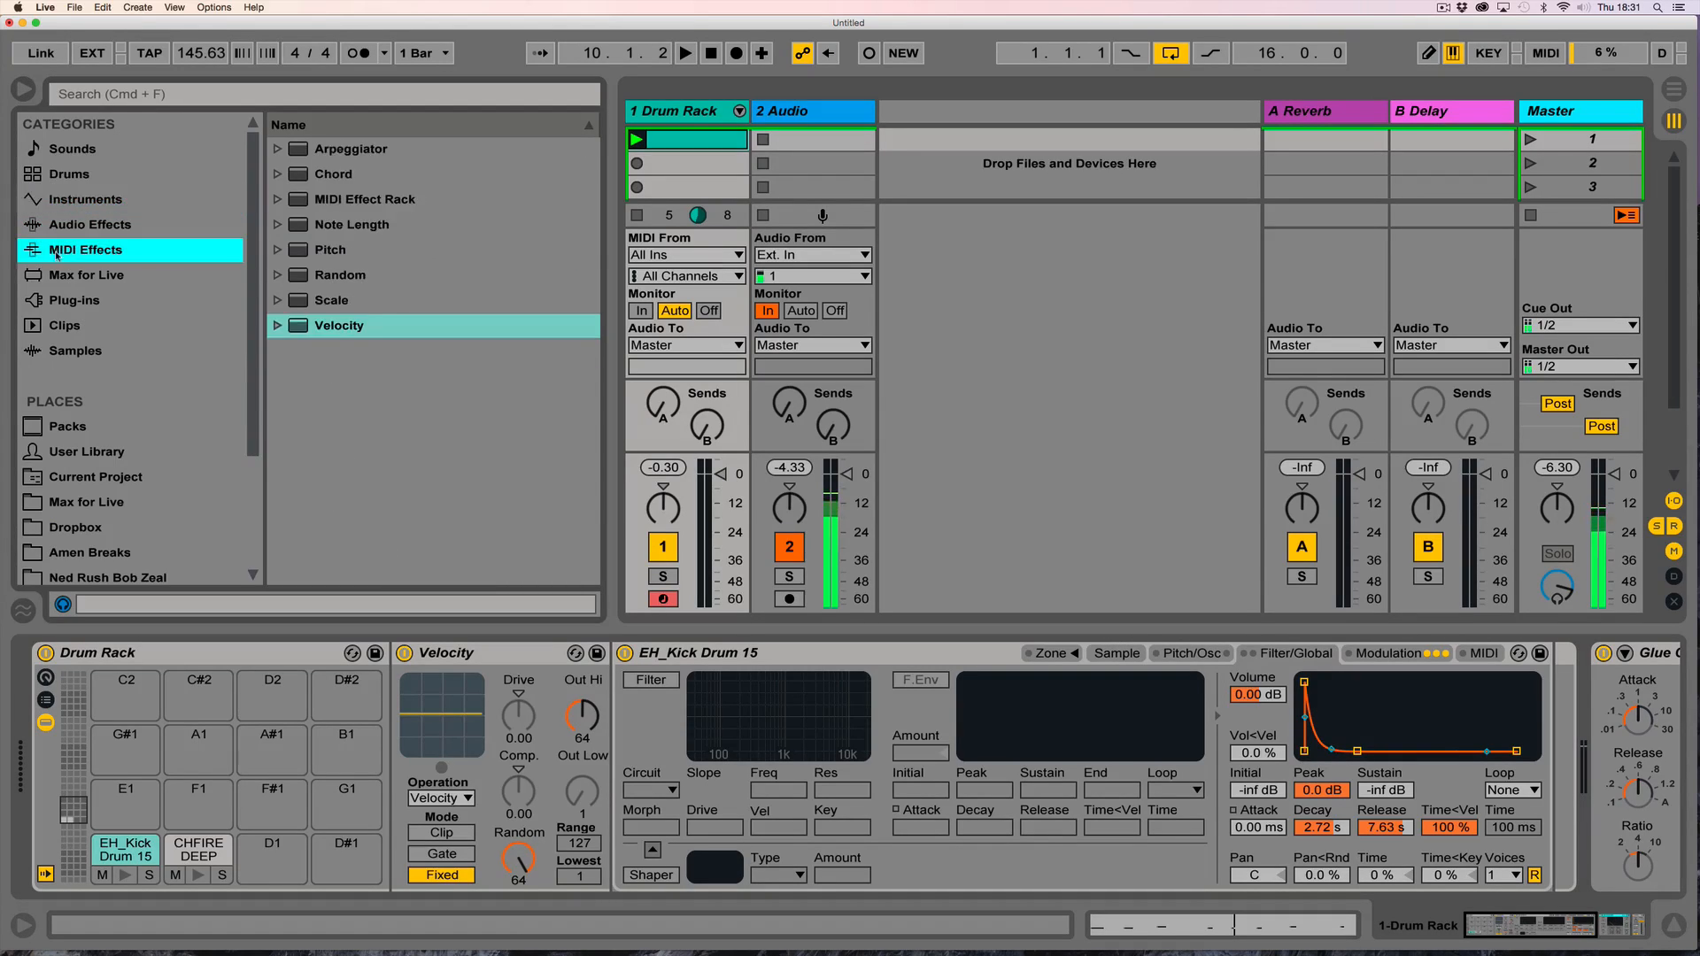
pyautogui.moveTo(352, 224); pyautogui.dragTo(636, 713)
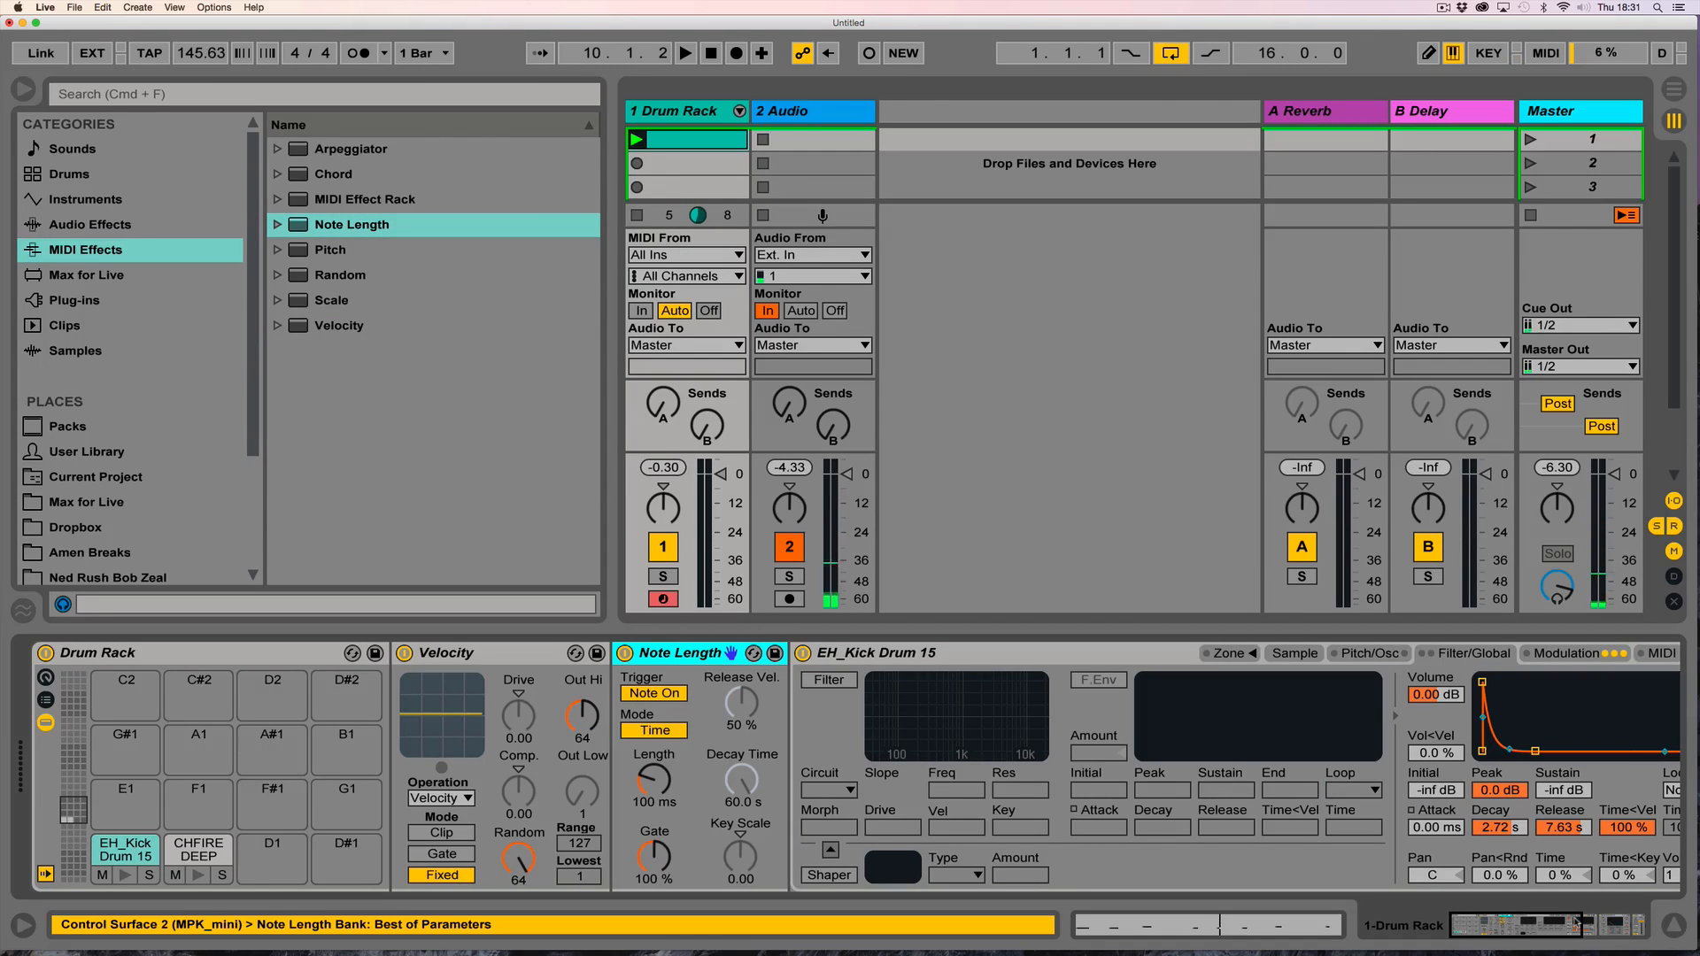
# Set the kick's volume envelope to 0 % velocity-to-time, 1.00 ms release, 60.0 s decay and -28 dB sustain.
pyautogui.moveTo(1541, 934); pyautogui.dragTo(1556, 934)
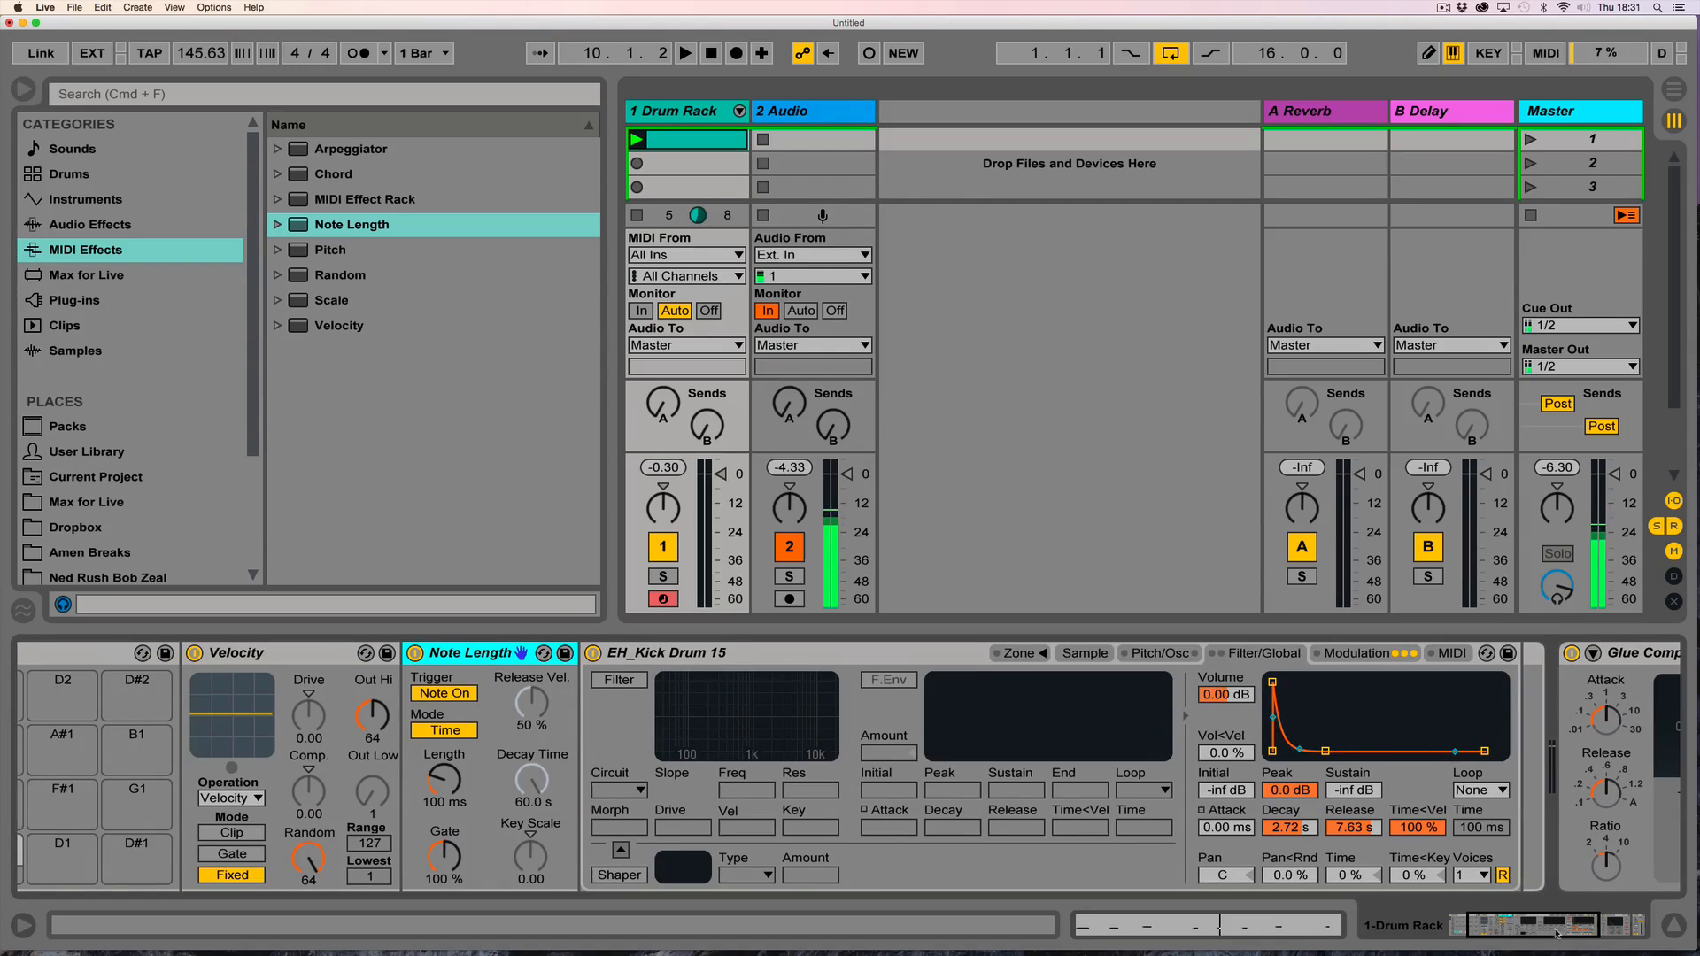
pyautogui.click(1416, 829)
pyautogui.press('Return')
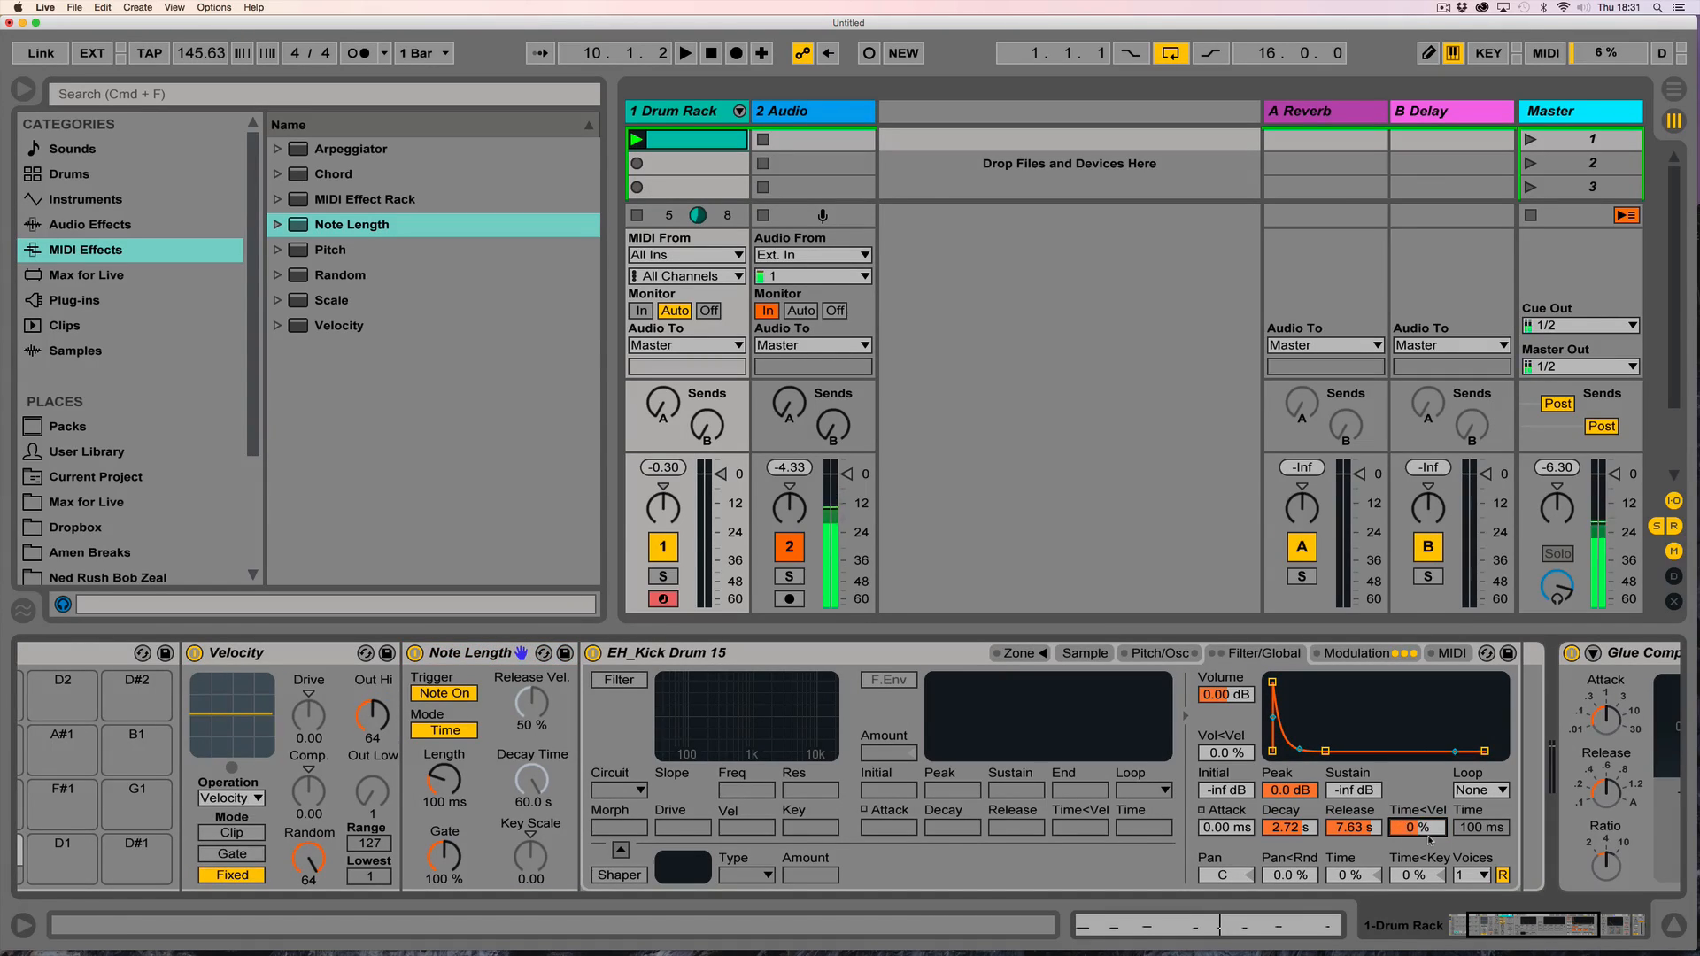
pyautogui.moveTo(1353, 829); pyautogui.dragTo(1353, 912)
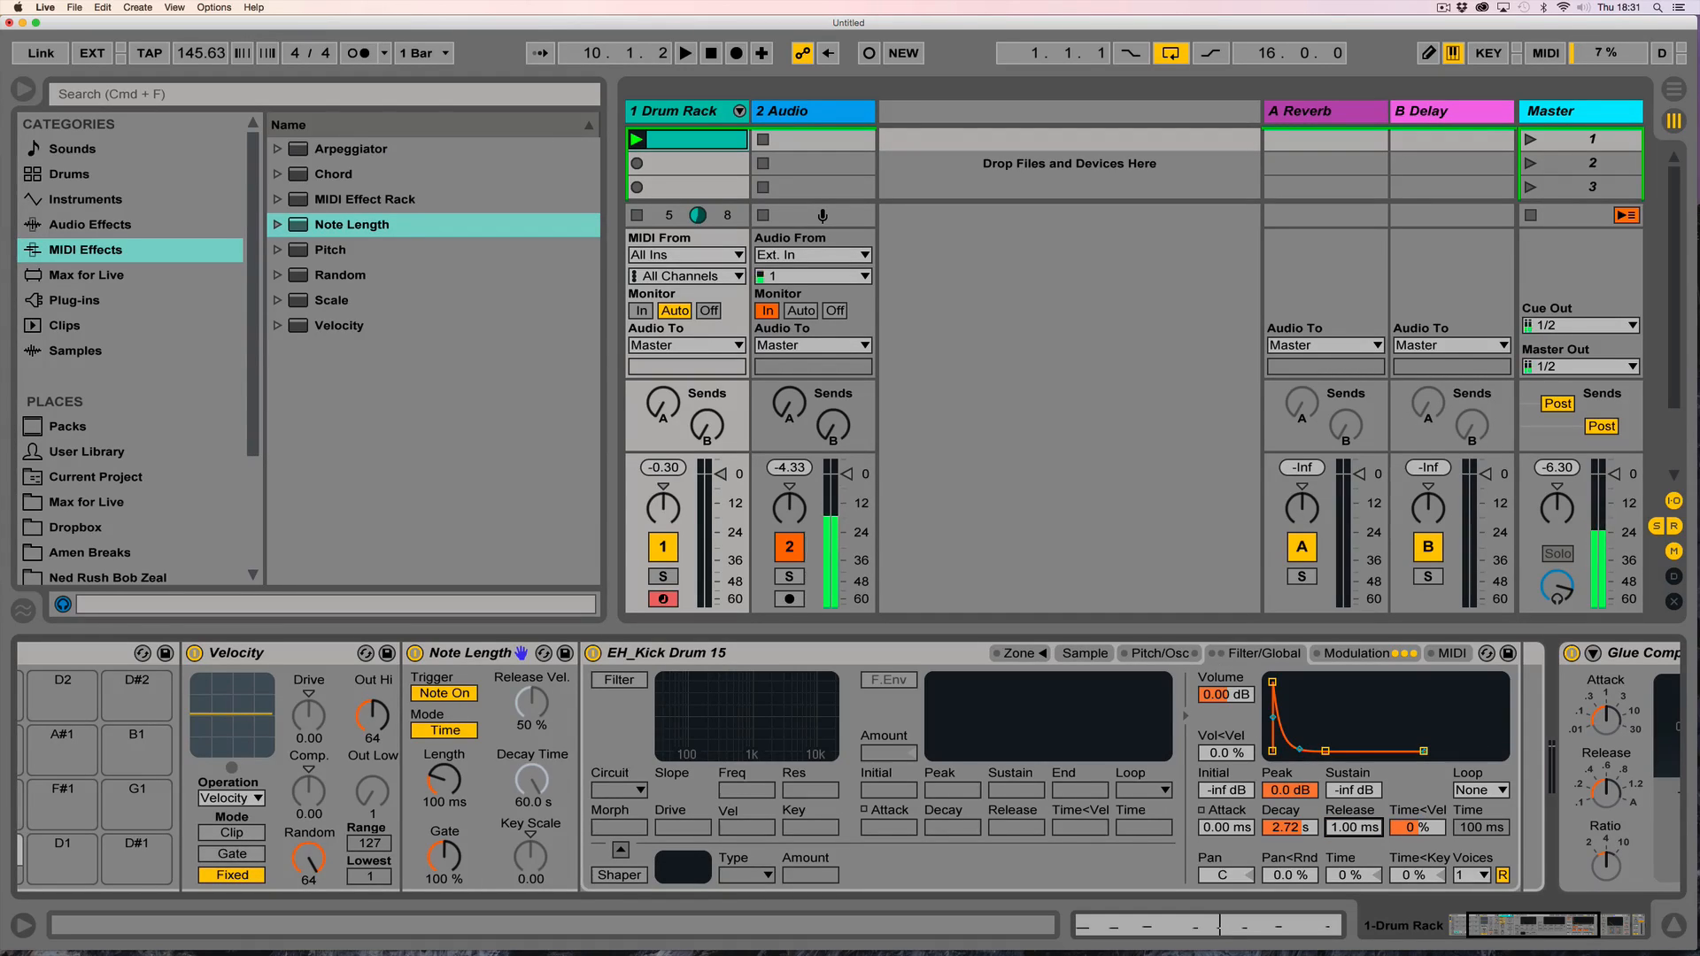
pyautogui.moveTo(1280, 835); pyautogui.dragTo(1280, 708)
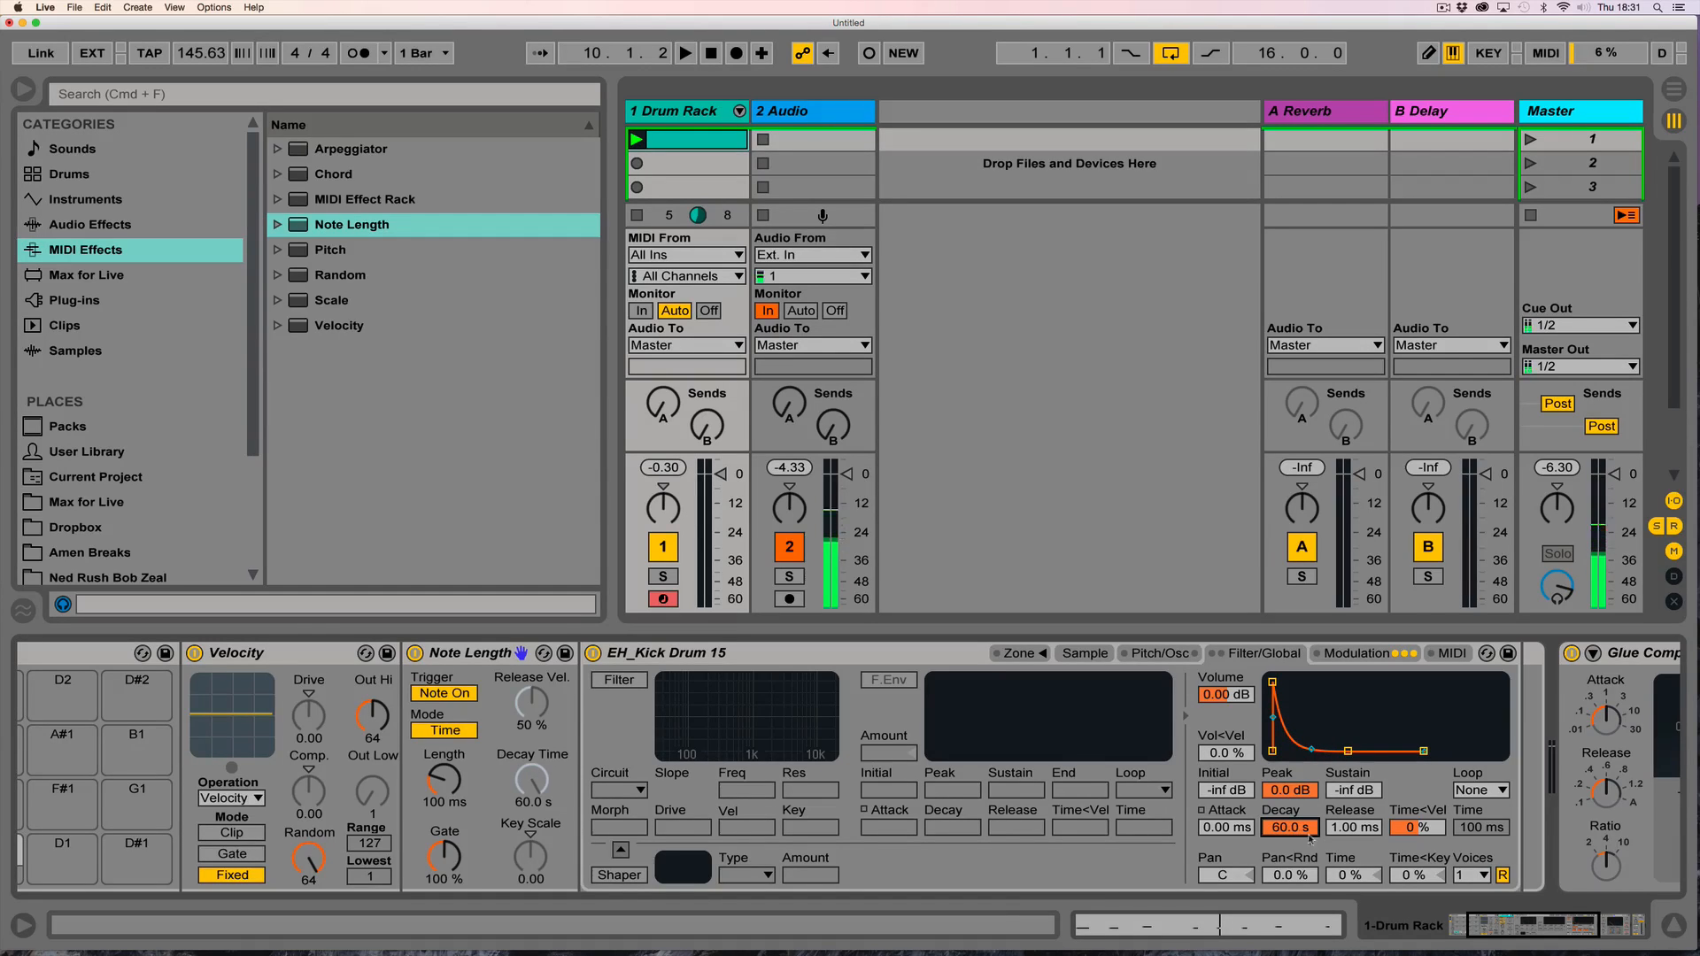
pyautogui.moveTo(1344, 790)
pyautogui.mouseDown()
pyautogui.moveTo(1344, 726)
pyautogui.moveTo(1344, 797)
pyautogui.moveTo(1345, 767)
pyautogui.mouseUp()
# Play the pattern with the kick soloed and shorten the Note Length device's length to about 69.1 ms.
pyautogui.press('space')
pyautogui.moveTo(1508, 927)
pyautogui.mouseDown()
pyautogui.moveTo(1477, 932)
pyautogui.moveTo(1534, 931)
pyautogui.moveTo(1478, 929)
pyautogui.mouseUp()
pyautogui.moveTo(620, 770)
pyautogui.mouseDown()
pyautogui.moveTo(619, 682)
pyautogui.moveTo(620, 765)
pyautogui.mouseUp()
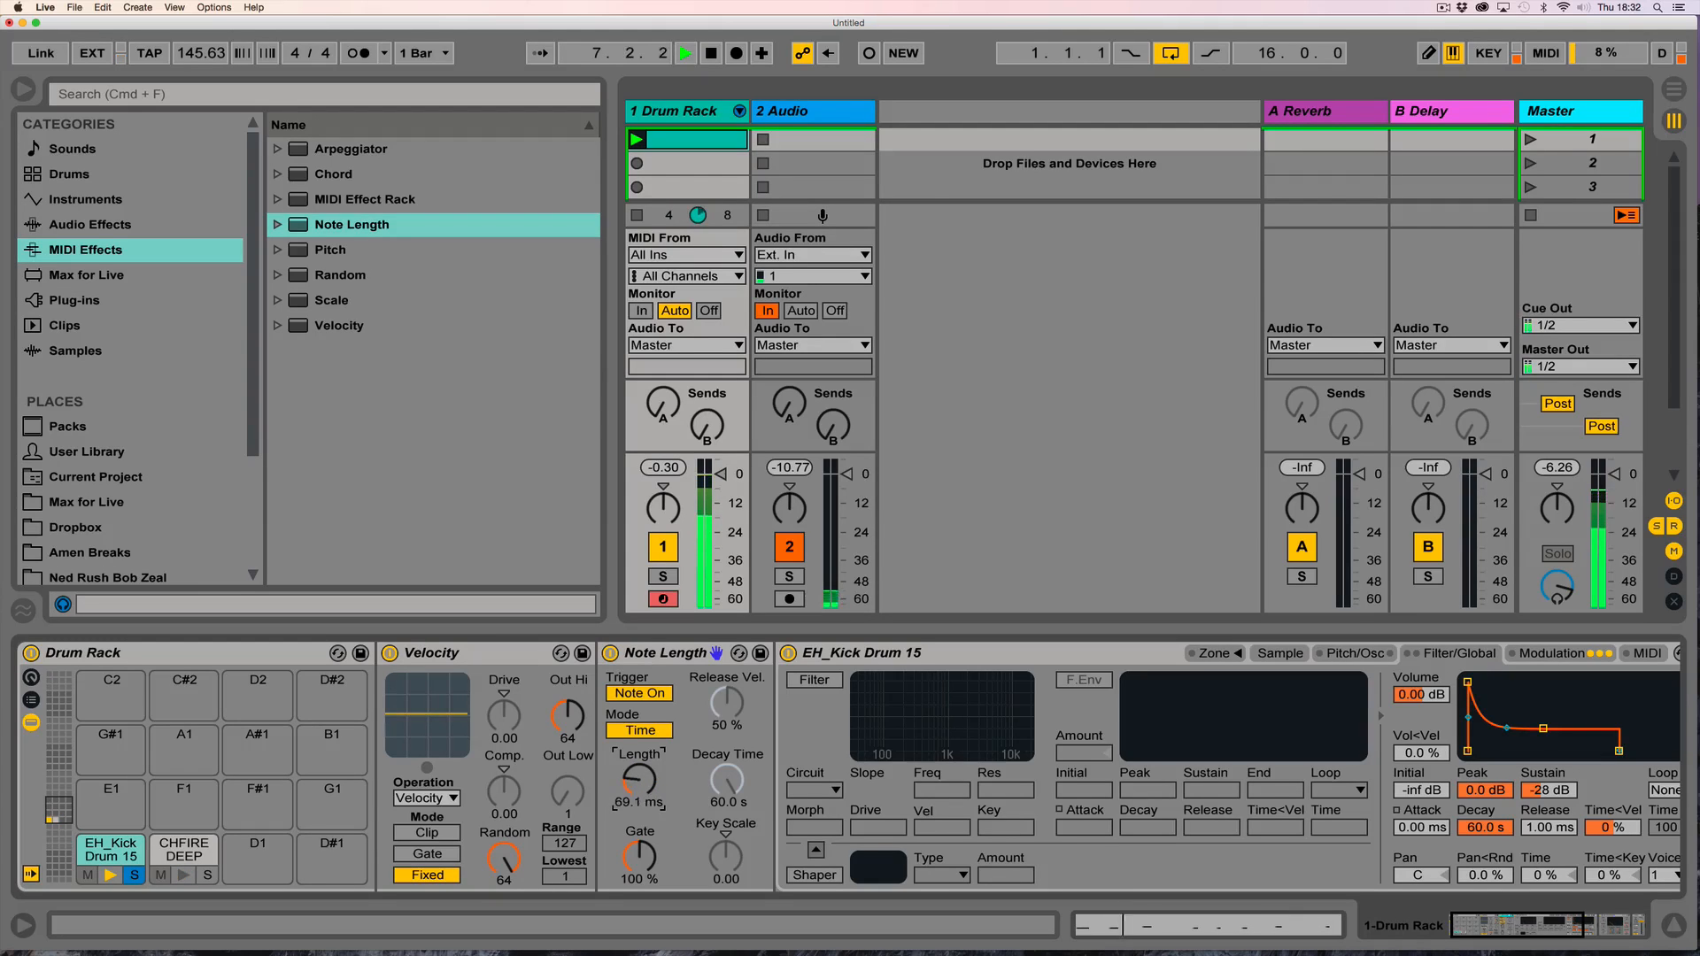
# Switch the Note Length device to Sync mode and set its length to 1/16.
pyautogui.click(654, 654)
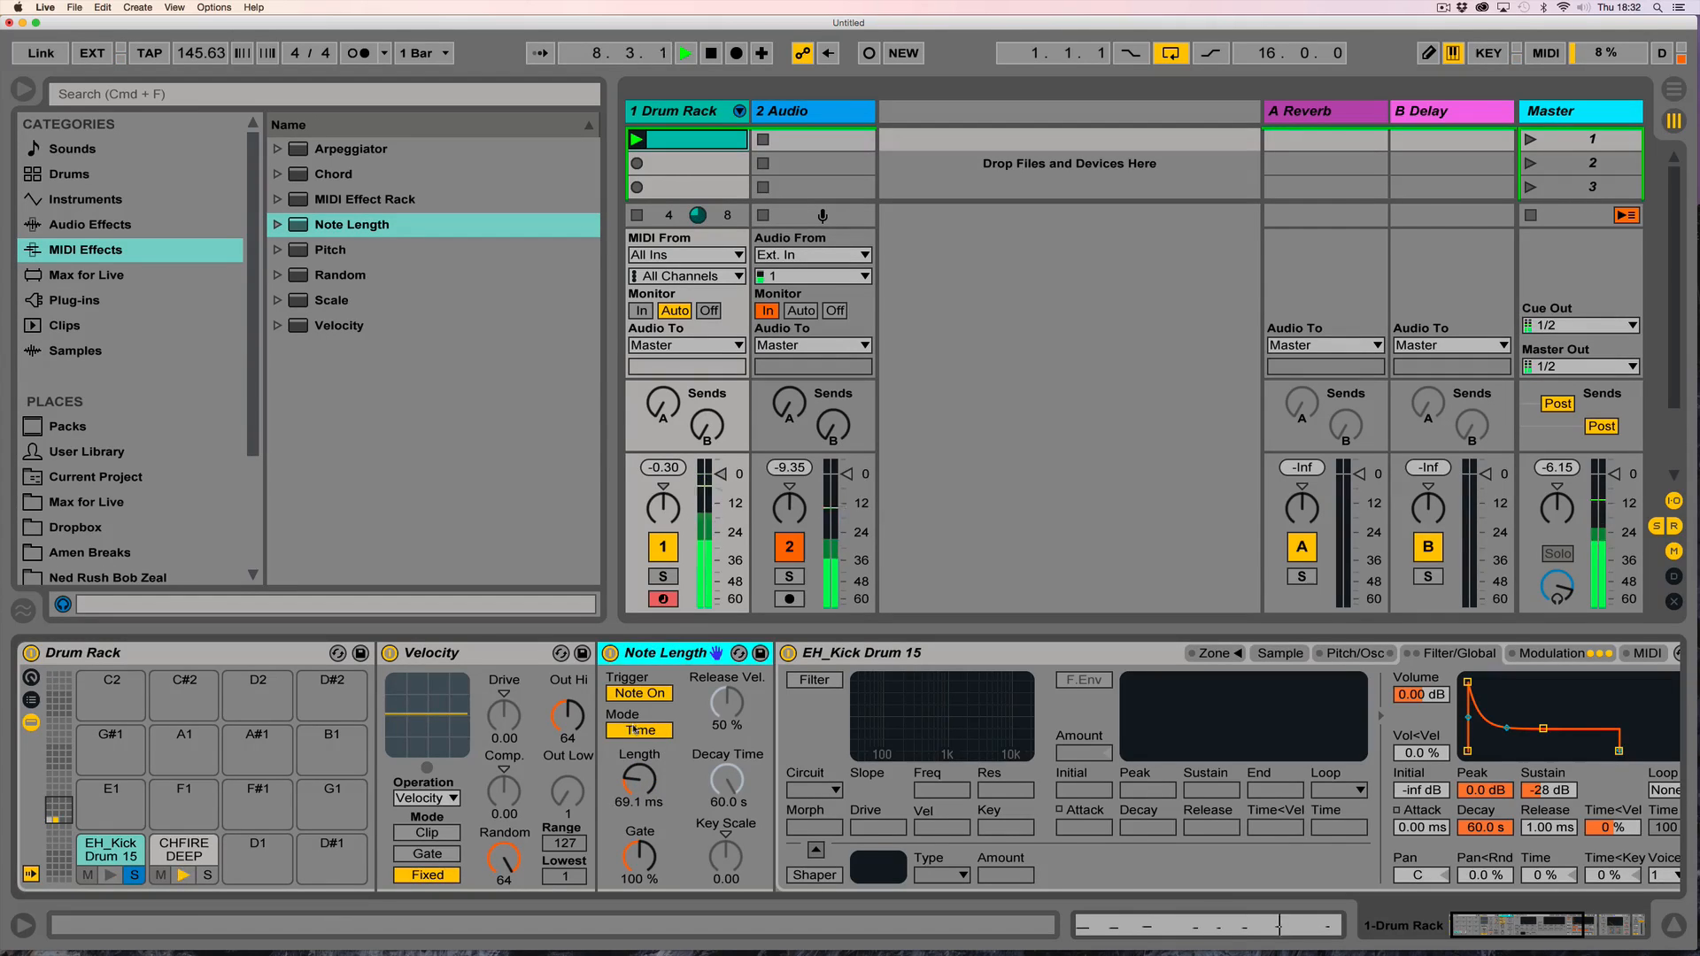
pyautogui.click(634, 730)
pyautogui.moveTo(637, 783); pyautogui.dragTo(637, 775)
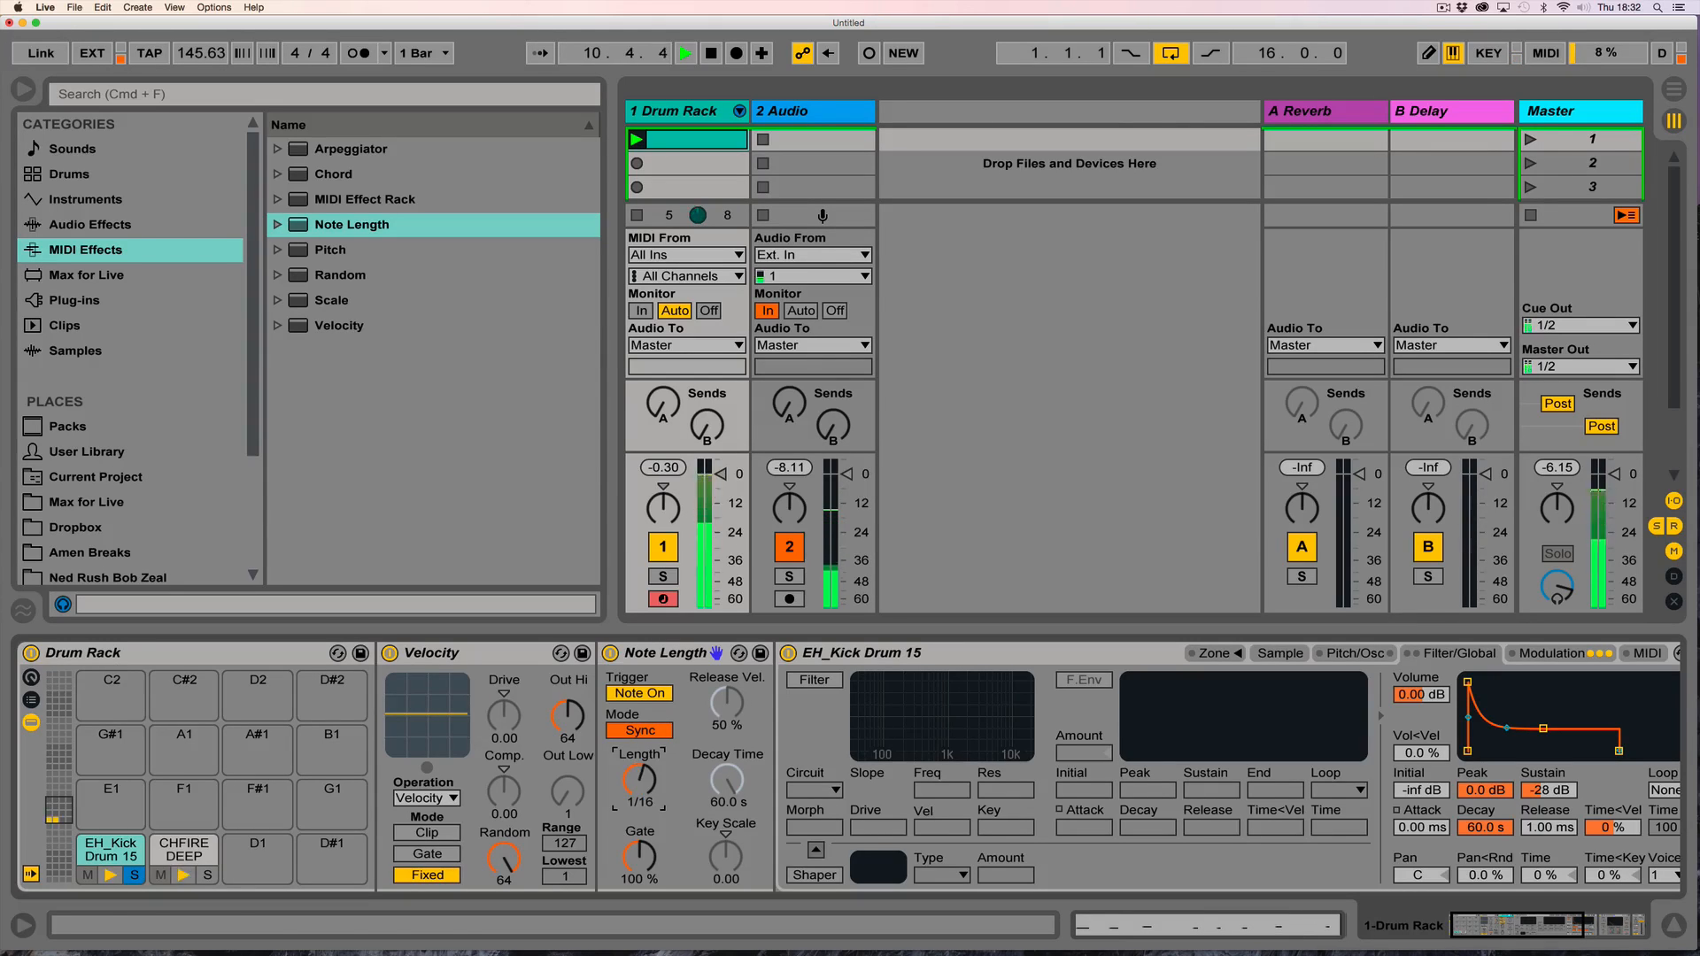
# Group the Note Length device into a MIDI Effect Rack and duplicate its chain.
pyautogui.rightClick(666, 655)
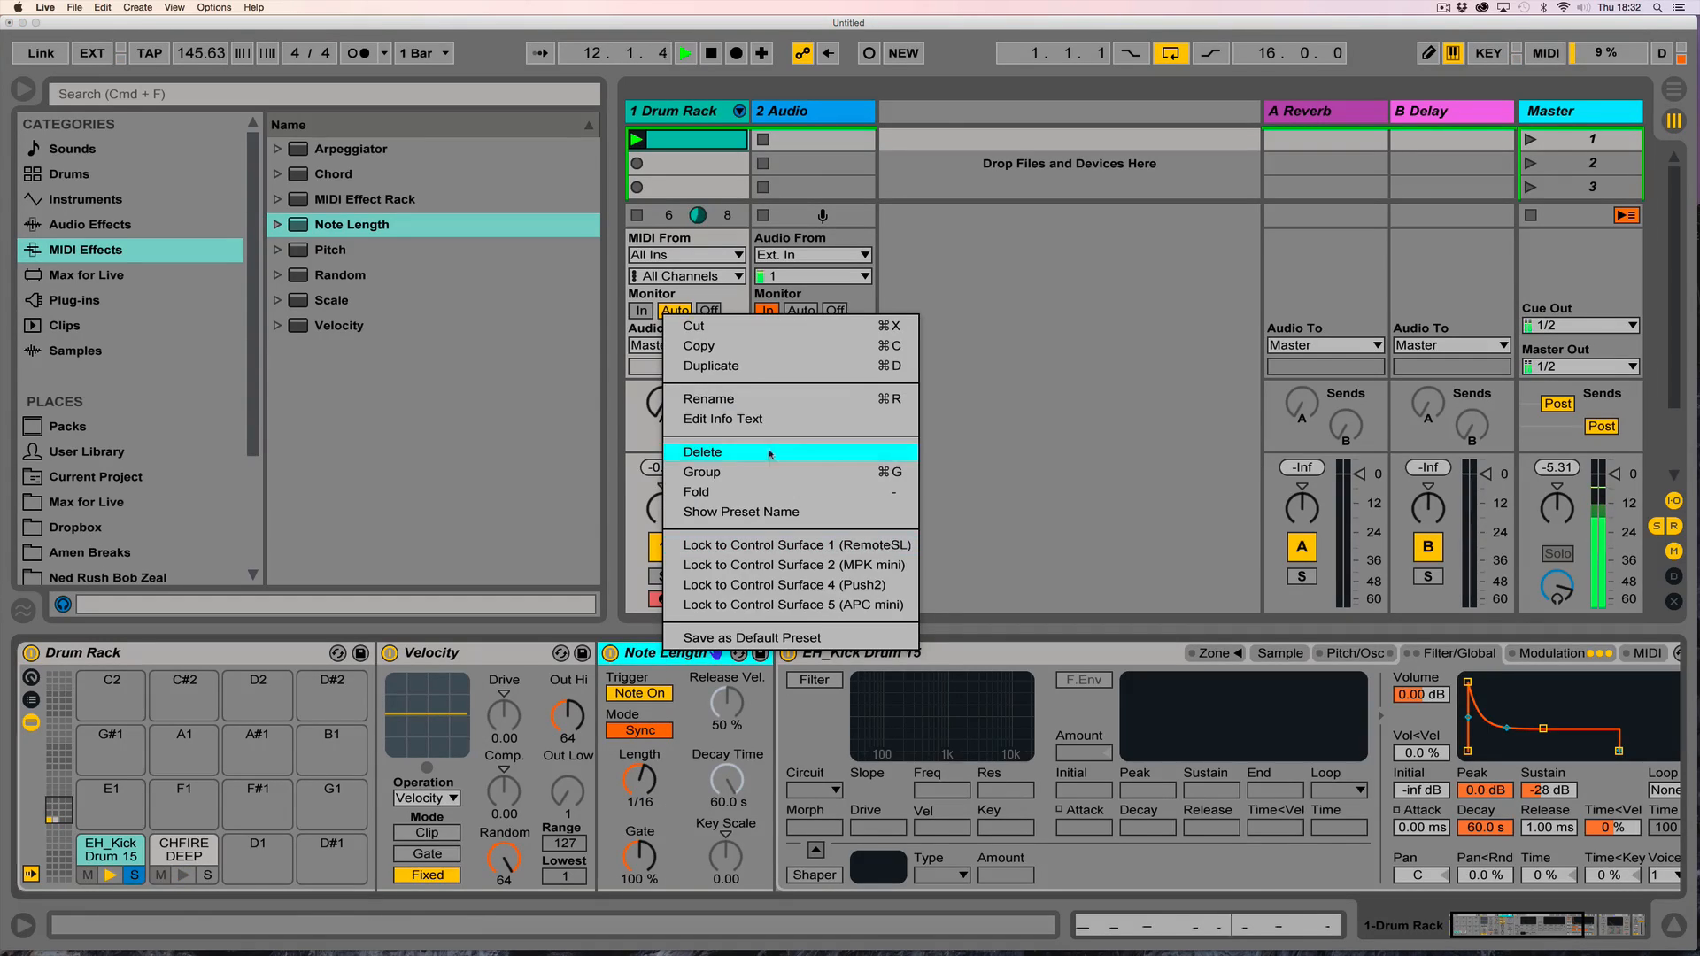
pyautogui.click(734, 473)
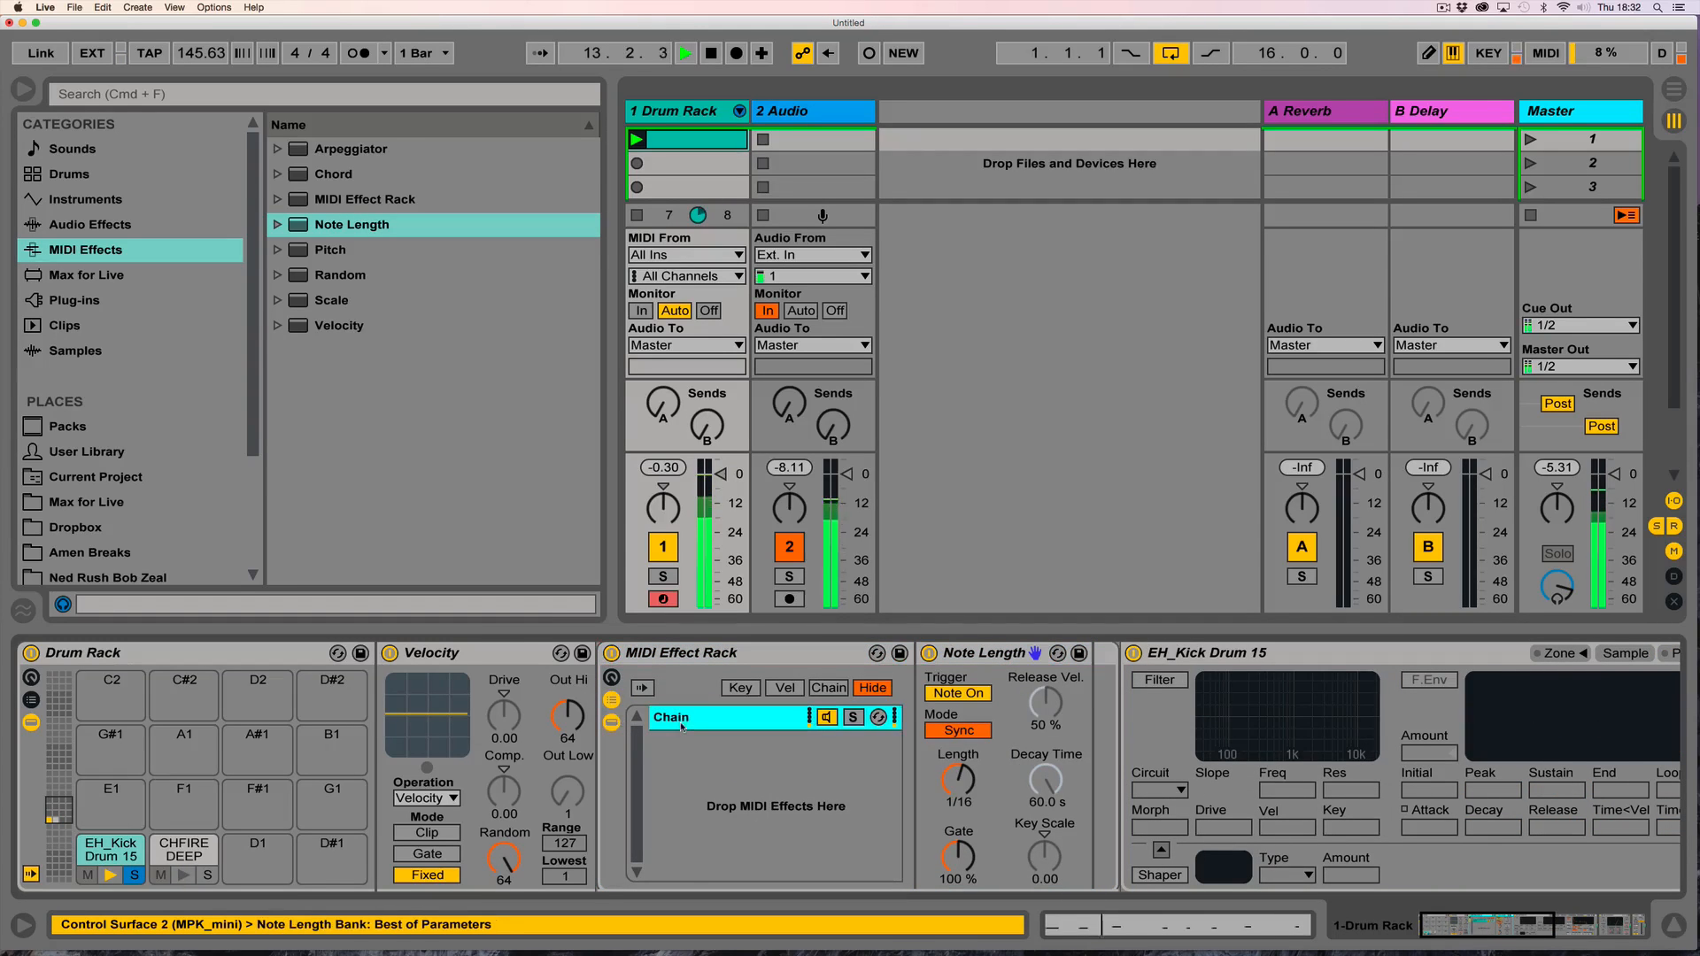
pyautogui.press('super+d')
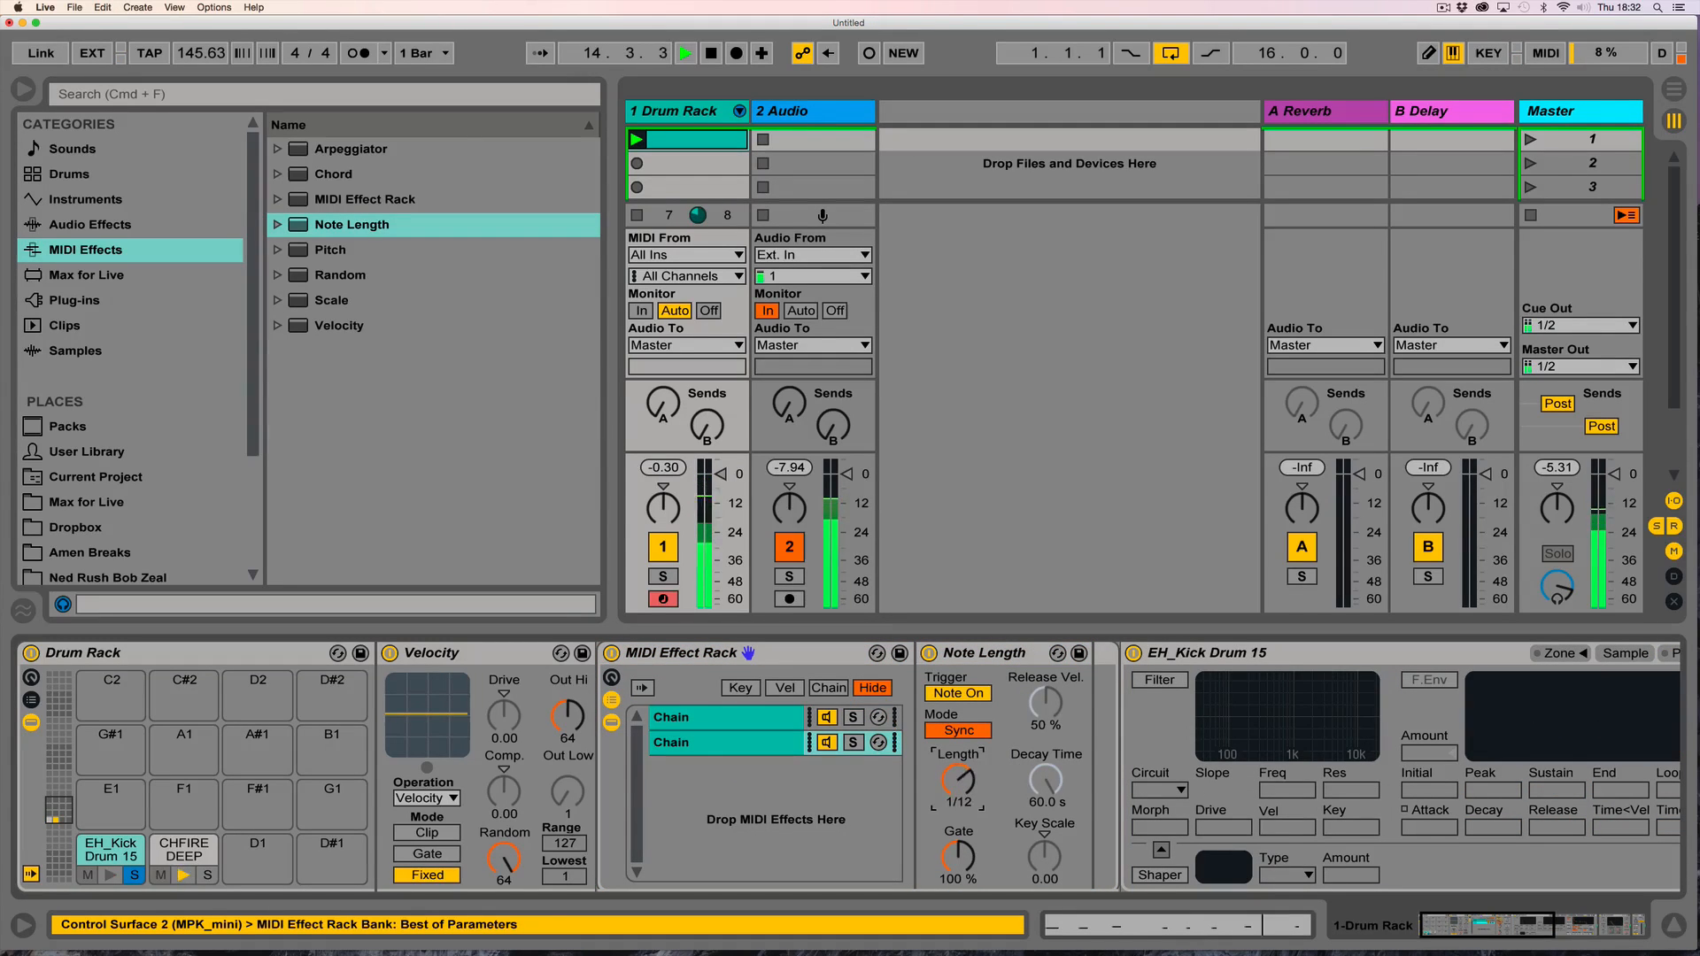
# Duplicate the chain again to make a third one and set the third chain's note length to 1/4.
pyautogui.press('super+d')
pyautogui.moveTo(957, 790); pyautogui.dragTo(956, 787)
pyautogui.click(725, 775)
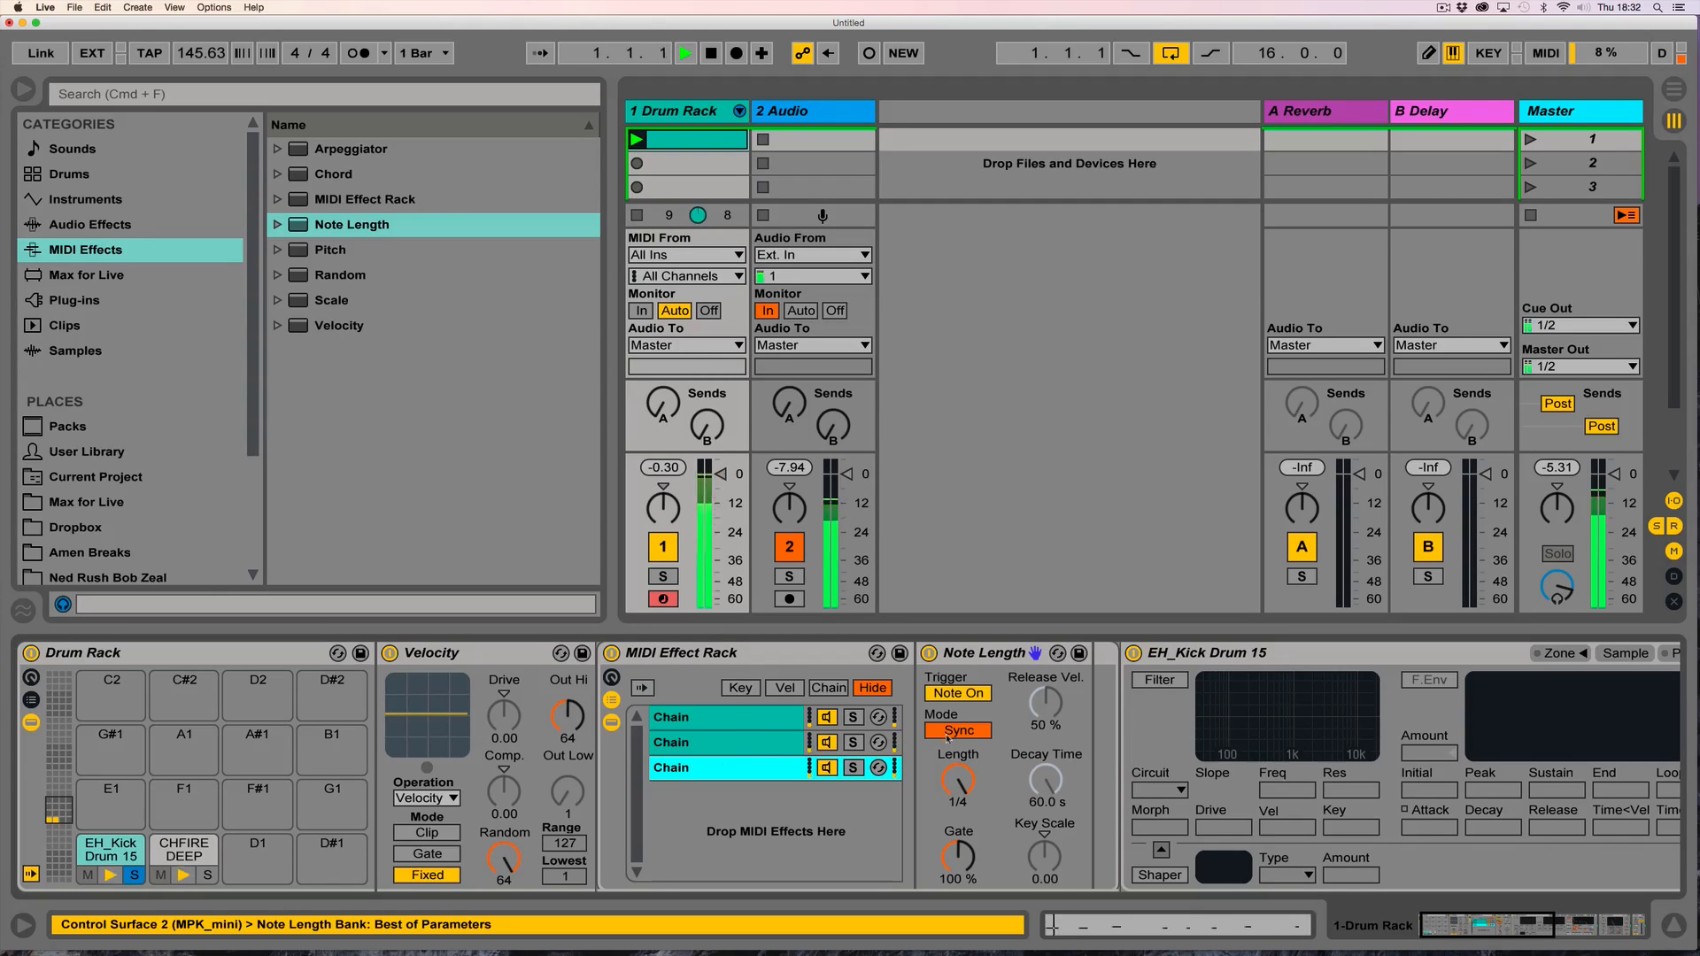
# Duplicate a fourth note-length chain, using Time mode at 69.1 ms, and distribute the velocity ranges of all four chains equally.
pyautogui.press('super+d')
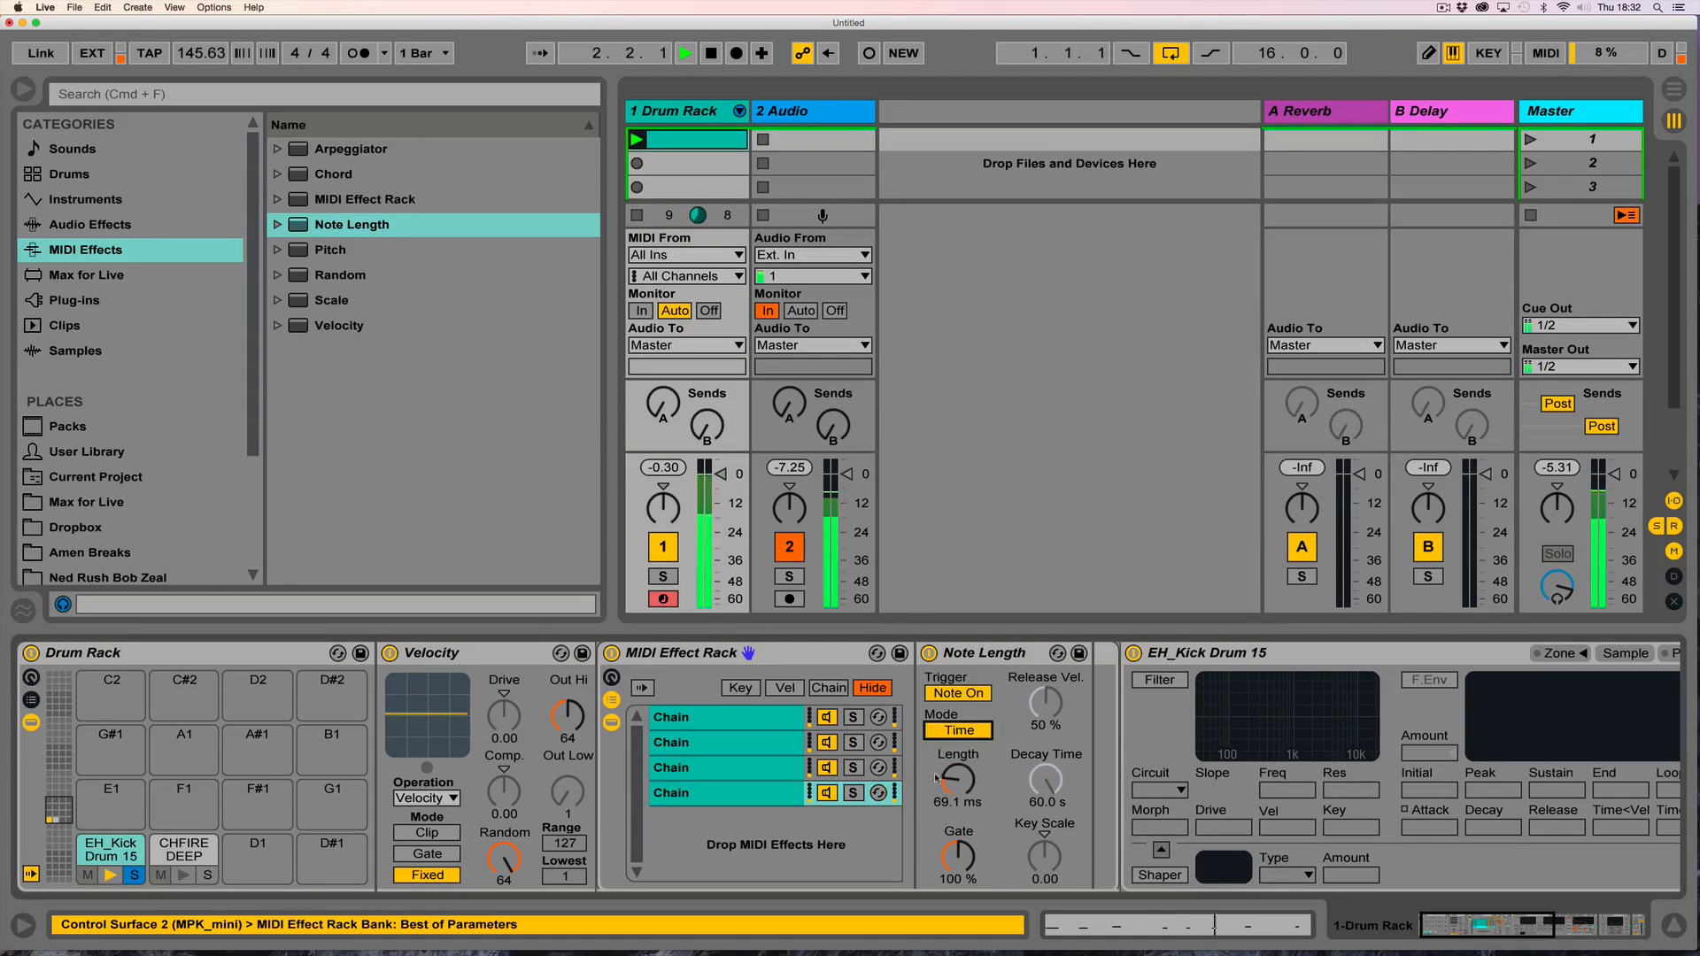
pyautogui.click(728, 717)
pyautogui.keyDown('shift'); pyautogui.click(731, 801); pyautogui.keyUp('shift')
pyautogui.click(785, 688)
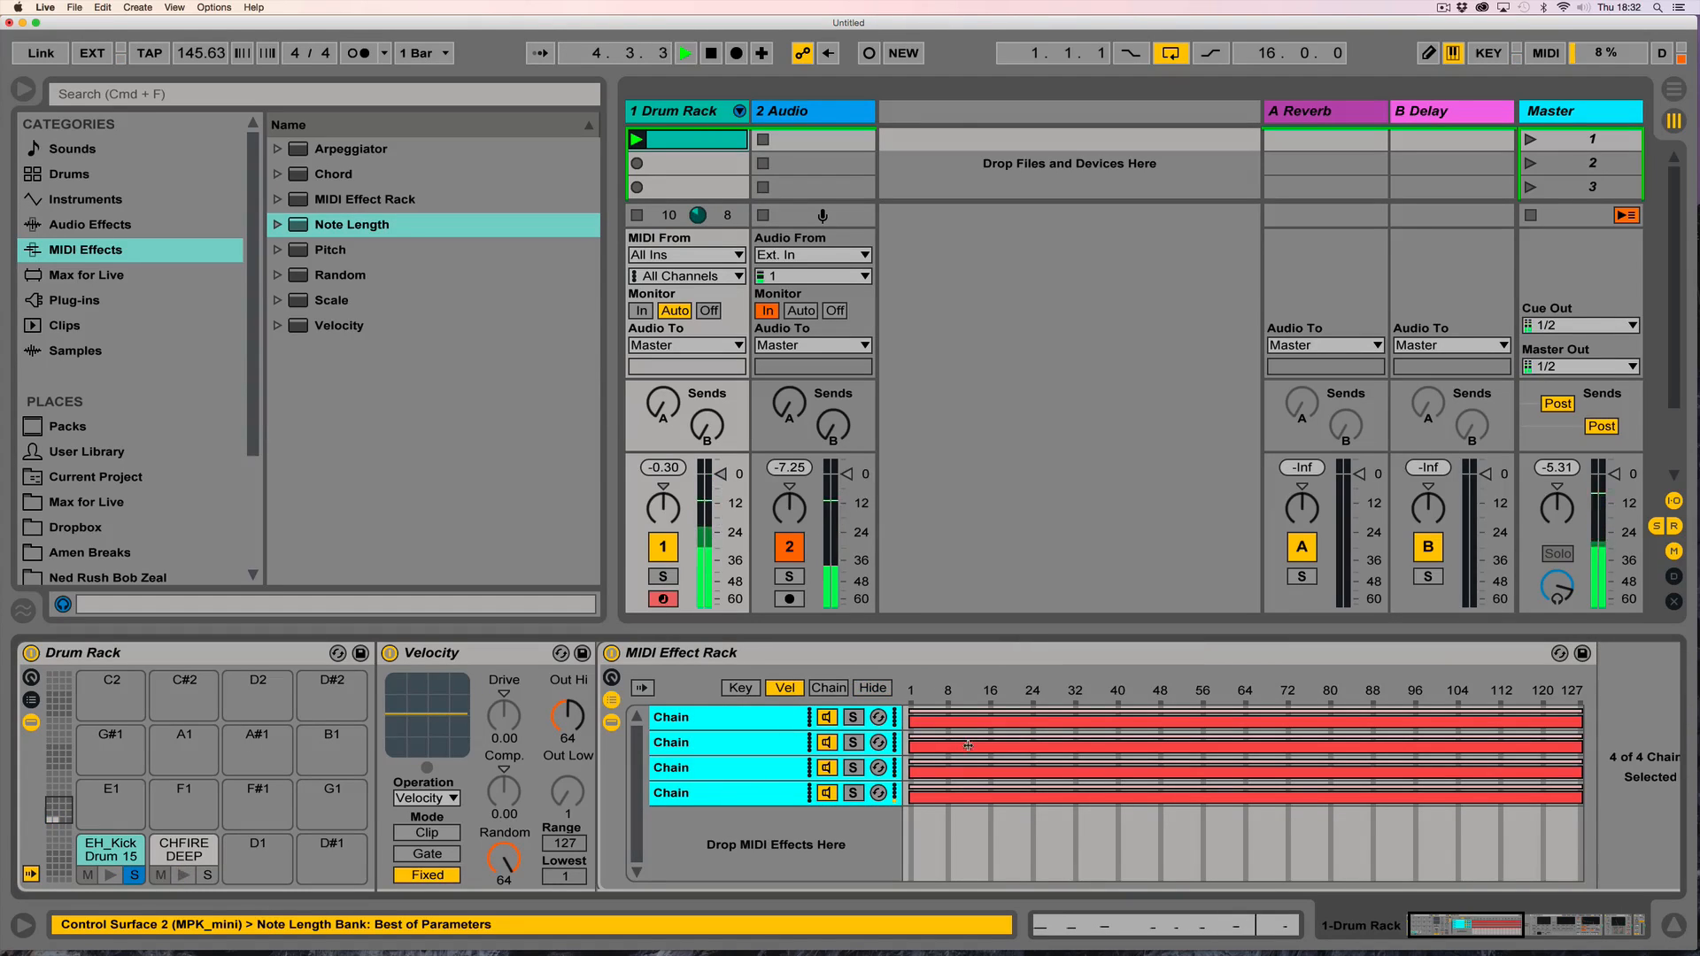
pyautogui.rightClick(984, 746)
pyautogui.click(1002, 787)
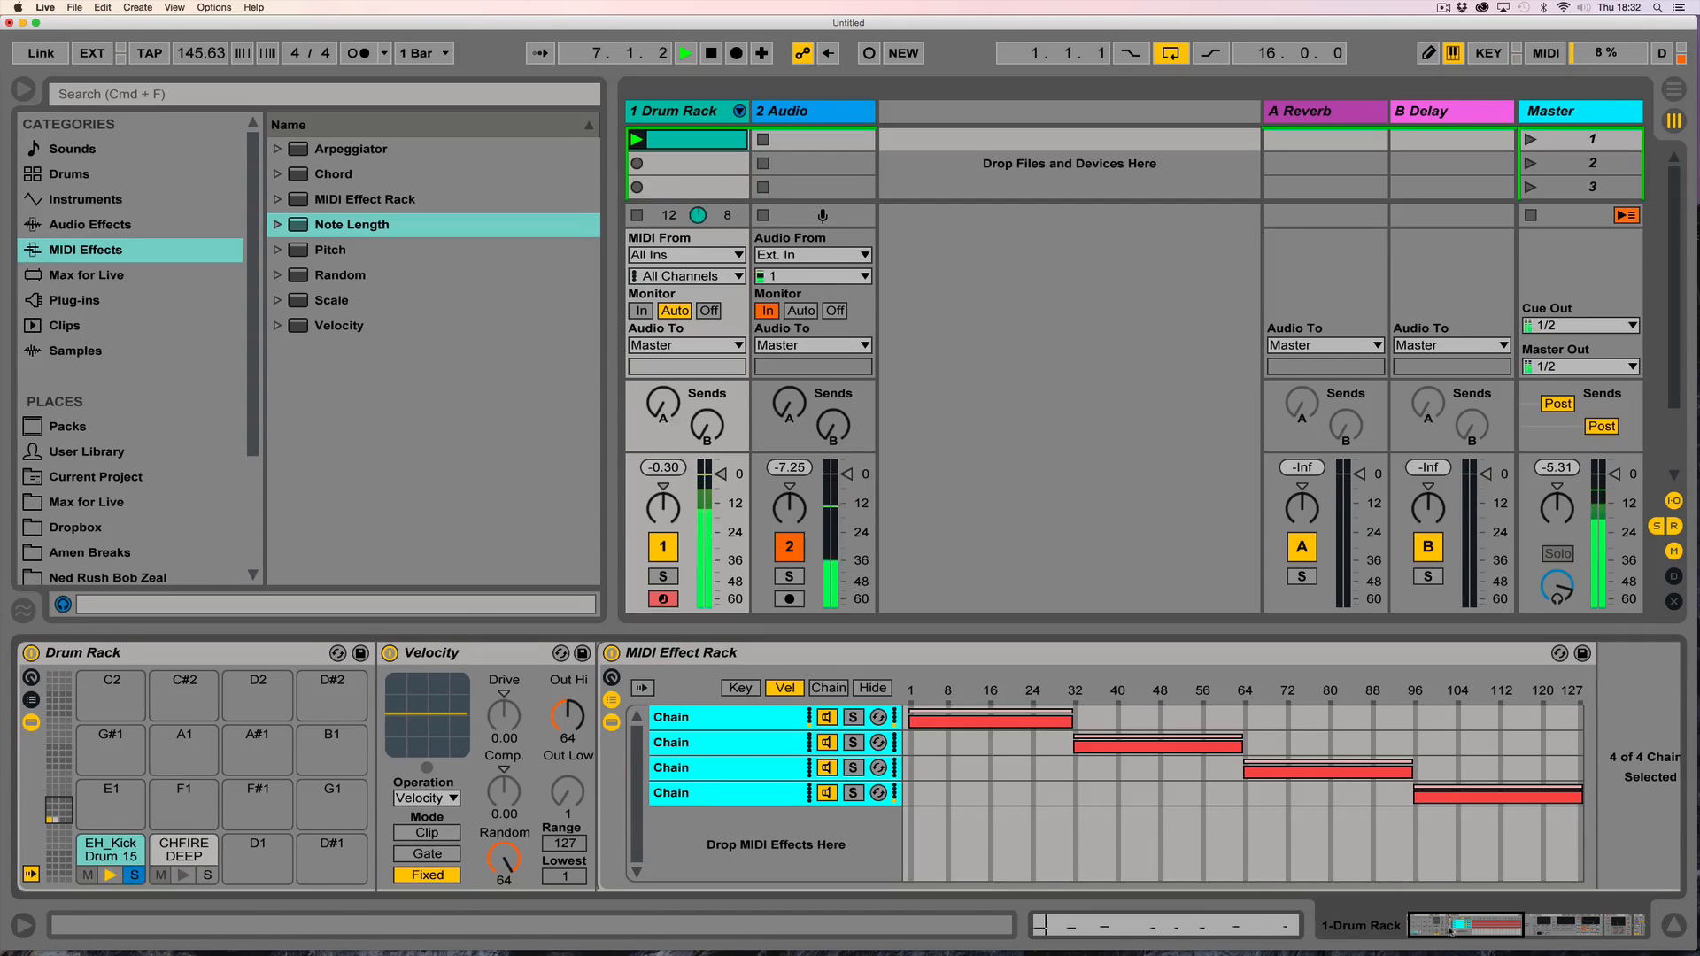
# Set the kick sampler's voices to 6 and turn off its voice retrigger.
pyautogui.moveTo(1450, 930); pyautogui.dragTo(1541, 929)
pyautogui.click(1328, 875)
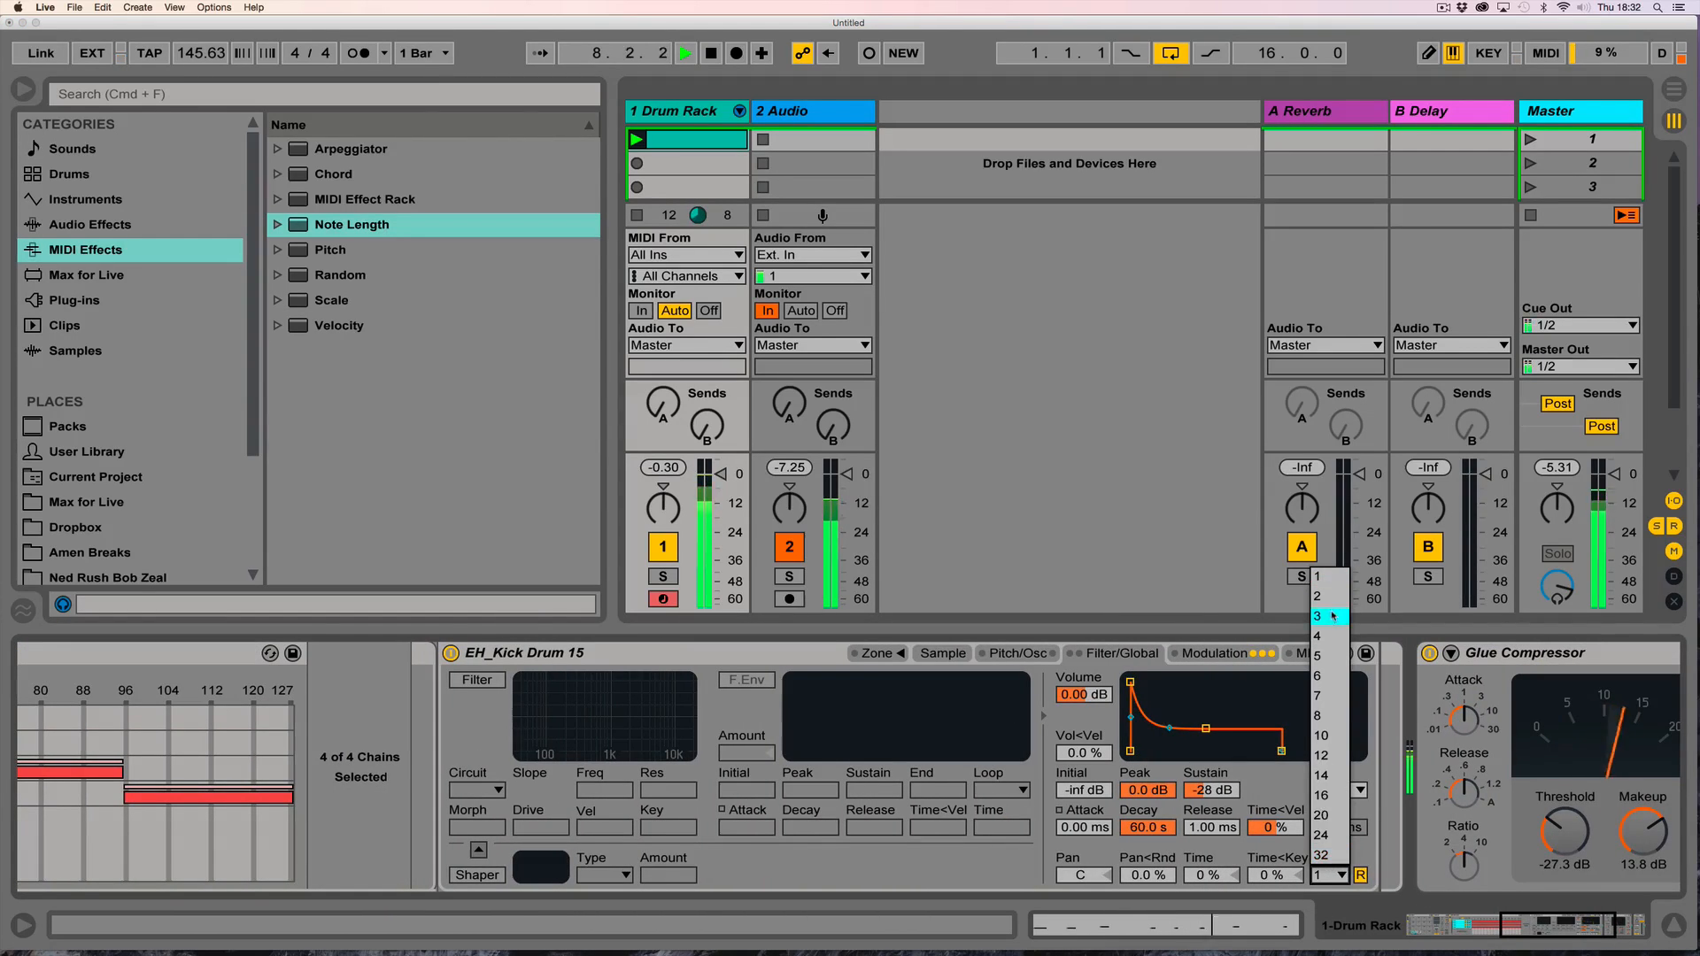
pyautogui.click(1333, 615)
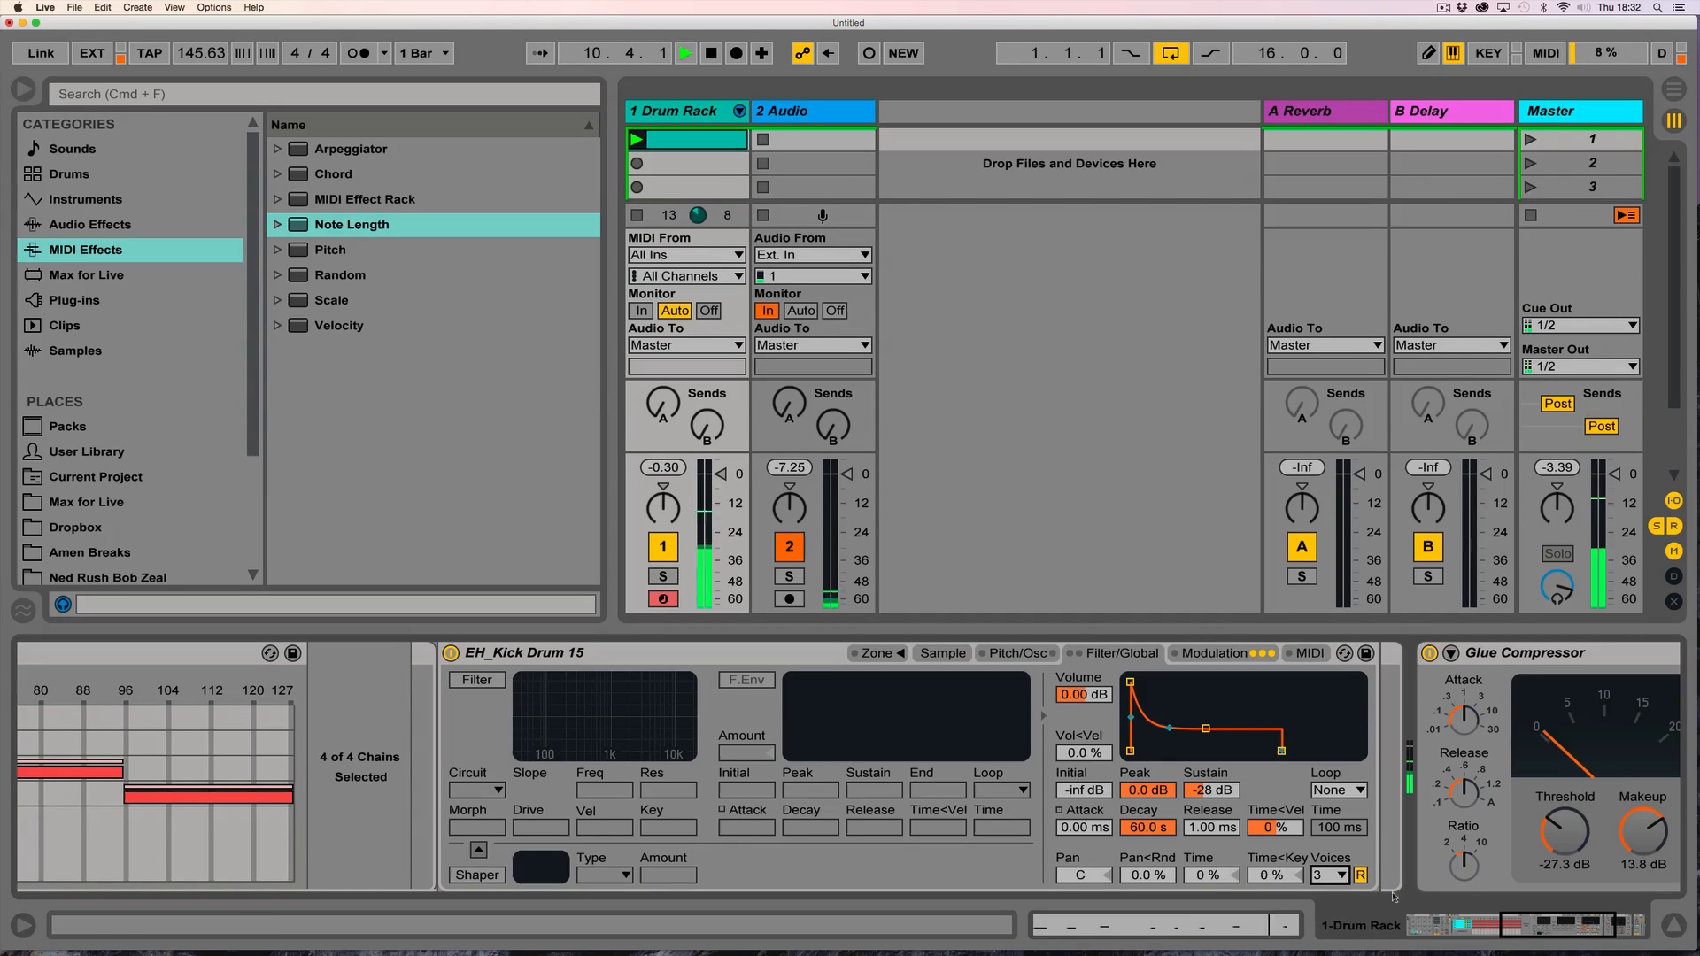
pyautogui.click(1329, 874)
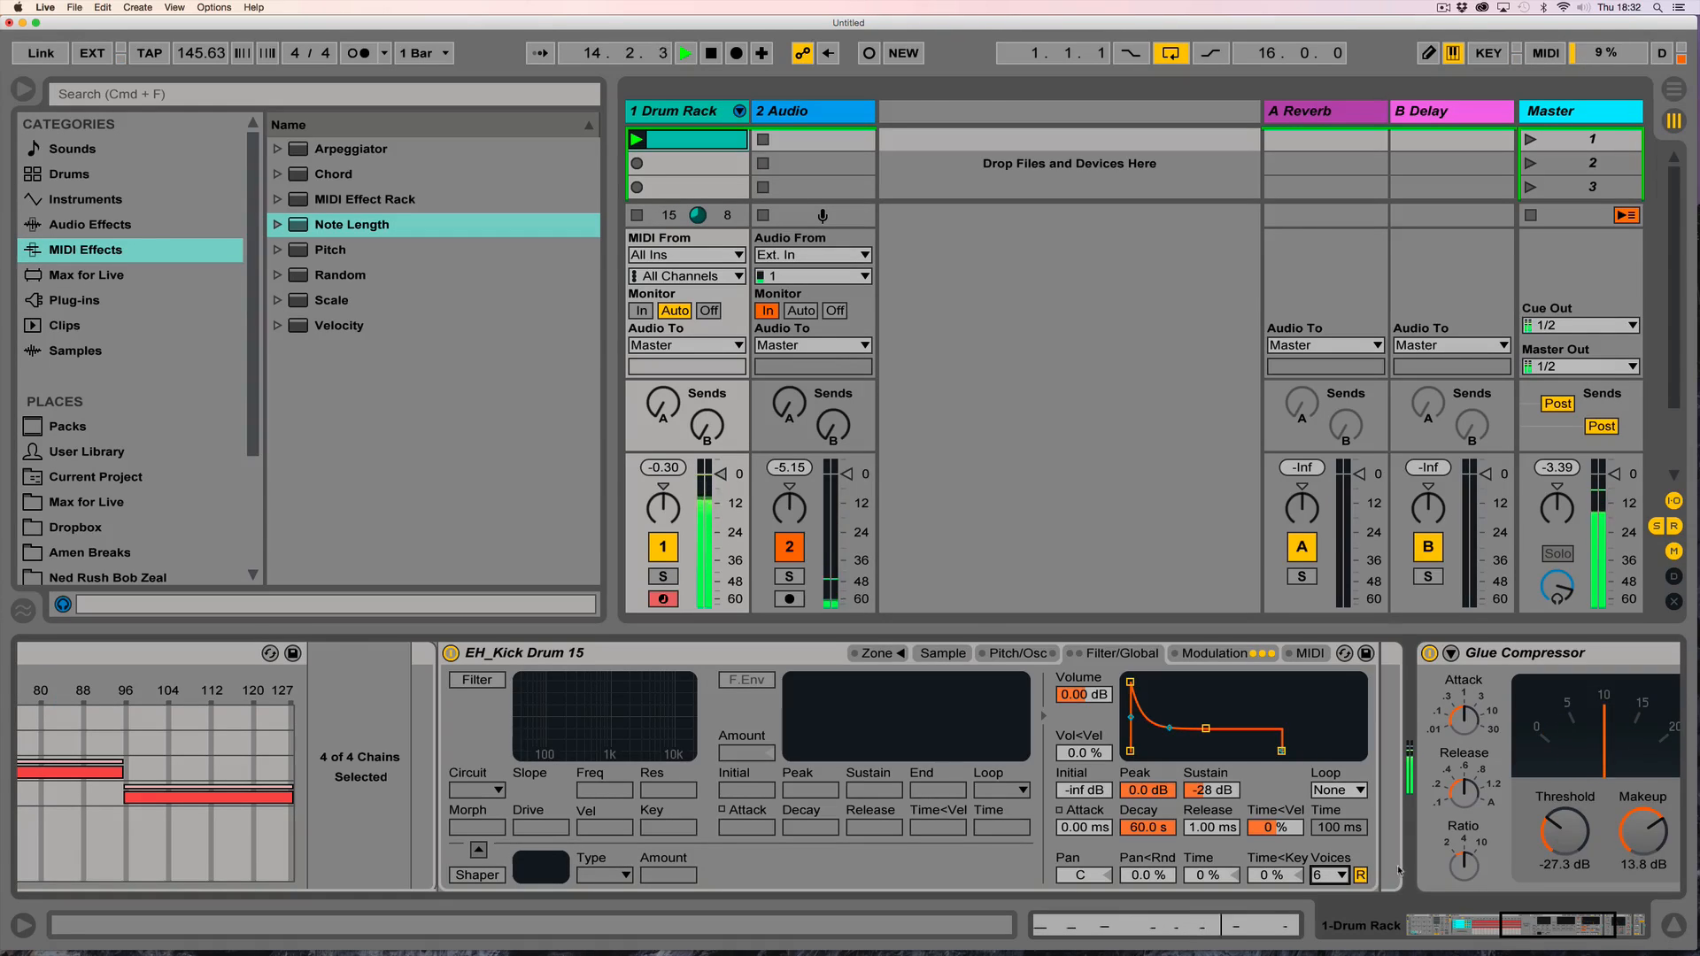
pyautogui.click(1361, 876)
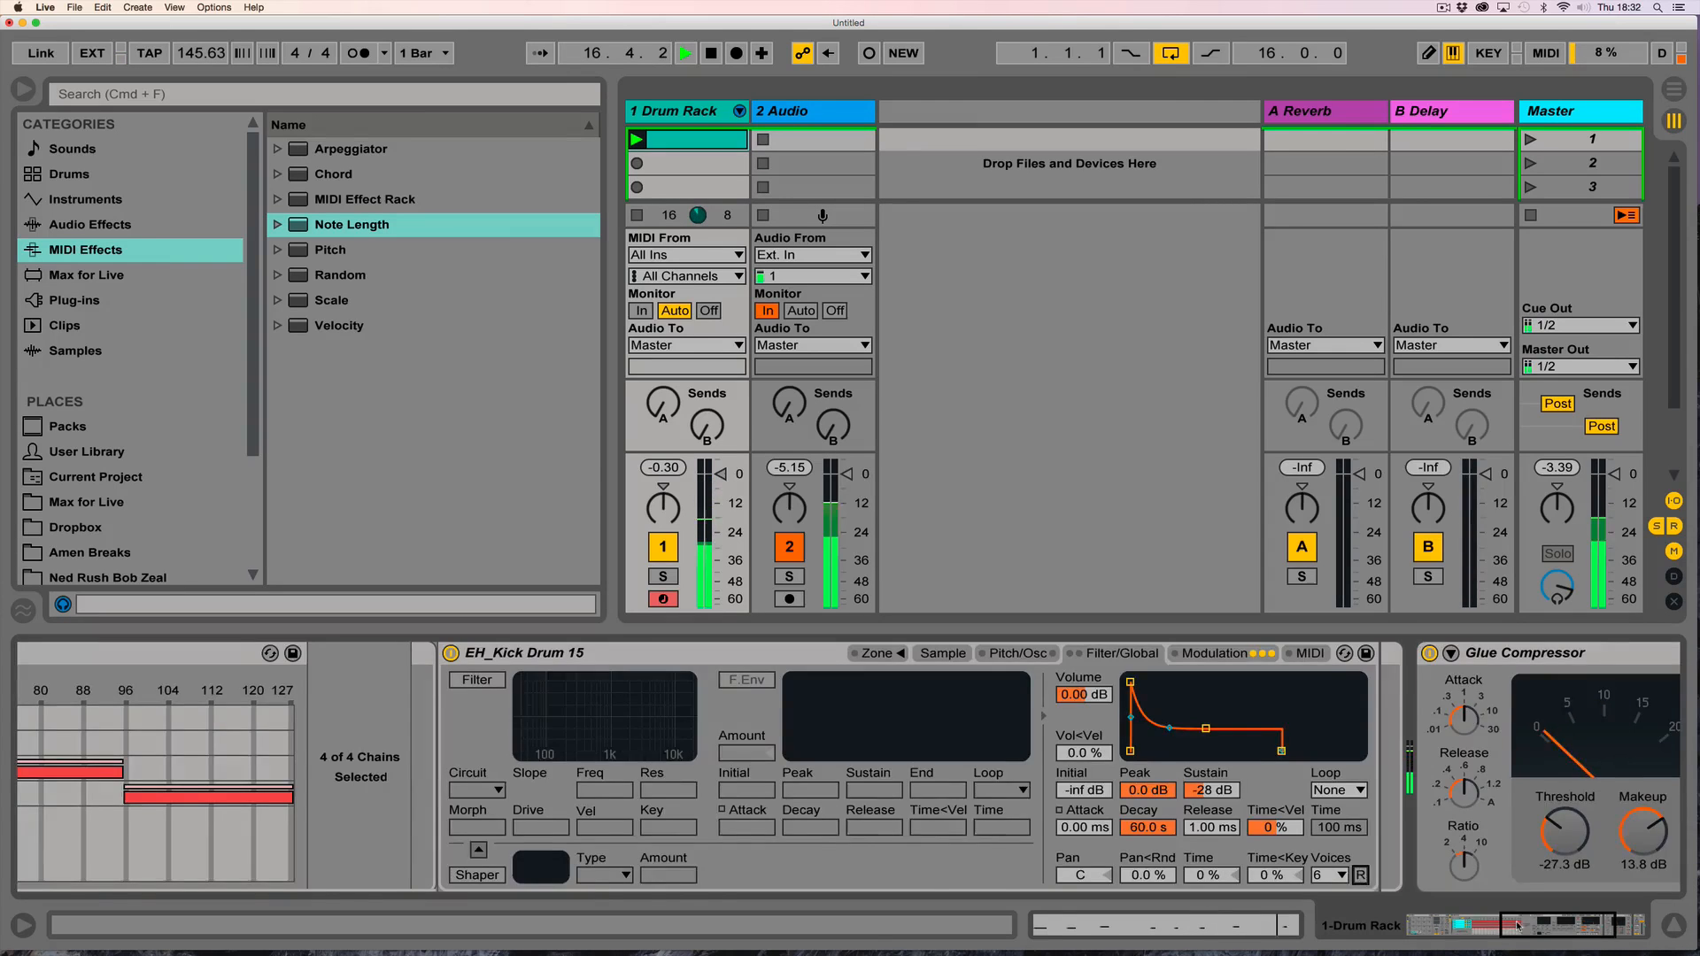
# Copy the kick's Velocity and folded MIDI Effect Rack, paste them ahead of the Drum Rack, and delete the pasted Velocity device.
pyautogui.hscroll(-15, 1362, 880)
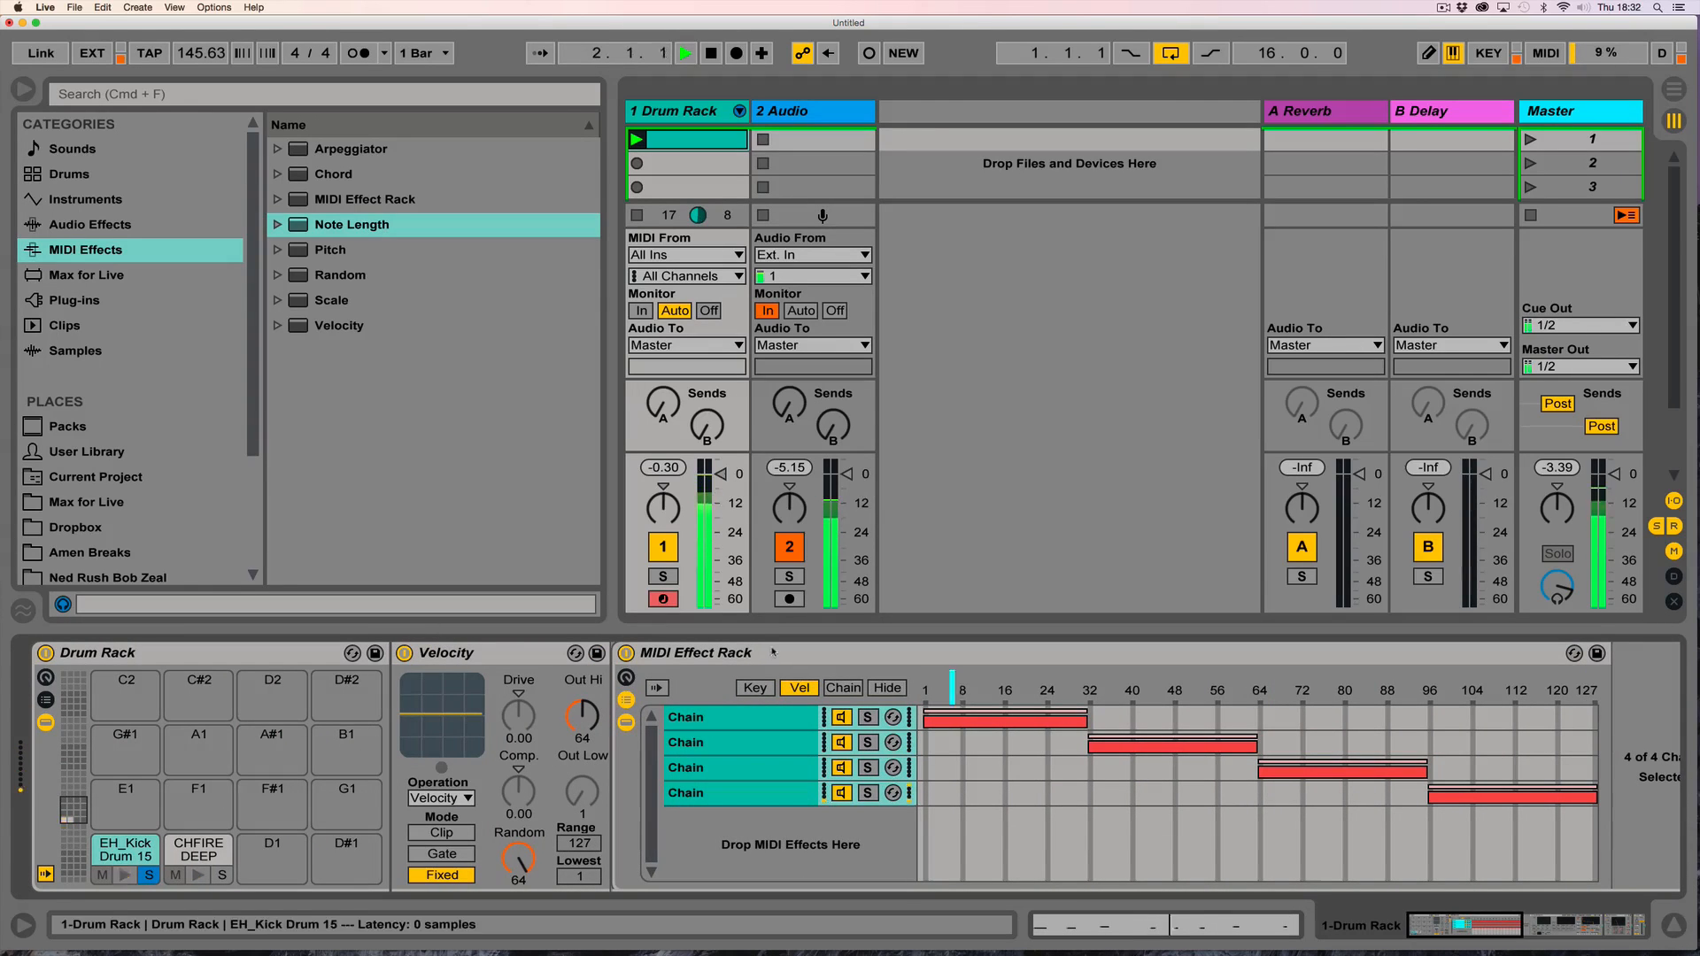
pyautogui.click(626, 723)
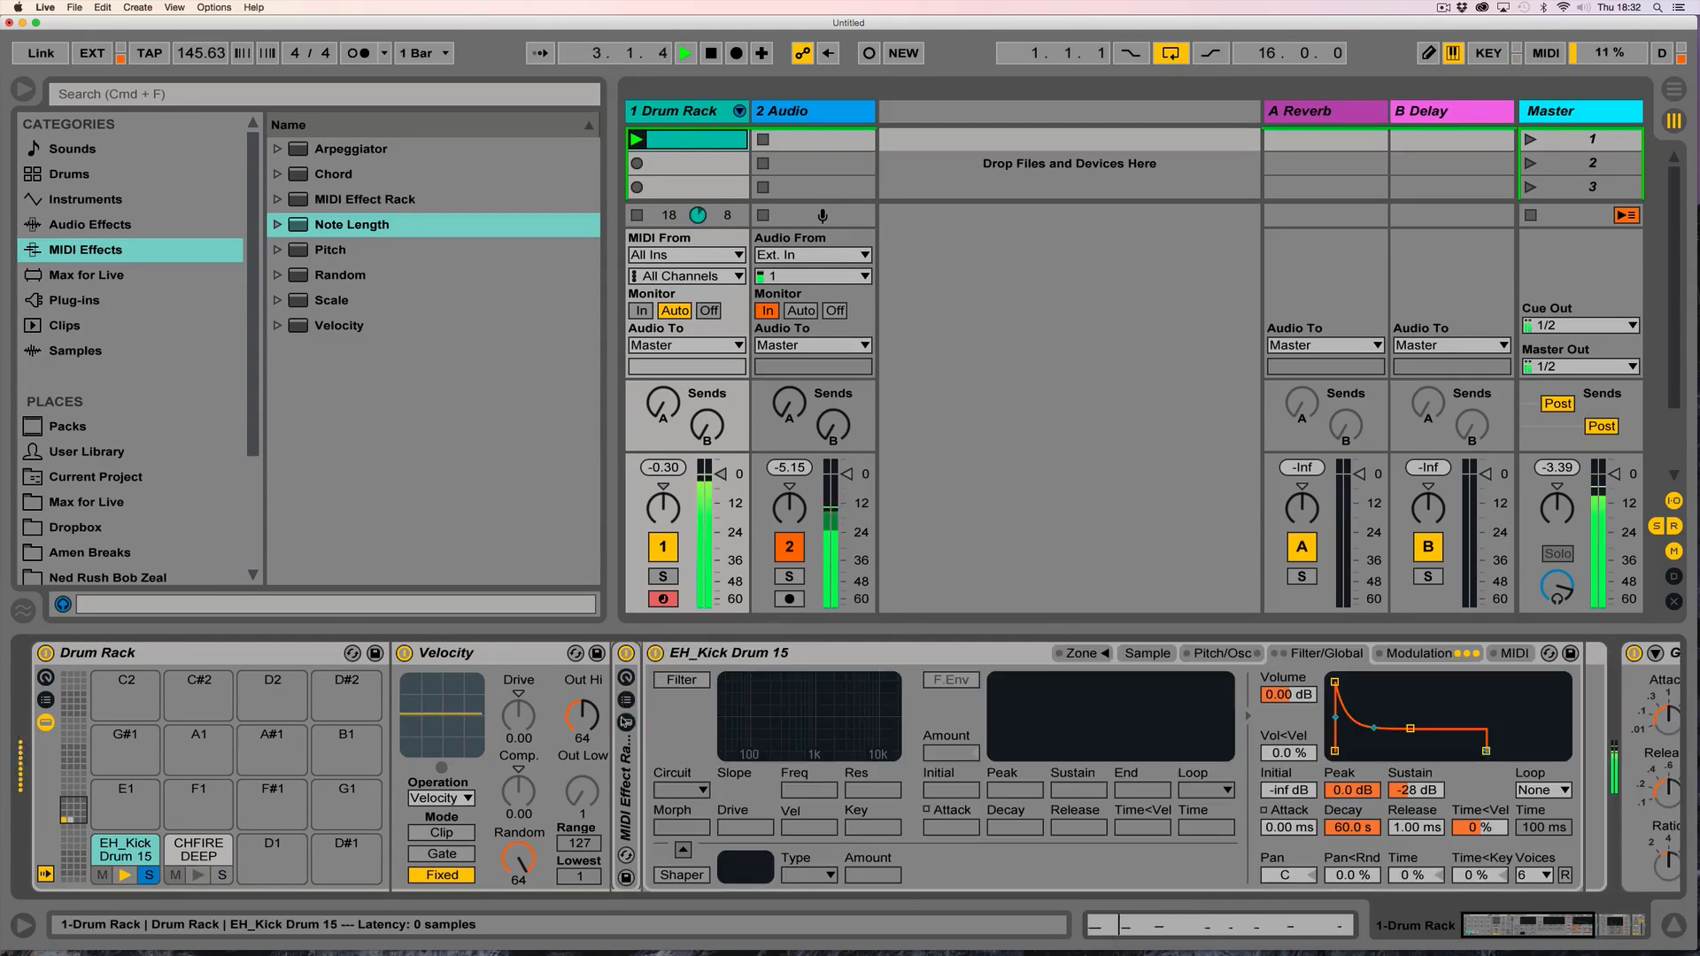
pyautogui.click(504, 663)
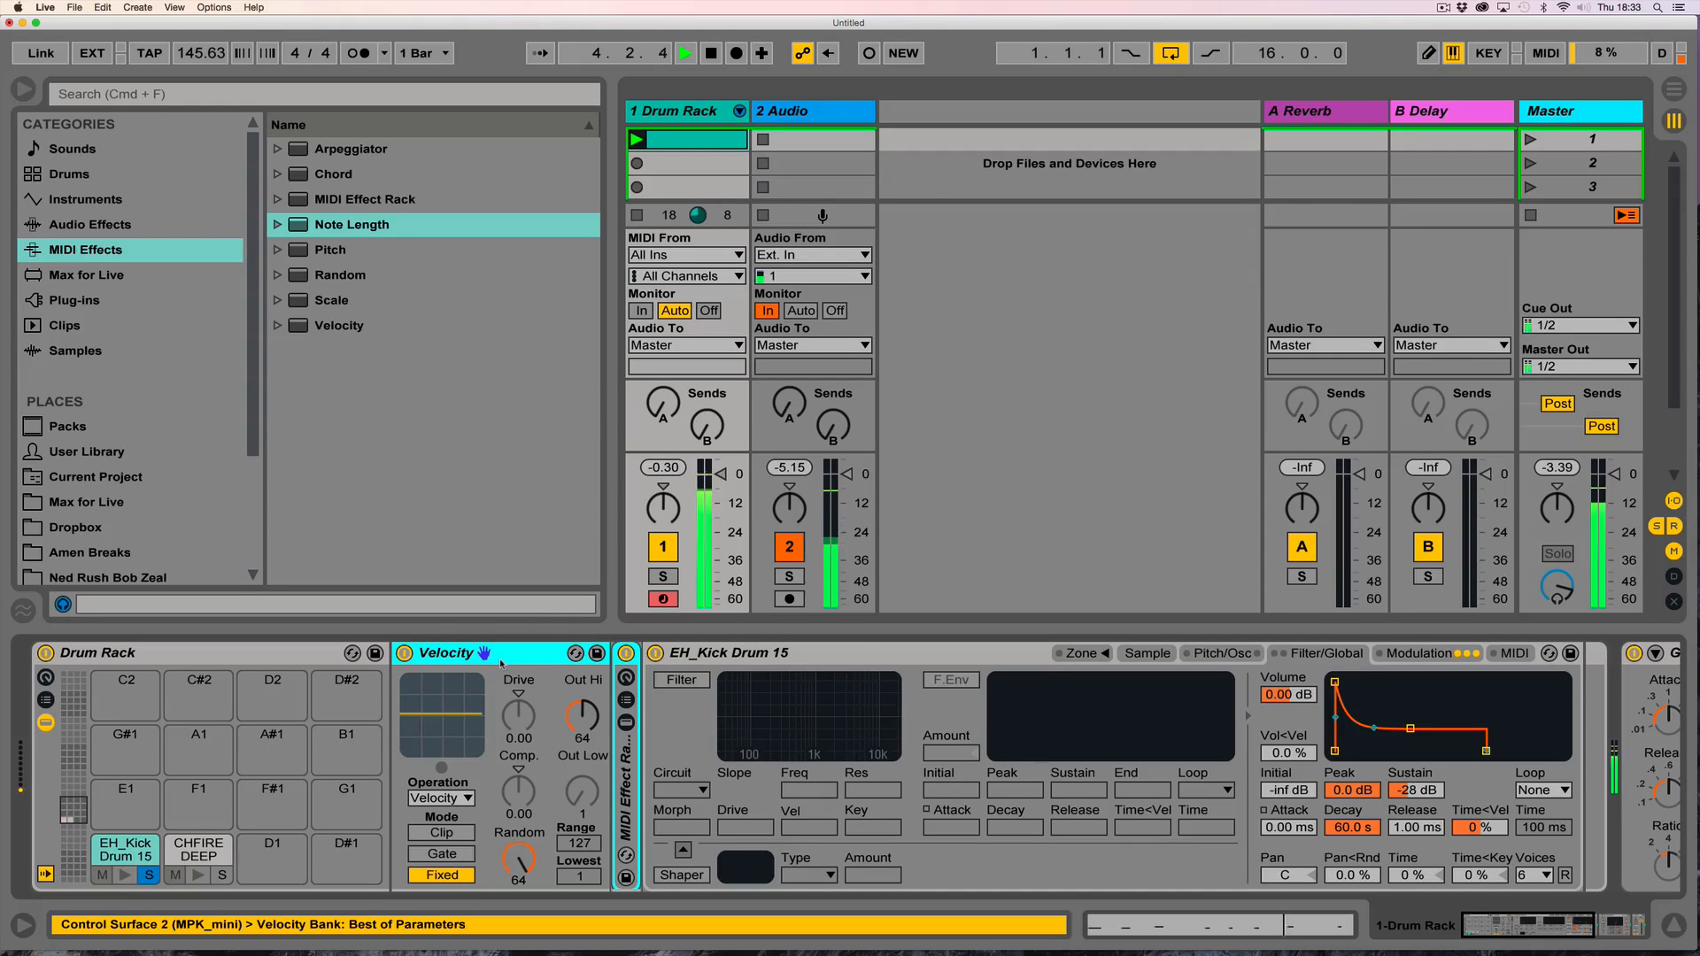
pyautogui.click(217, 850)
pyautogui.press('super+v')
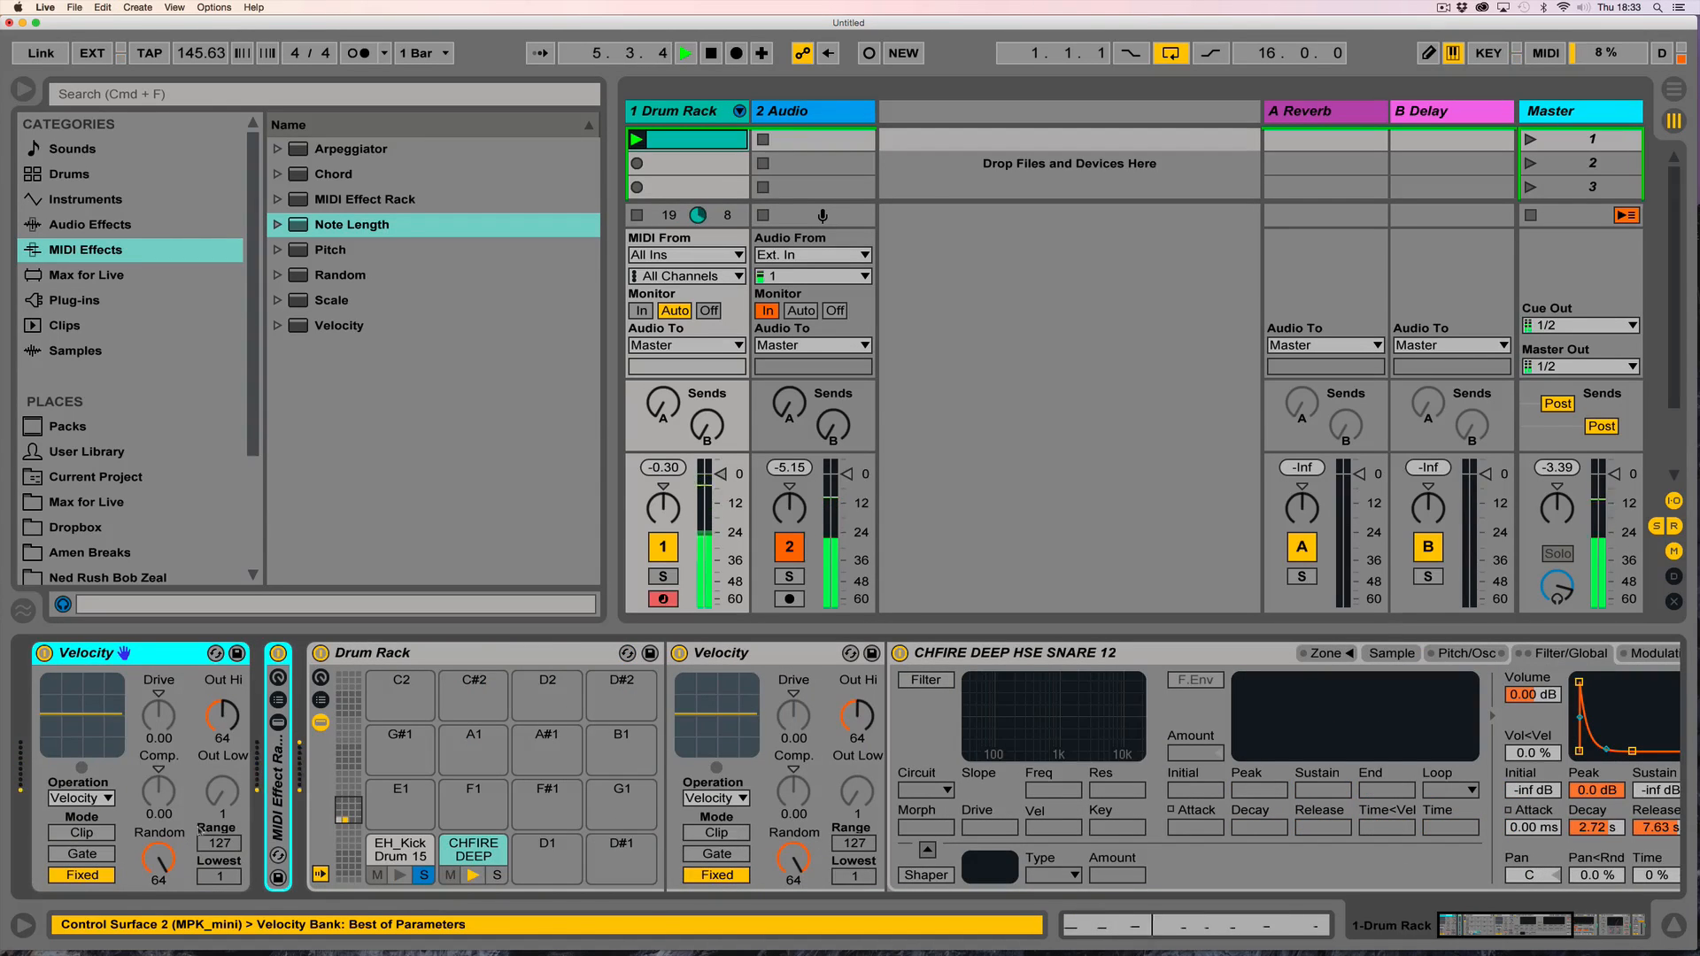
pyautogui.press('Delete')
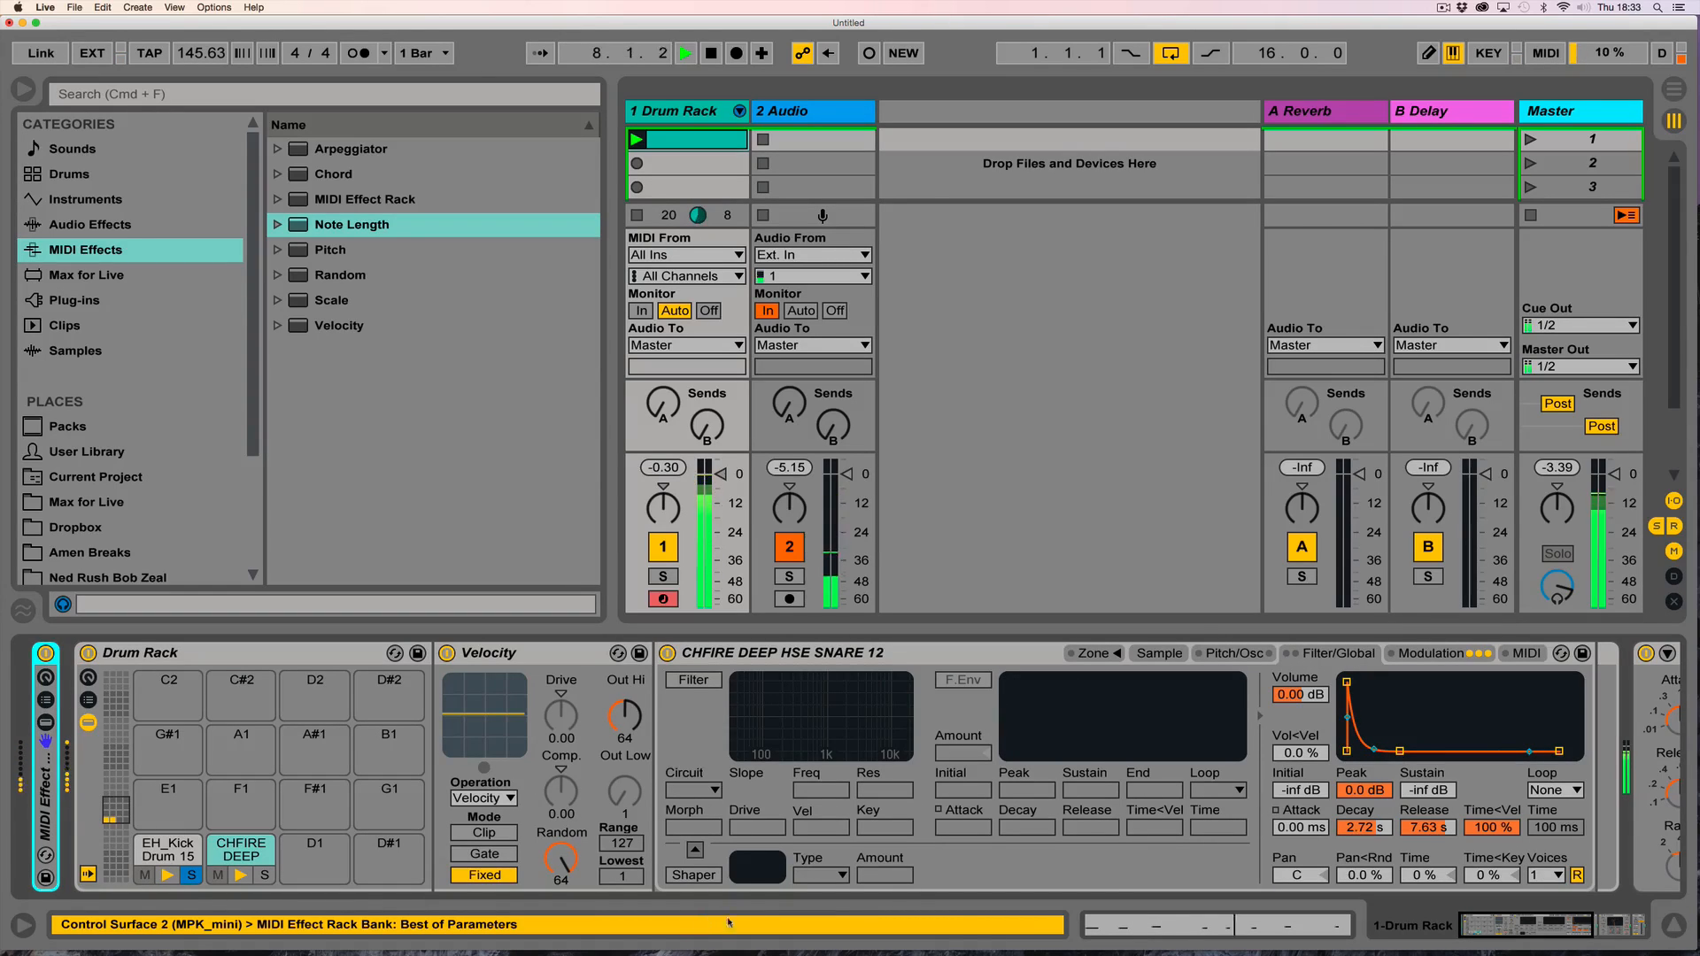
# Copy the kick's volume envelope Time<Vel, Decay, Release and Sustain values to its siblings and unsolo the kick pad.
pyautogui.click(197, 859)
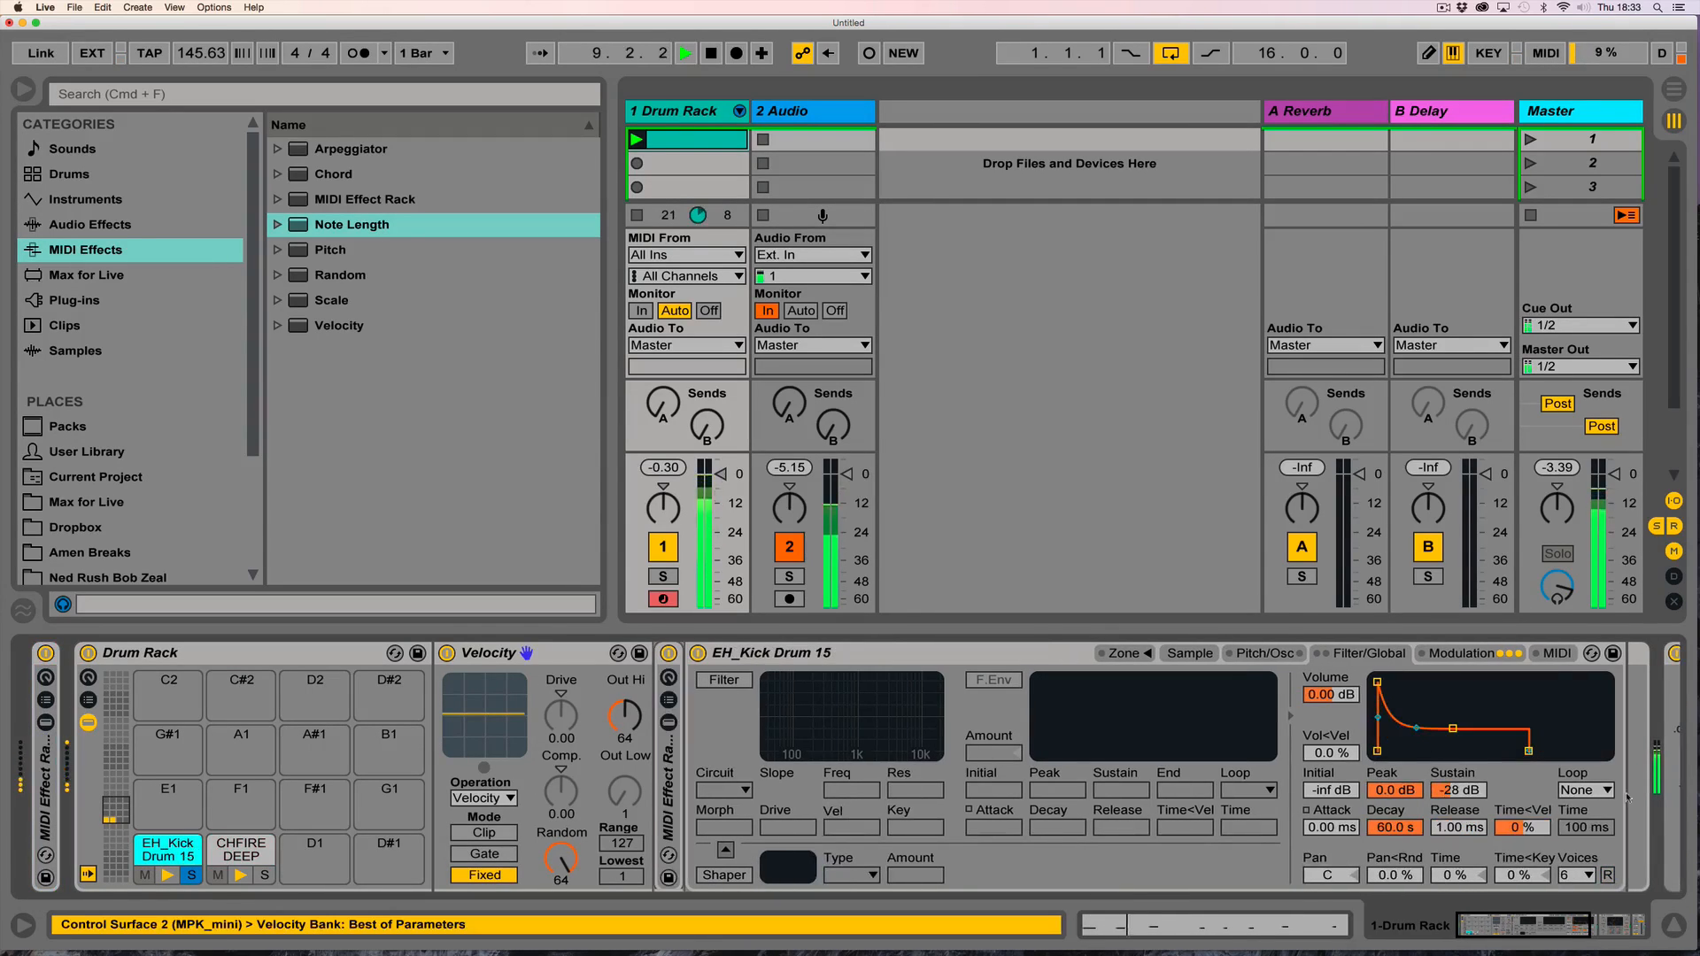
pyautogui.rightClick(1525, 837)
pyautogui.click(1474, 578)
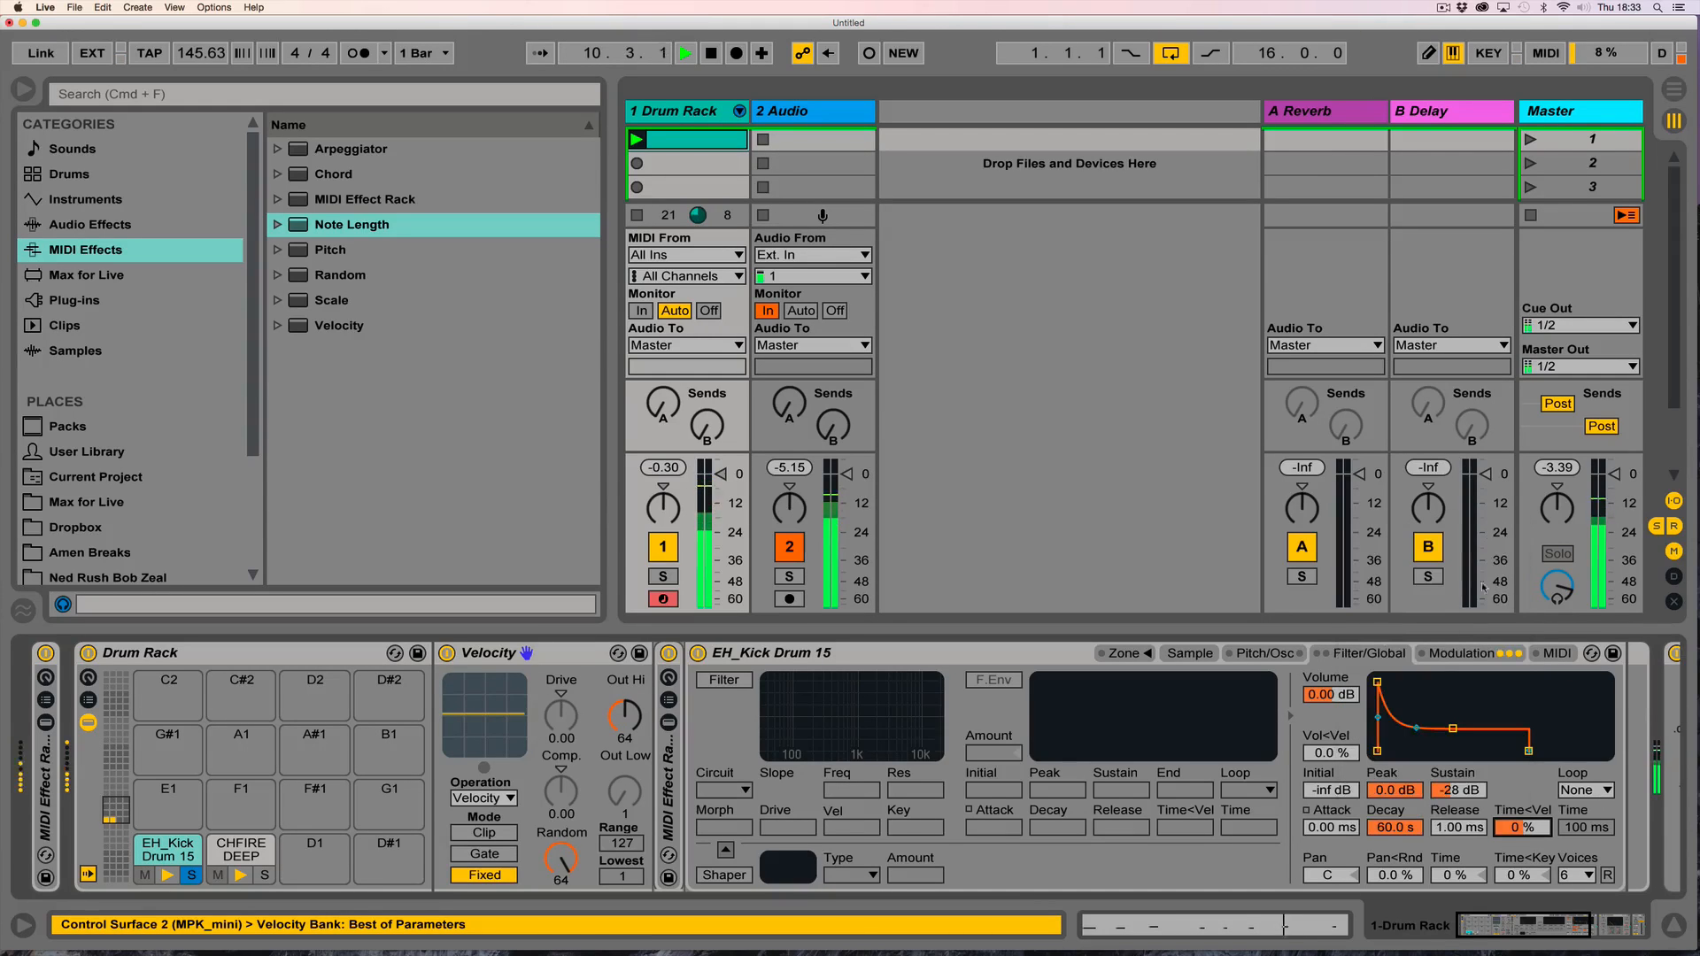
pyautogui.rightClick(1419, 822)
pyautogui.click(1497, 567)
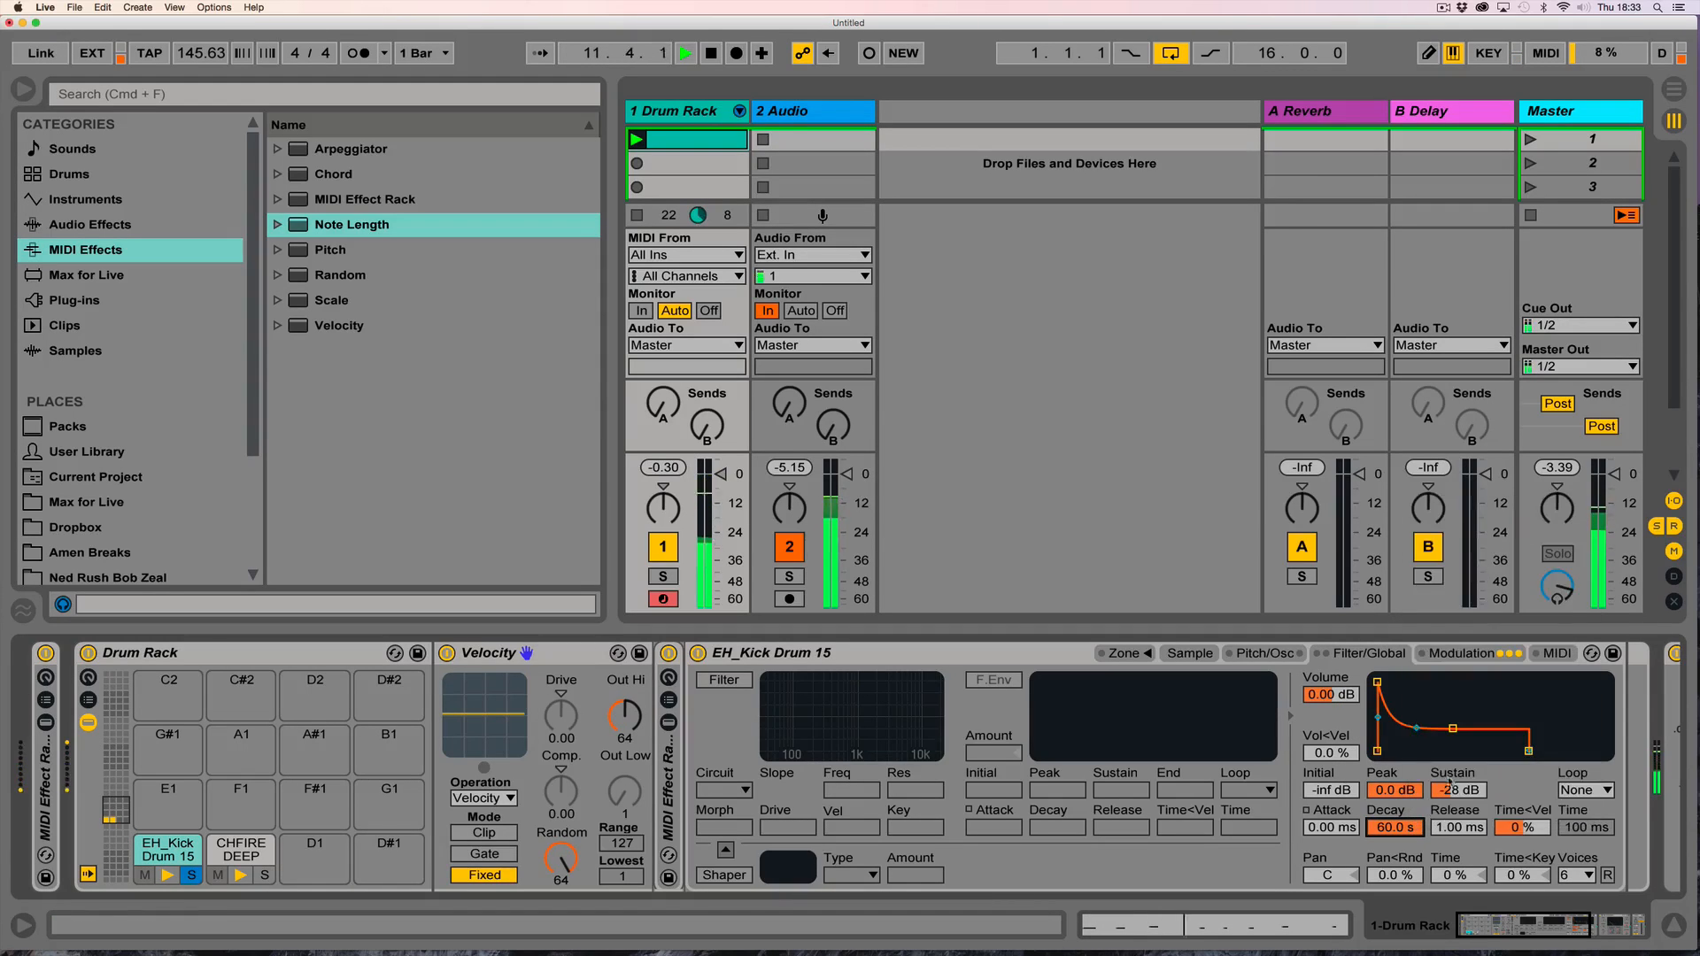
pyautogui.rightClick(1457, 832)
pyautogui.click(1557, 568)
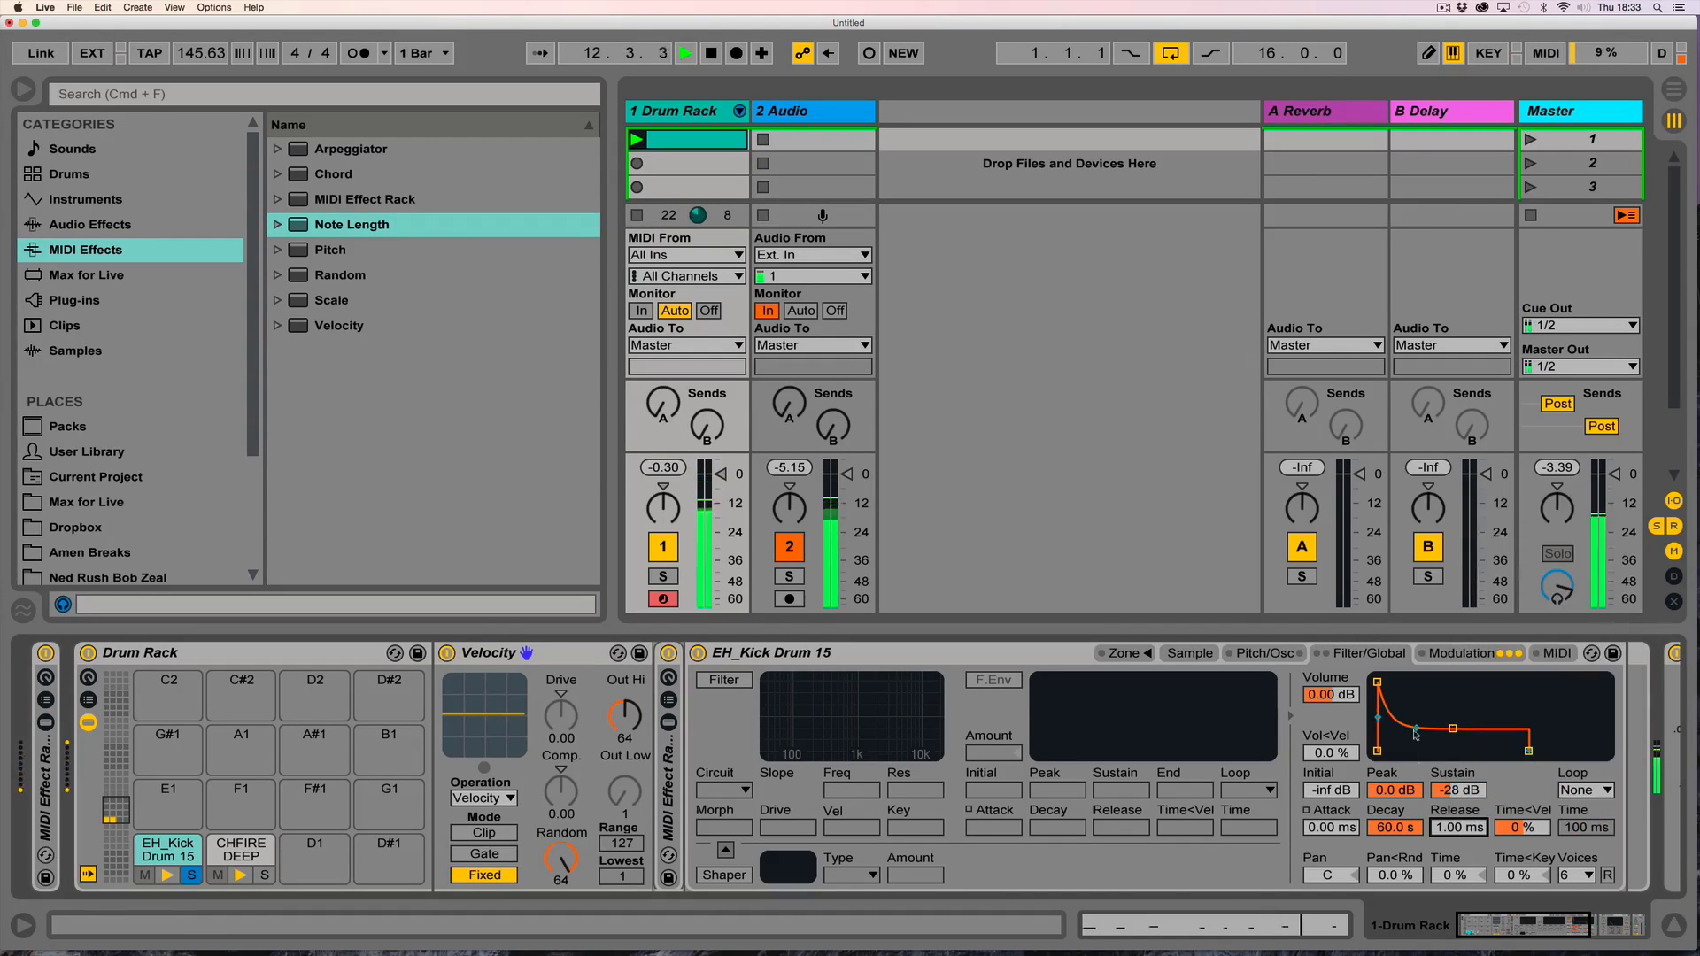
pyautogui.rightClick(1448, 794)
pyautogui.click(1506, 514)
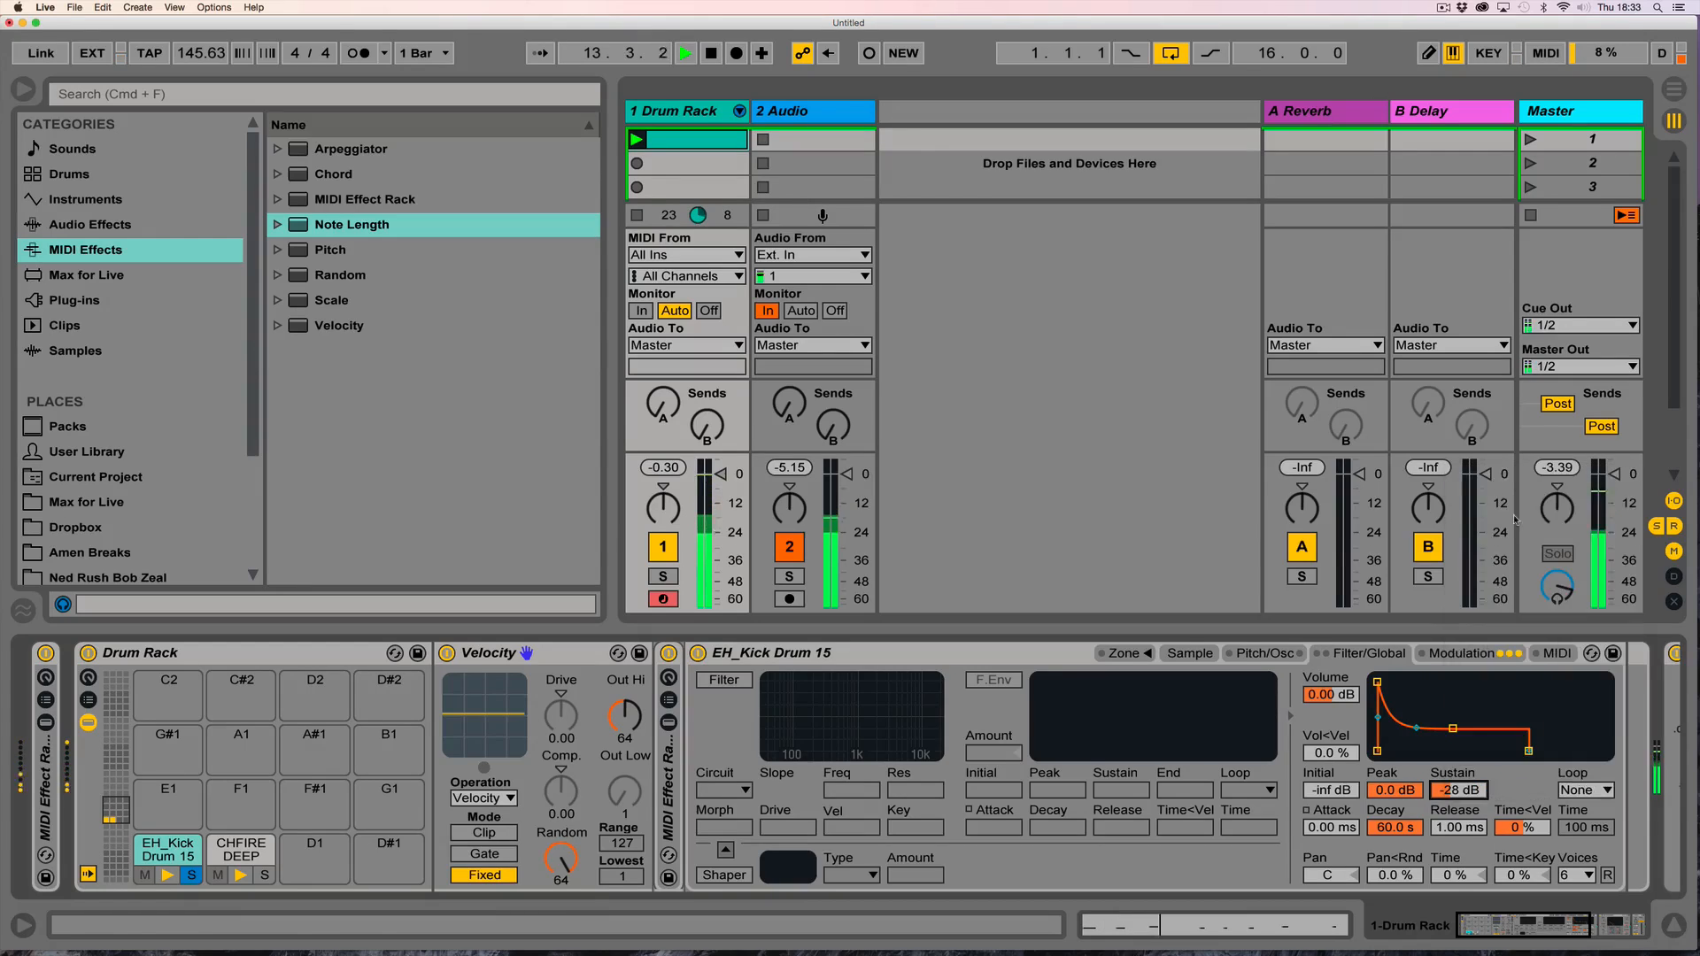
pyautogui.click(188, 878)
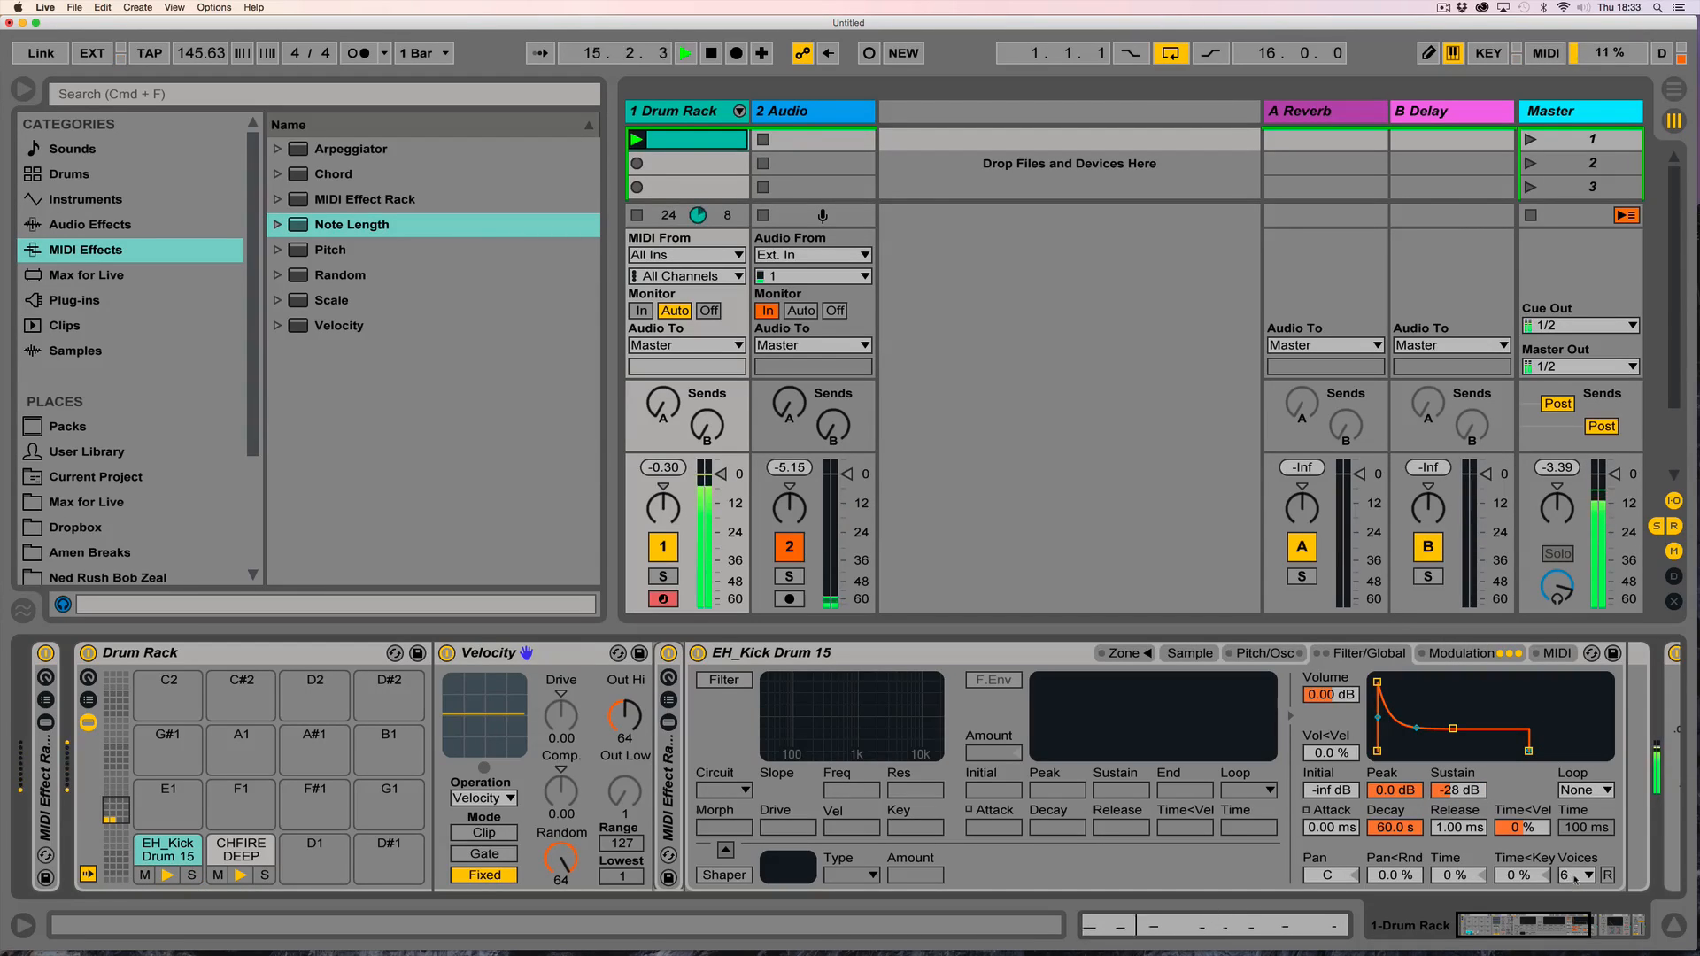
# Set the snare sampler's voices to 5 and turn off its voice retrigger.
pyautogui.click(248, 851)
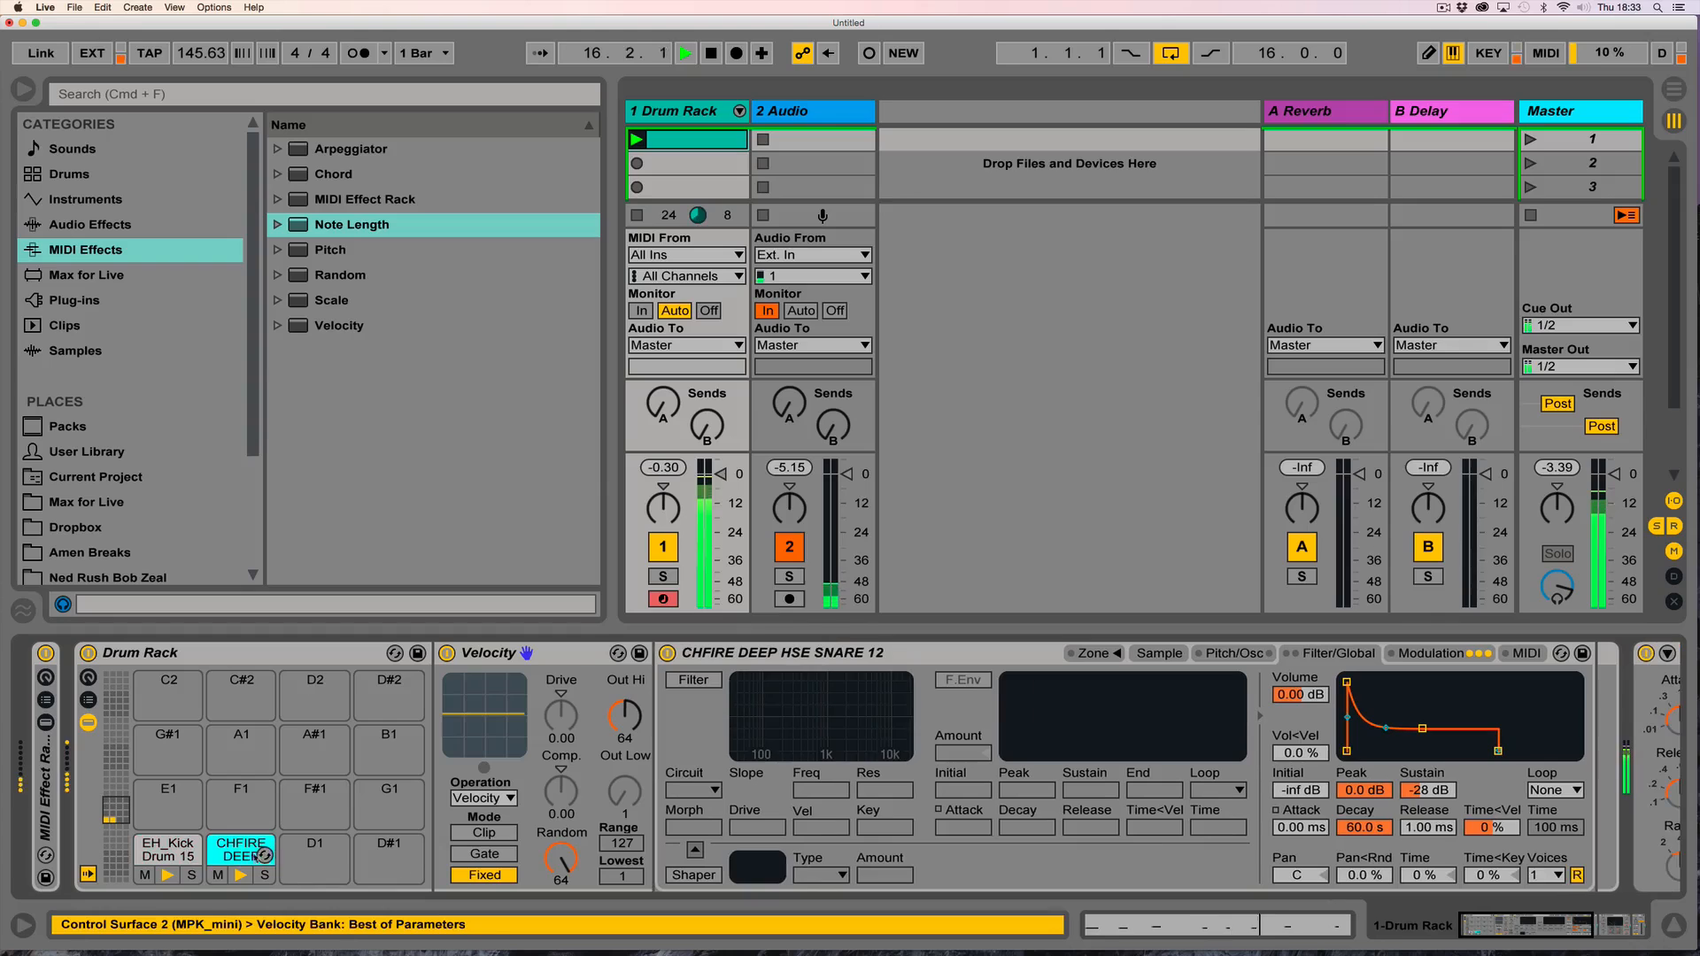
pyautogui.click(1545, 875)
pyautogui.click(1561, 656)
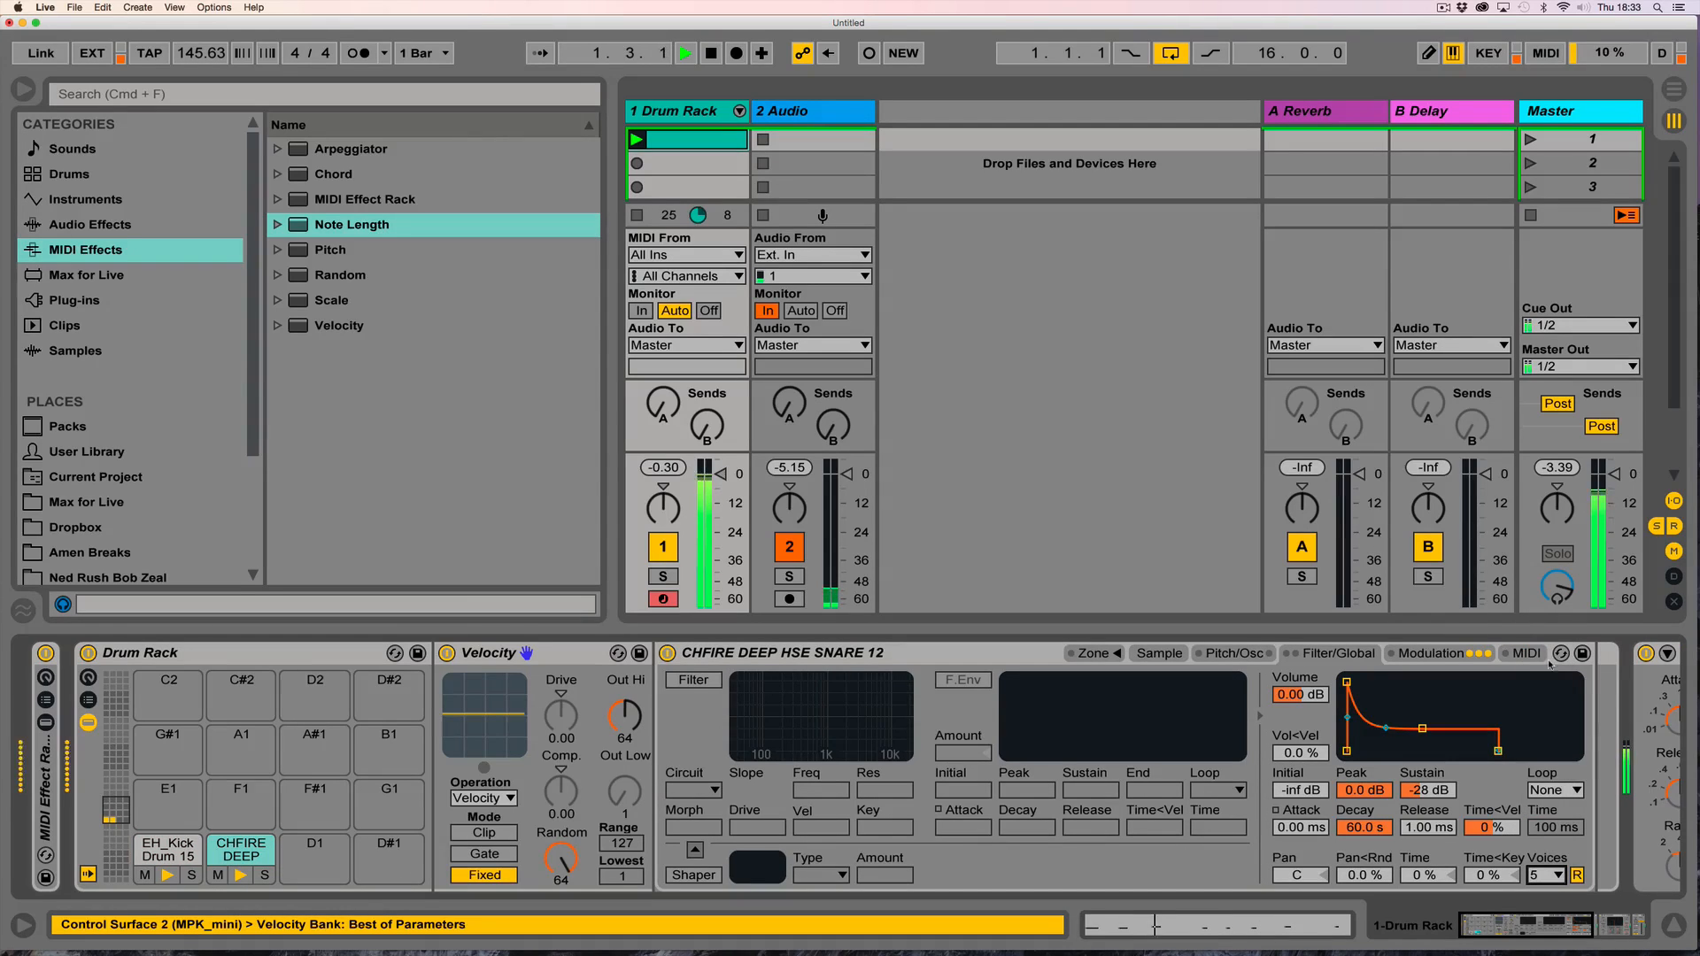
pyautogui.click(1577, 876)
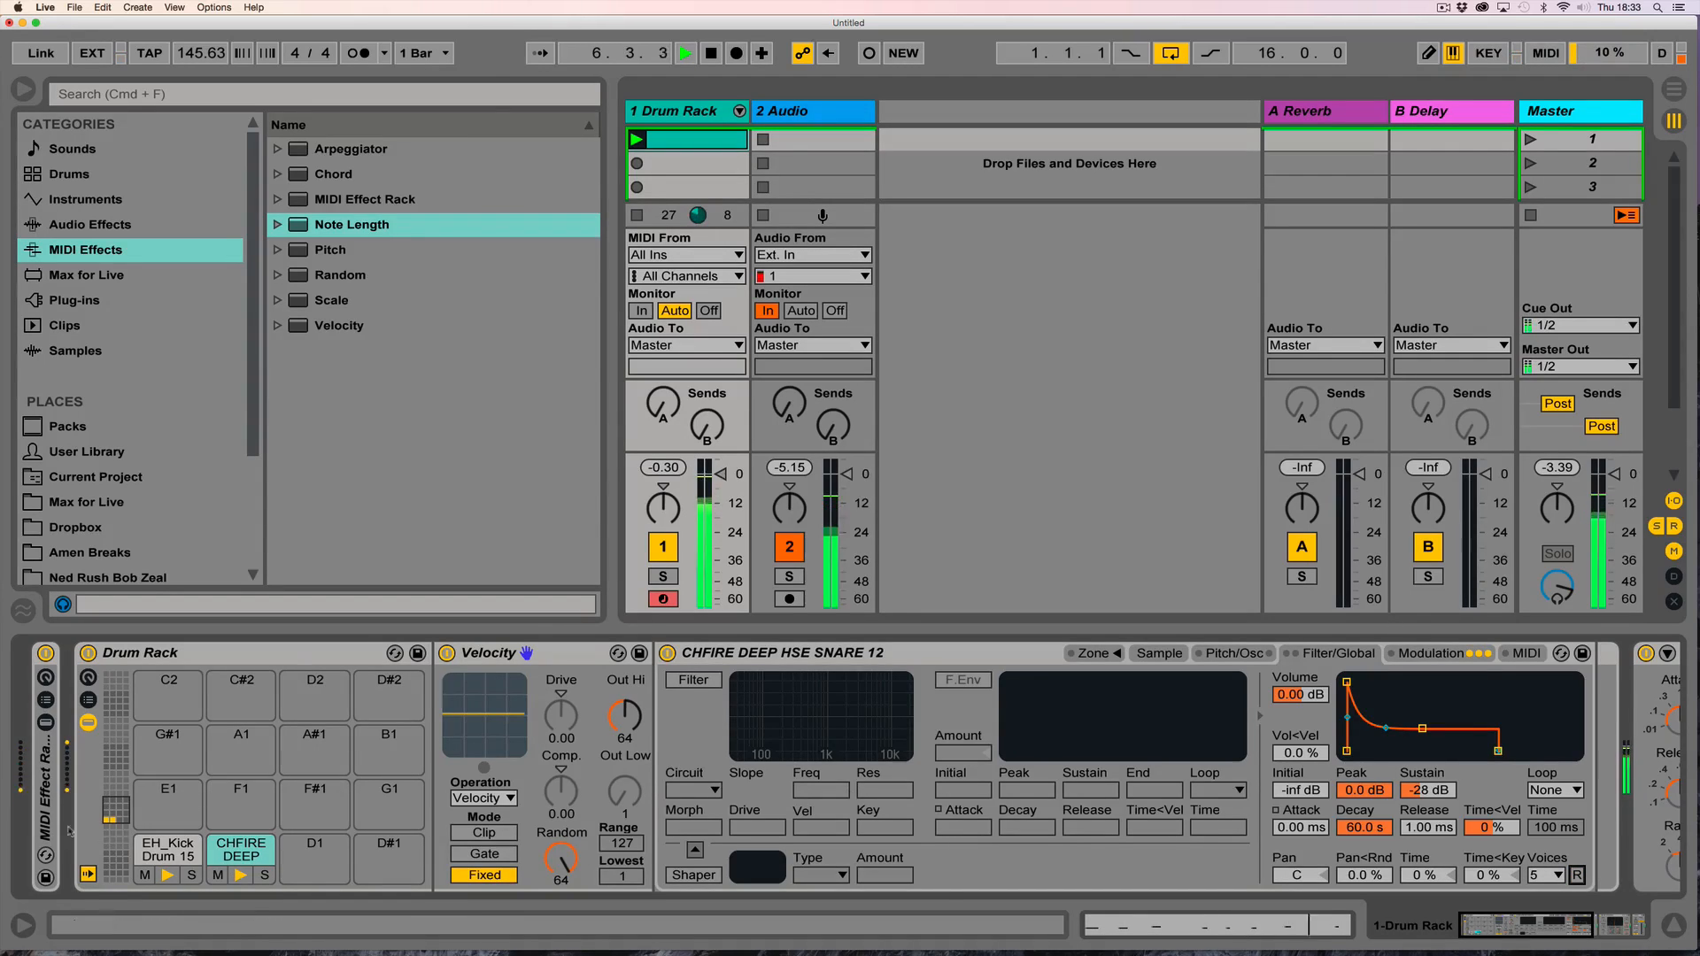
# Move the copied MIDI Effect Rack between the snare's Velocity and sampler, then fold both MIDI devices and hide the browser.
pyautogui.moveTo(45, 786); pyautogui.dragTo(738, 754)
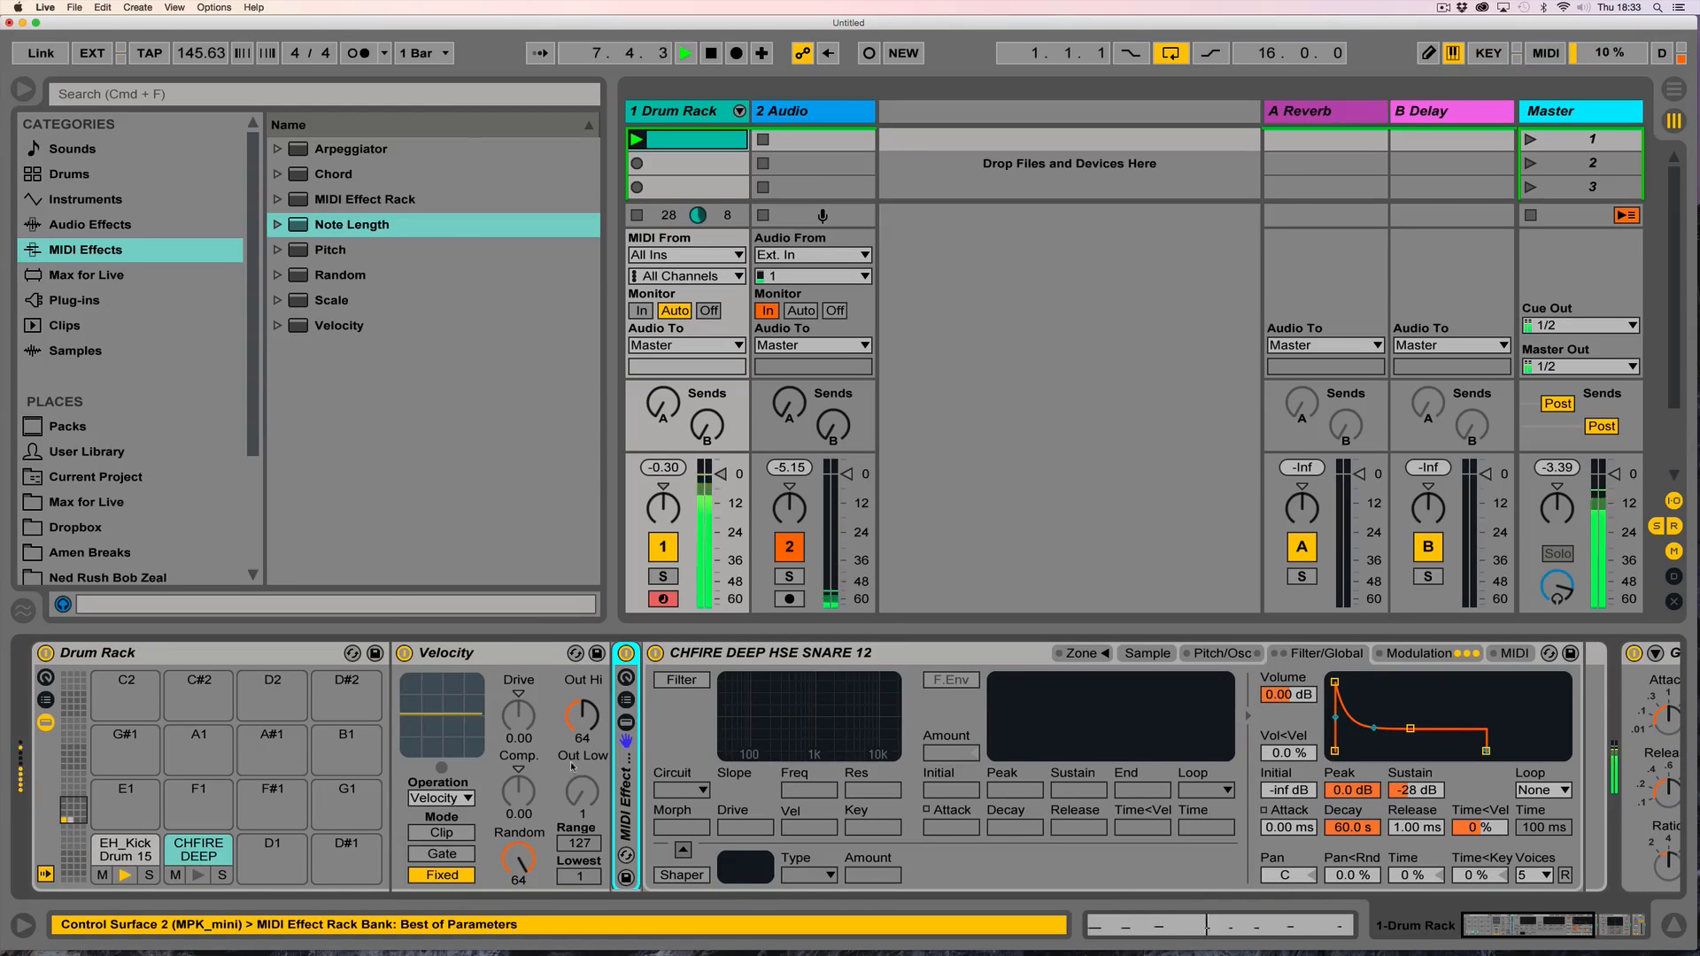
pyautogui.doubleClick(627, 768)
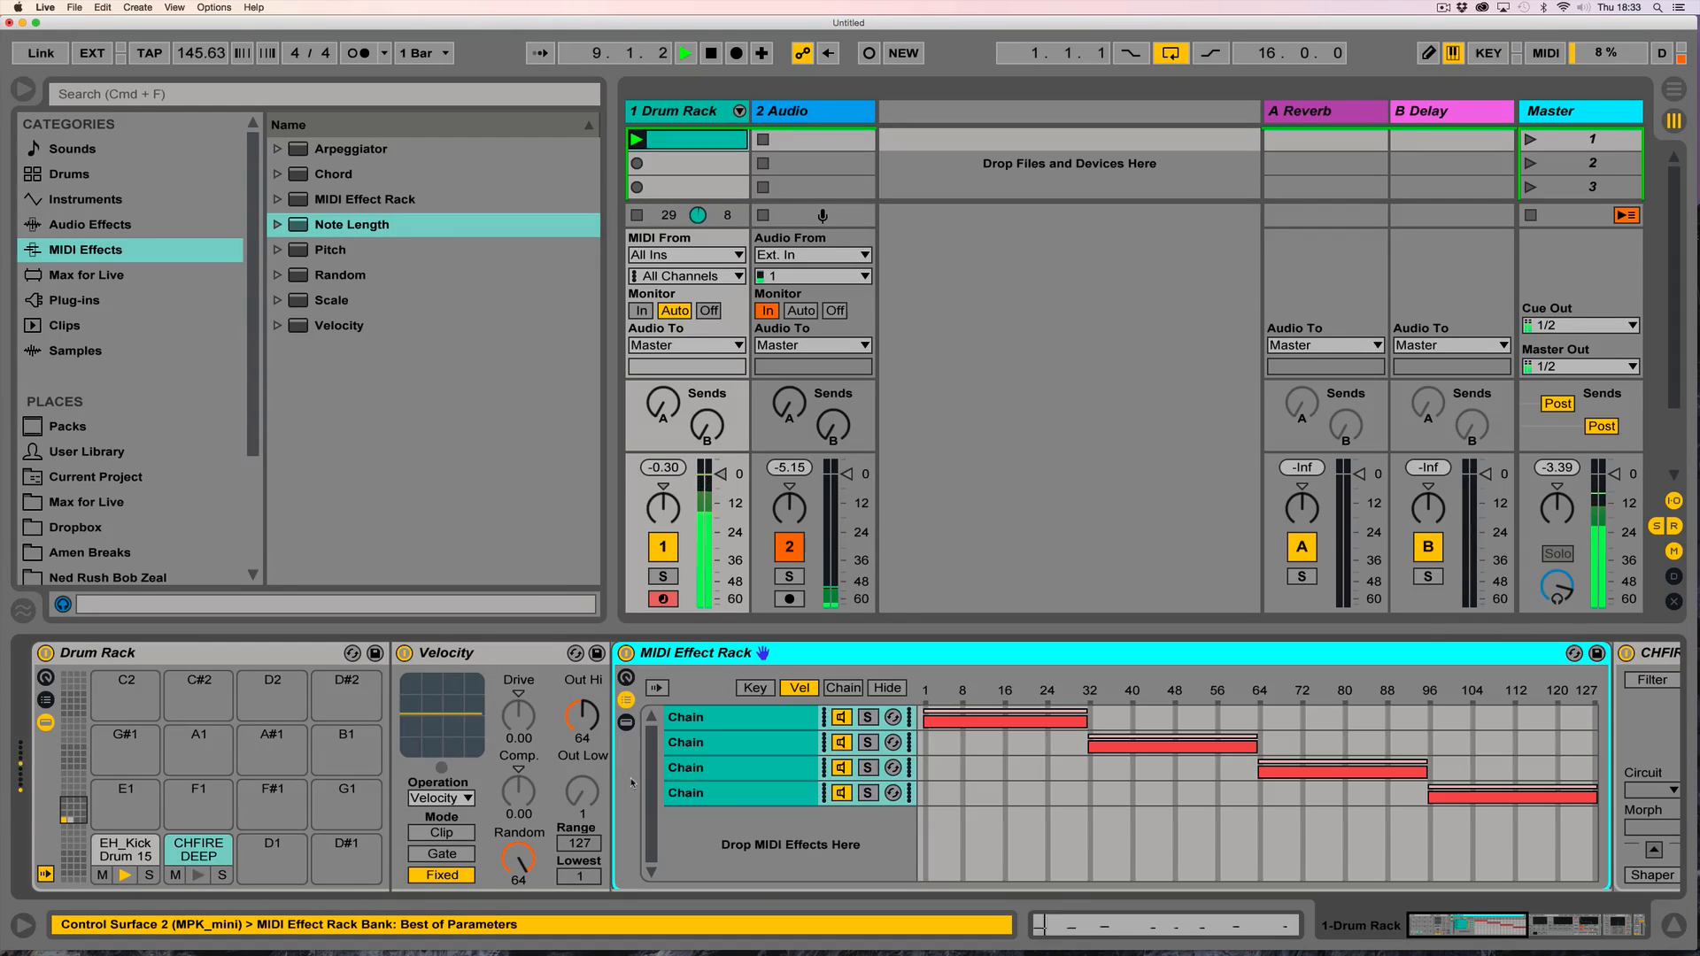
pyautogui.doubleClick(718, 654)
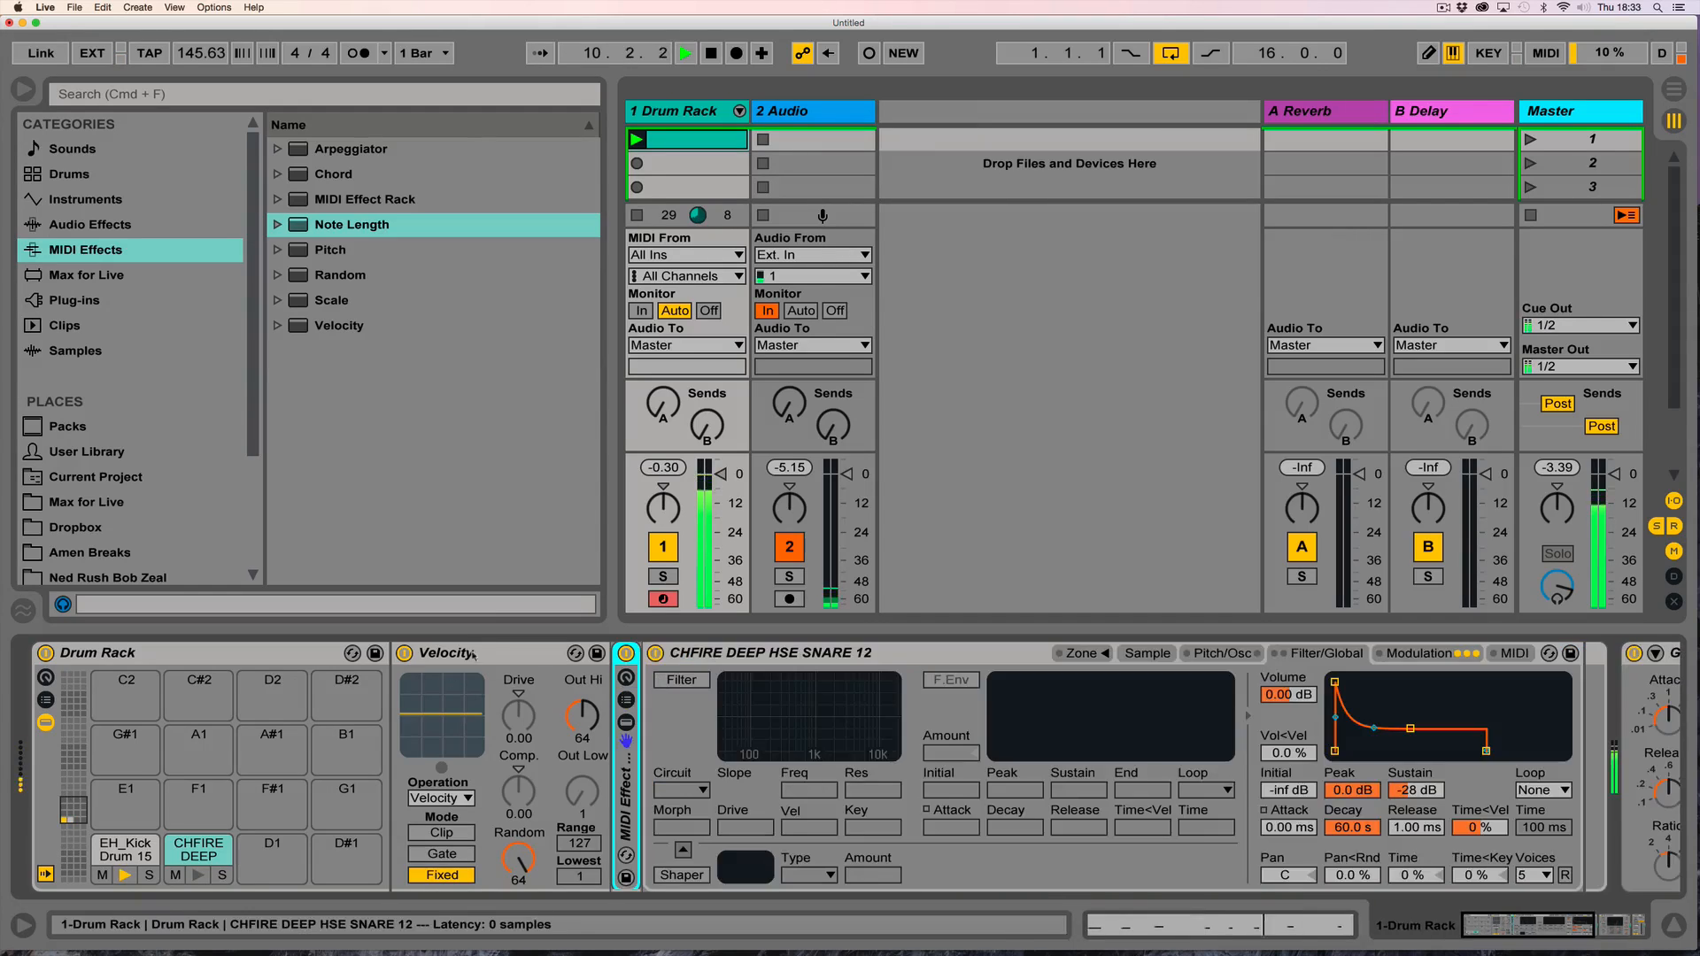
pyautogui.doubleClick(503, 654)
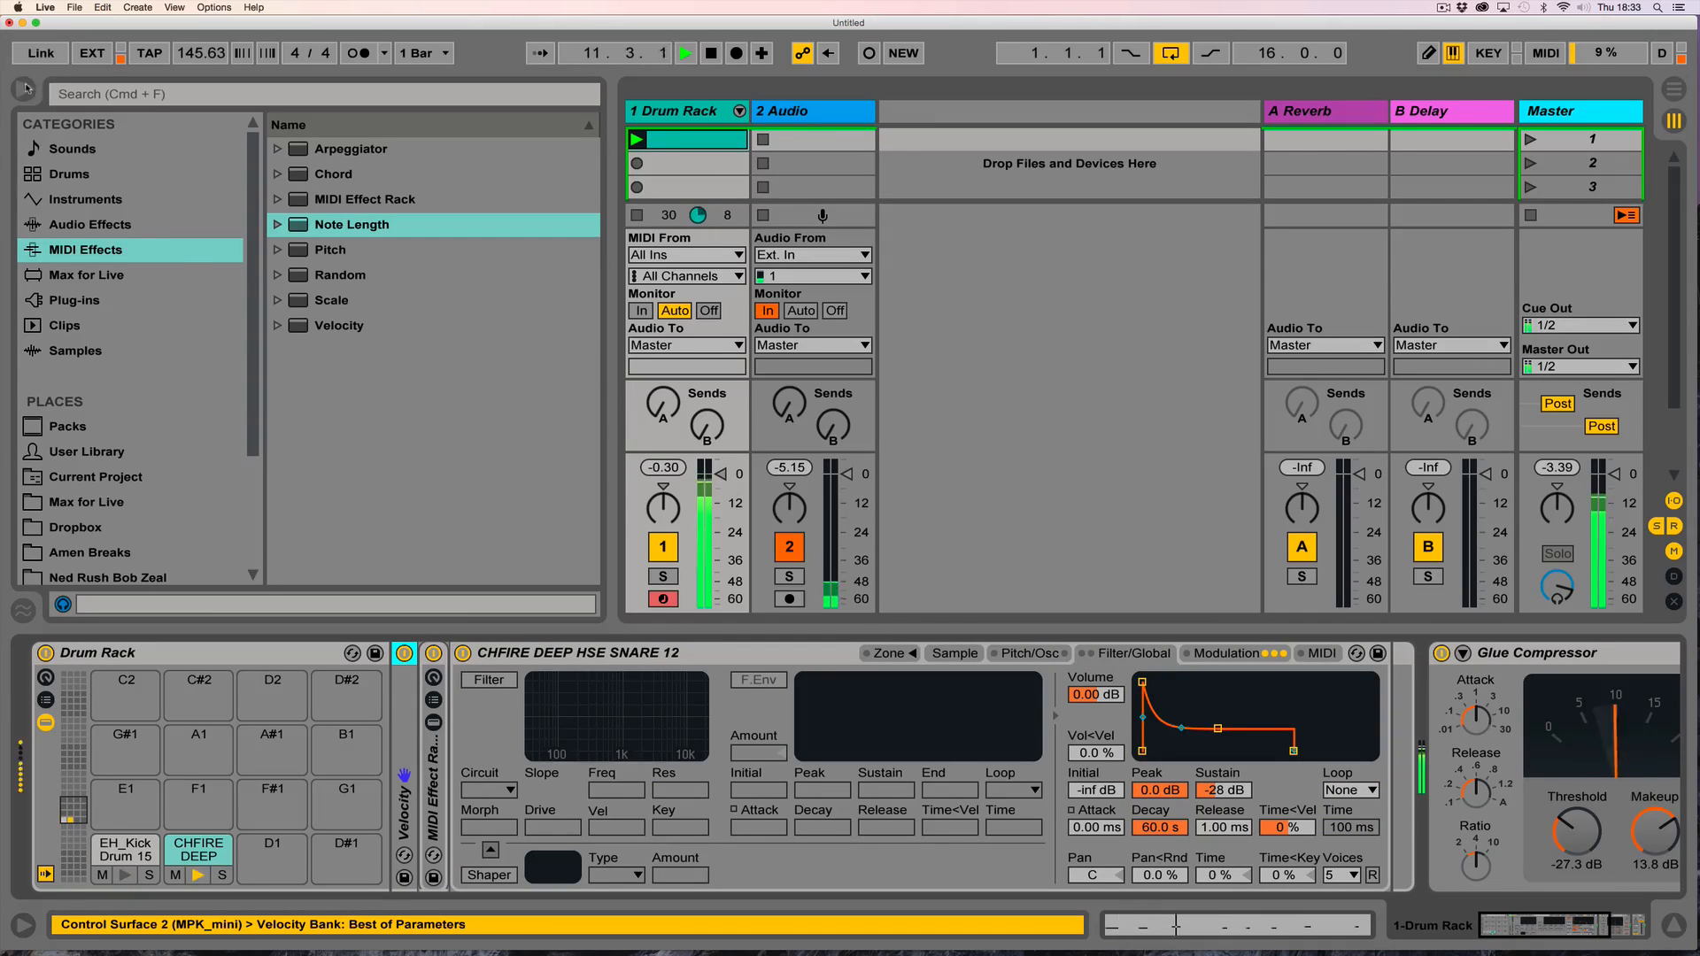
pyautogui.press('super+alt+b')
# Shift the snare's sustain loop further into the sample and reduce LFO 2's Loop Length amount to 70.15.
pyautogui.click(1225, 653)
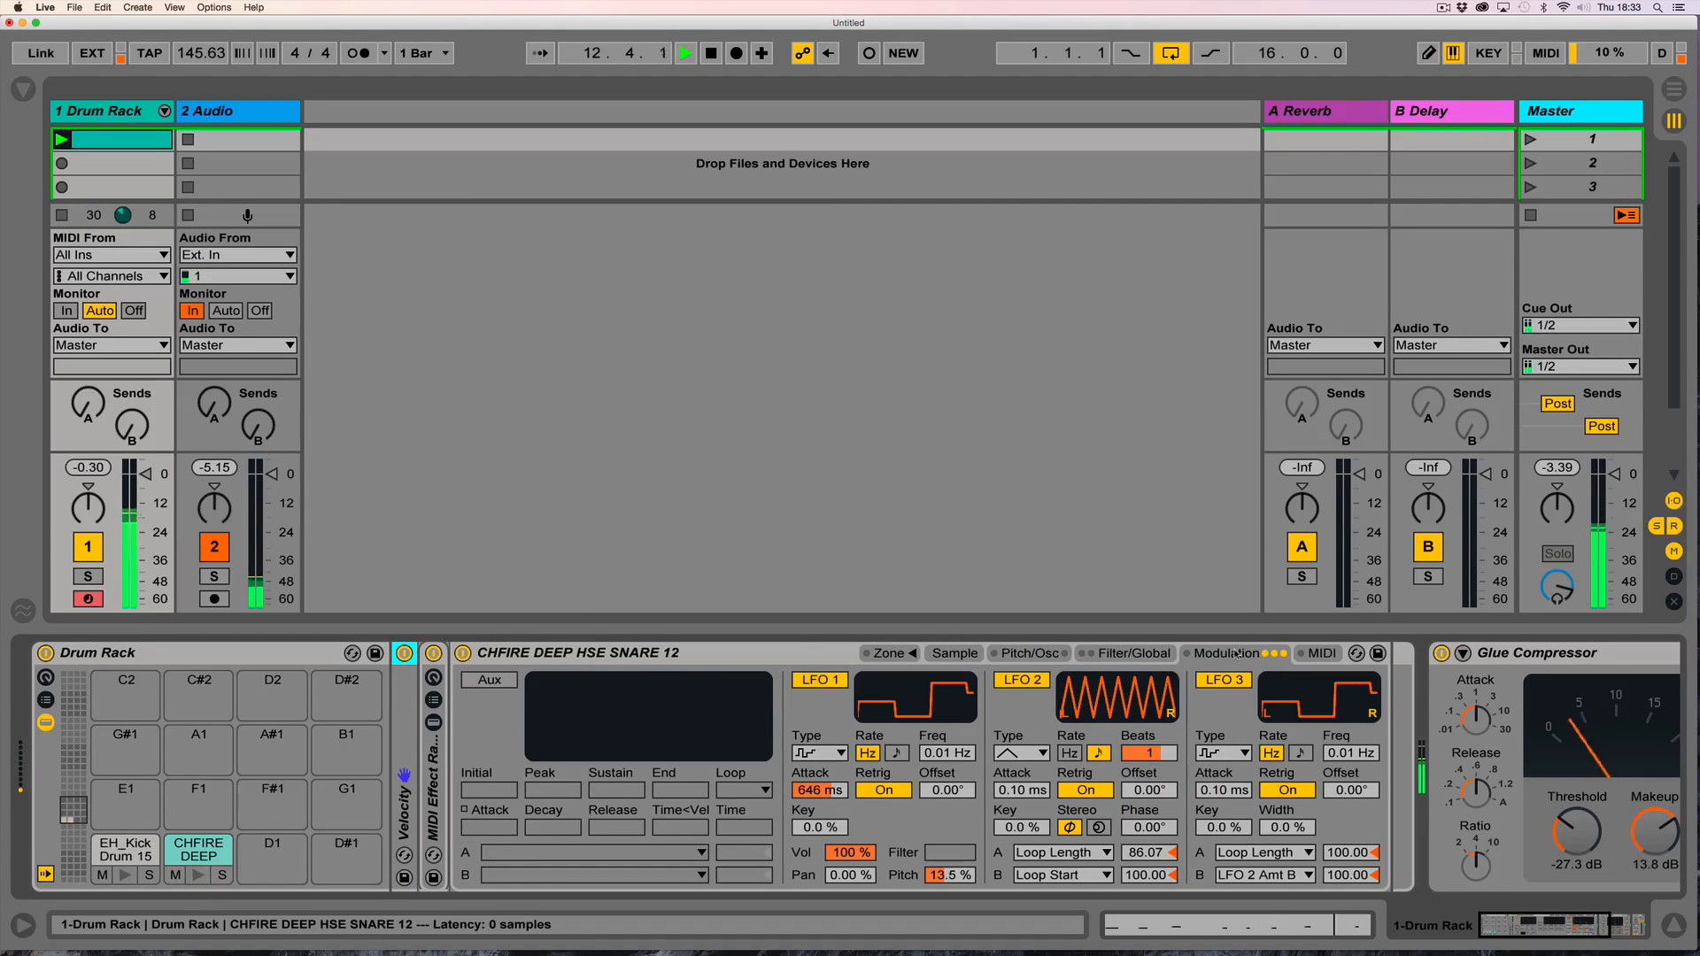
pyautogui.click(955, 655)
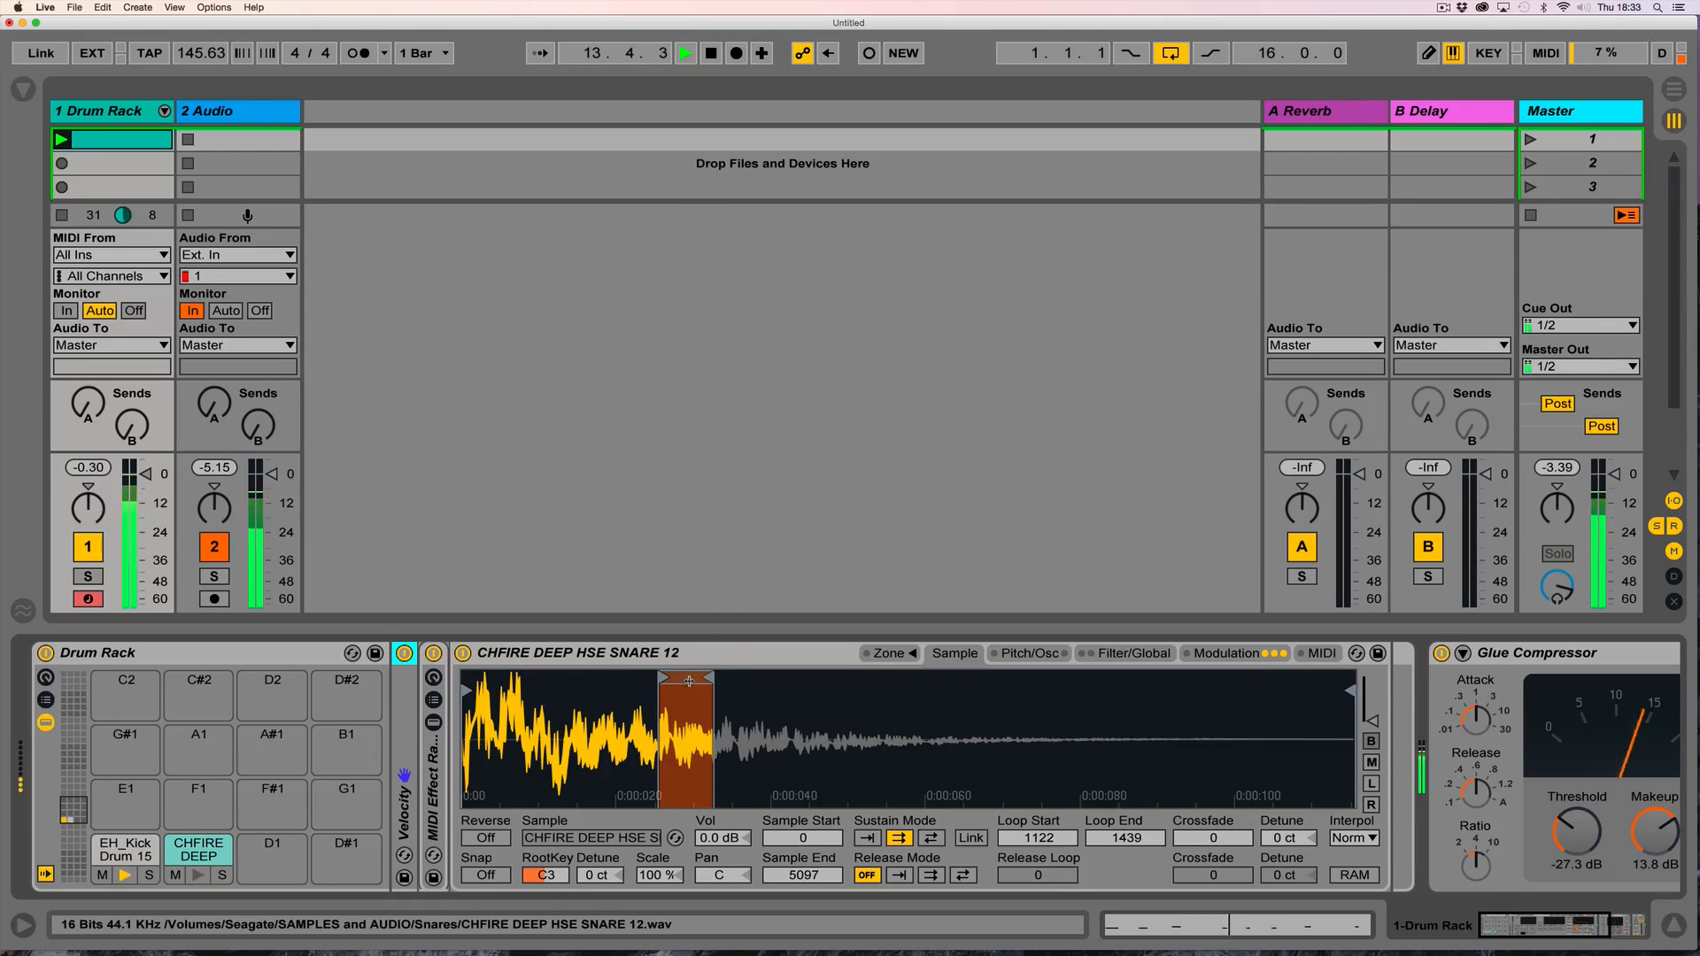
pyautogui.moveTo(693, 681); pyautogui.dragTo(768, 678)
pyautogui.click(1225, 653)
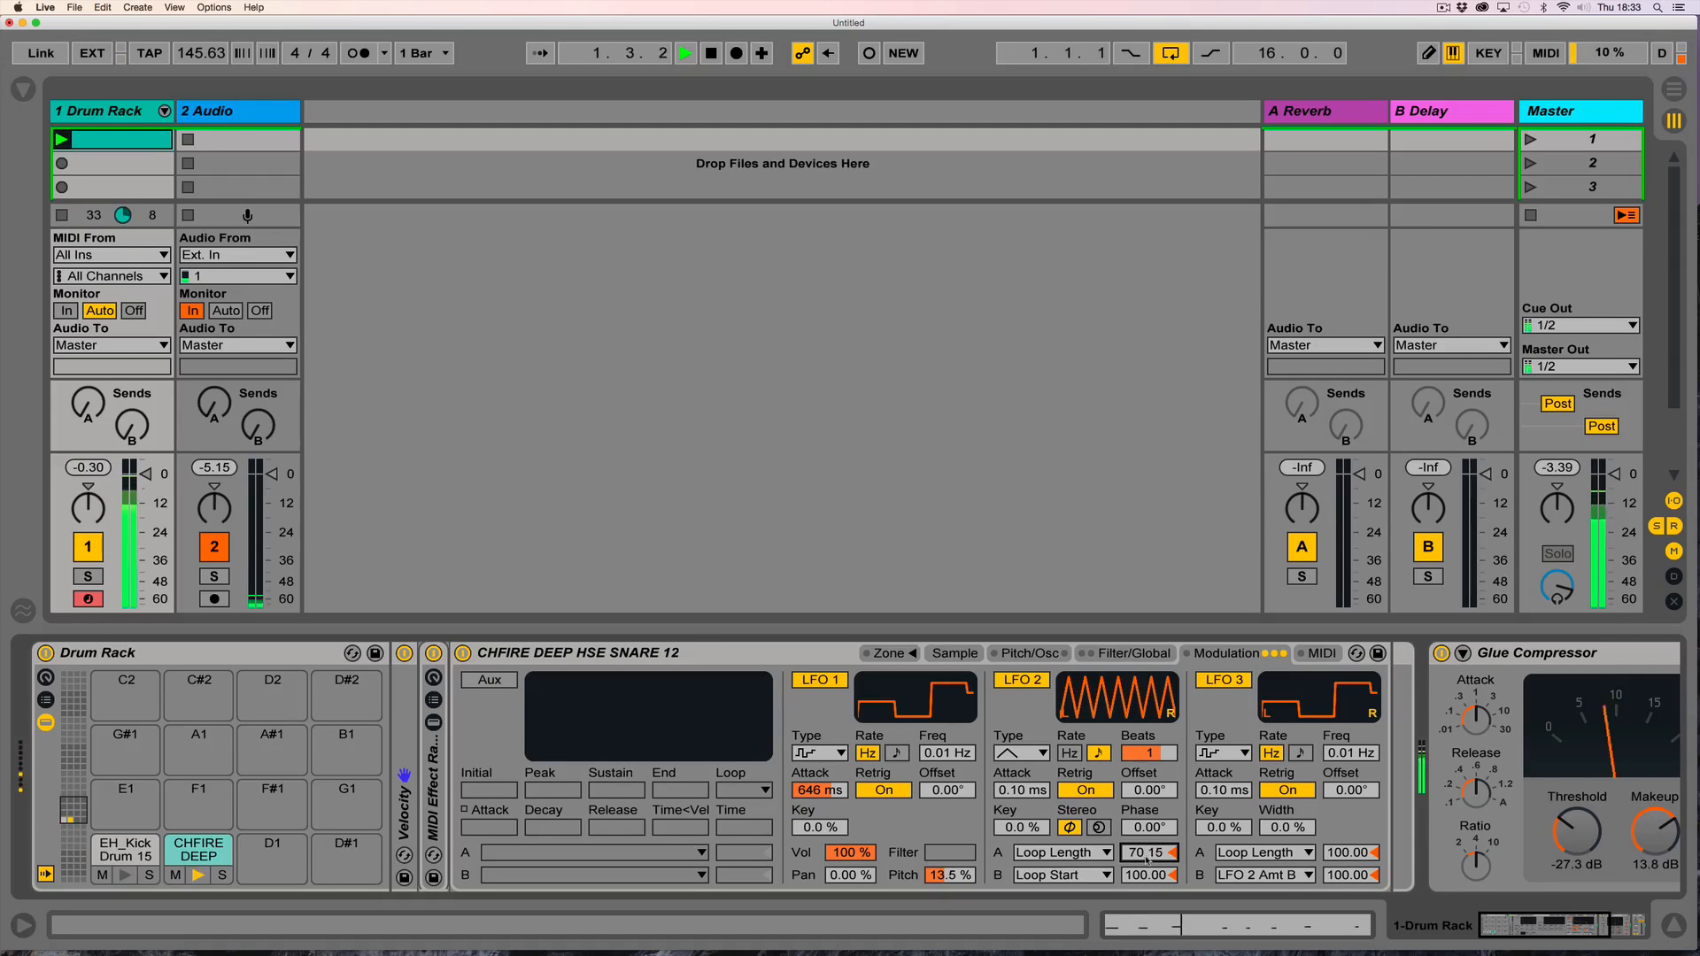
# Reduce the Loop Length amount of the kick's LFO 2 to 29.85 and stop playback.
pyautogui.click(124, 848)
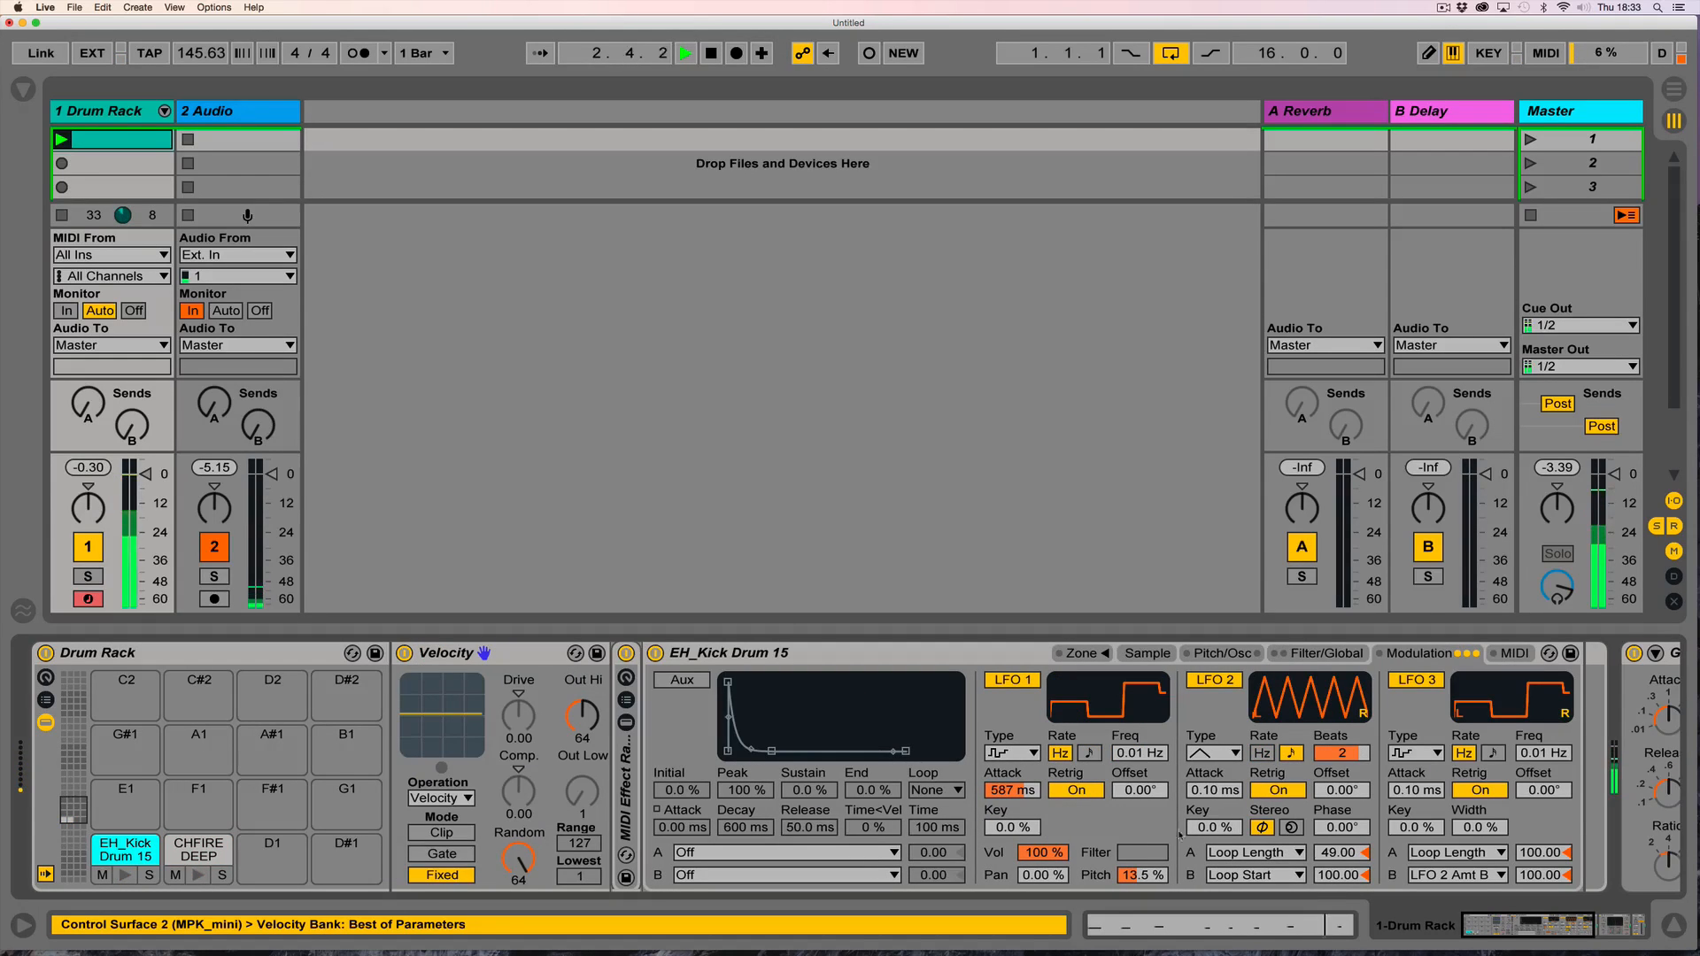
pyautogui.moveTo(1341, 851); pyautogui.dragTo(1341, 860)
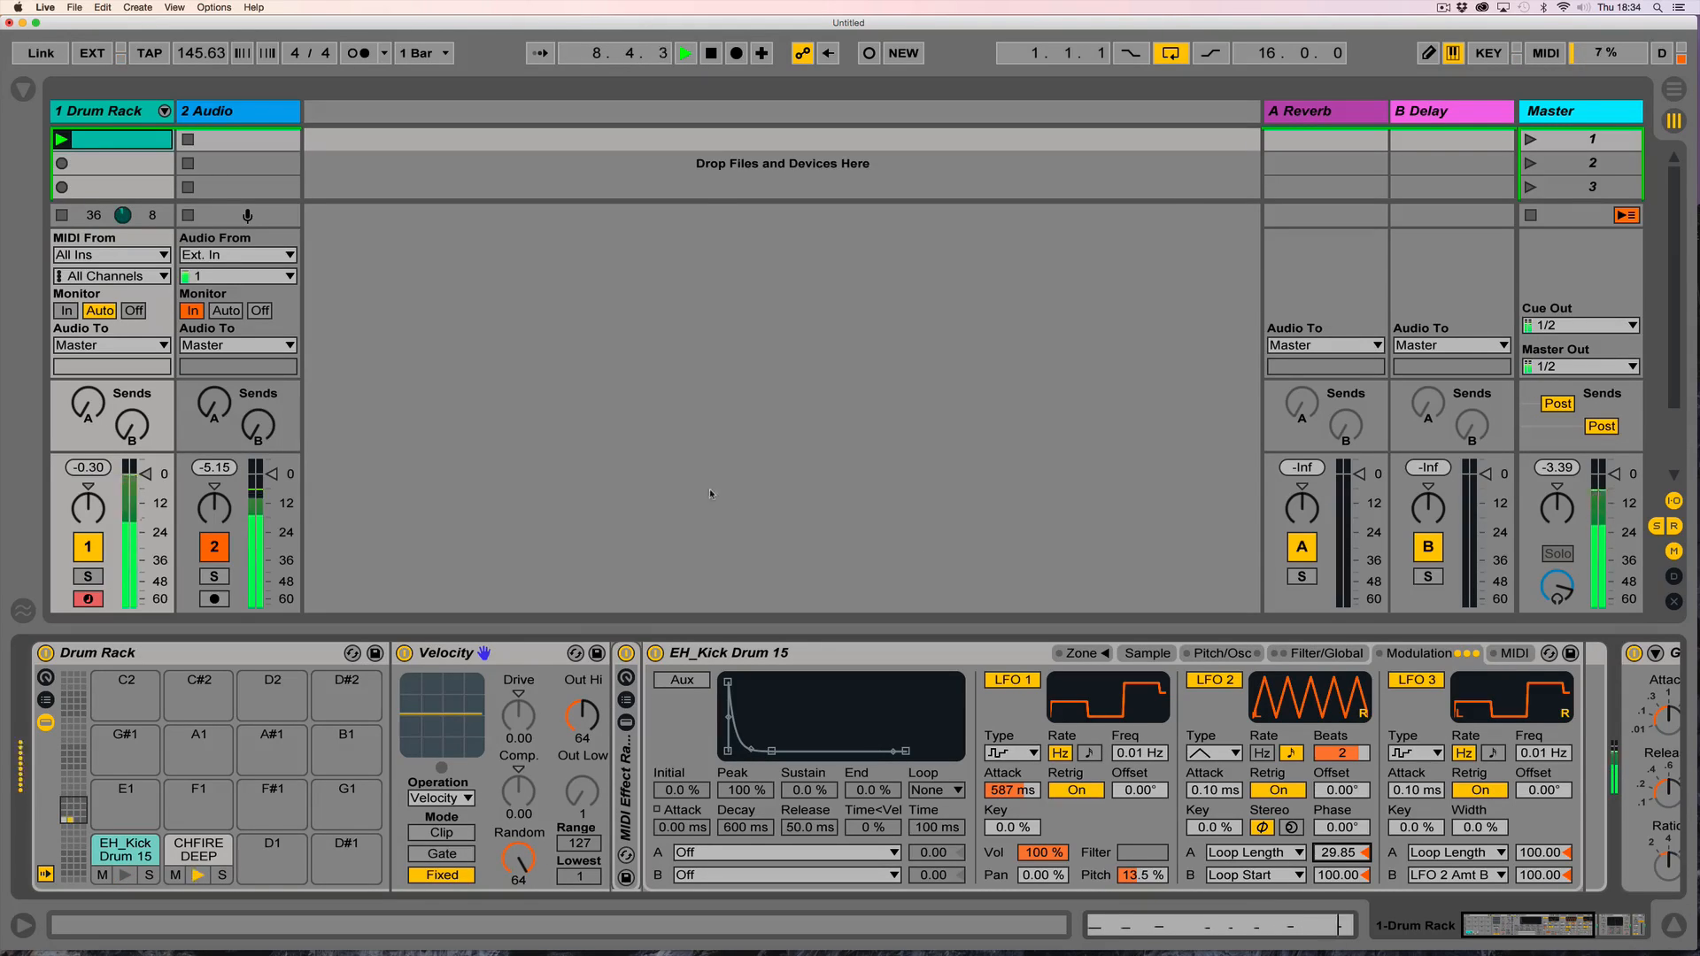
pyautogui.press('space')
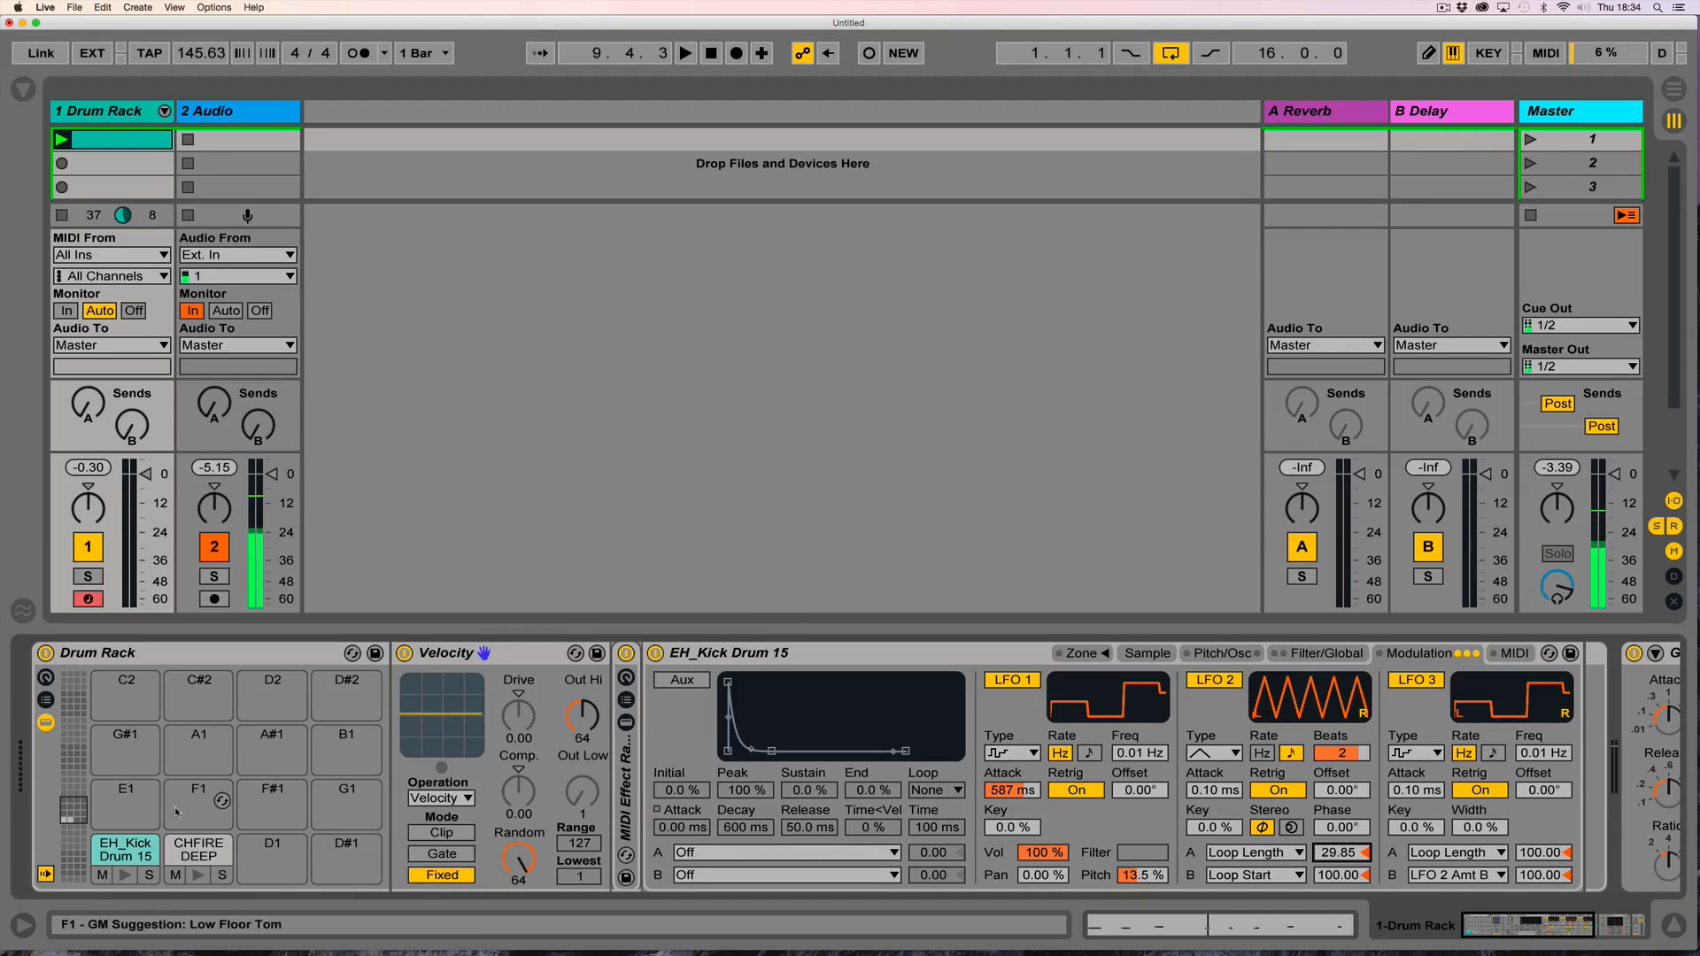
# Group the kick sampler into an Instrument Rack, show its chain list and duplicate the kick chain.
pyautogui.click(815, 653)
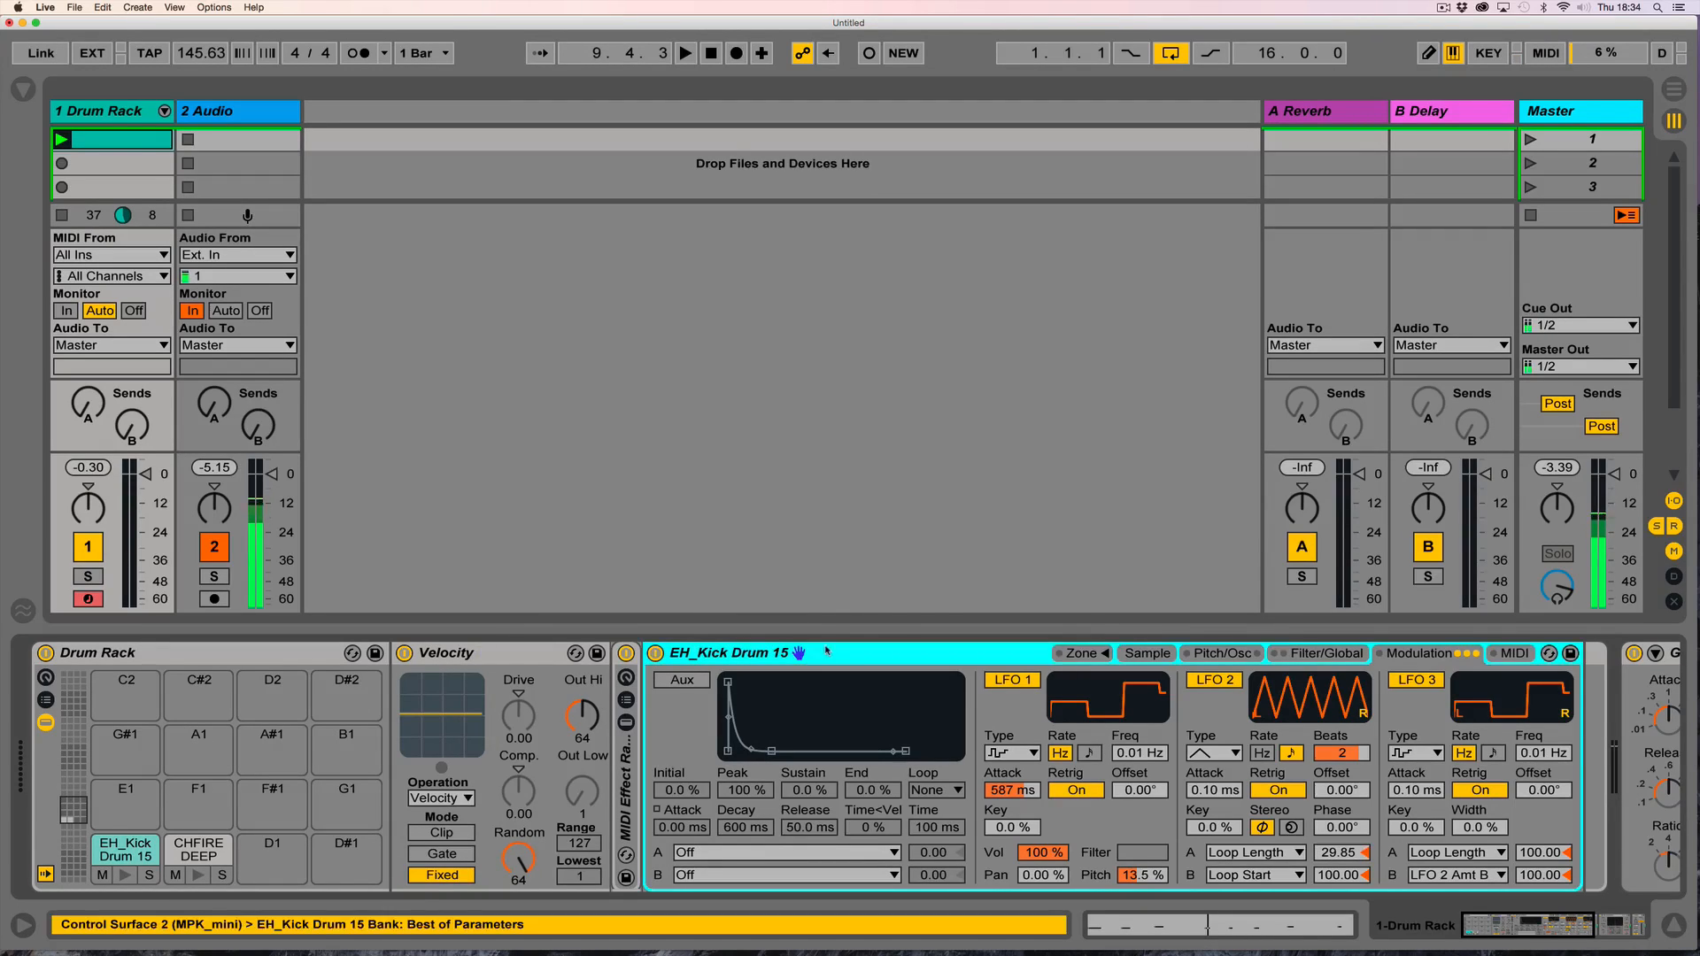
pyautogui.rightClick(824, 652)
pyautogui.click(868, 400)
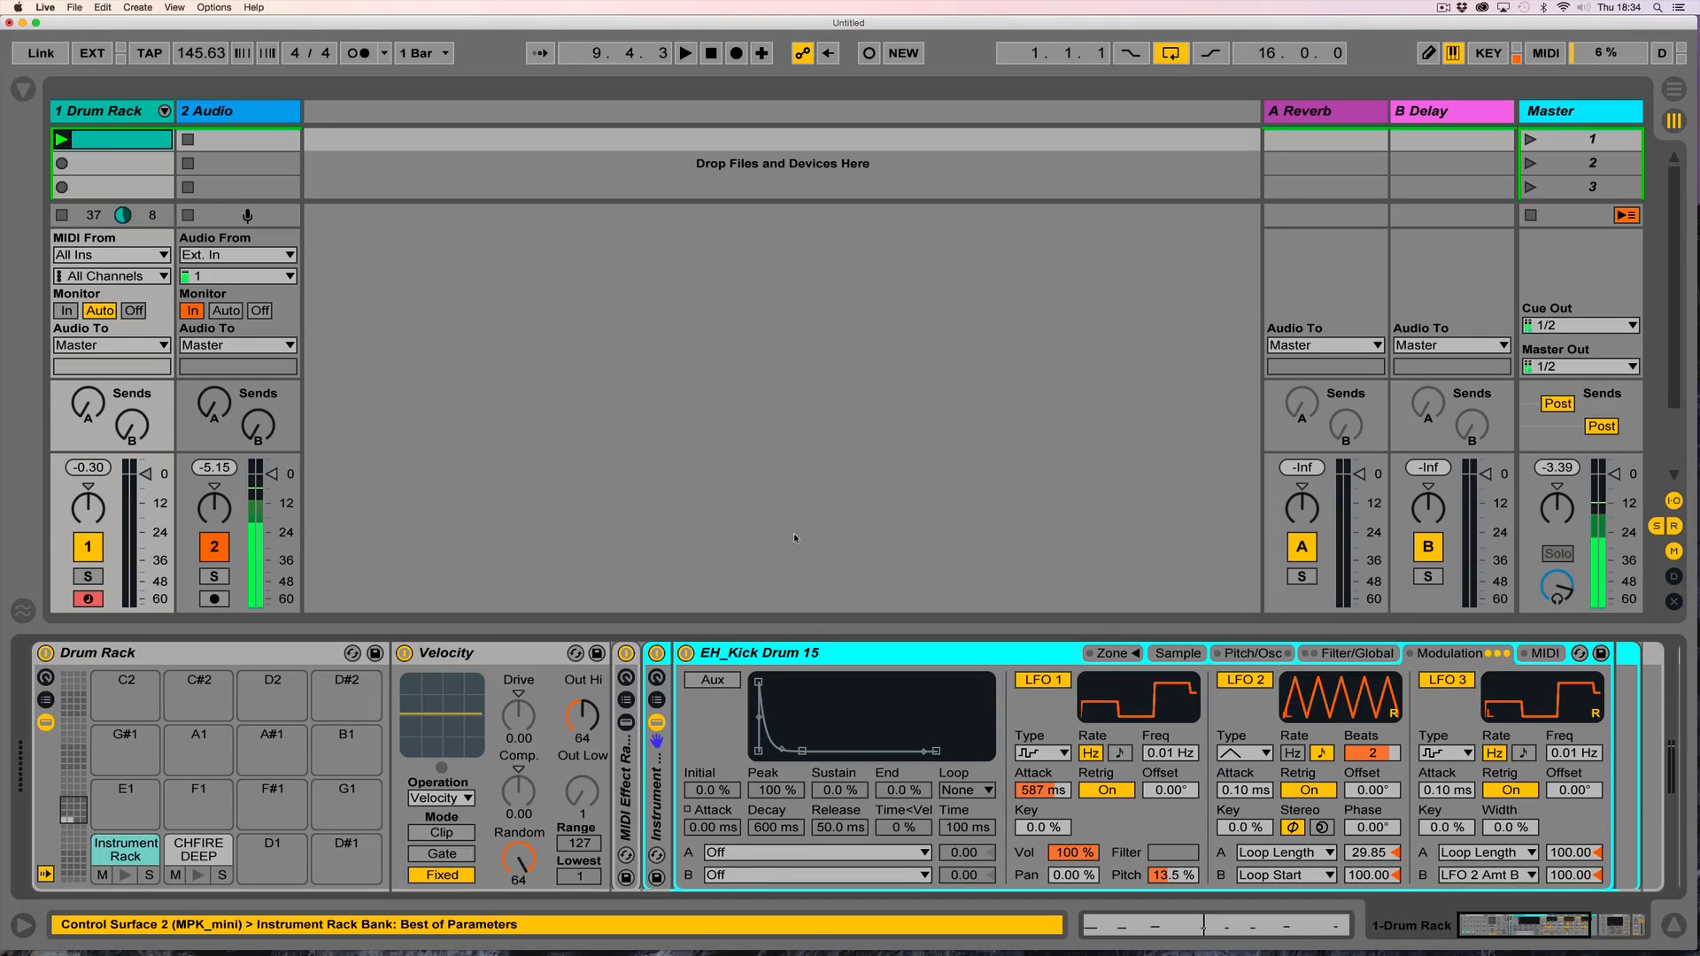
pyautogui.click(657, 700)
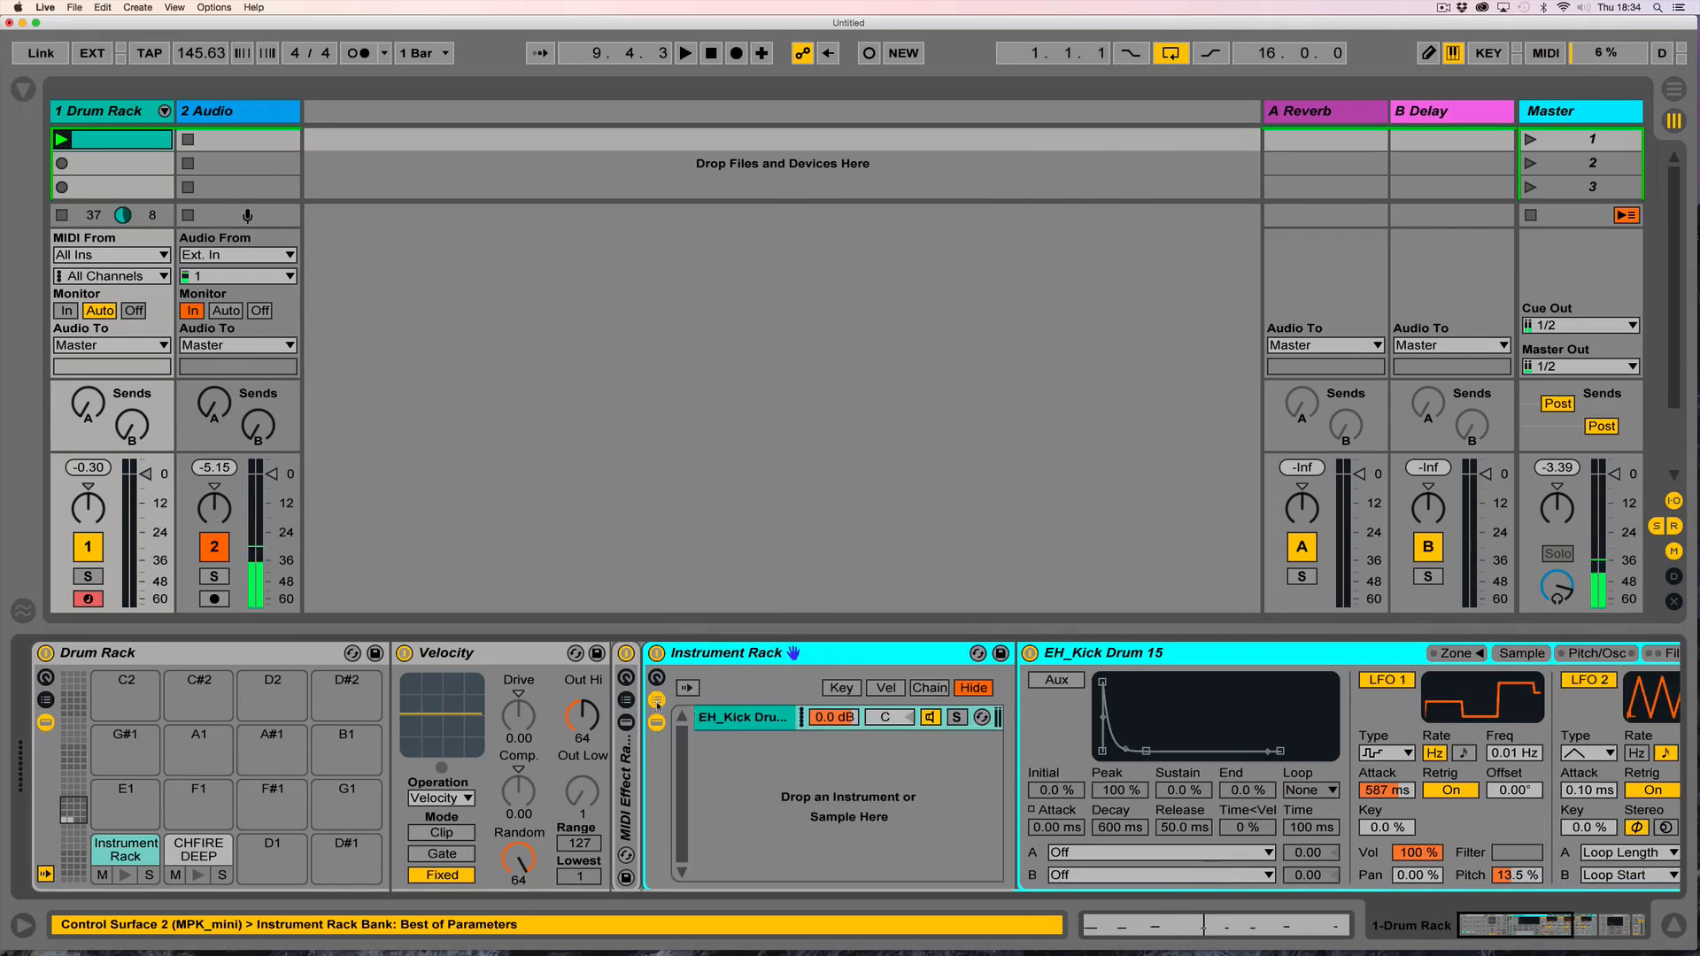
pyautogui.click(742, 719)
pyautogui.press('super+d')
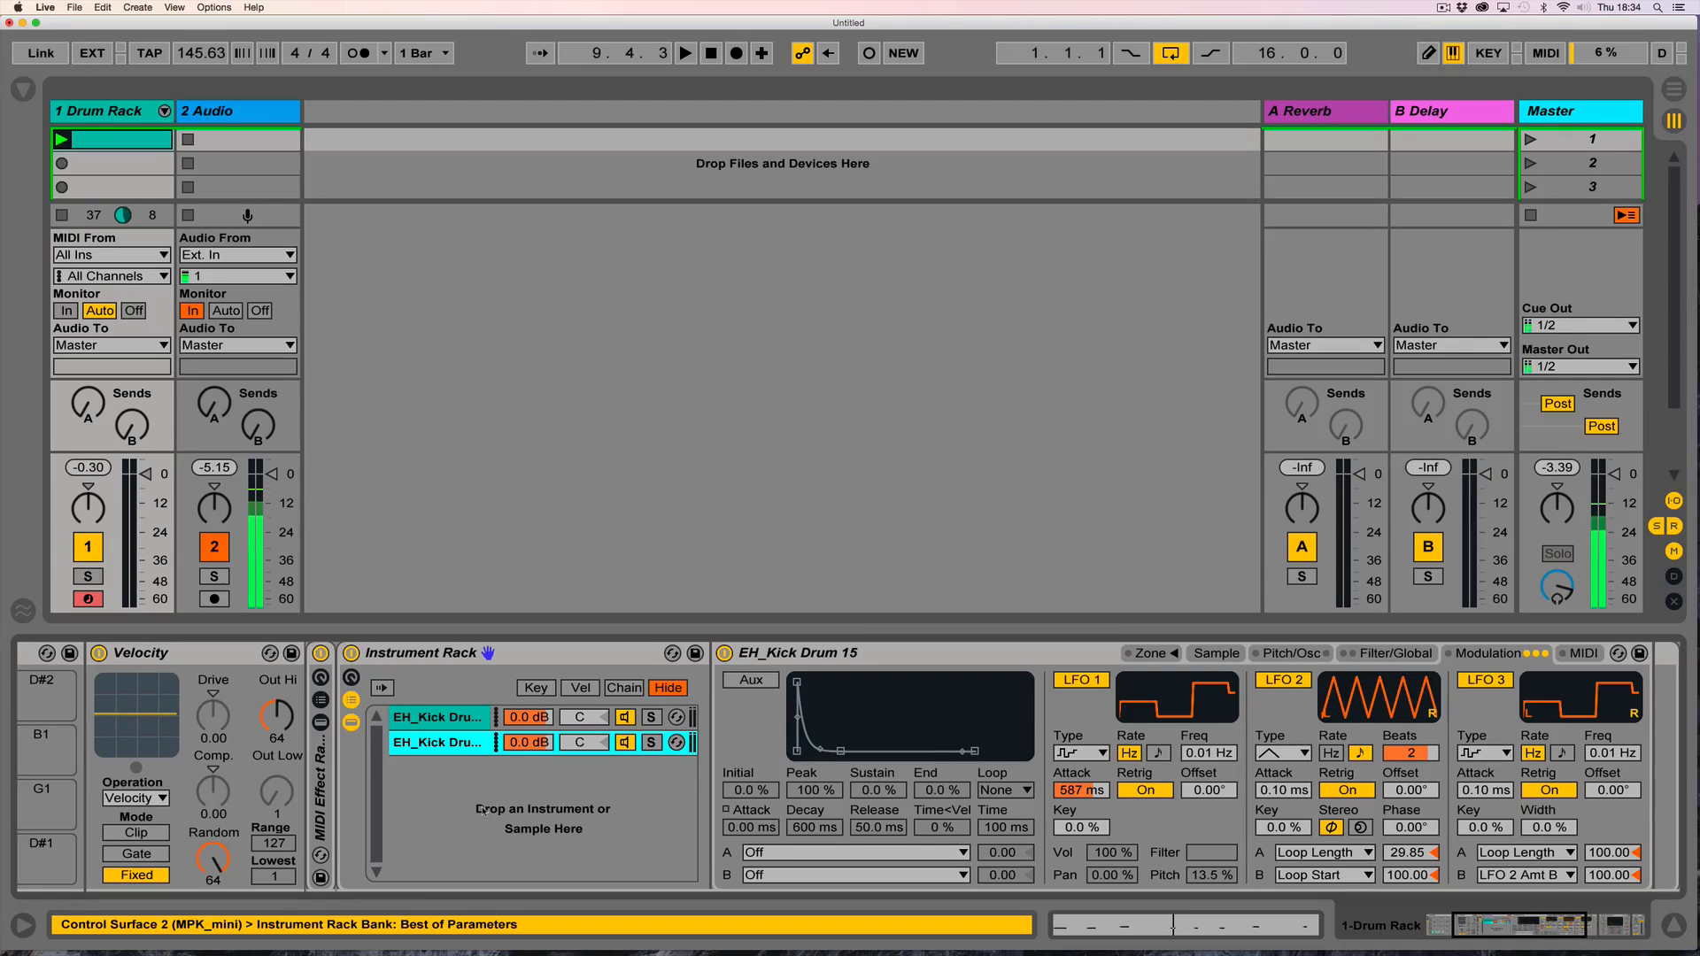
# Split the two kick chains by velocity, ending the first chain's zone at about 119 and starting the second chain's at about 120.
pyautogui.press('super+a')
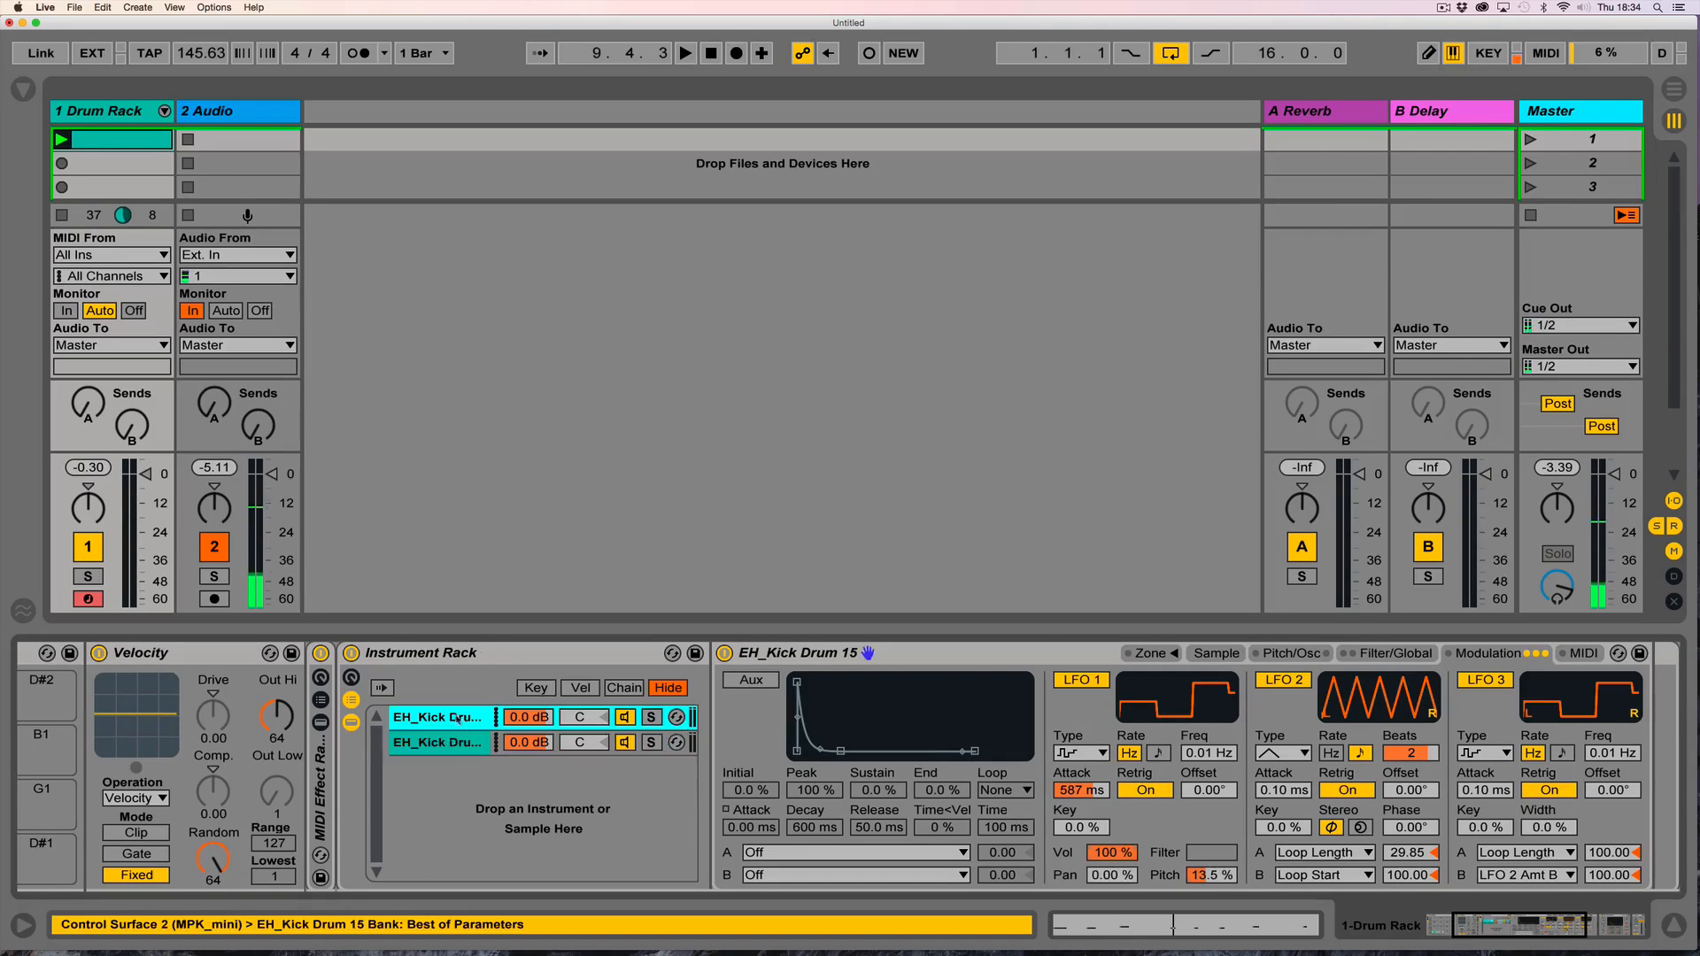
pyautogui.click(580, 688)
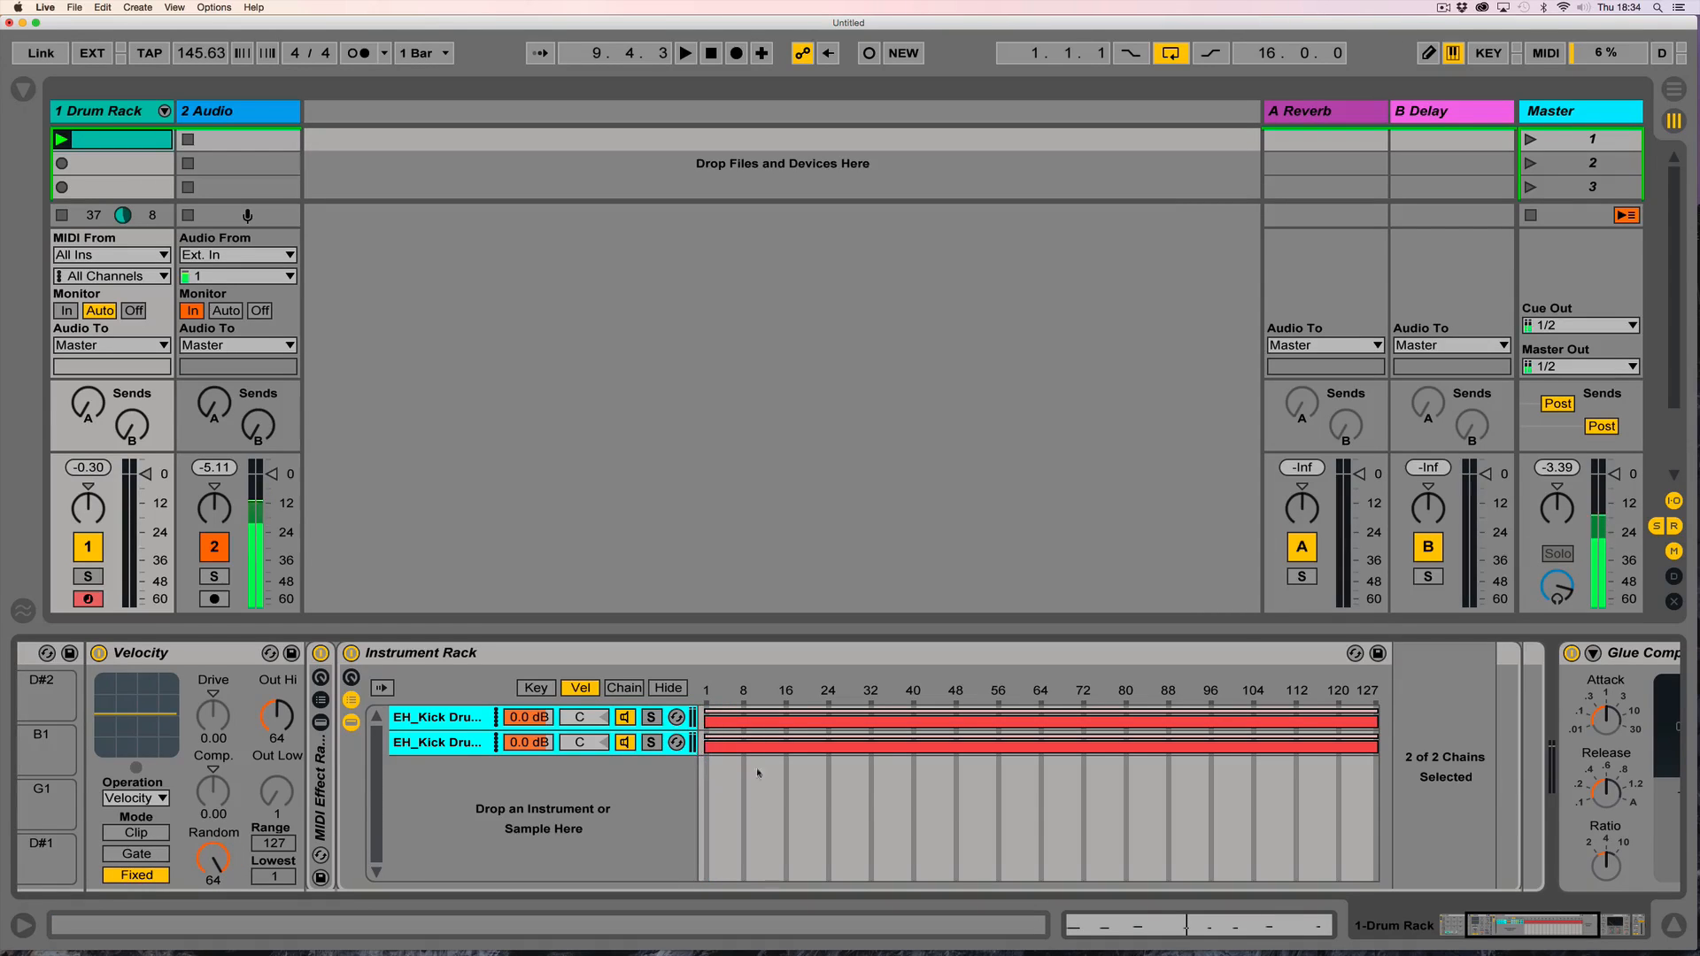
pyautogui.click(460, 752)
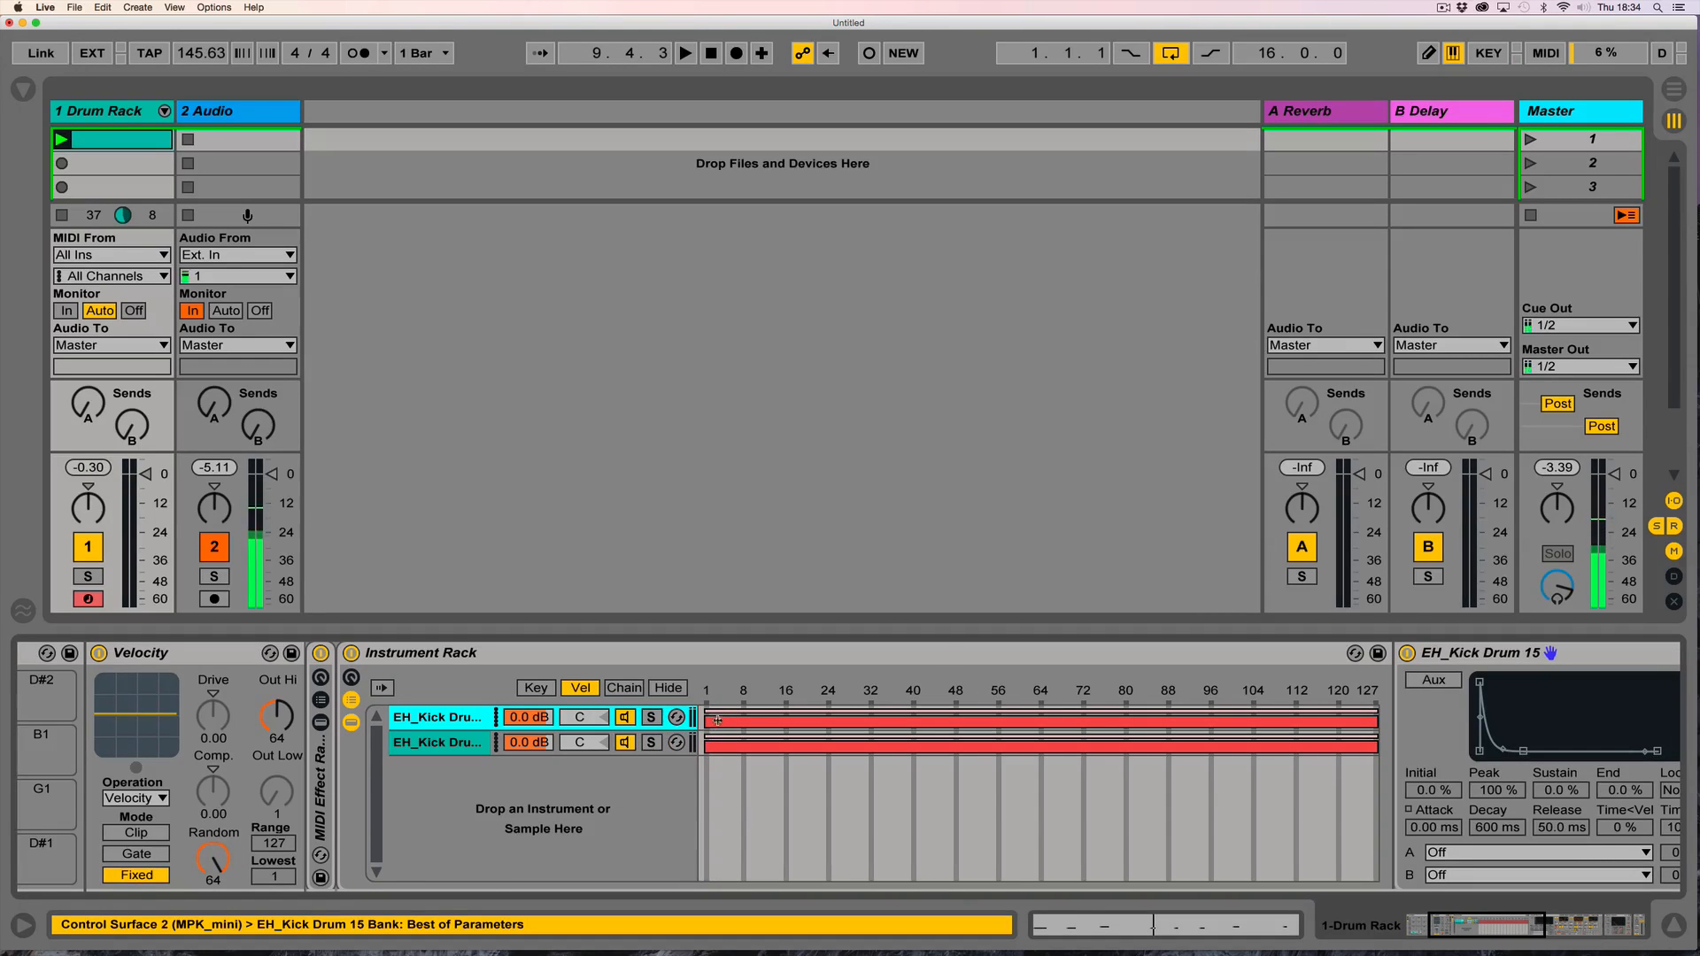
pyautogui.moveTo(709, 748); pyautogui.dragTo(1326, 721)
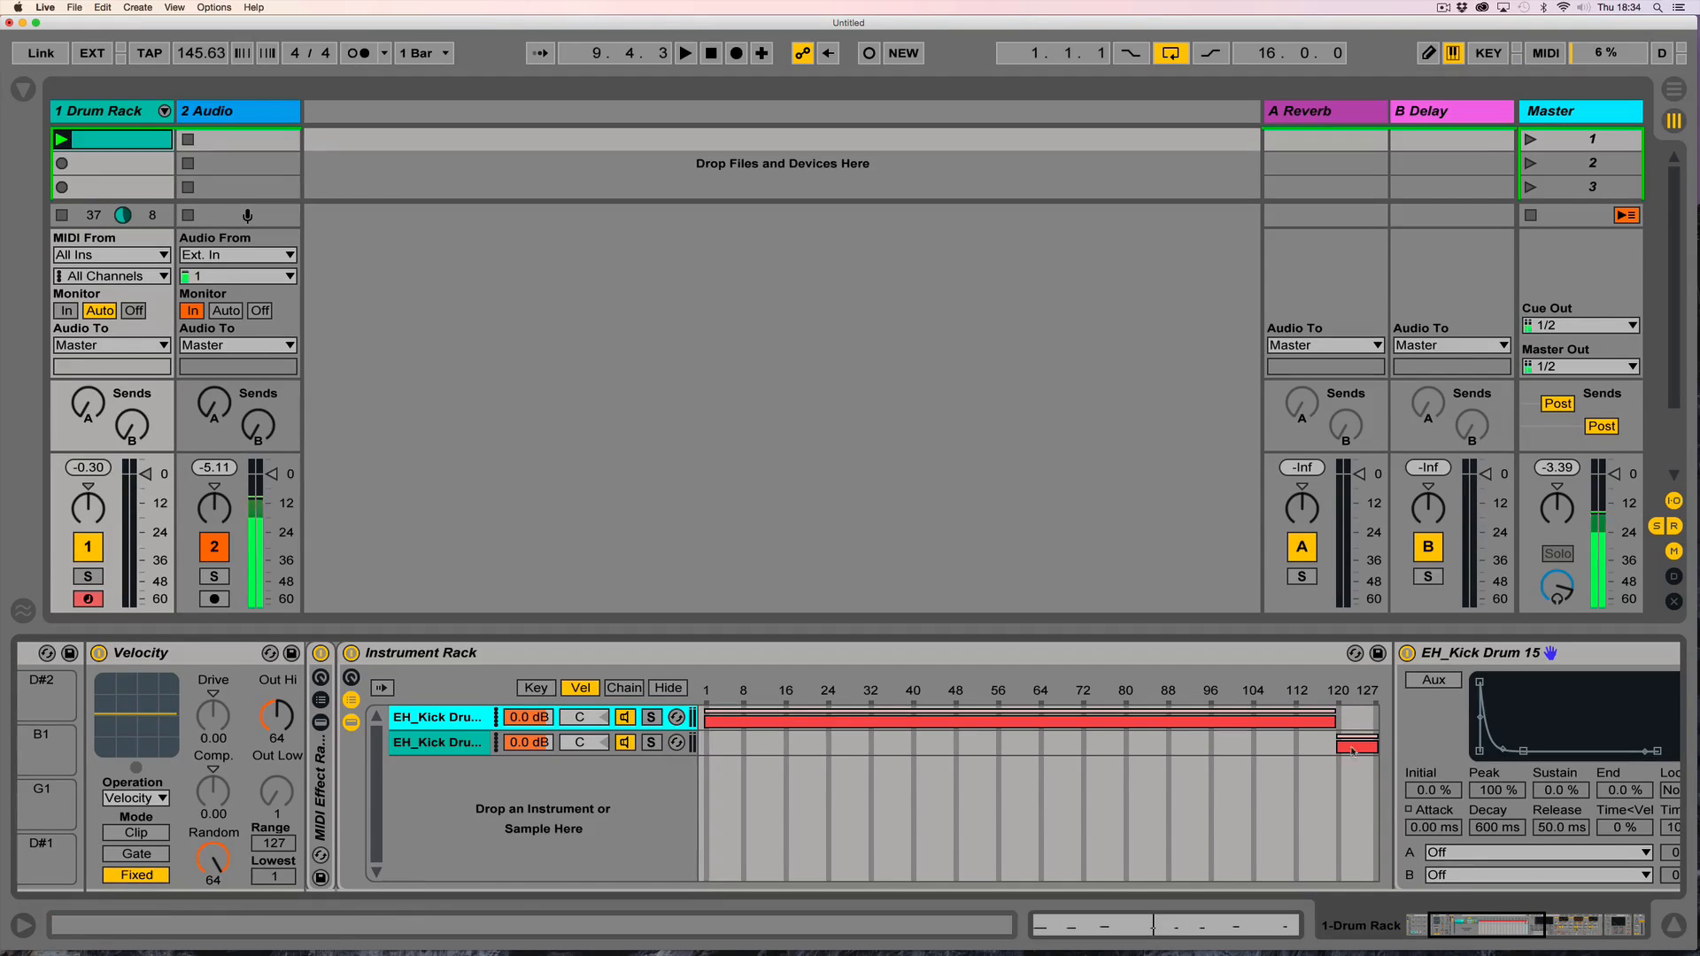
# Add a Reverb audio effect after the kick sampler in the Instrument Rack chain.
pyautogui.moveTo(1453, 927); pyautogui.dragTo(1541, 926)
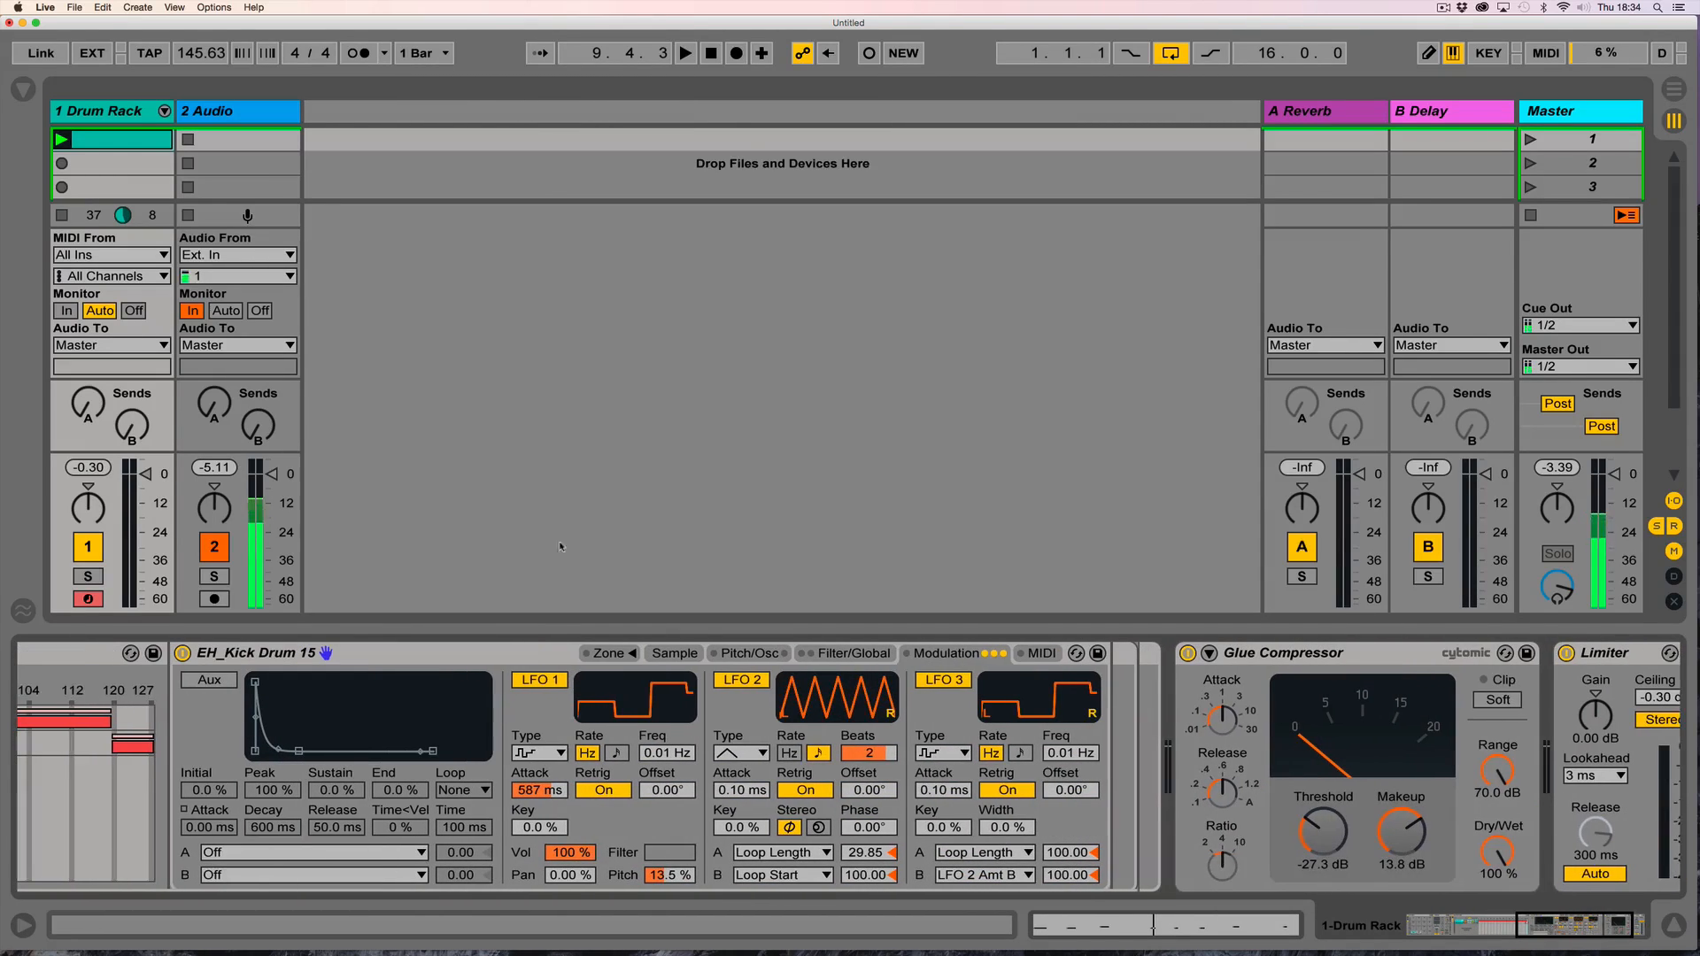
pyautogui.click(22, 89)
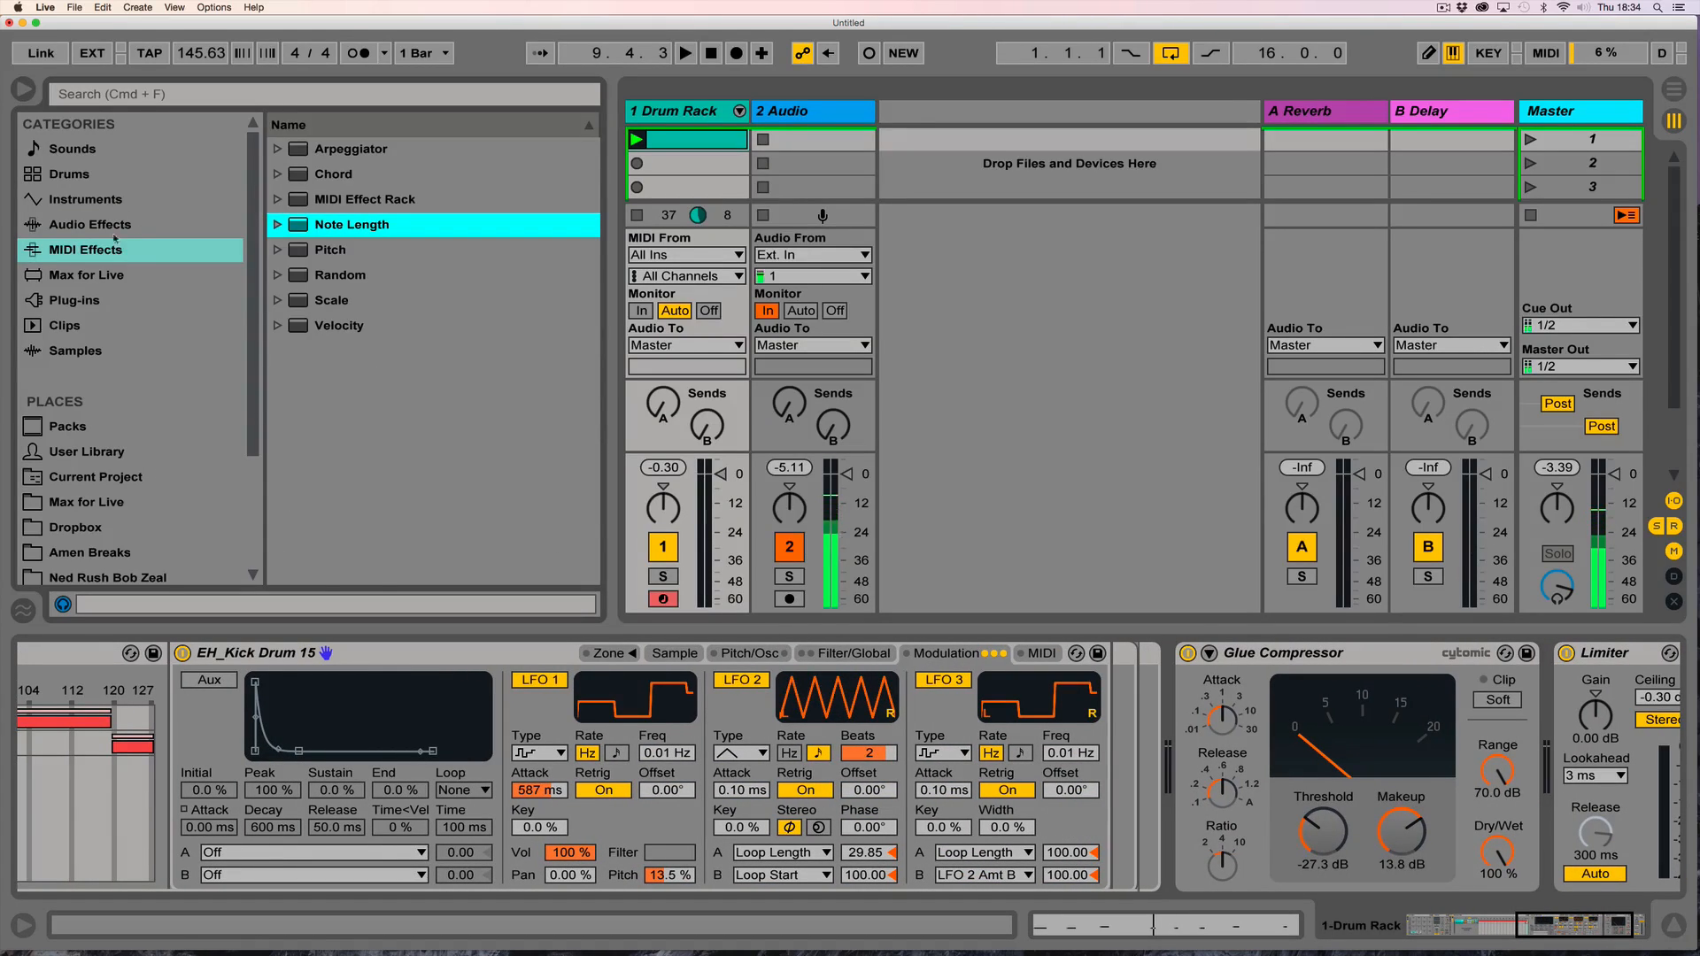
pyautogui.click(90, 224)
pyautogui.scroll(-3, 344, 329)
pyautogui.moveTo(282, 401); pyautogui.dragTo(1112, 746)
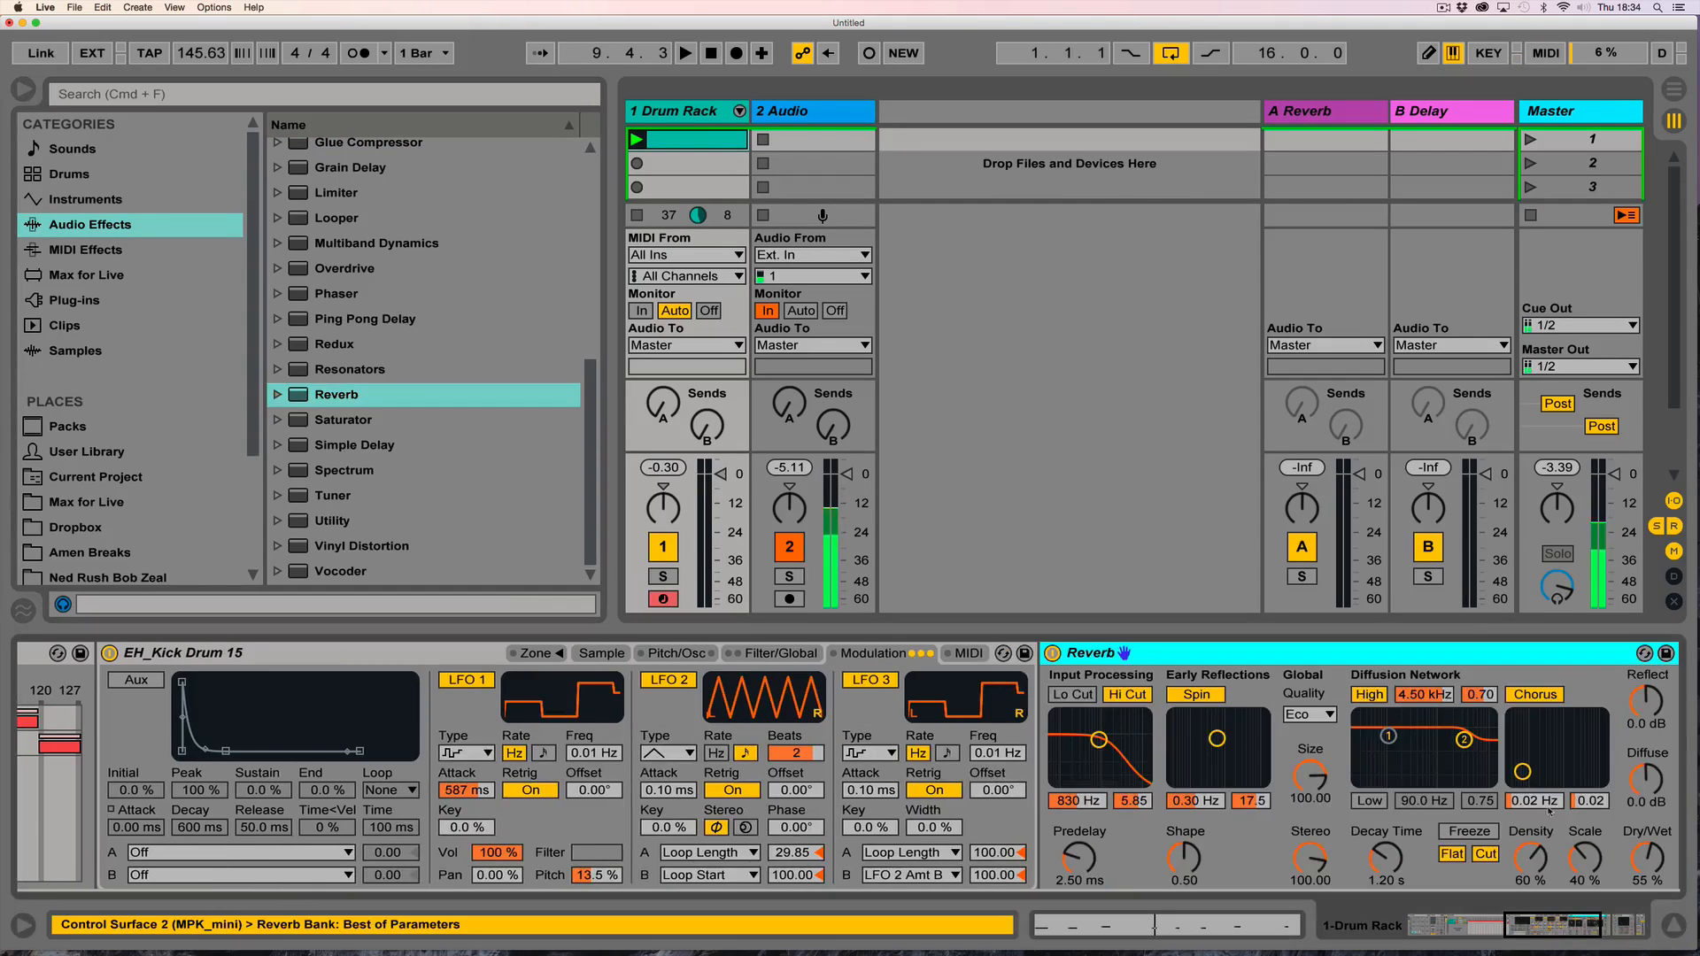
# Start playback and set the kick Reverb's Dry/Wet to 37 % and Decay Time to 7.15 s.
pyautogui.moveTo(1653, 876); pyautogui.dragTo(1653, 894)
pyautogui.moveTo(1412, 867); pyautogui.dragTo(1413, 828)
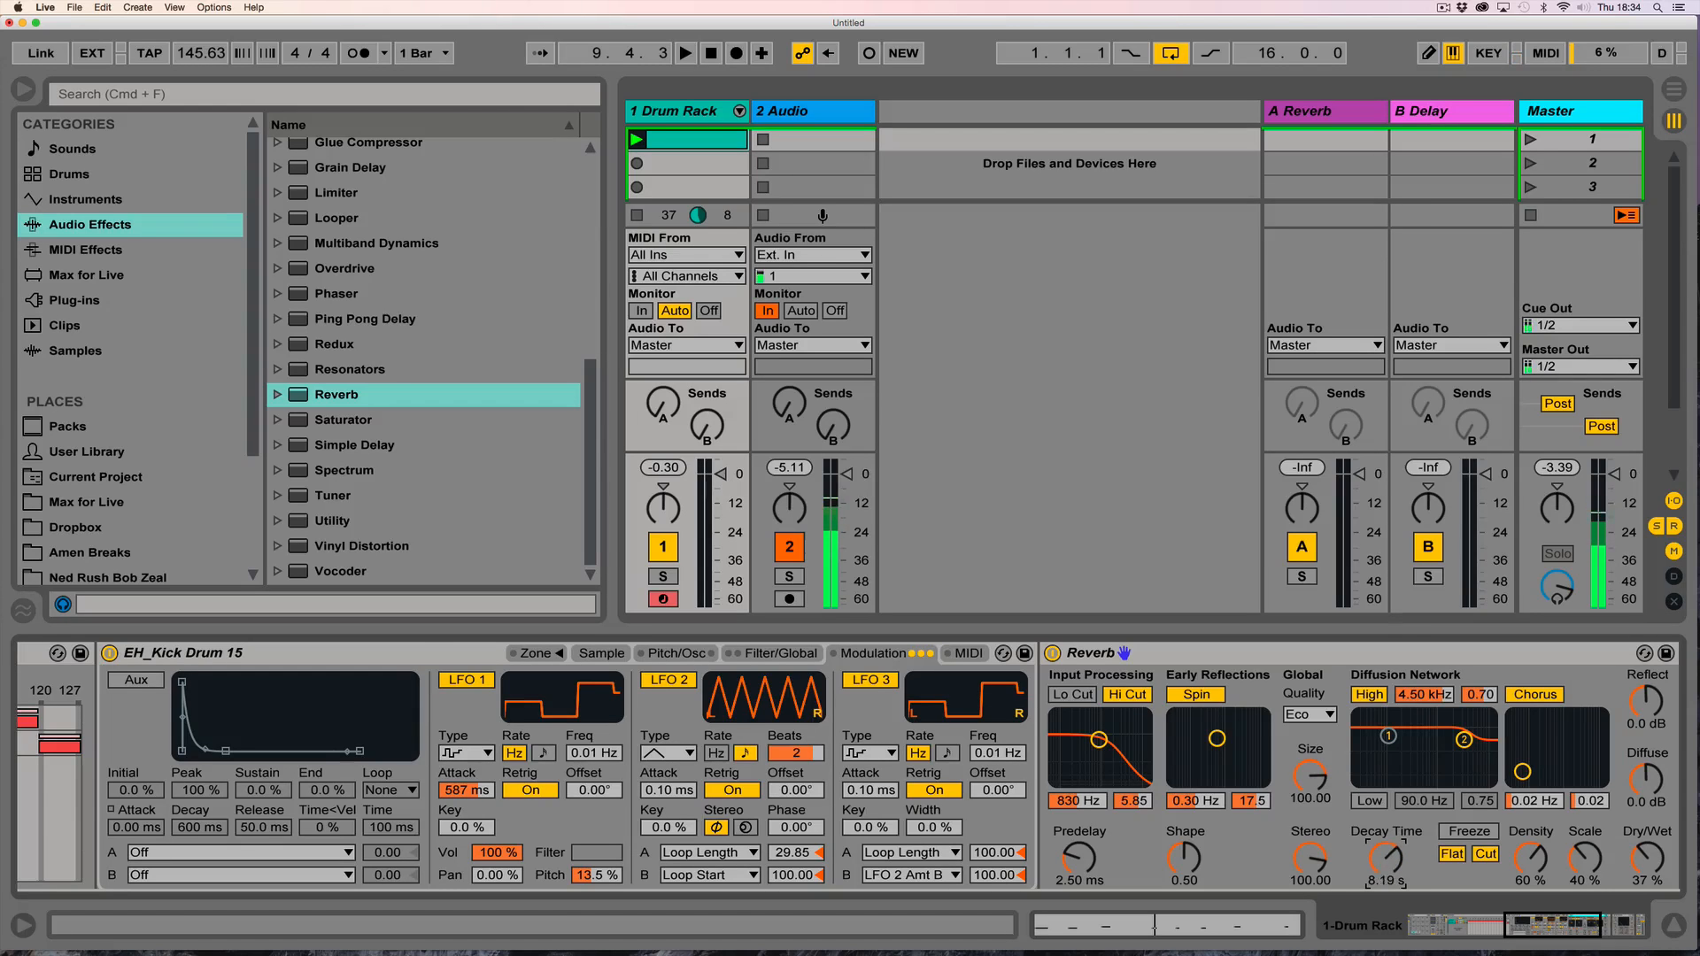
pyautogui.press('space')
pyautogui.hscroll(-15, 1388, 879)
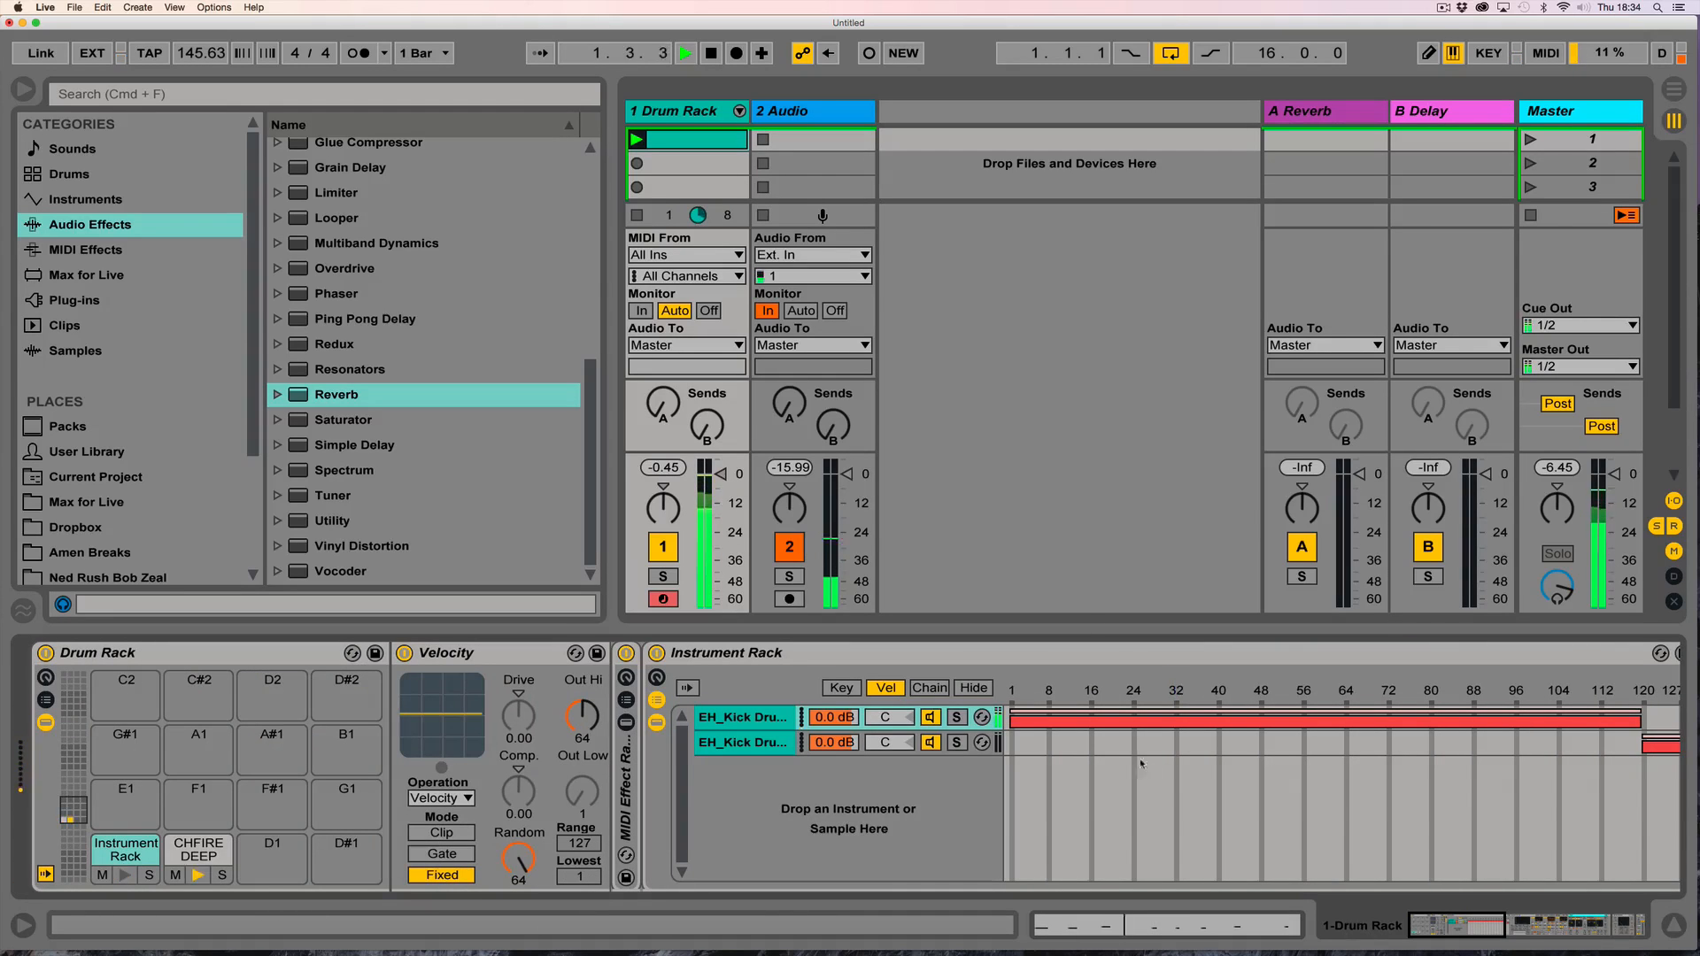
pyautogui.moveTo(1449, 927); pyautogui.dragTo(1559, 936)
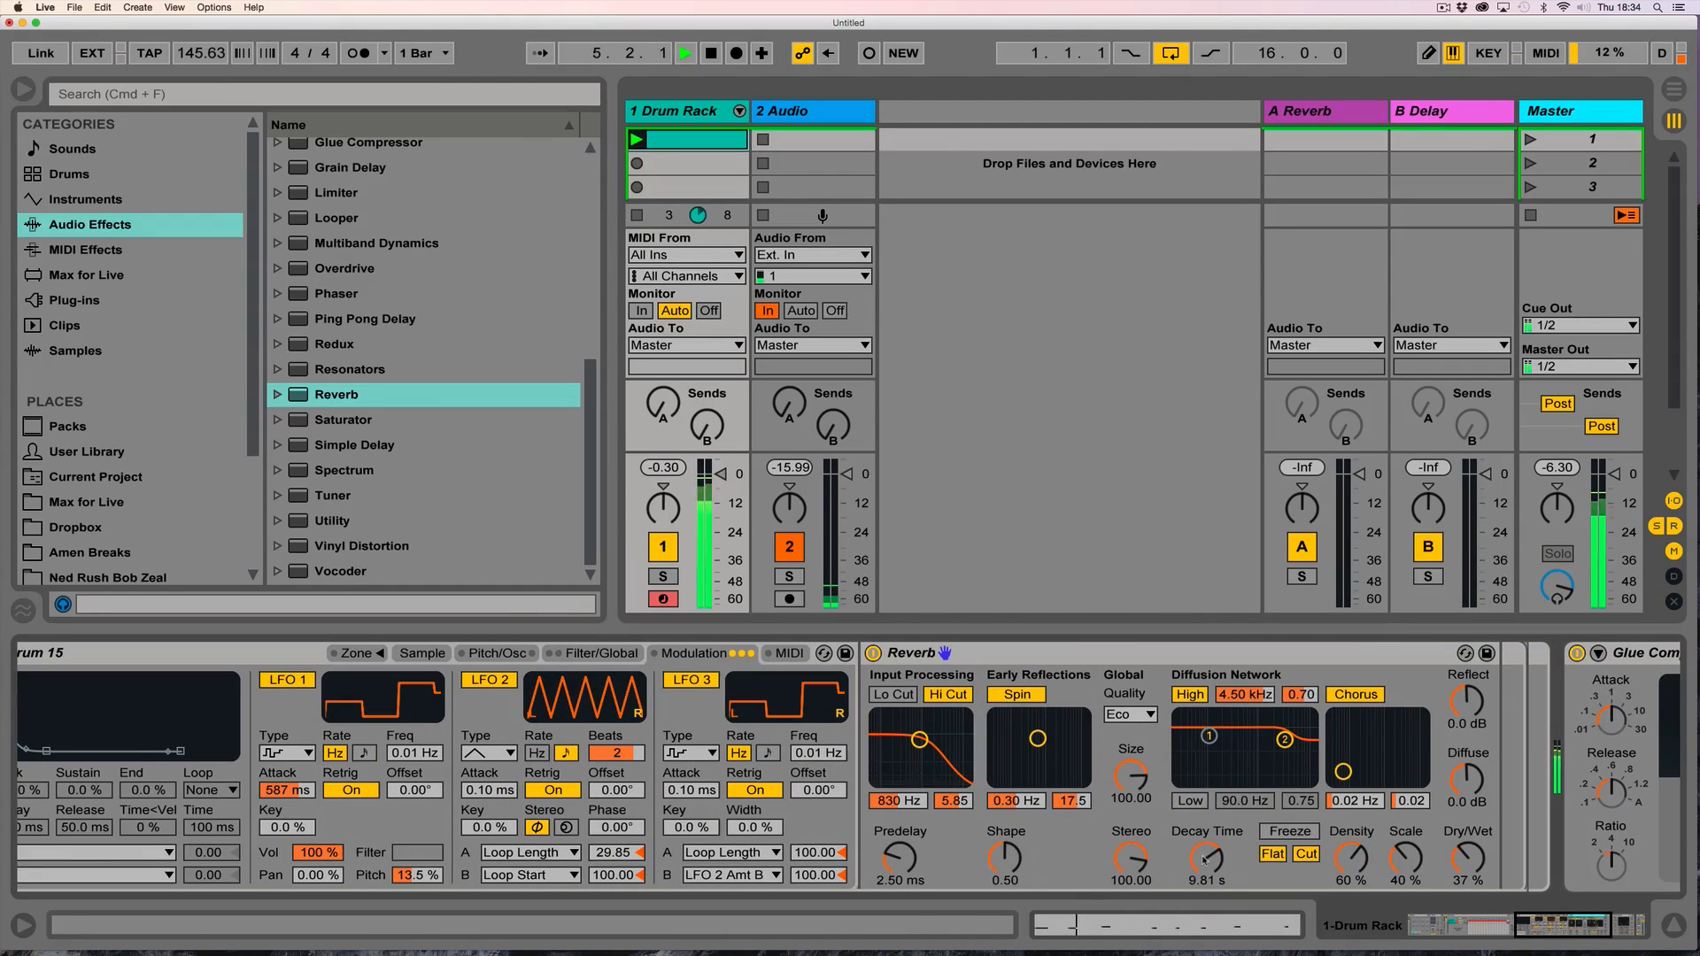
pyautogui.moveTo(1204, 863); pyautogui.dragTo(1205, 885)
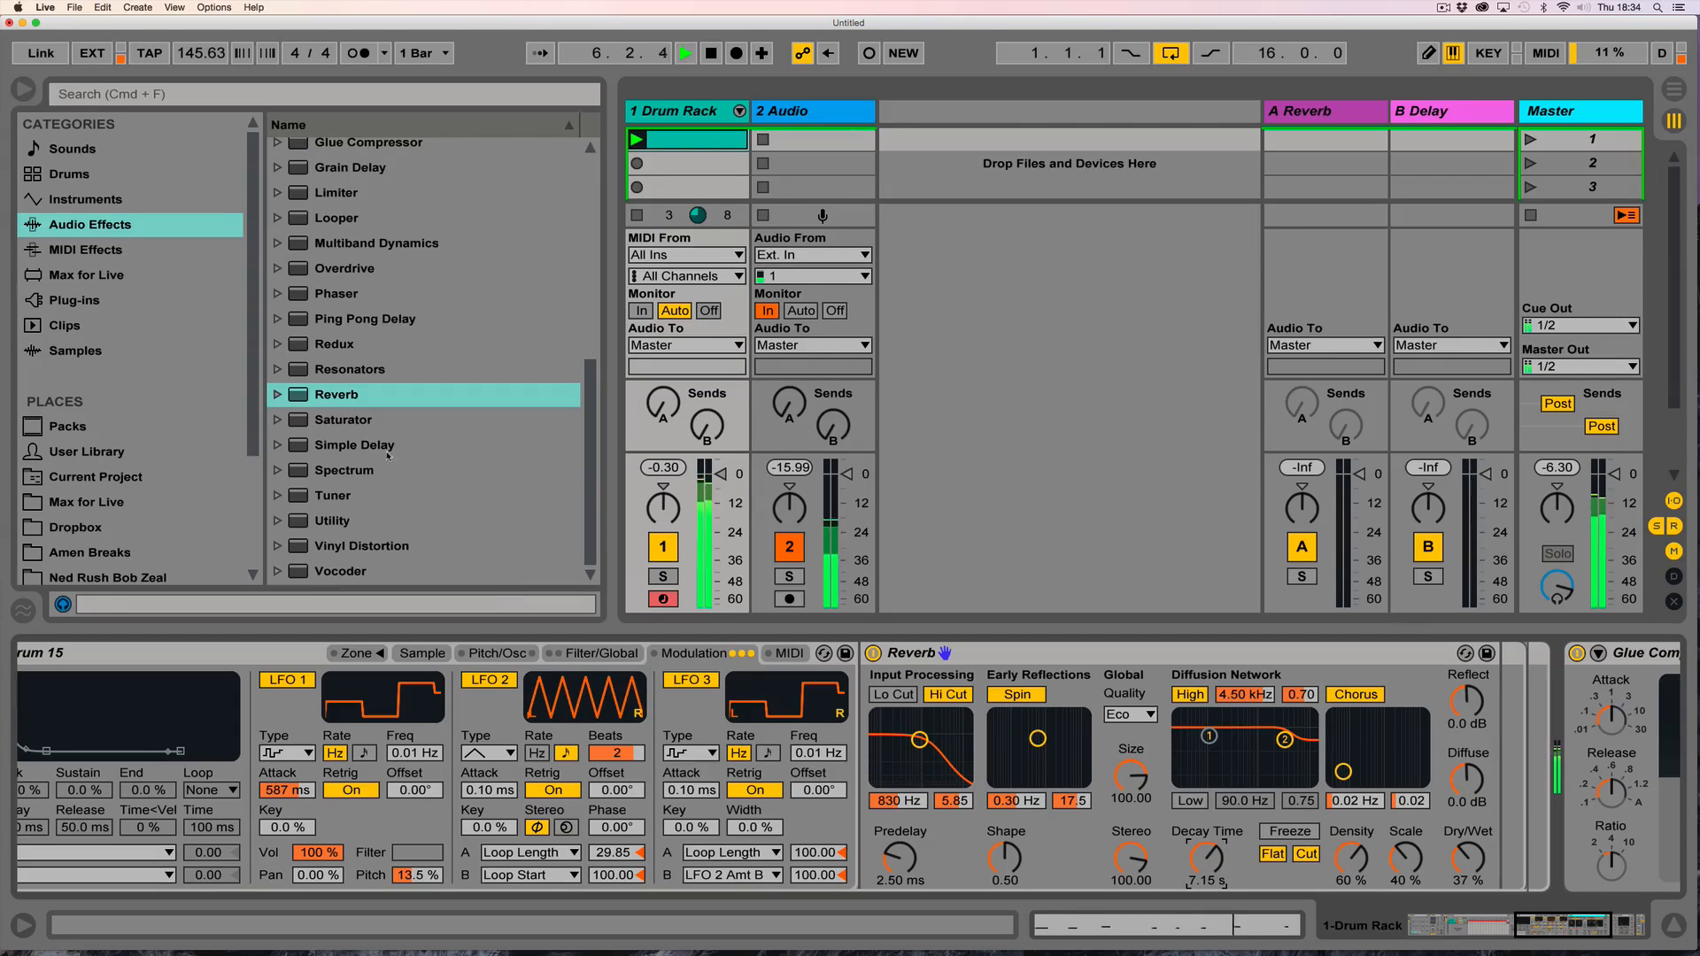
# Add a Gate after the kick chain's Reverb, with Threshold at -17.2 dB and Return at 0.00 dB.
pyautogui.scroll(8, 352, 403)
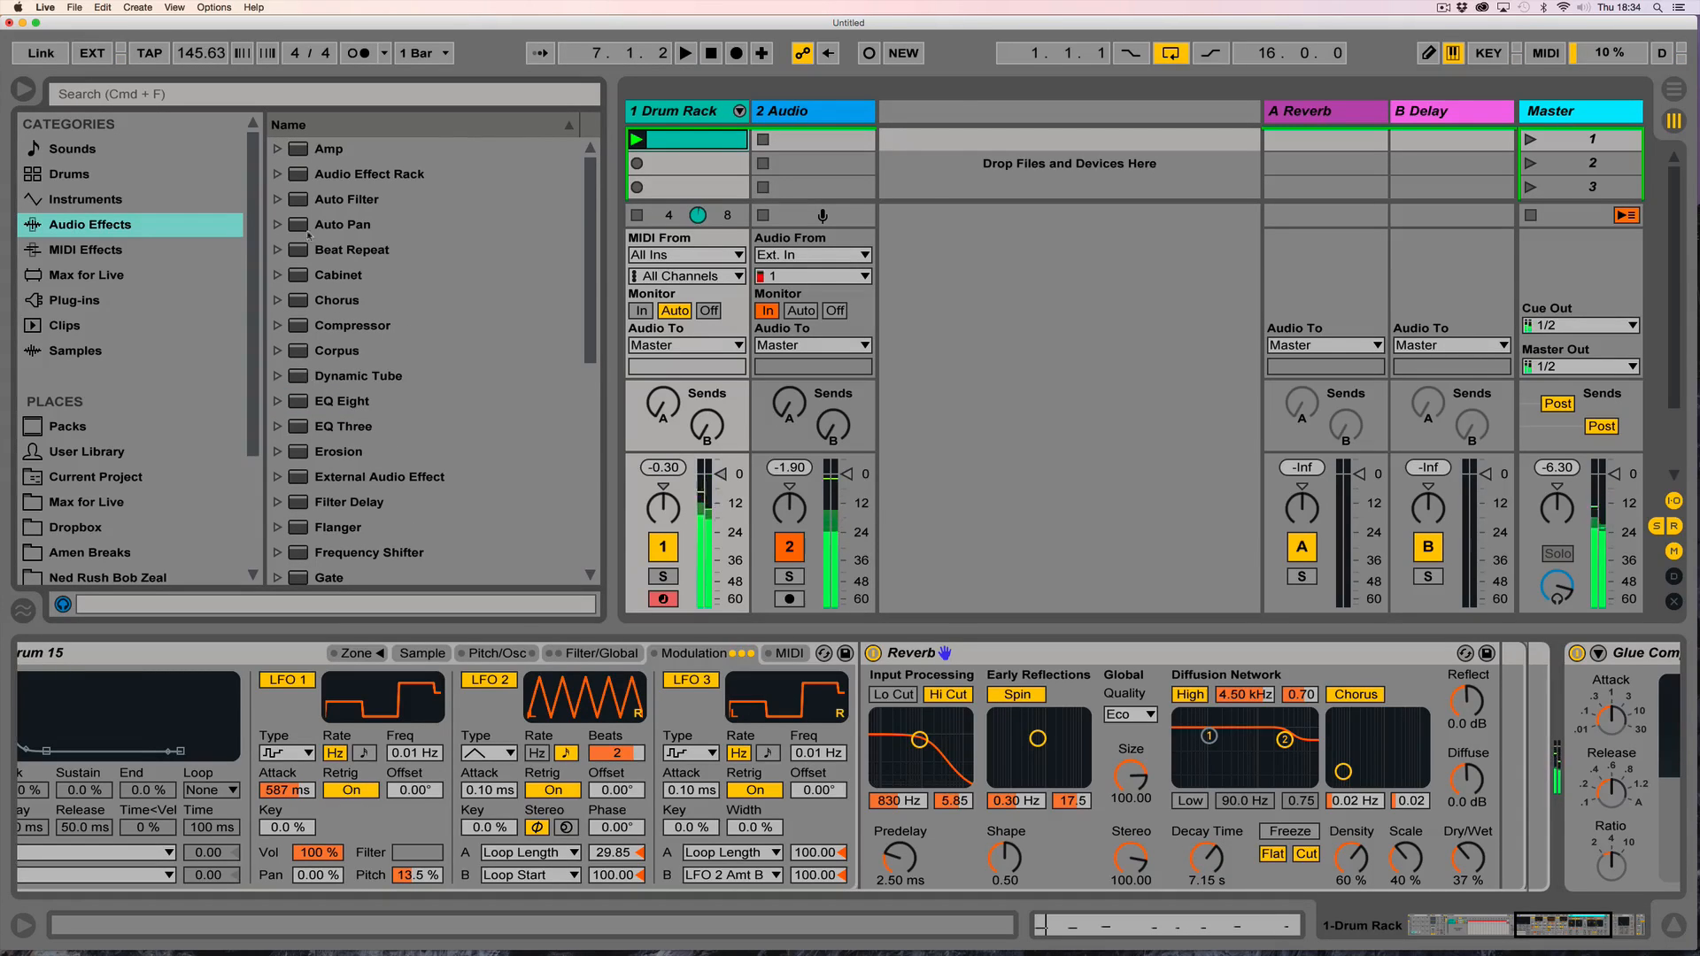
pyautogui.scroll(-2, 302, 527)
pyautogui.moveTo(302, 527); pyautogui.dragTo(1525, 761)
pyautogui.moveTo(1486, 931); pyautogui.dragTo(1513, 931)
pyautogui.moveTo(869, 706); pyautogui.dragTo(869, 797)
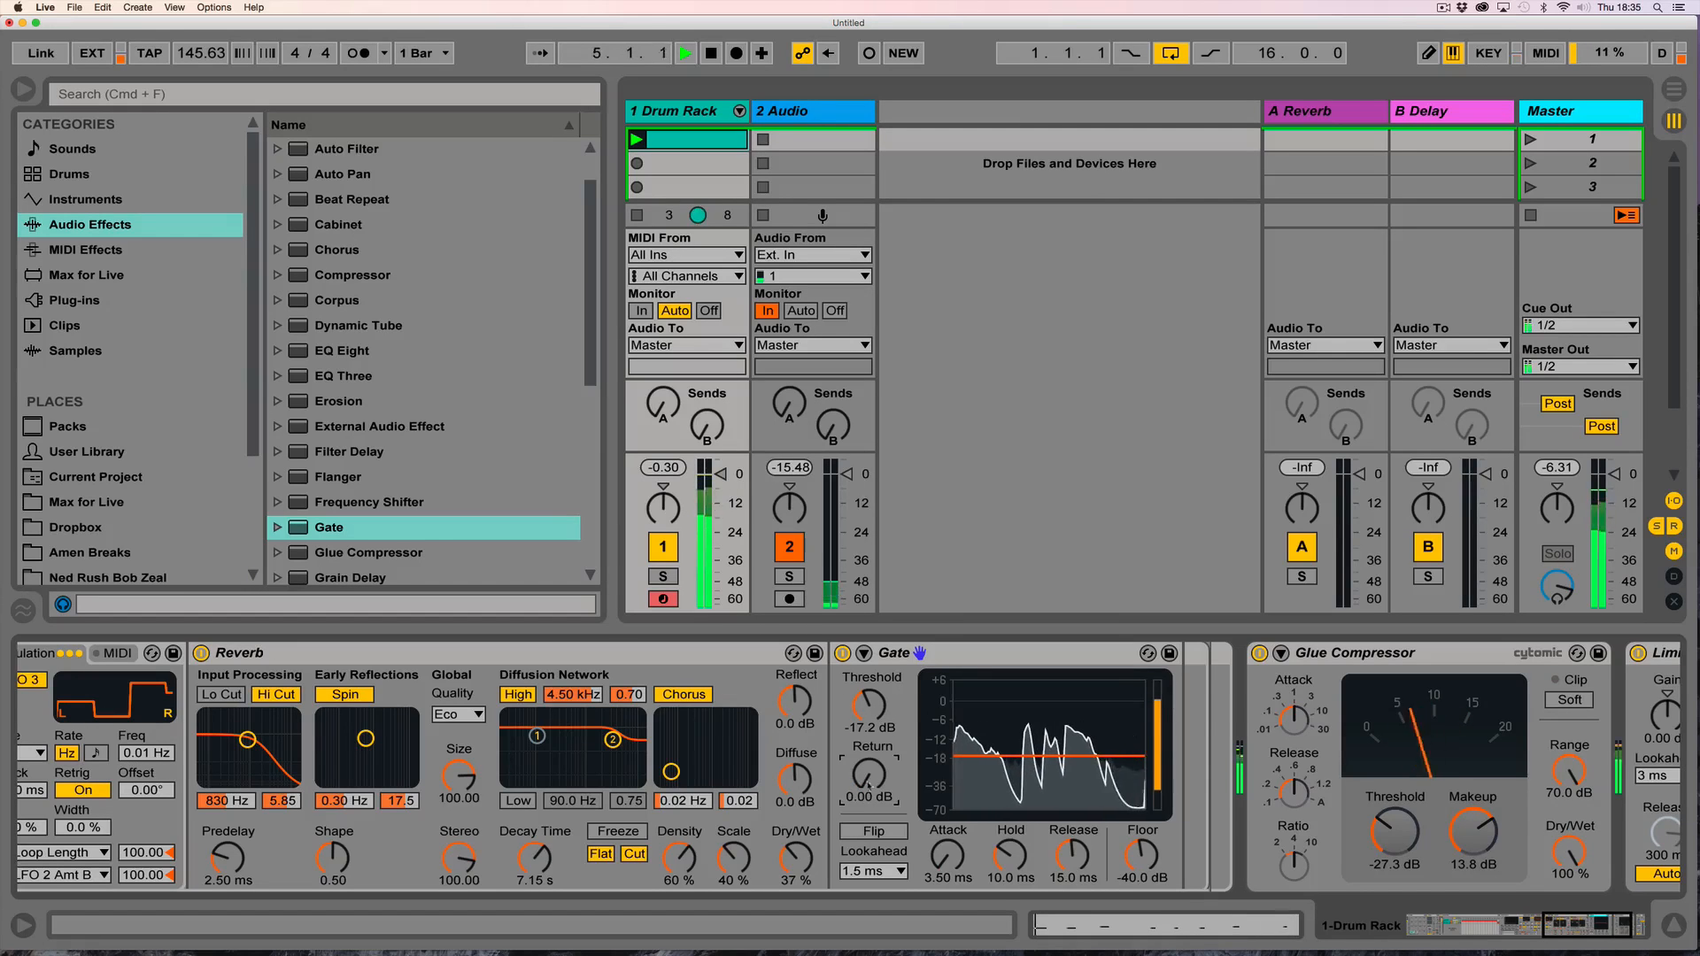
# Hide the browser and display the kick pad's device chain in the Drum Rack.
pyautogui.moveTo(1564, 933); pyautogui.dragTo(1417, 953)
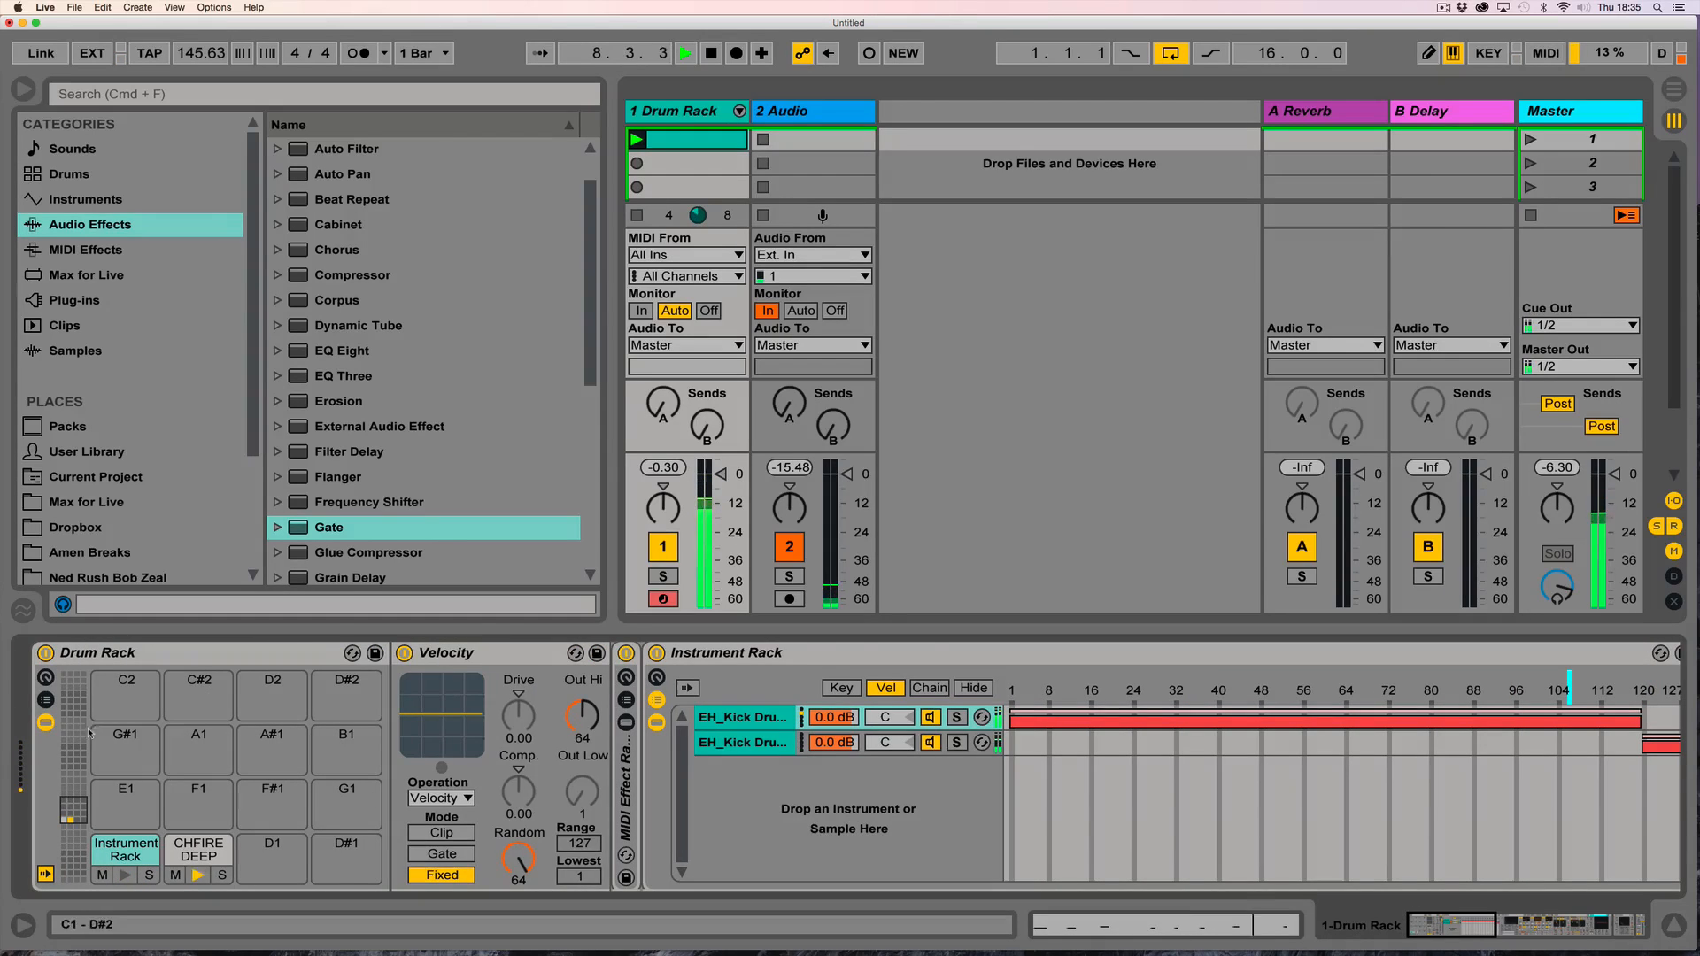
pyautogui.click(45, 723)
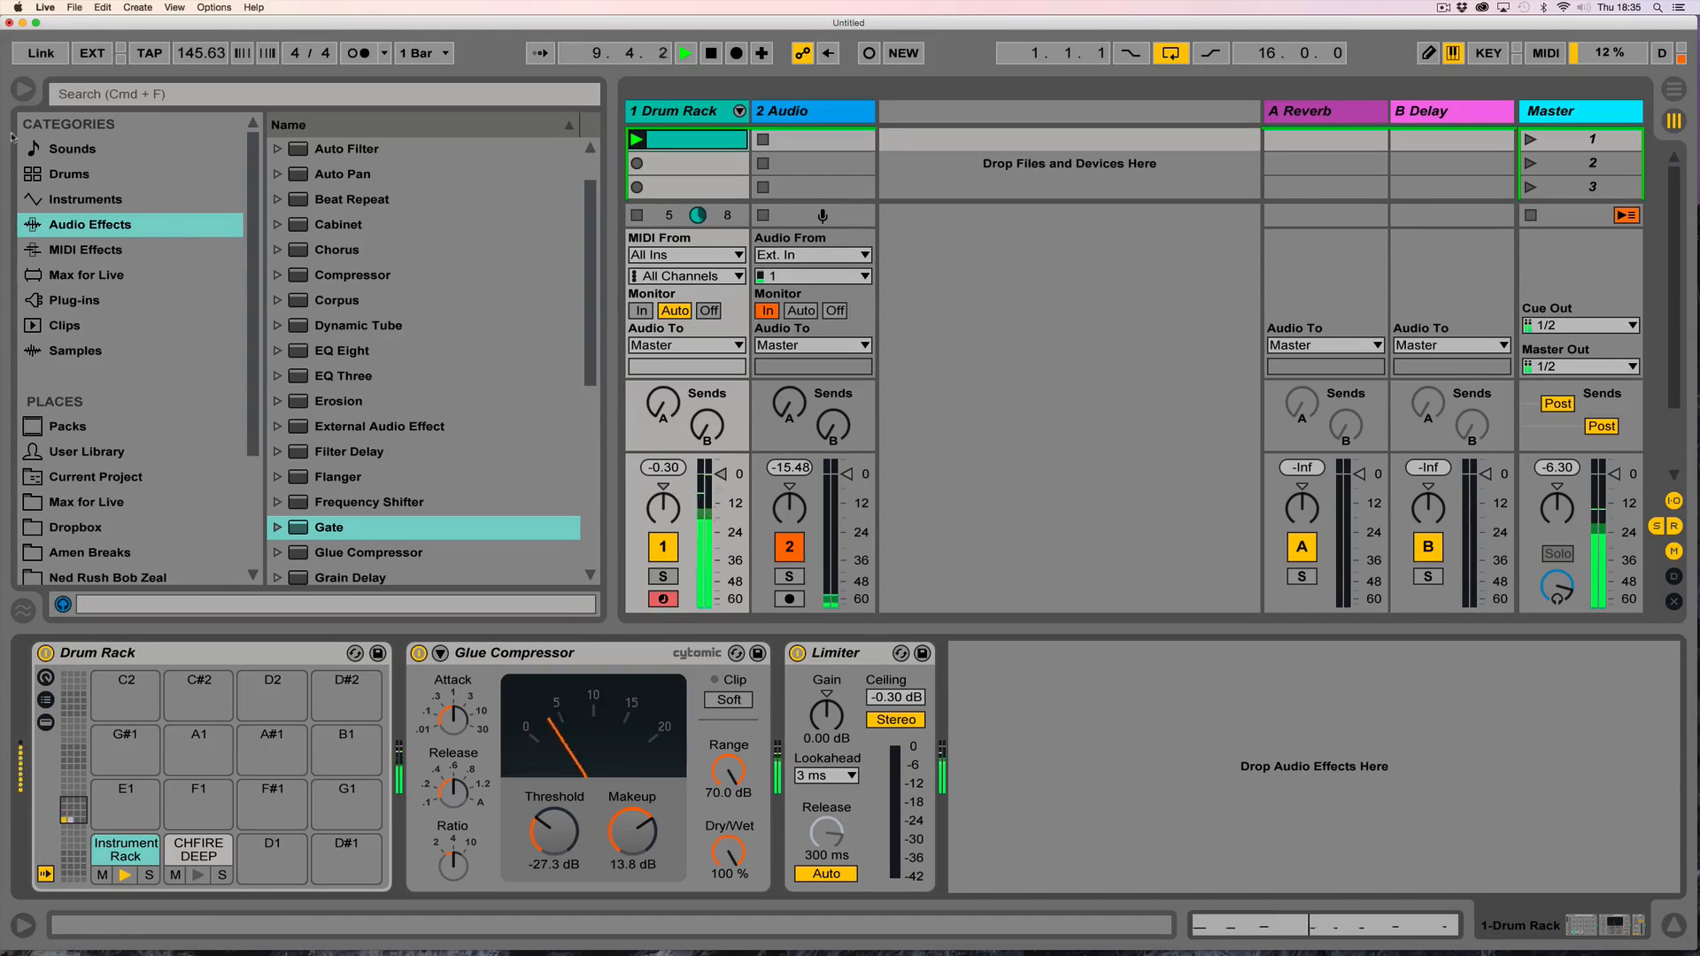
pyautogui.press('super+alt+b')
pyautogui.click(130, 856)
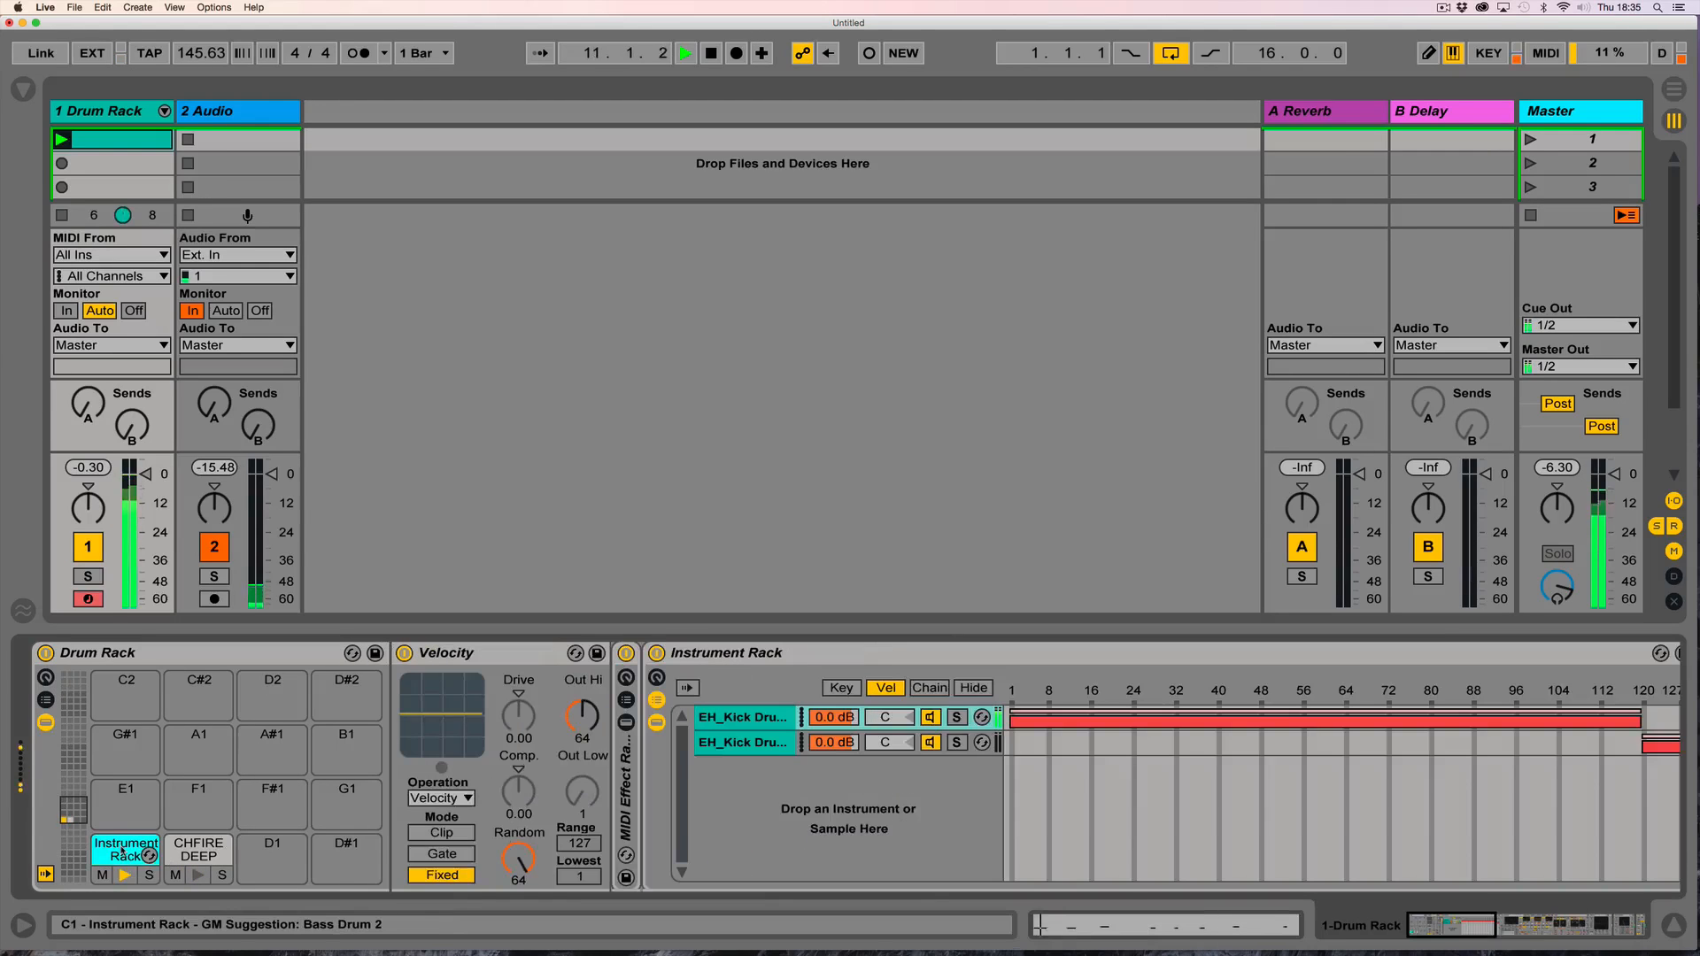
# Look over the kick chain's devices while the pattern plays, return to the Drum Rack and stop playback.
pyautogui.click(1488, 932)
pyautogui.moveTo(1487, 933); pyautogui.dragTo(1537, 934)
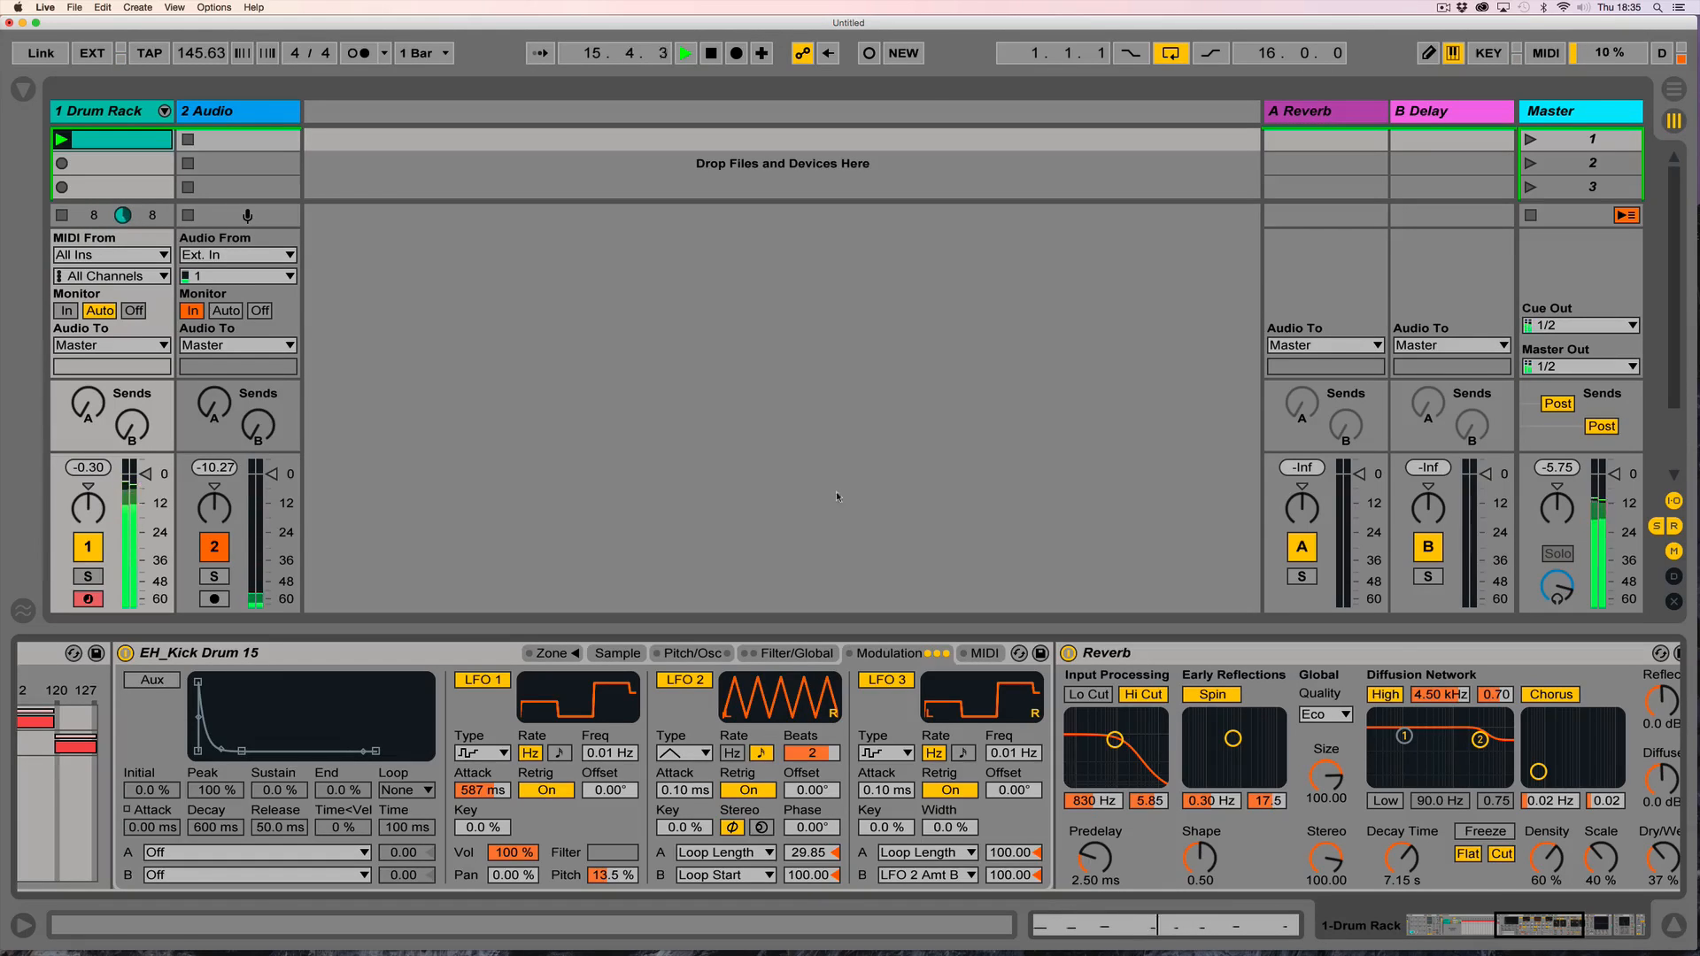
pyautogui.click(1444, 925)
pyautogui.press('space')
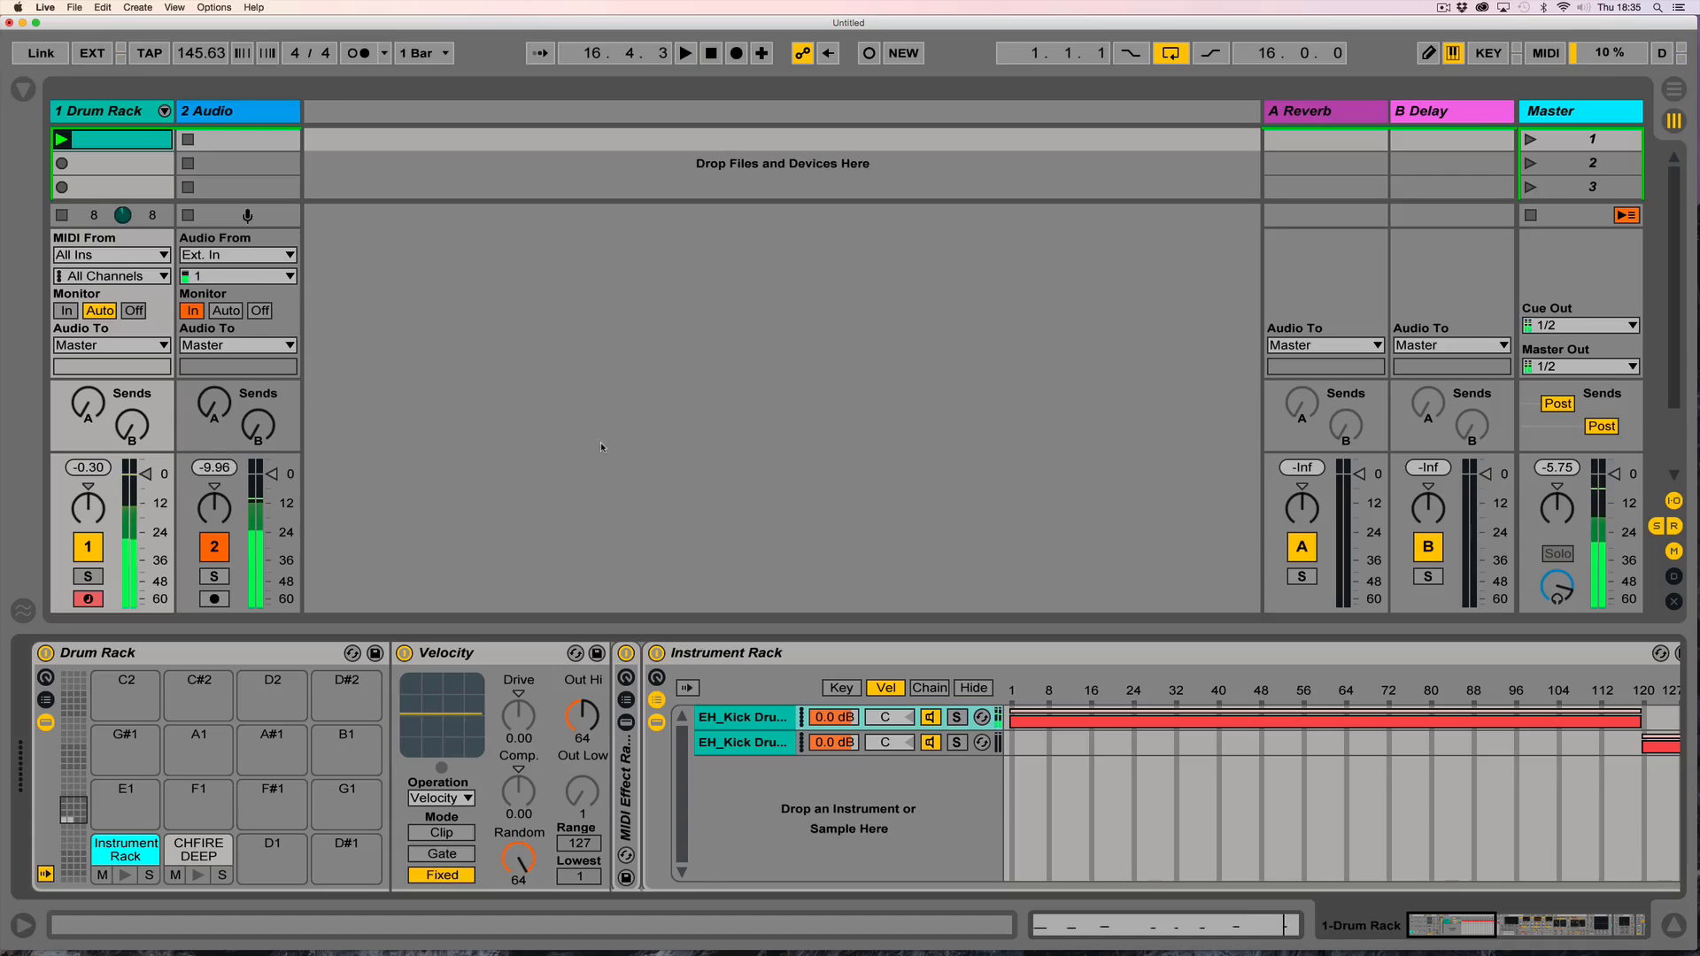